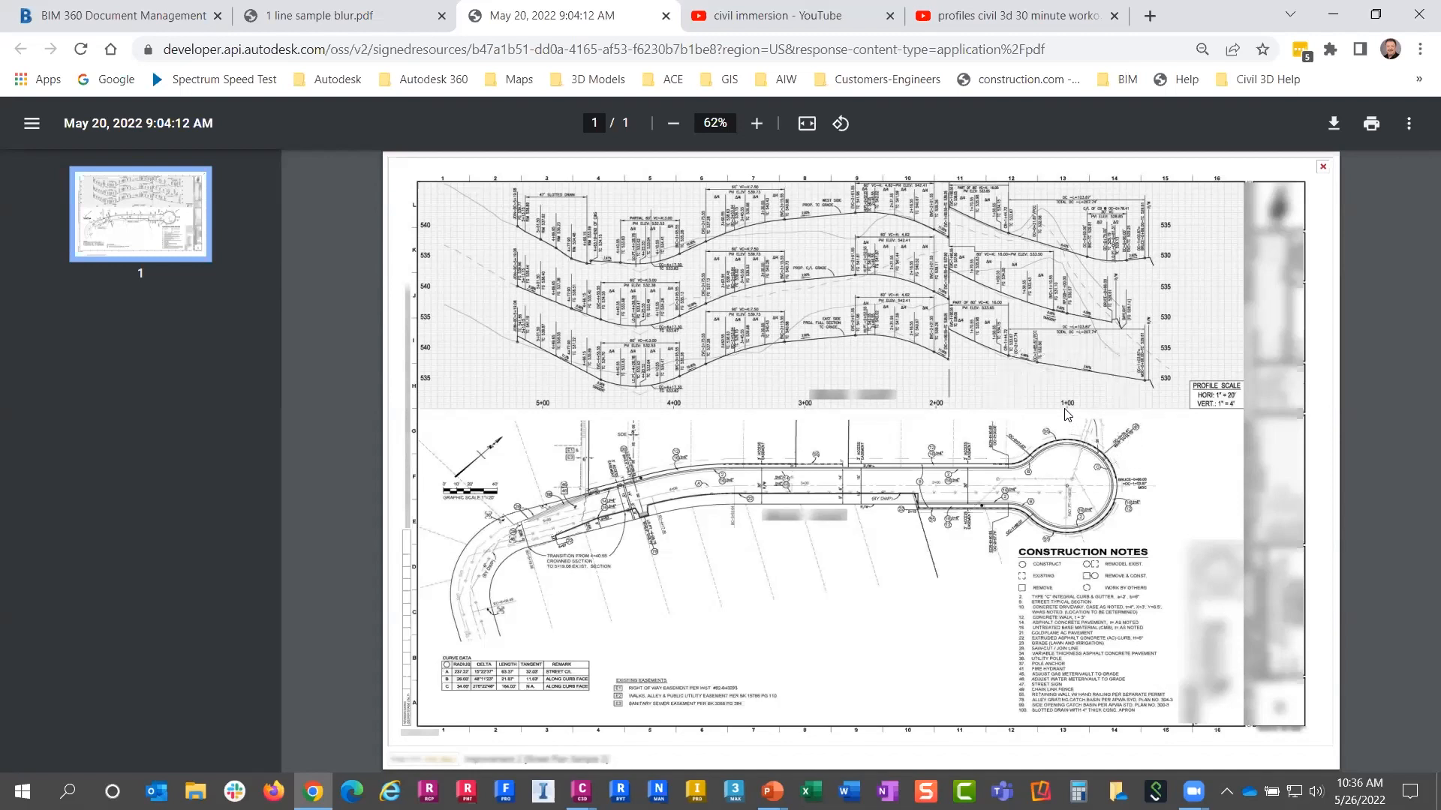
{"action": "key", "text": "ctrl"}
{"action": "key", "text": "ctrl"}
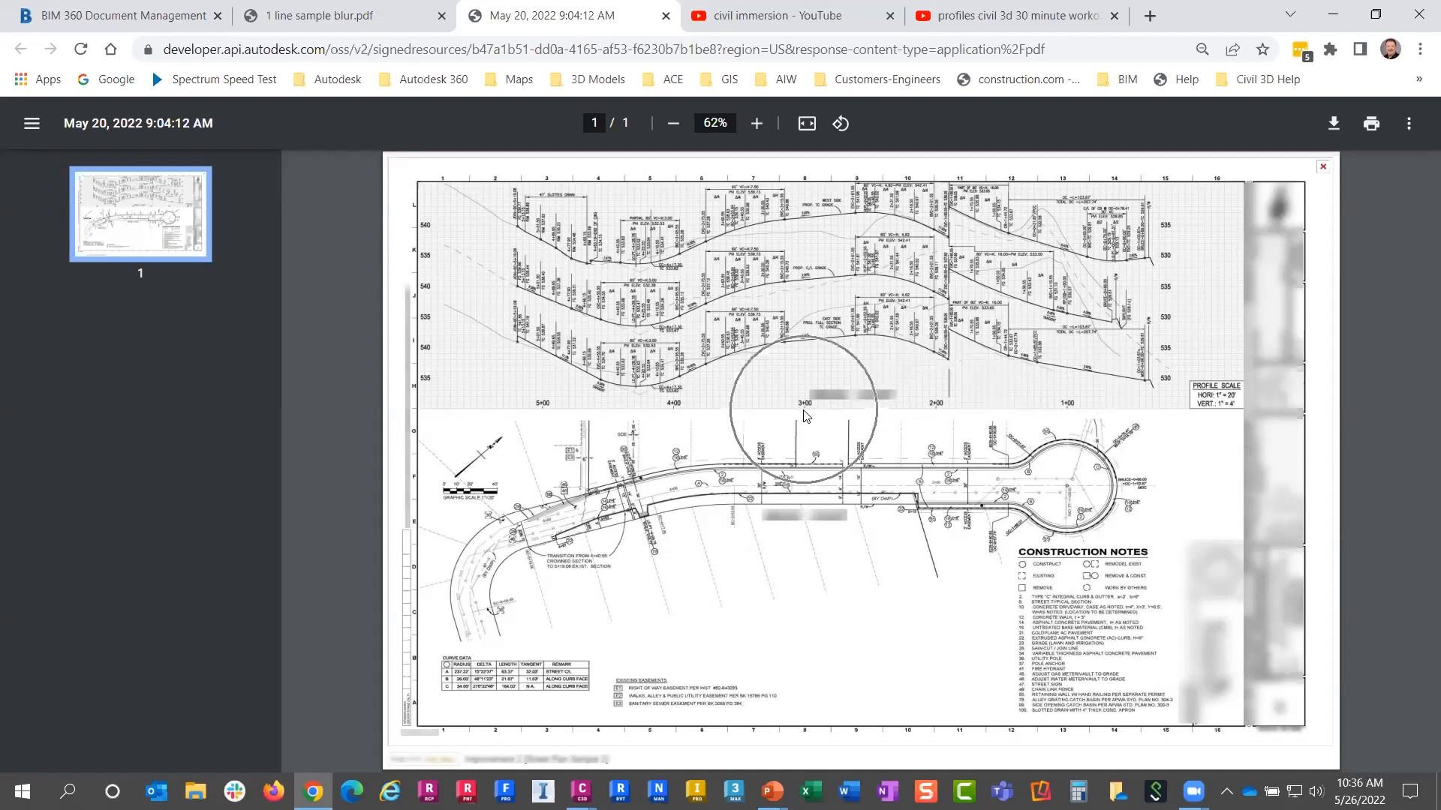
{"action": "key", "text": "ctrl"}
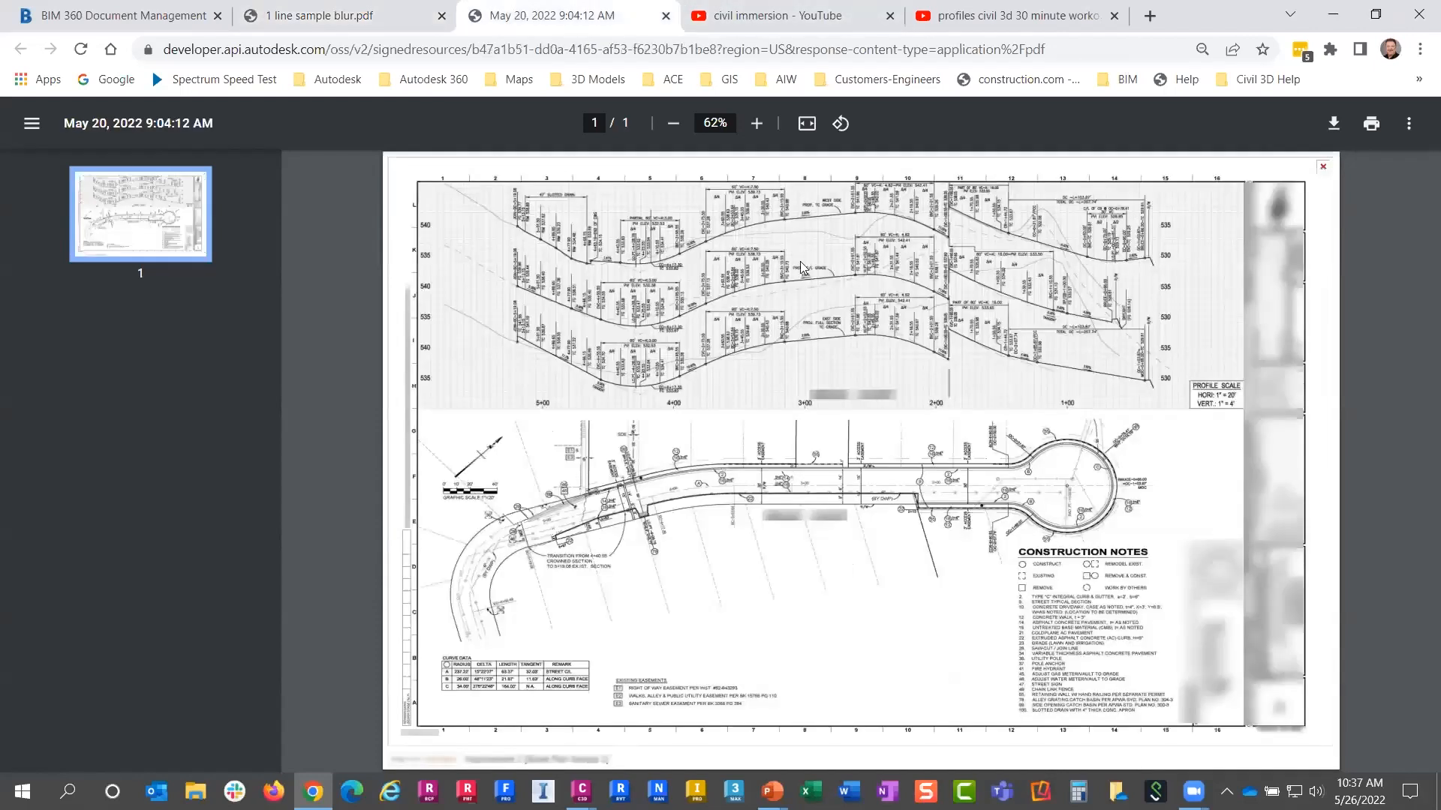
Switch to the 30 Minute Workout V LA Base drawing in Civil 3D and show its model space
{"action": "left_click", "coordinate": [593, 15]}
{"action": "mouse_move", "coordinate": [580, 790]}
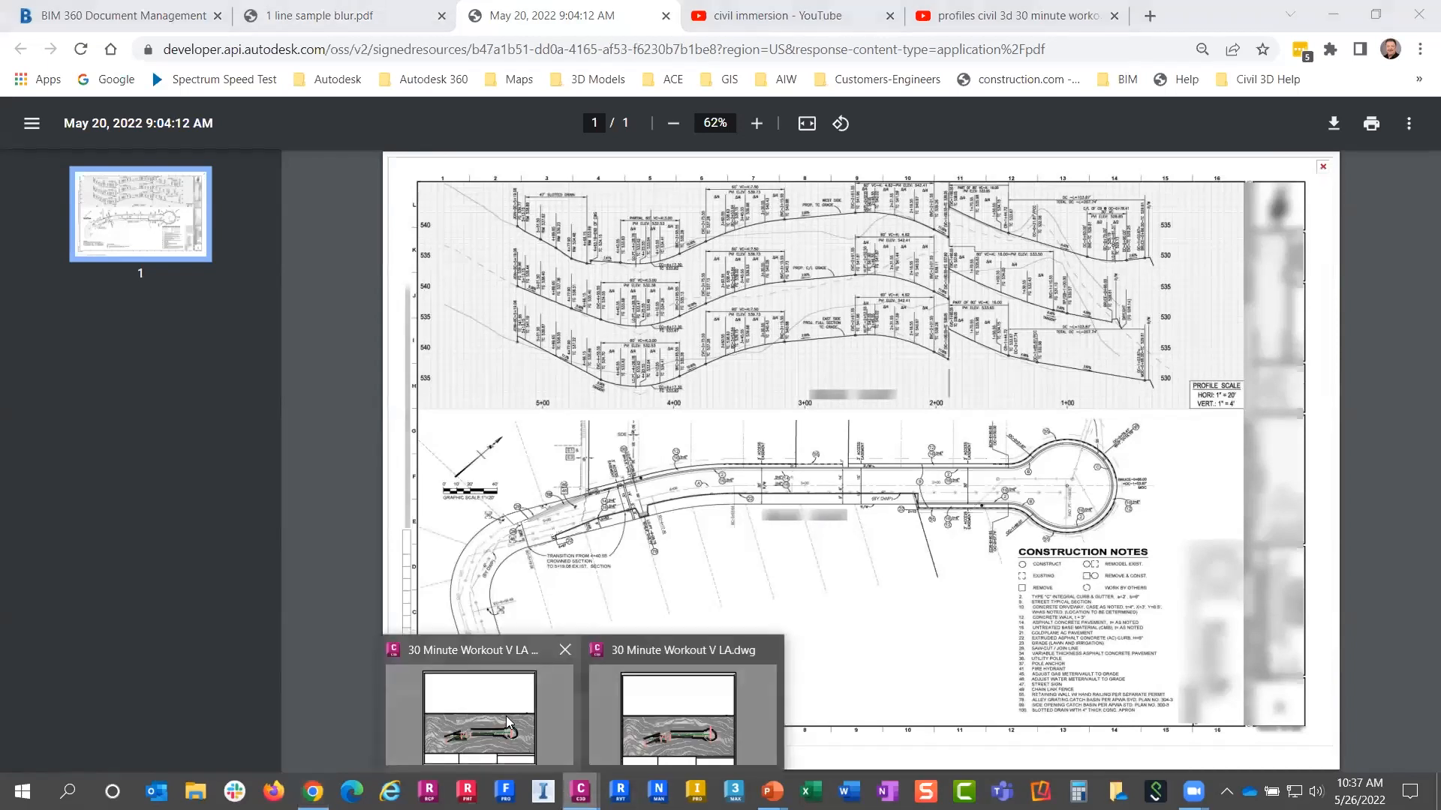
{"action": "left_click", "coordinate": [517, 739]}
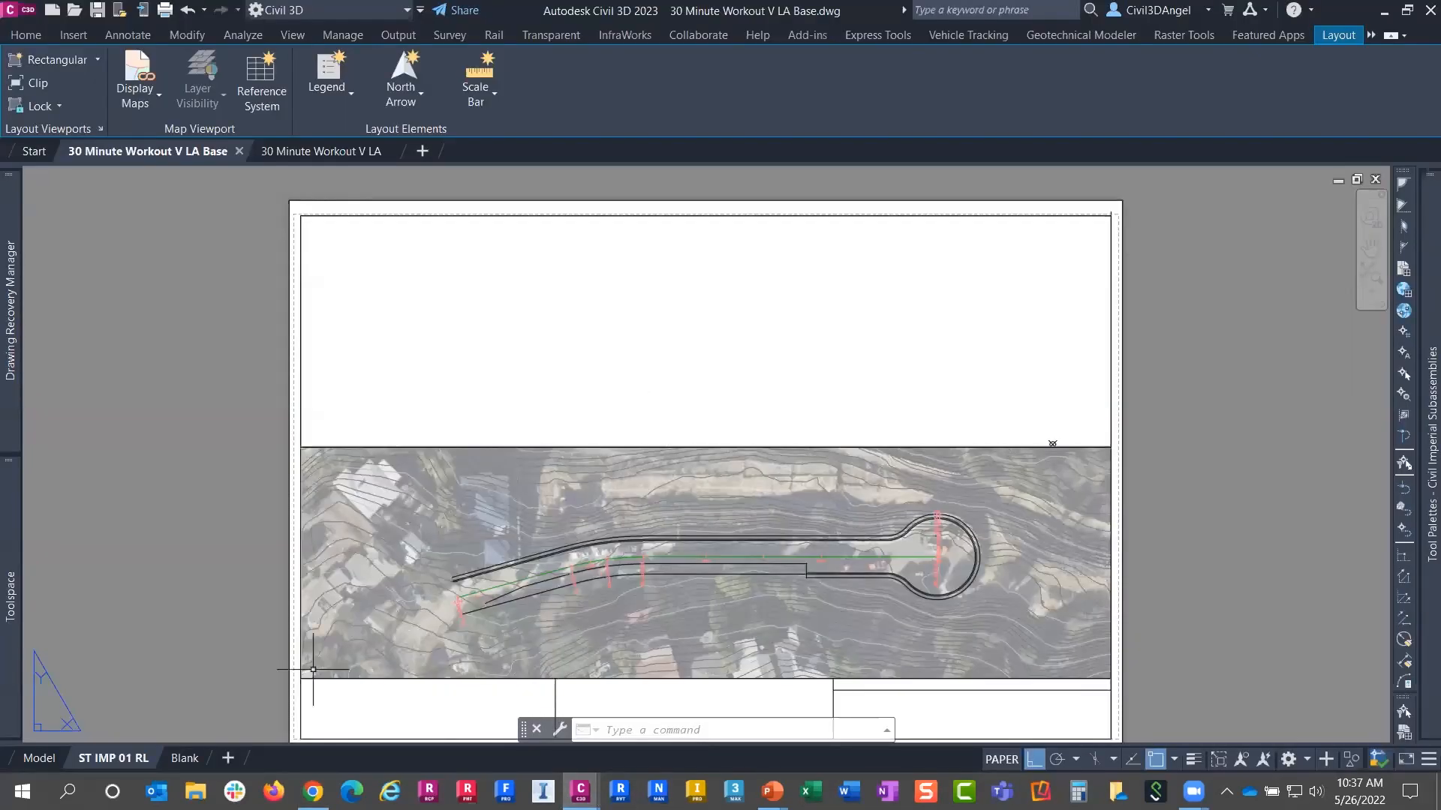
{"action": "left_click", "coordinate": [42, 759]}
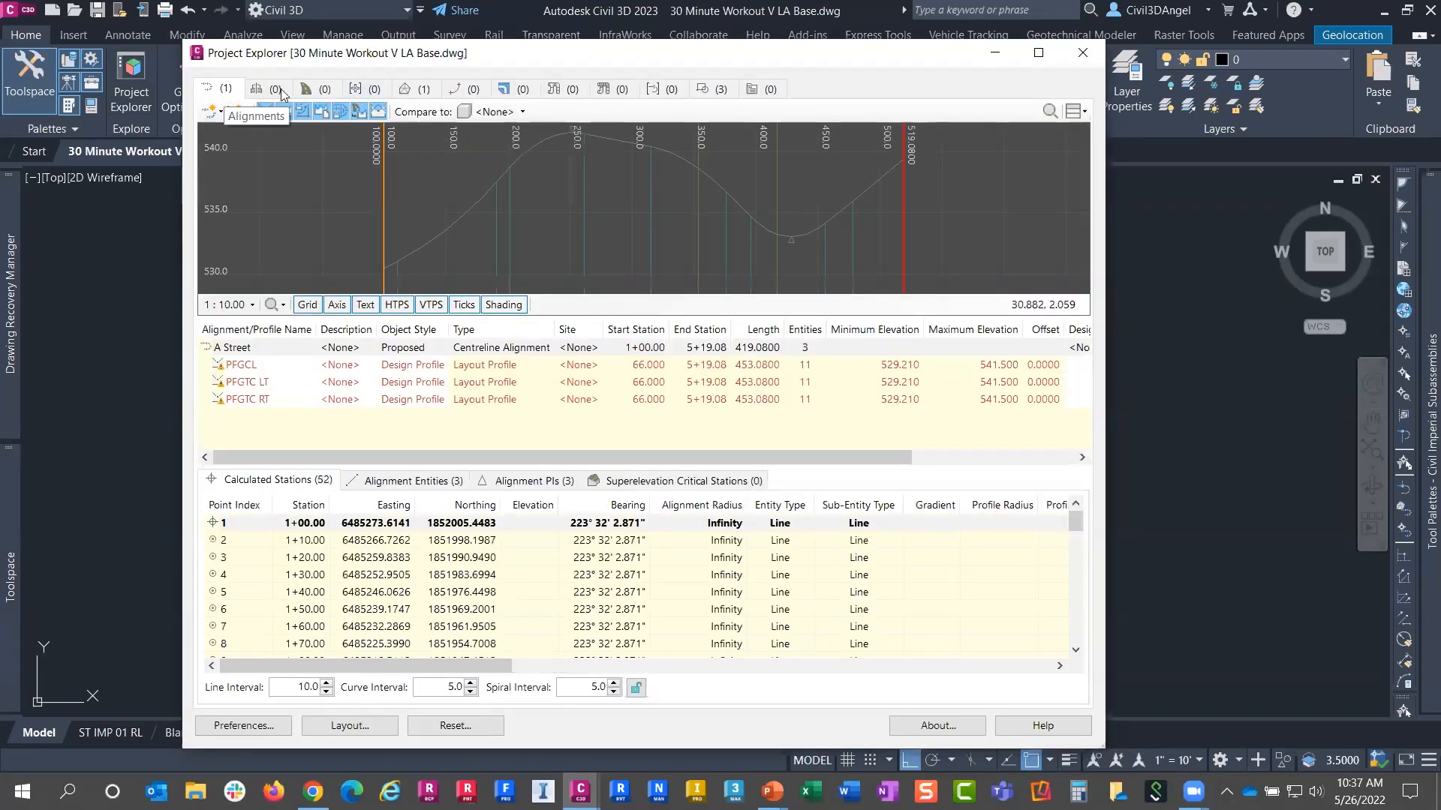
Review the surfaces and the A Street alignment with its profiles in Project Explorer, and close it
{"action": "left_click", "coordinate": [419, 90]}
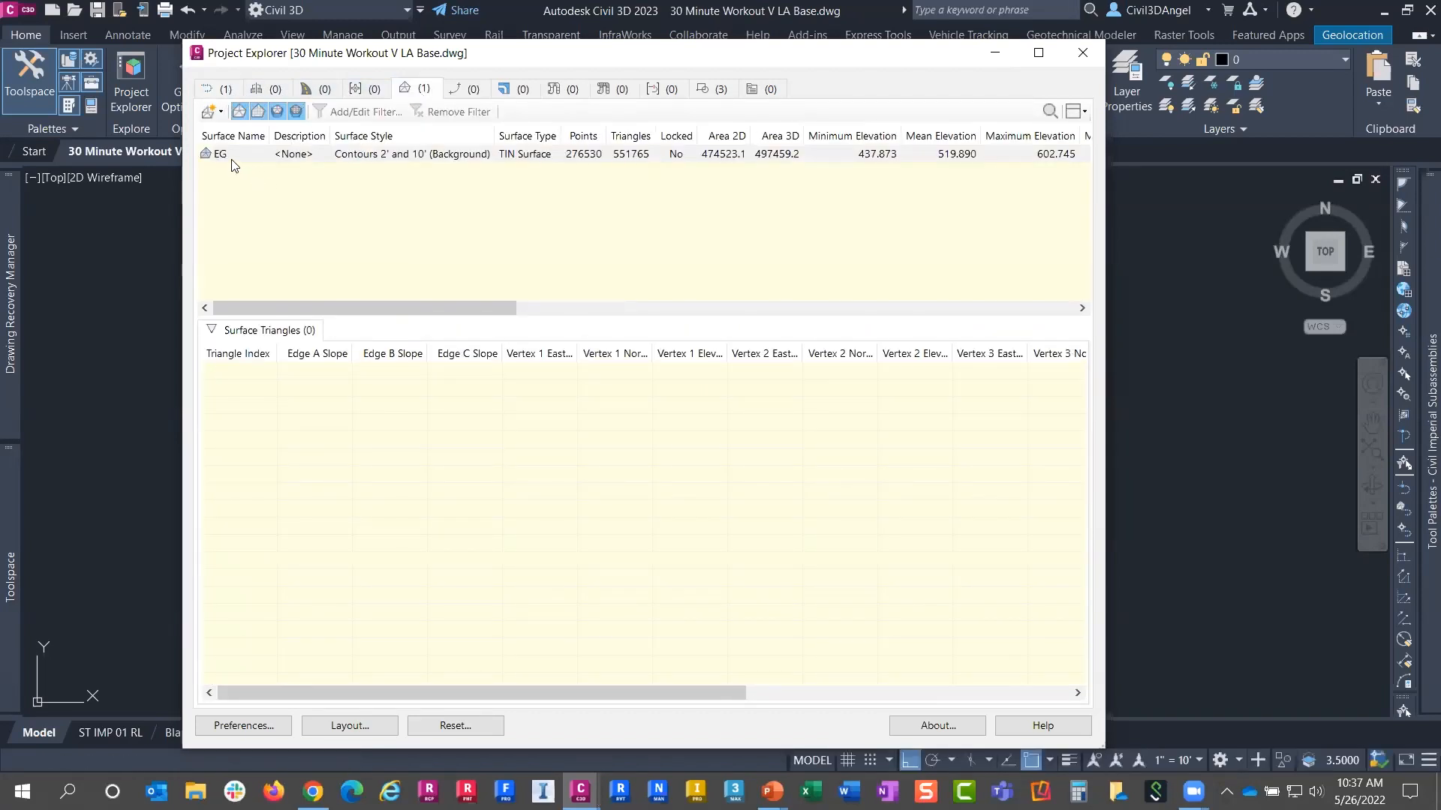
{"action": "left_click", "coordinate": [218, 91]}
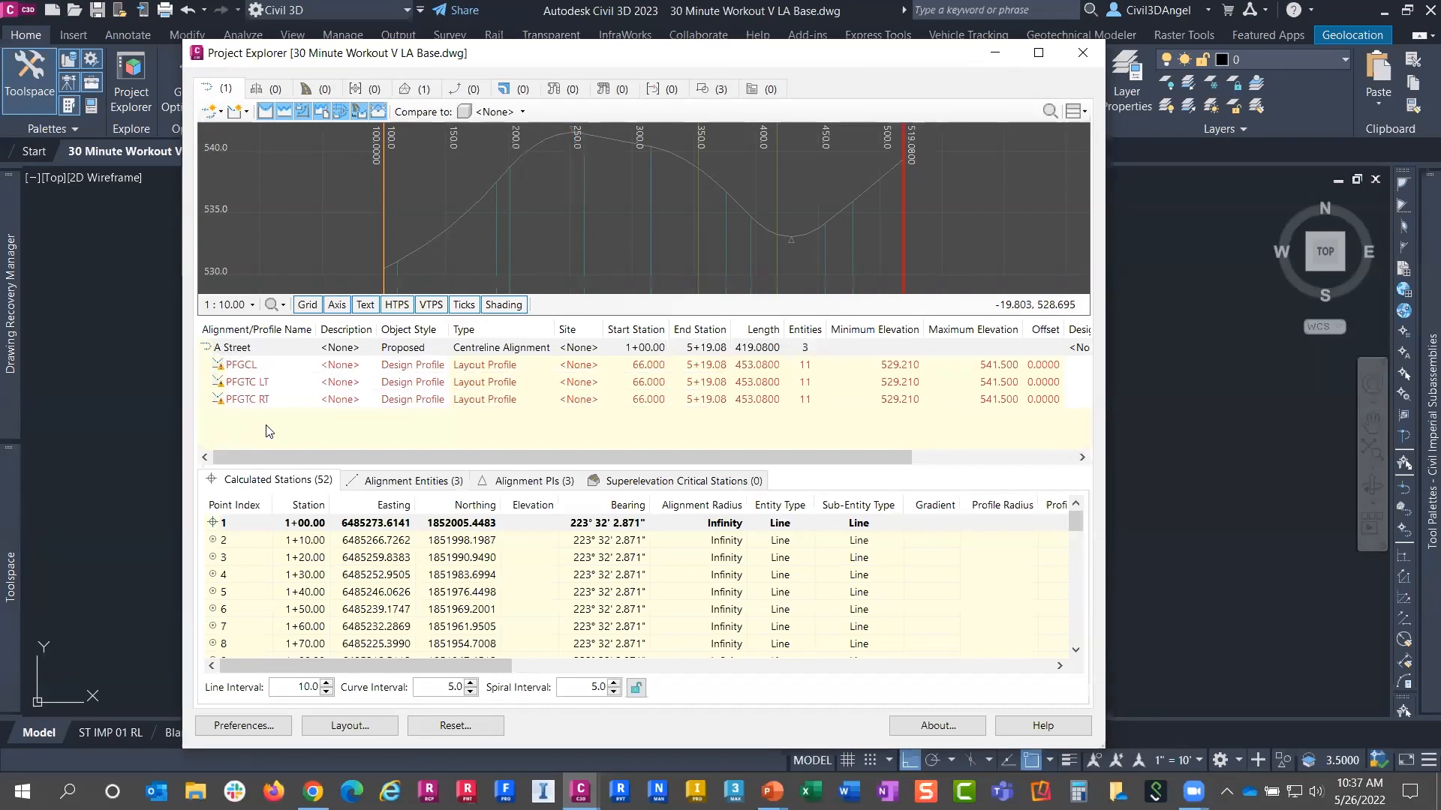
{"action": "mouse_move", "coordinate": [214, 379]}
{"action": "left_click", "coordinate": [1082, 52]}
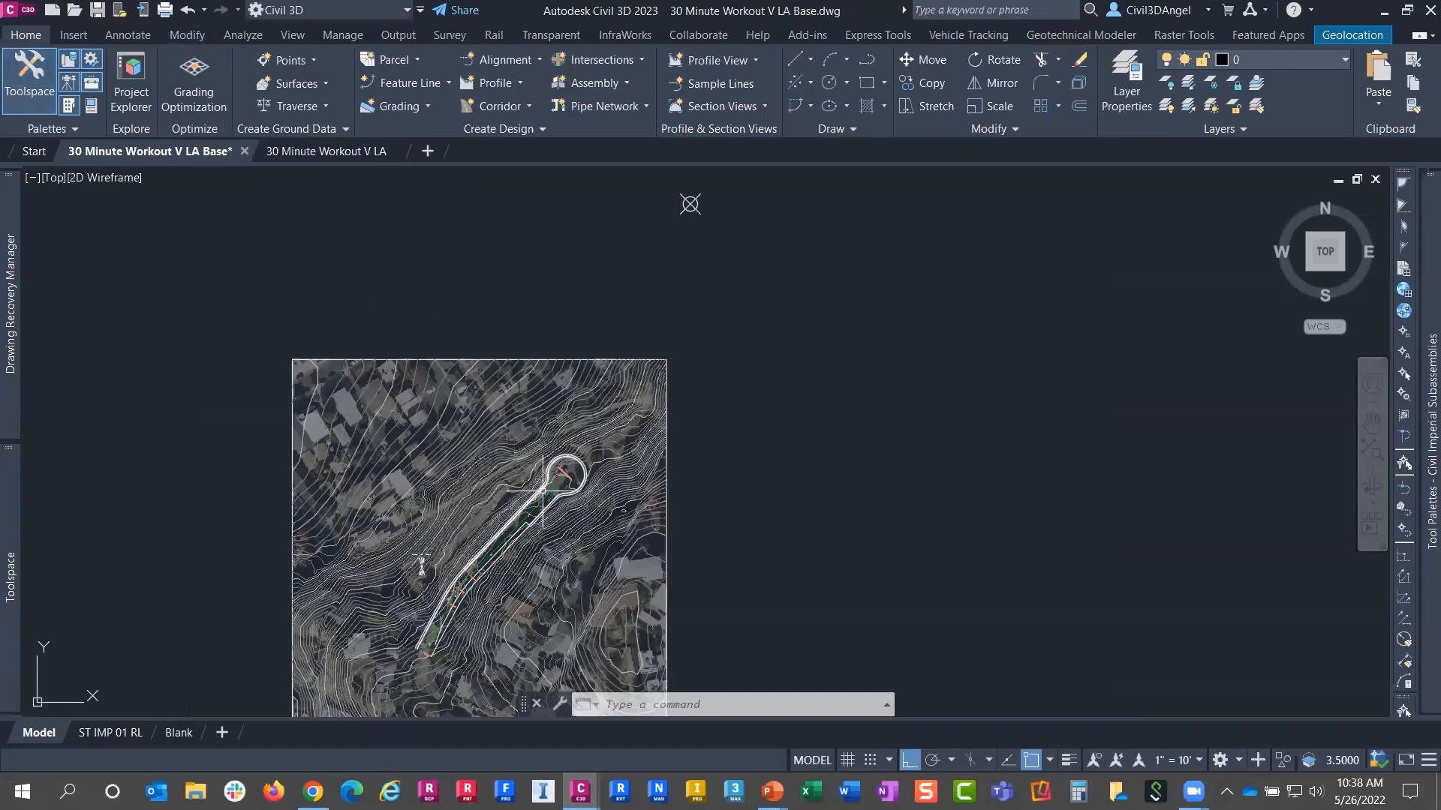
Start a surface profile for the A Street alignment and add the EG surface at the centerline to the profile list
{"action": "scroll", "coordinate": [545, 490], "scroll_direction": "up", "scroll_amount": 2}
{"action": "scroll", "coordinate": [572, 473], "scroll_direction": "up", "scroll_amount": 4}
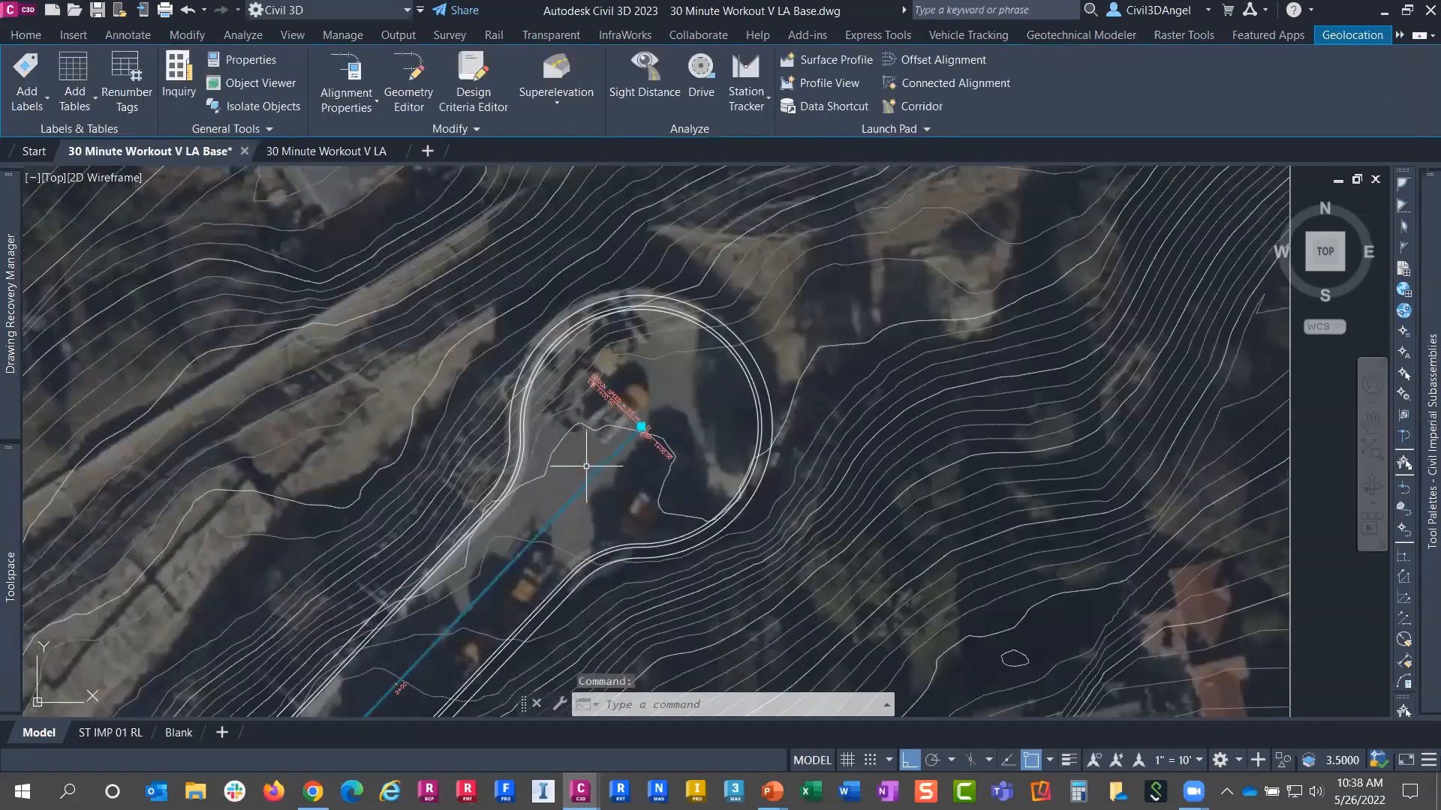
{"action": "mouse_move", "coordinate": [578, 446]}
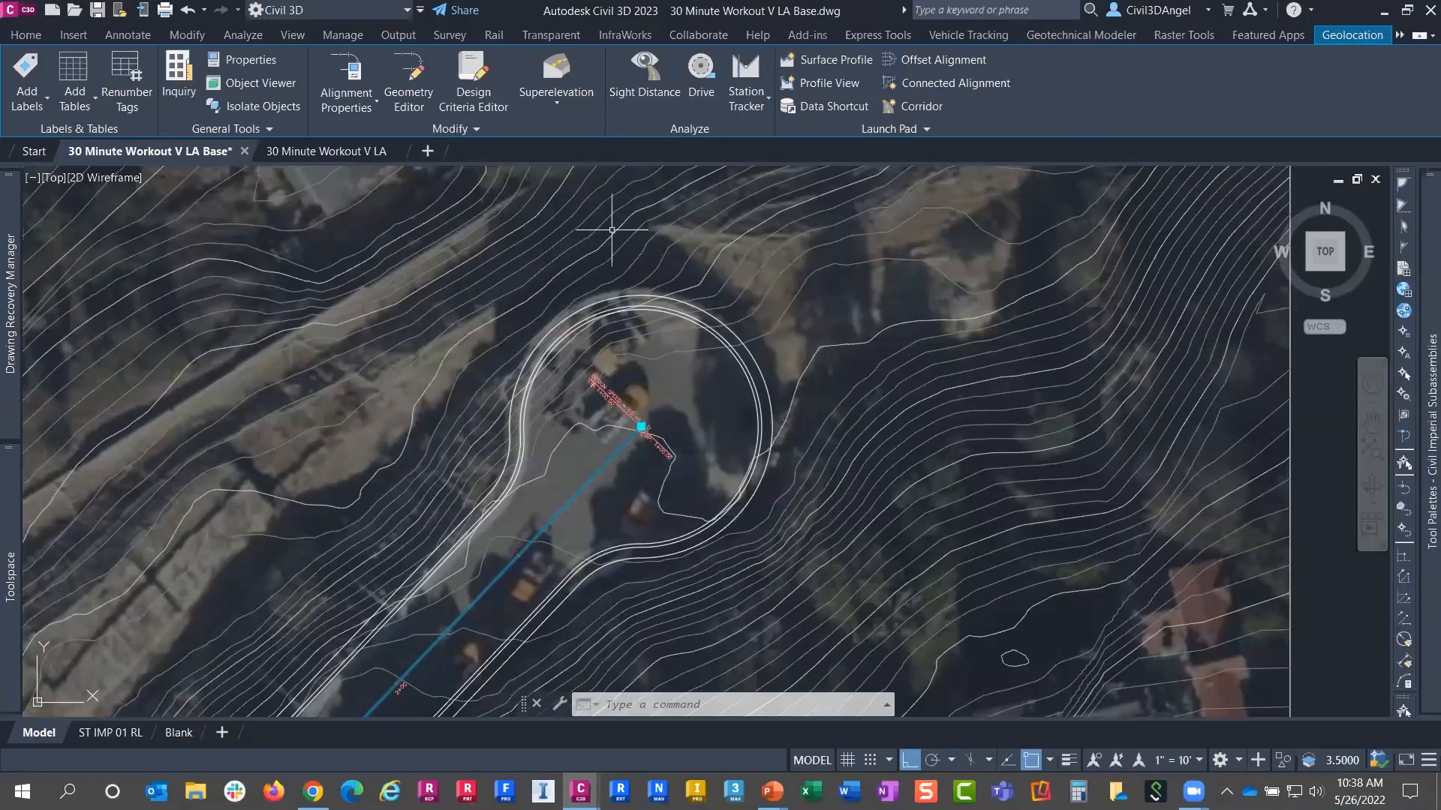
{"action": "left_click", "coordinate": [823, 63]}
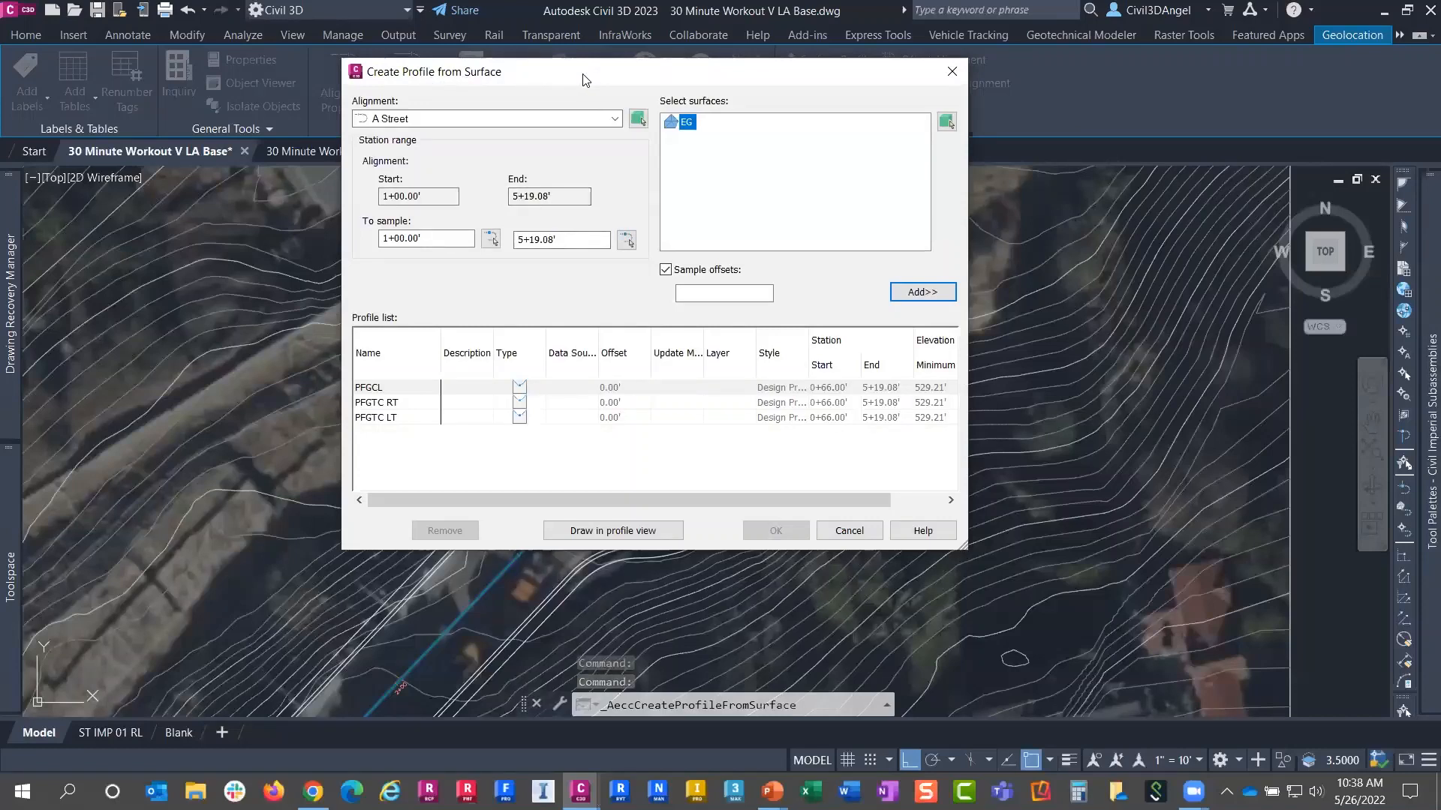
{"action": "left_click_drag", "start_coordinate": [586, 80], "coordinate": [587, 106]}
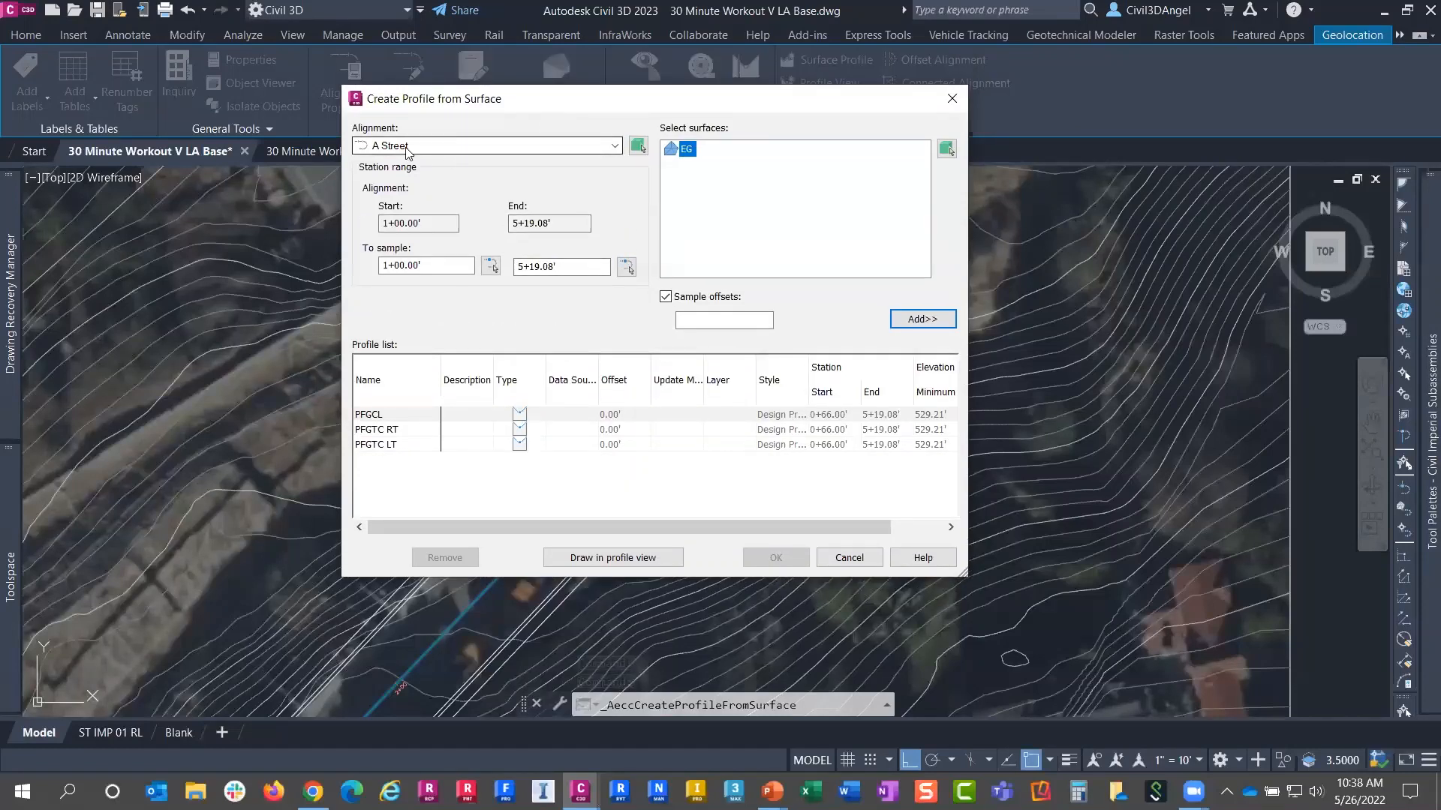
{"action": "left_click", "coordinate": [405, 148]}
{"action": "left_click", "coordinate": [418, 148]}
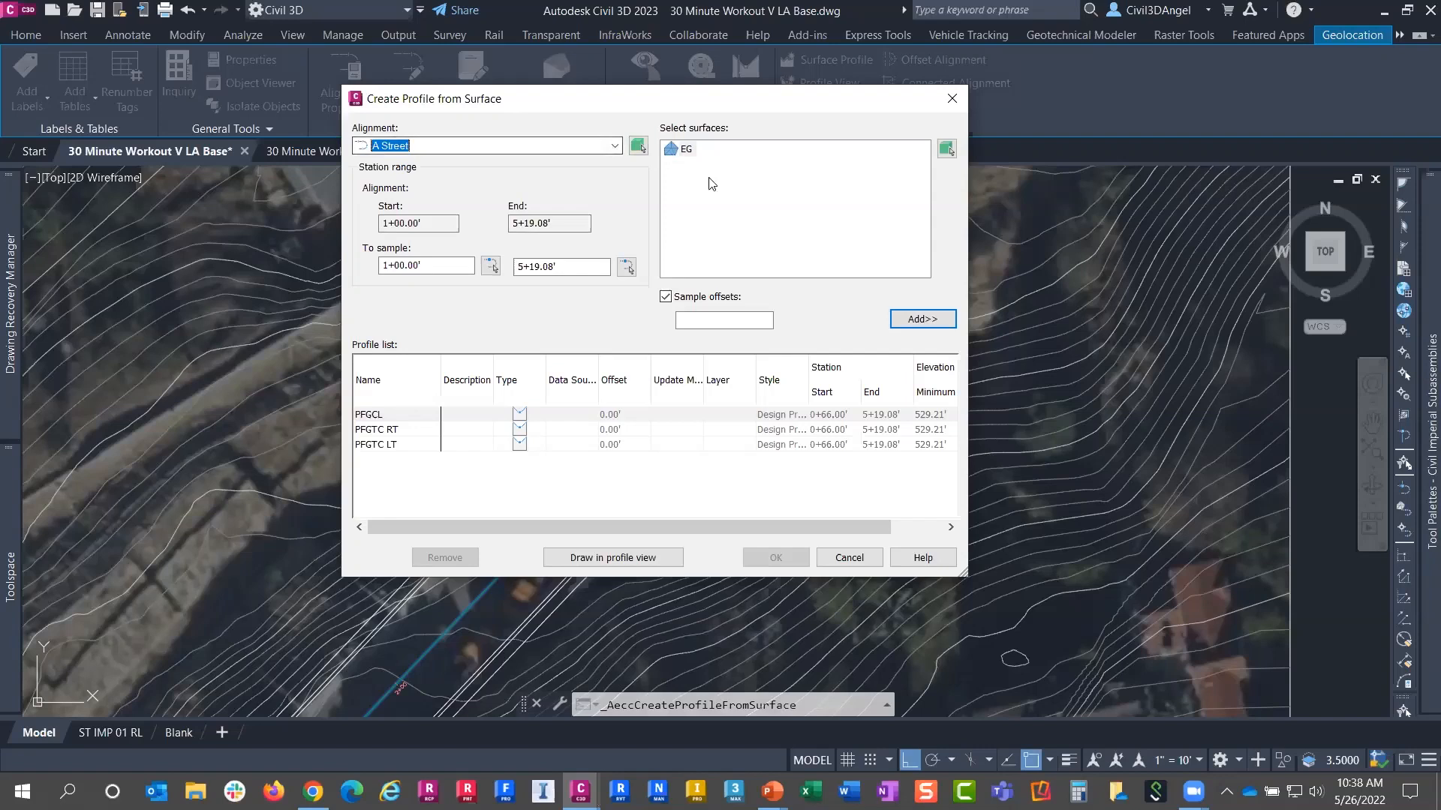
{"action": "left_click", "coordinate": [921, 325]}
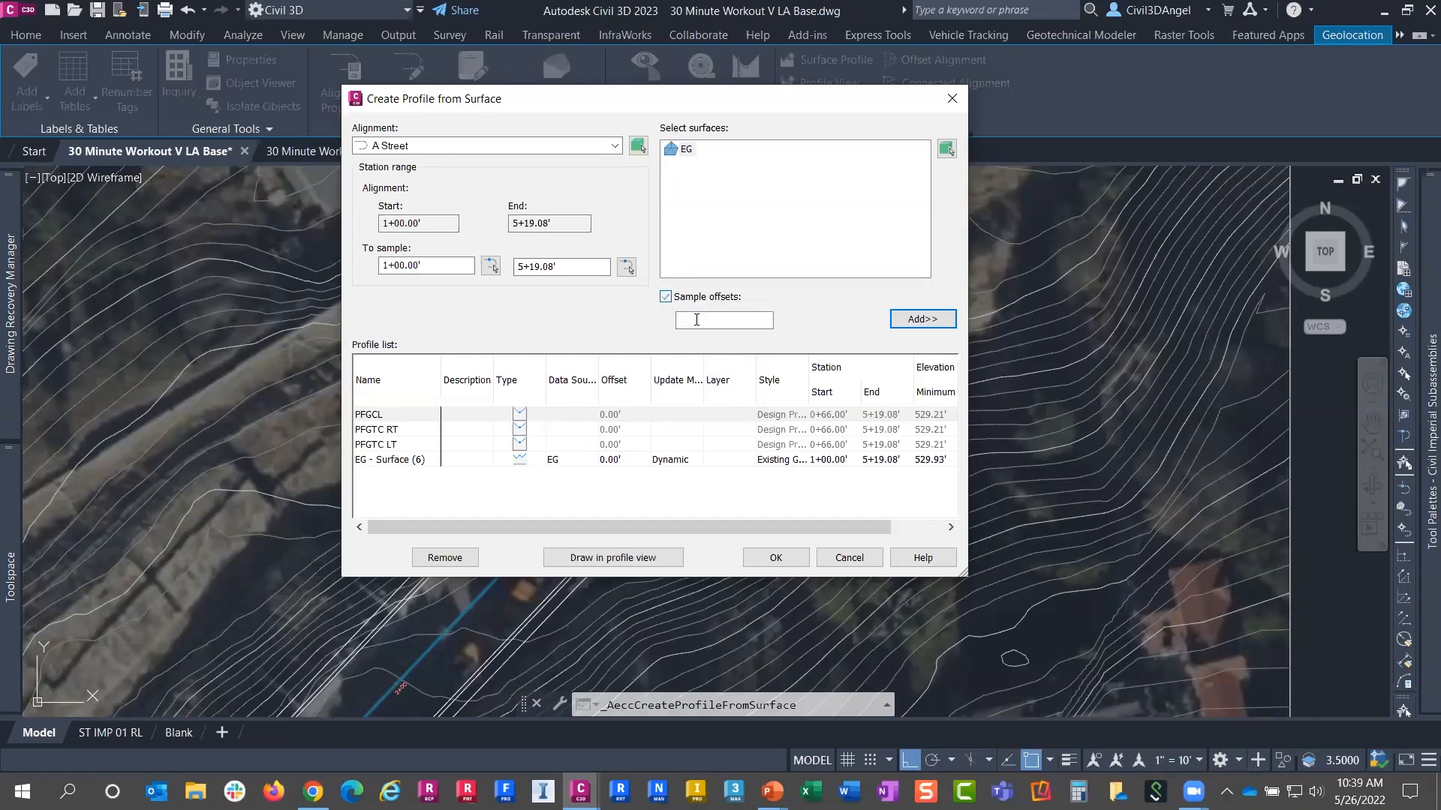
Add EG surface profiles at sample offsets 15 and -15, create the profiles, and dismiss the event report
{"action": "left_click", "coordinate": [674, 303]}
{"action": "left_click", "coordinate": [696, 320]}
{"action": "left_click", "coordinate": [916, 320]}
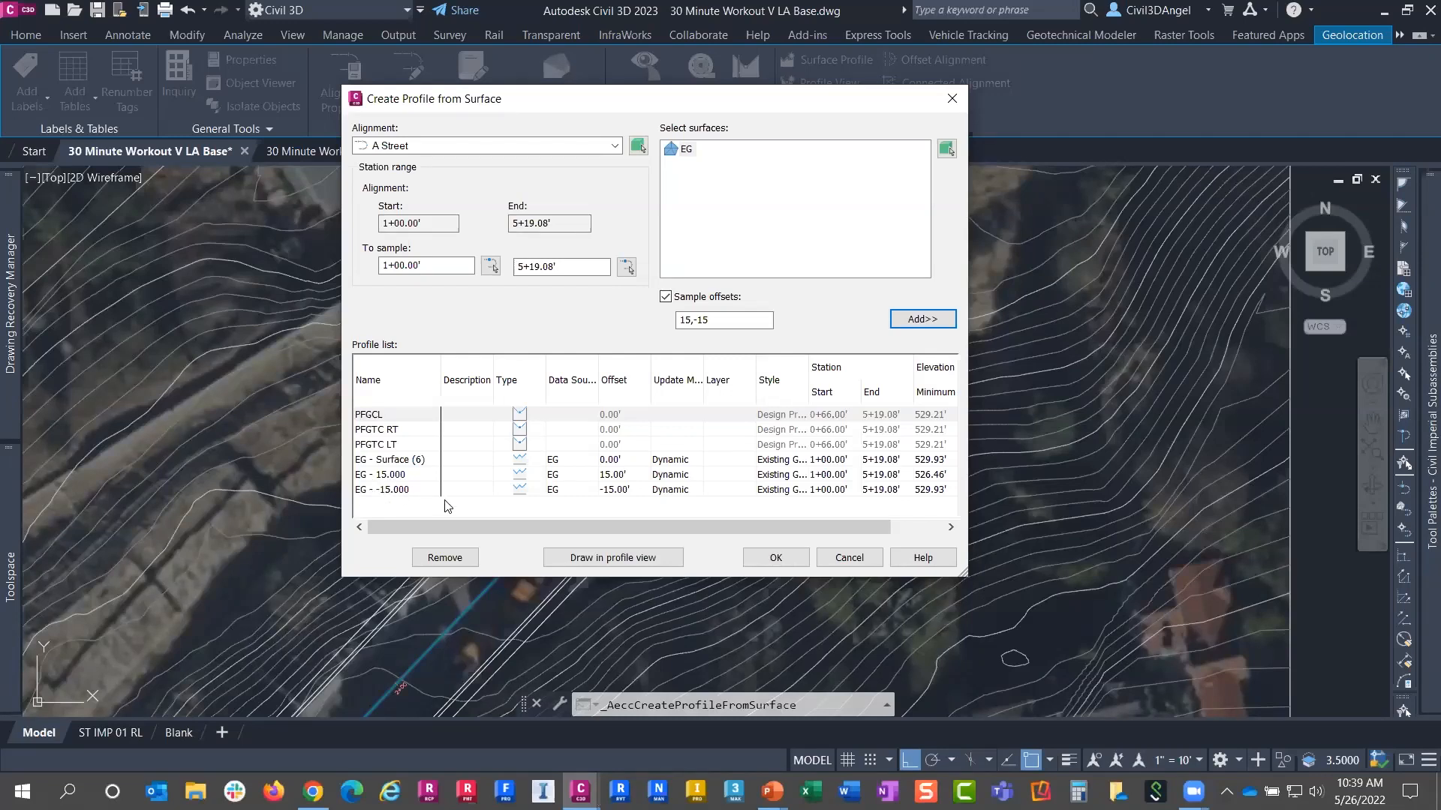
{"action": "left_click", "coordinate": [765, 559]}
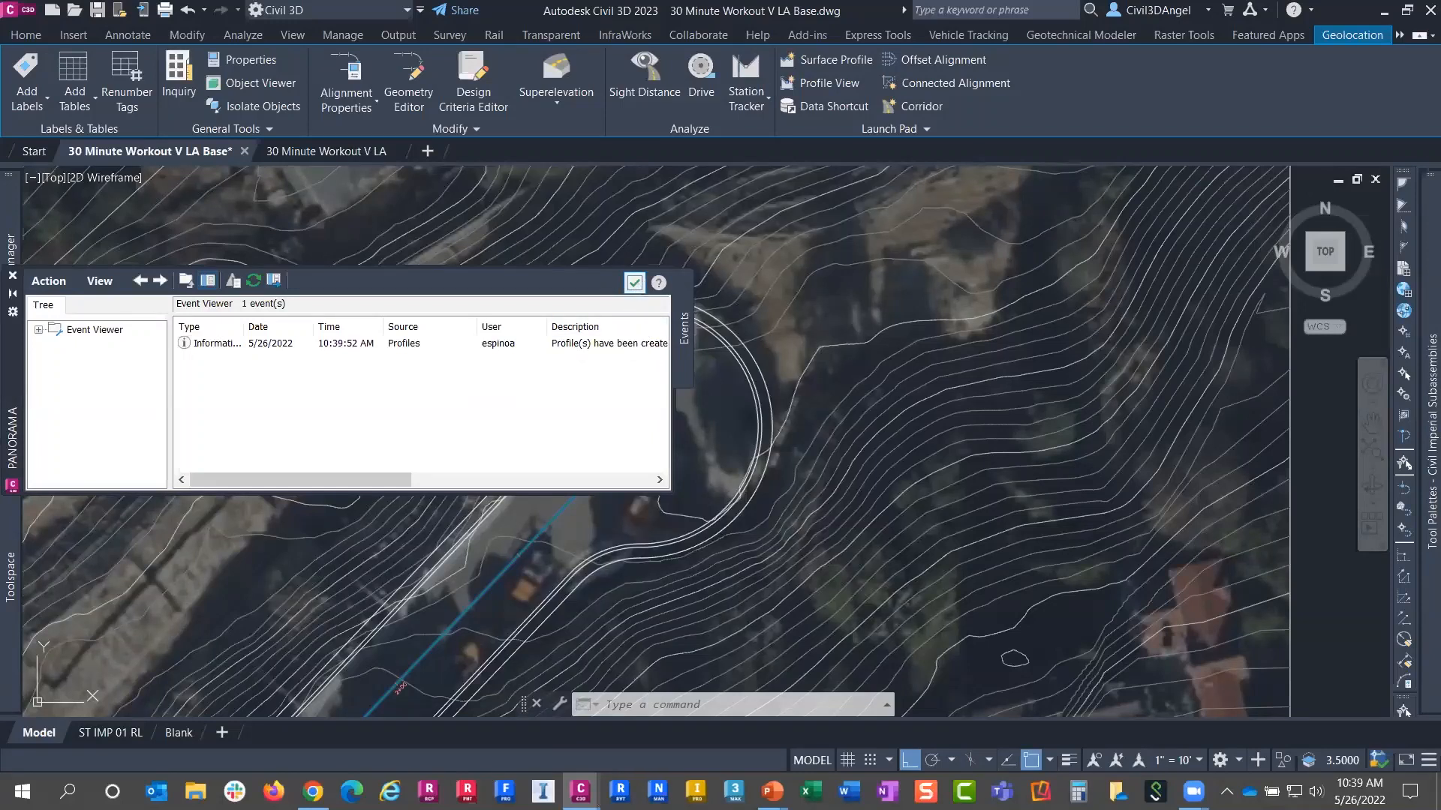
{"action": "left_click", "coordinate": [634, 283]}
Begin creating a profile view for A Street, keeping the offset profiles shown by vertically stacking profile views
{"action": "scroll", "coordinate": [549, 462], "scroll_direction": "down", "scroll_amount": 8}
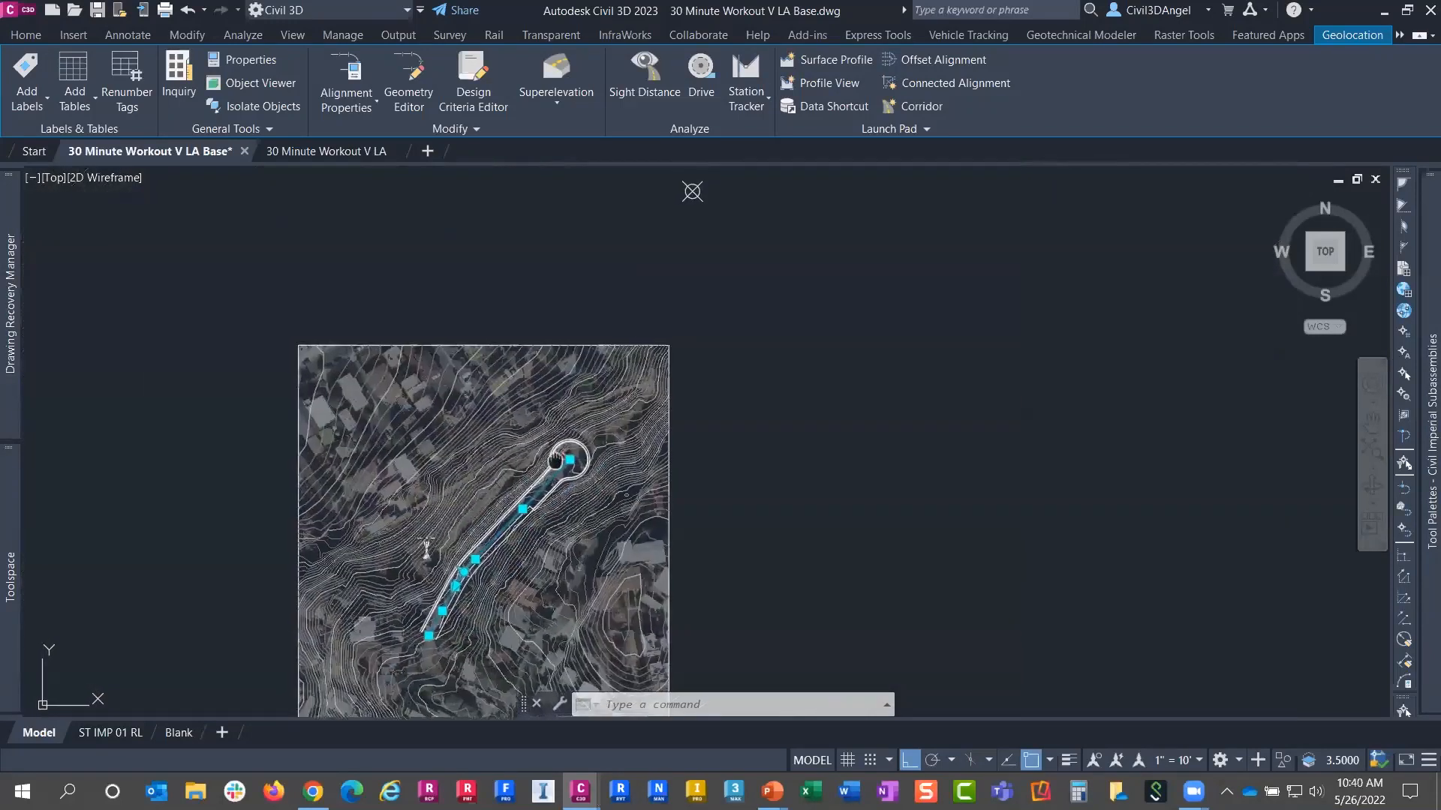
{"action": "middle_click_drag", "start_coordinate": [555, 462], "coordinate": [623, 527]}
{"action": "scroll", "coordinate": [622, 526], "scroll_direction": "down", "scroll_amount": 2}
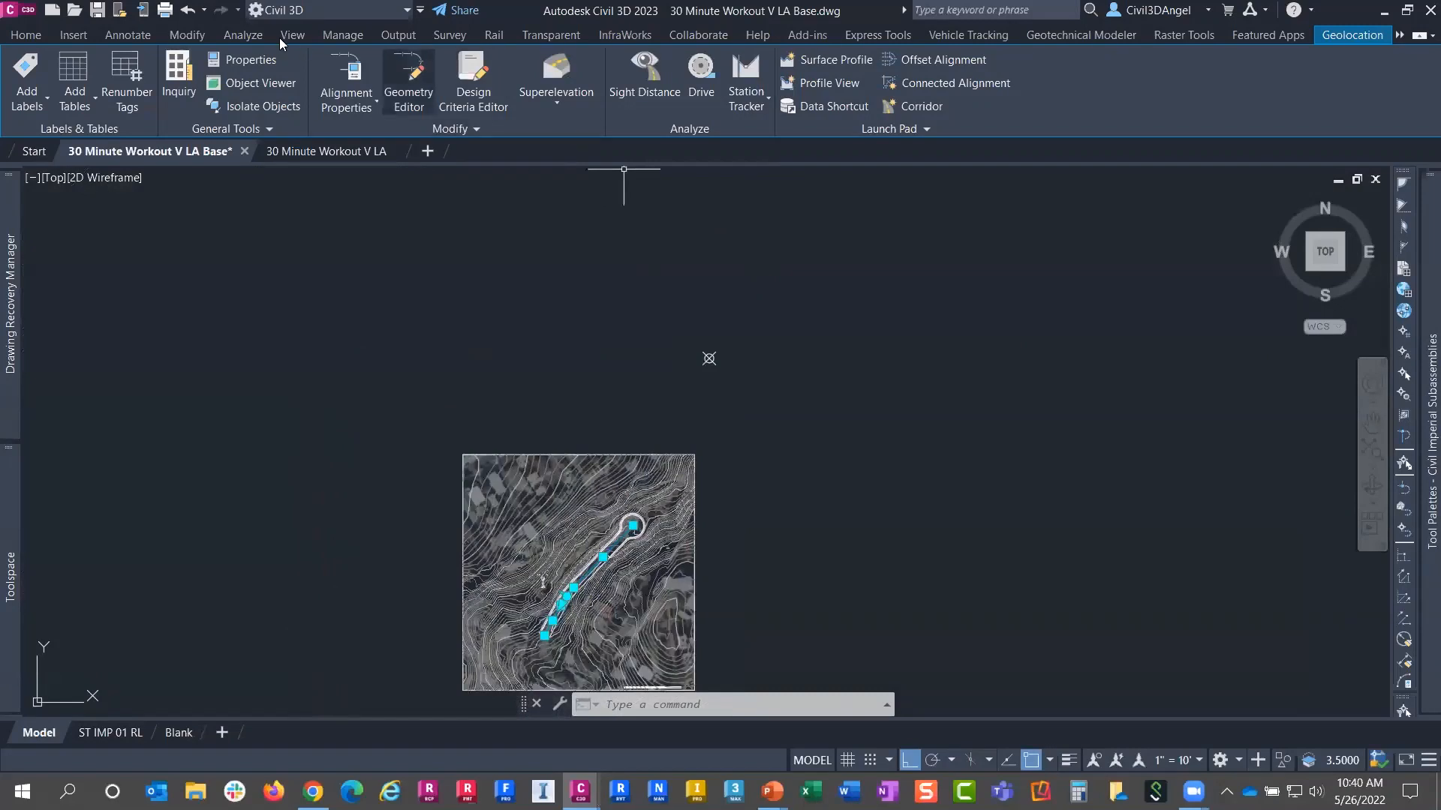
{"action": "left_click", "coordinate": [30, 37]}
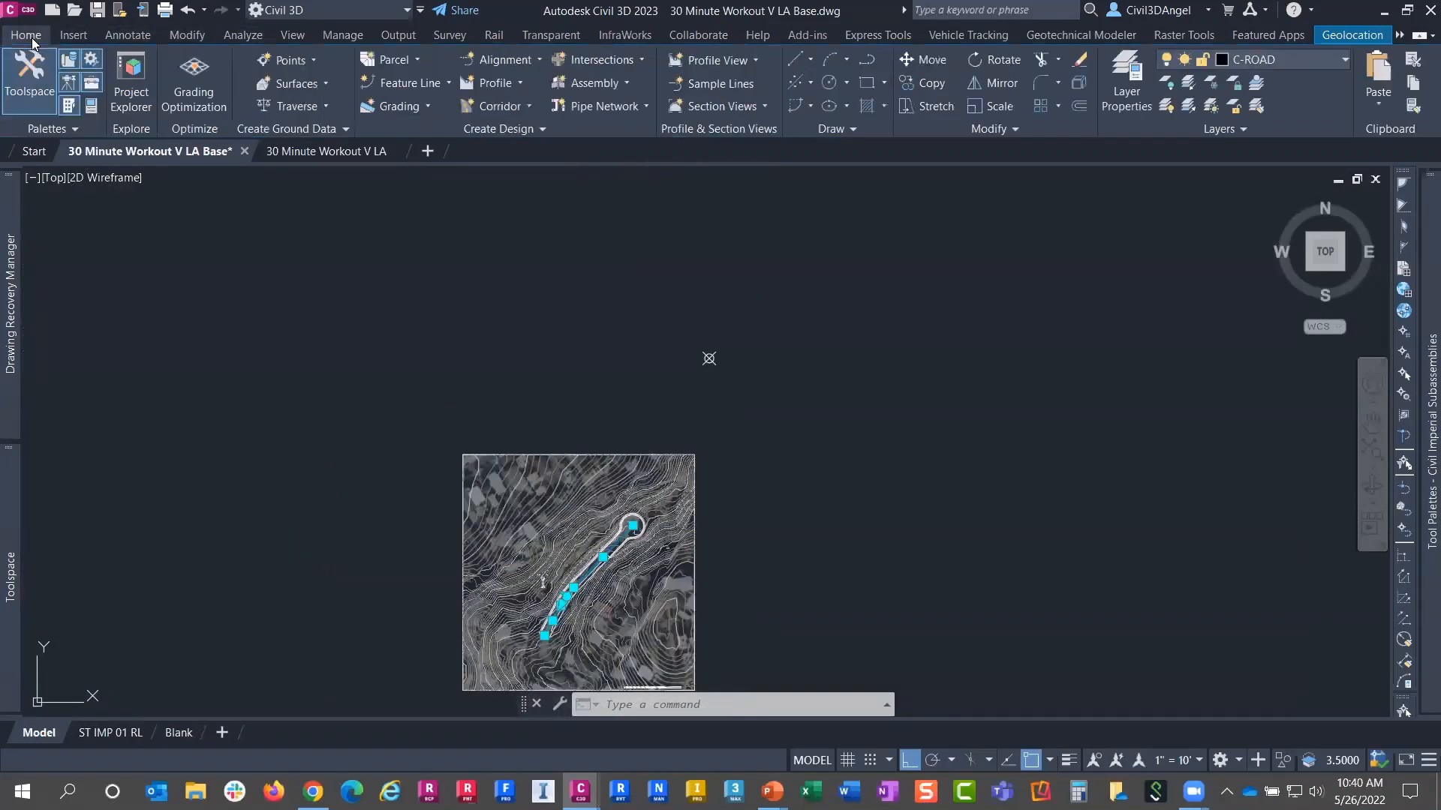
{"action": "left_click", "coordinate": [735, 60]}
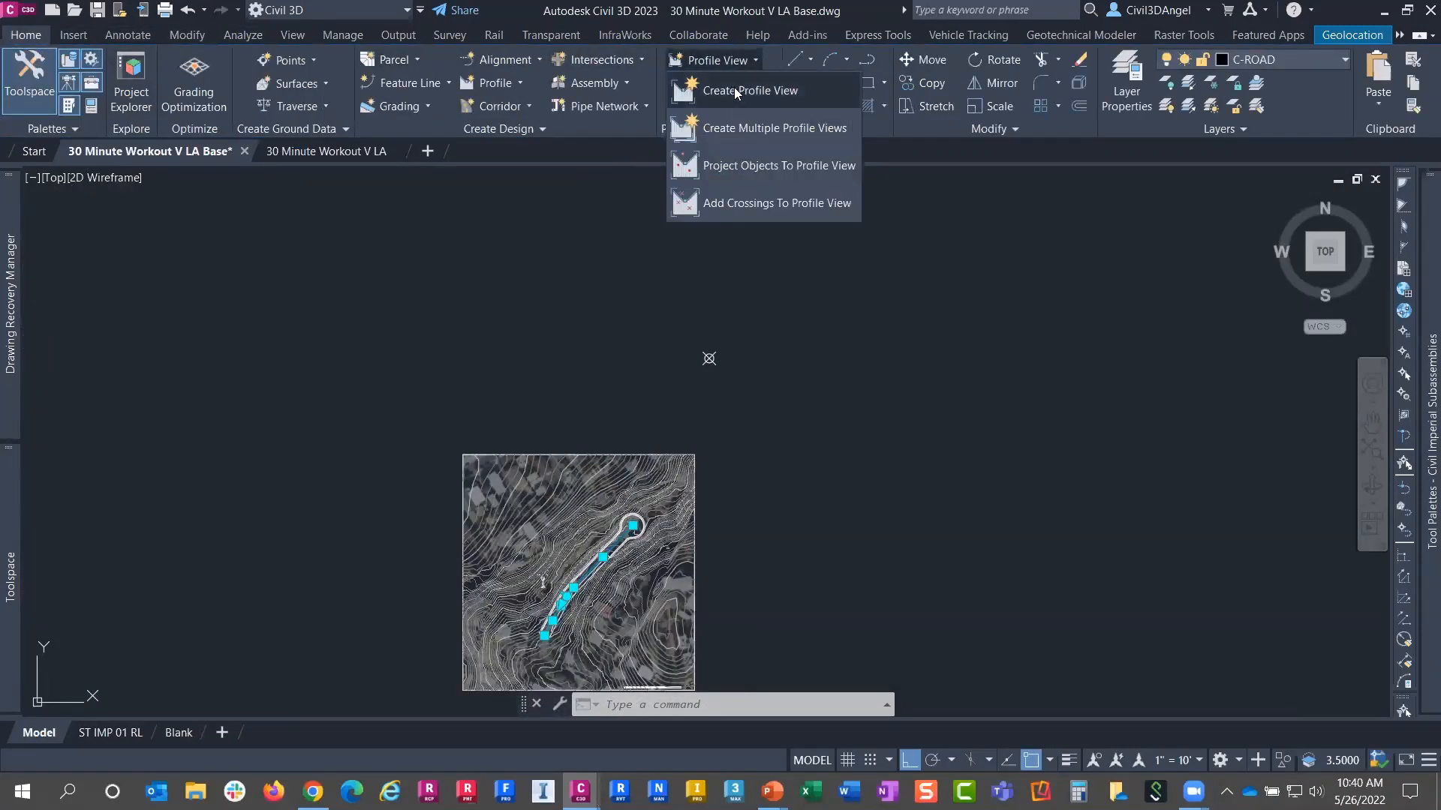
{"action": "left_click", "coordinate": [735, 91]}
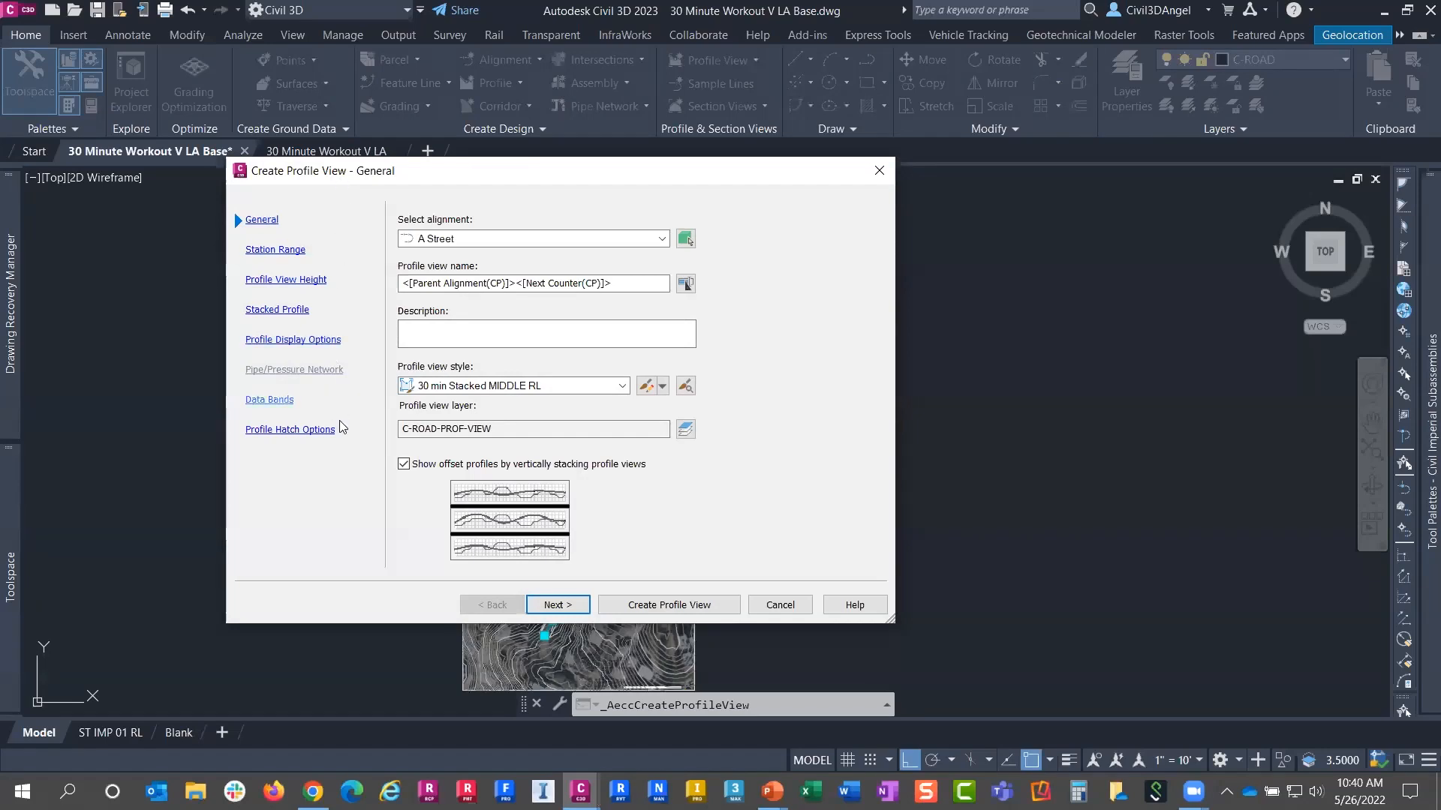
{"action": "left_click", "coordinate": [404, 464]}
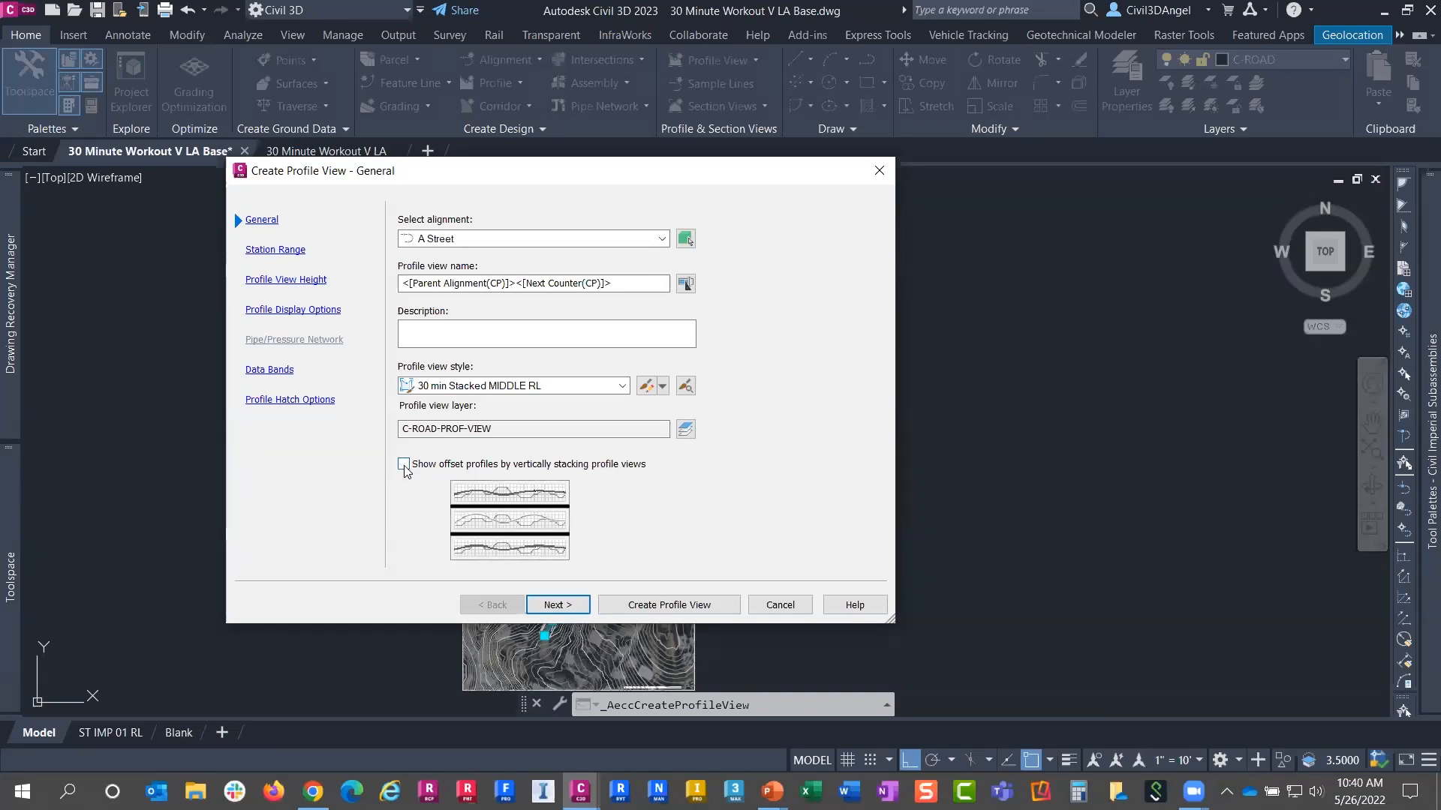
{"action": "left_click", "coordinate": [404, 464]}
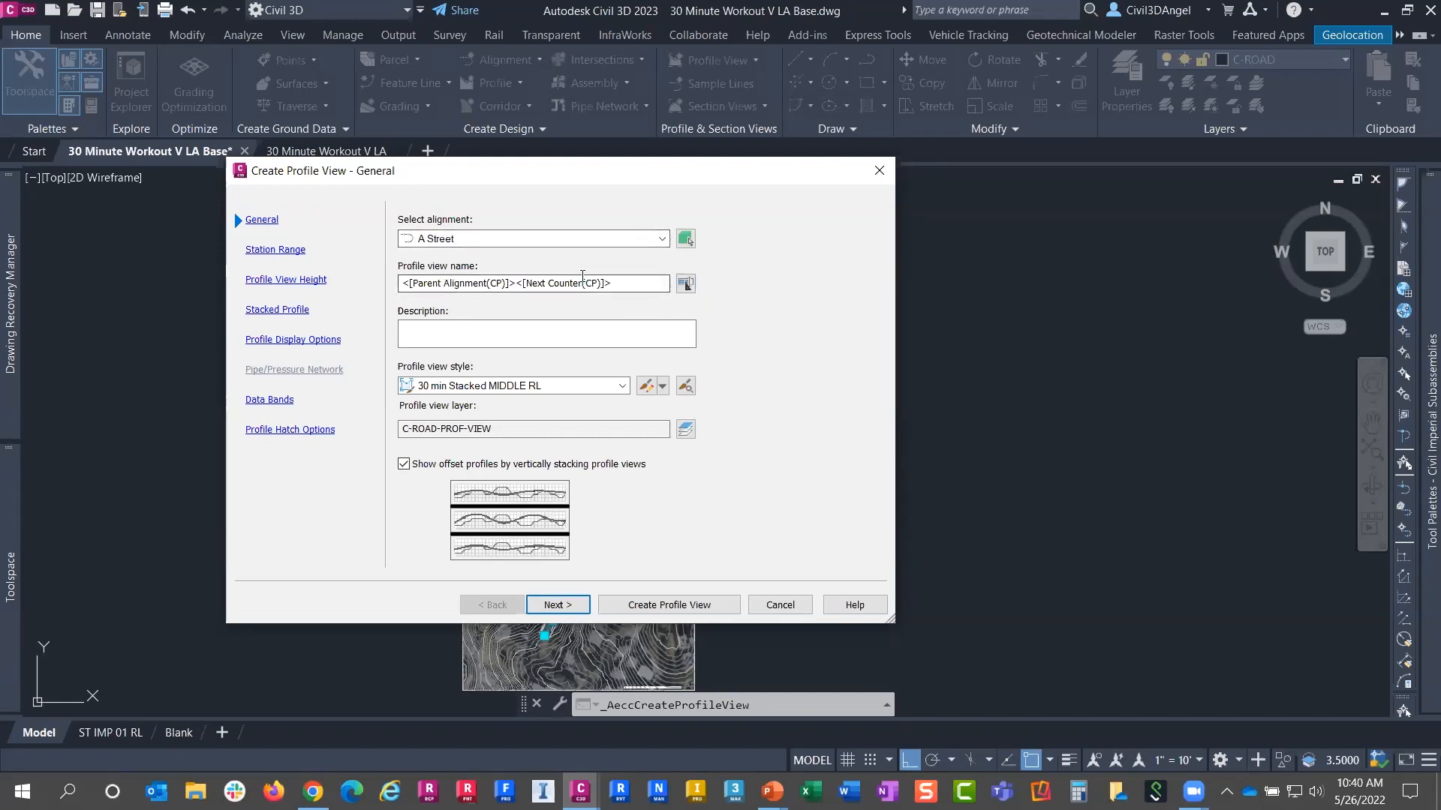
Set the starting number in the profile view's name template to 1
{"action": "left_click", "coordinate": [687, 286]}
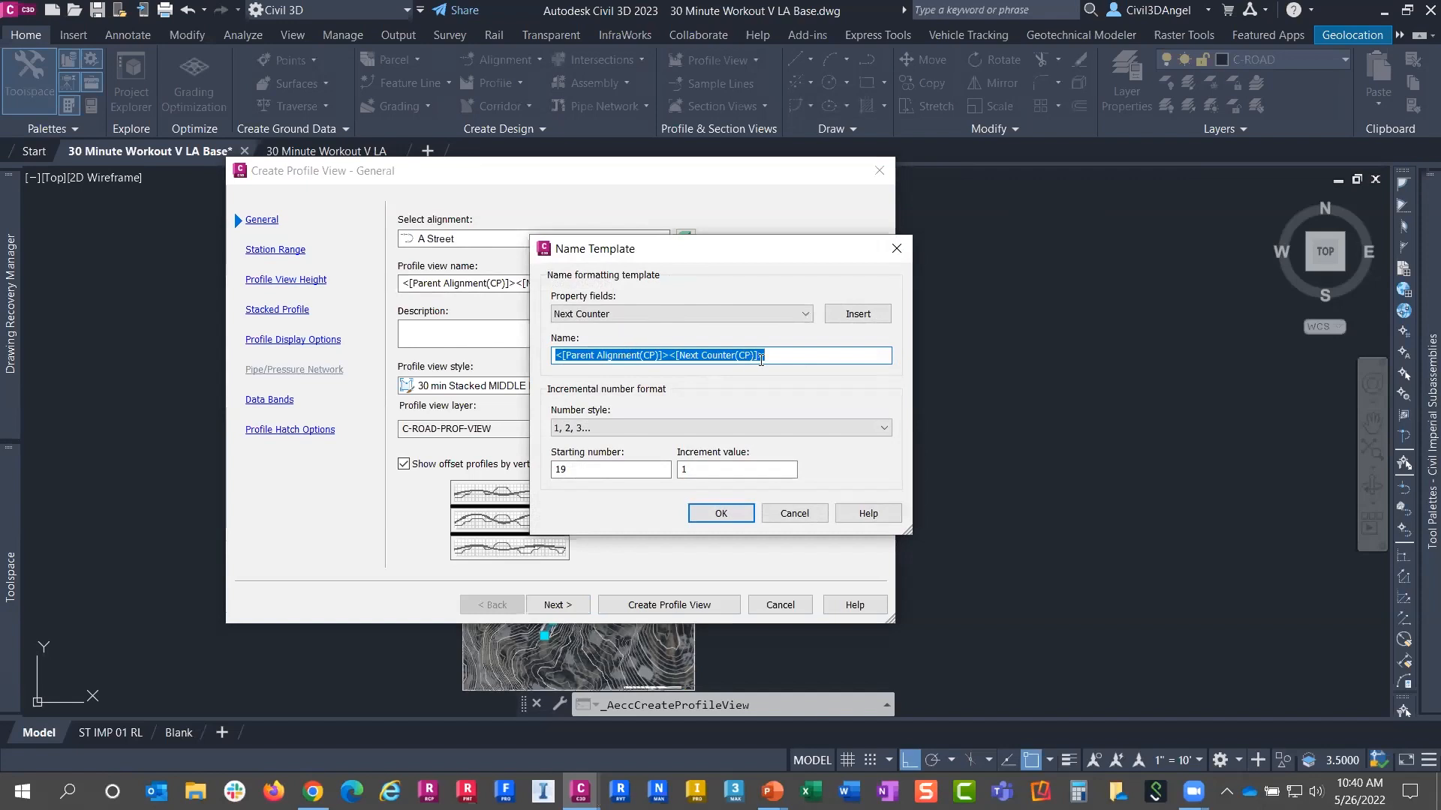
{"action": "double_click", "coordinate": [561, 469]}
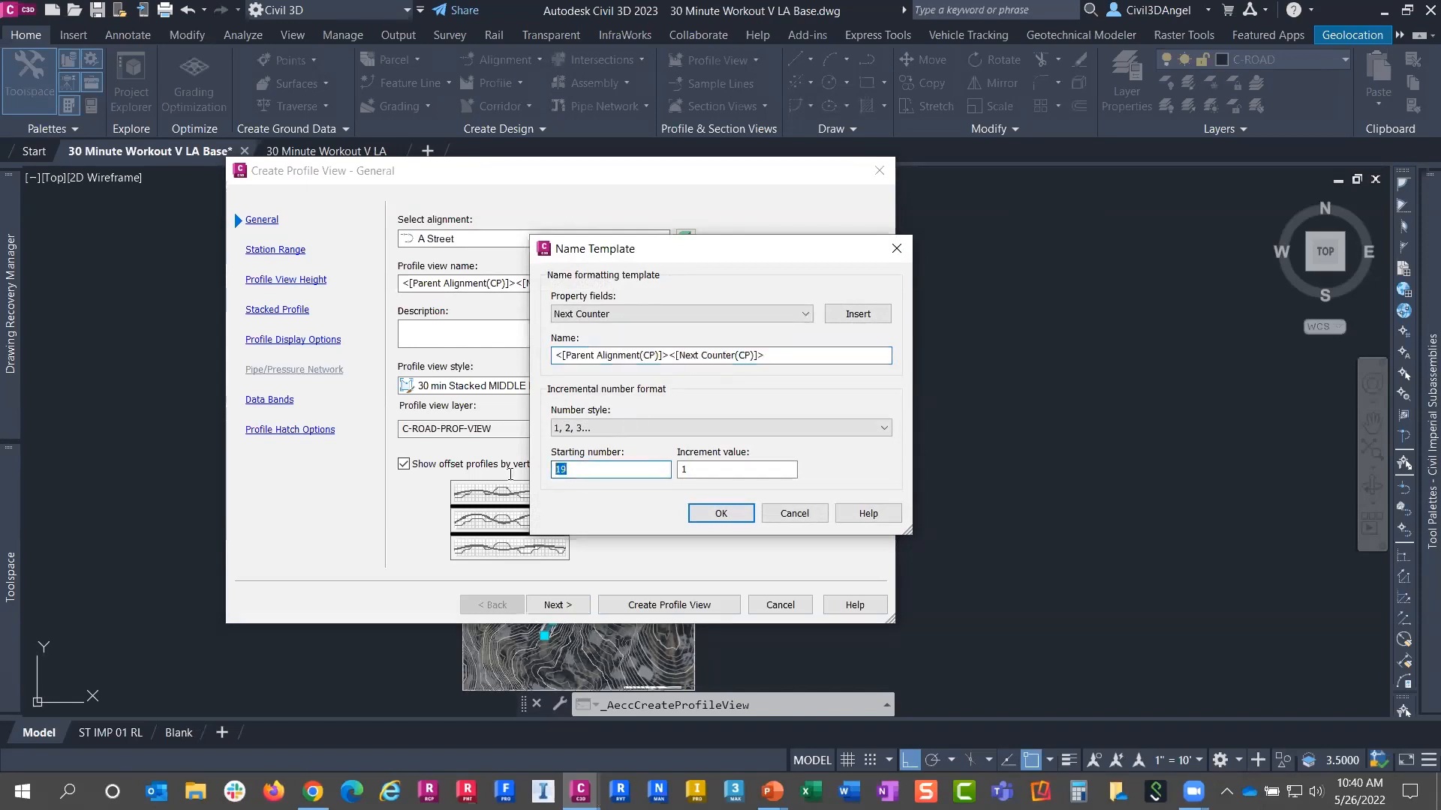
{"action": "type", "text": "1"}
{"action": "left_click", "coordinate": [722, 513]}
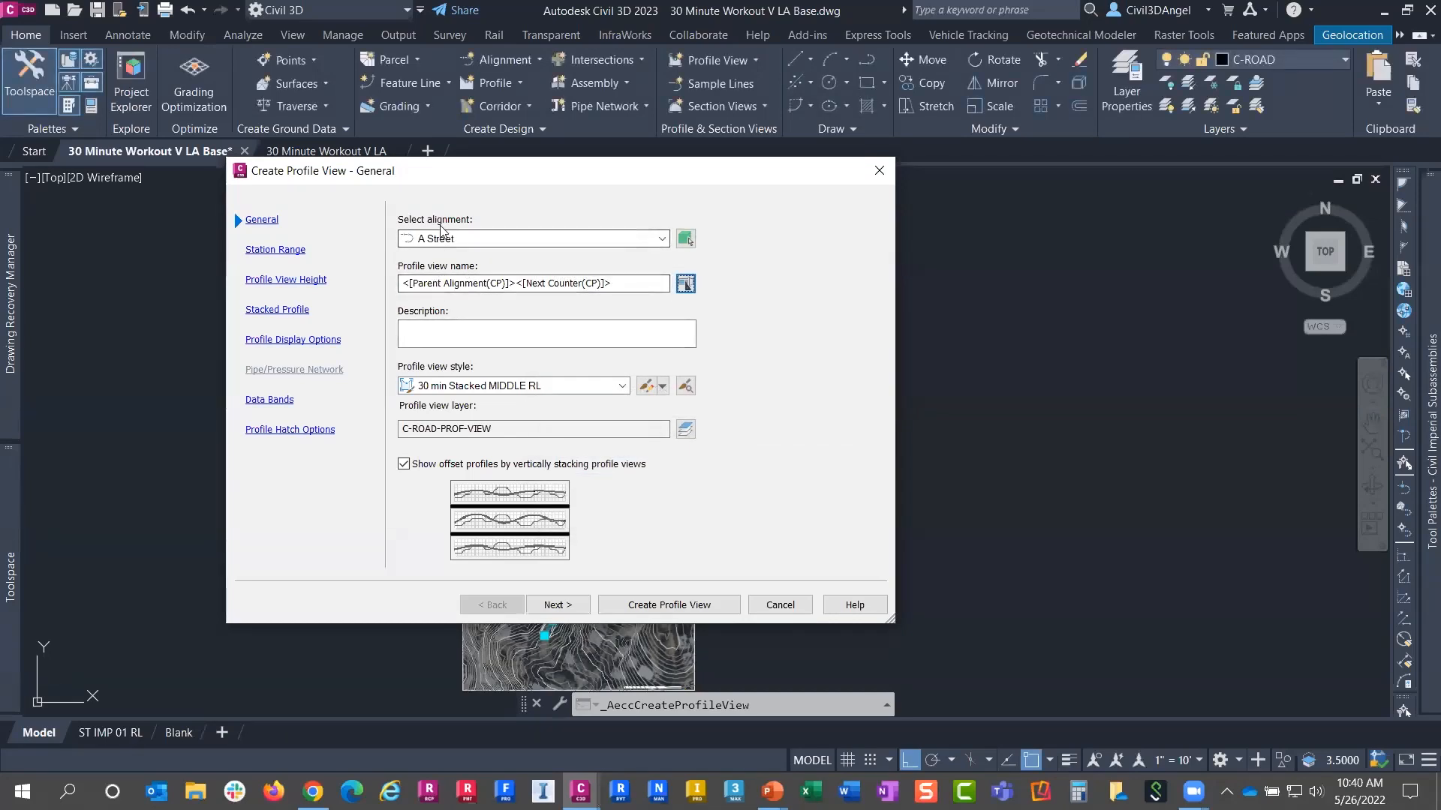
{"action": "left_click", "coordinate": [430, 339]}
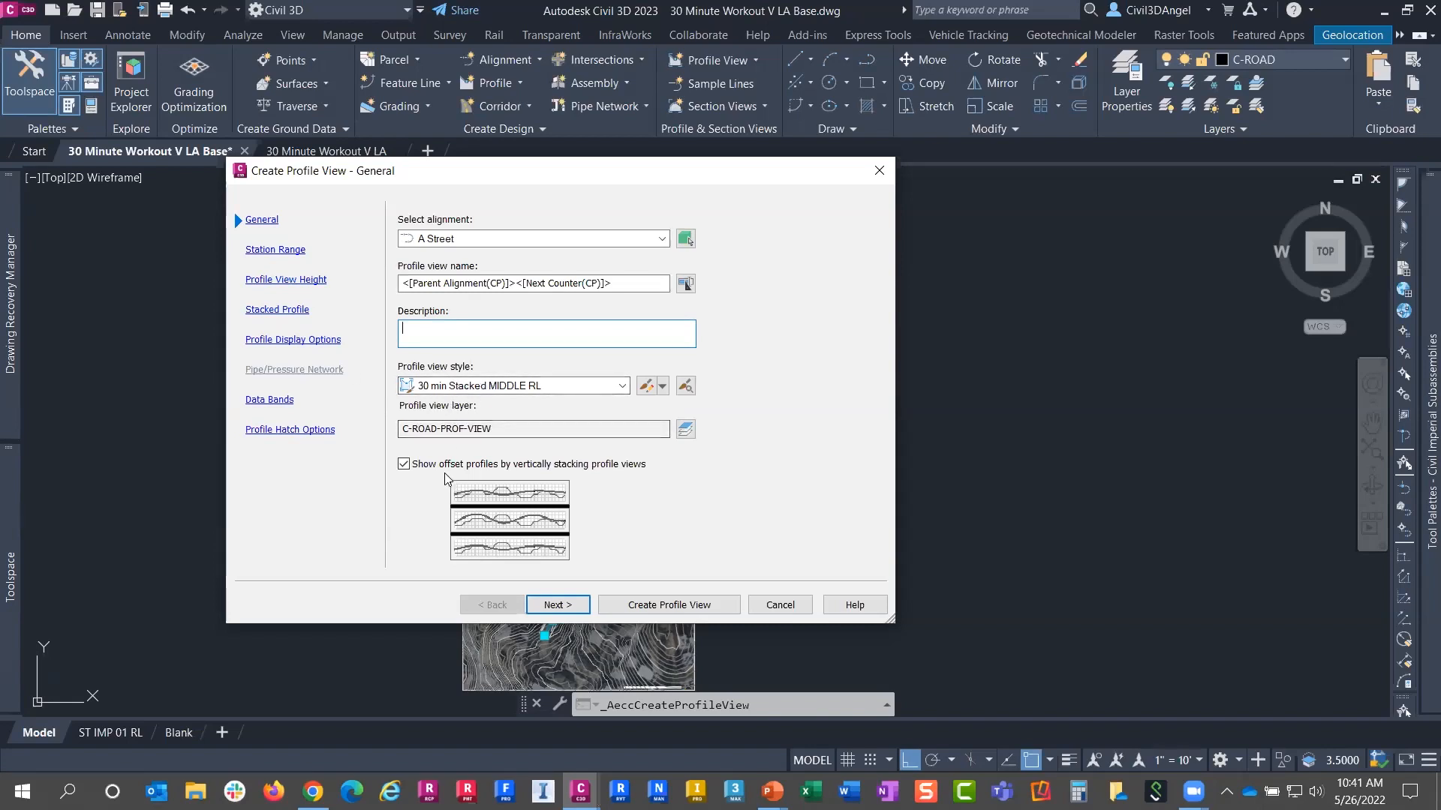
Set the profile view's user specified station range from -25 to 625 and keep the automatic view height
{"action": "left_click", "coordinate": [555, 604]}
{"action": "left_click_drag", "start_coordinate": [601, 312], "coordinate": [561, 310]}
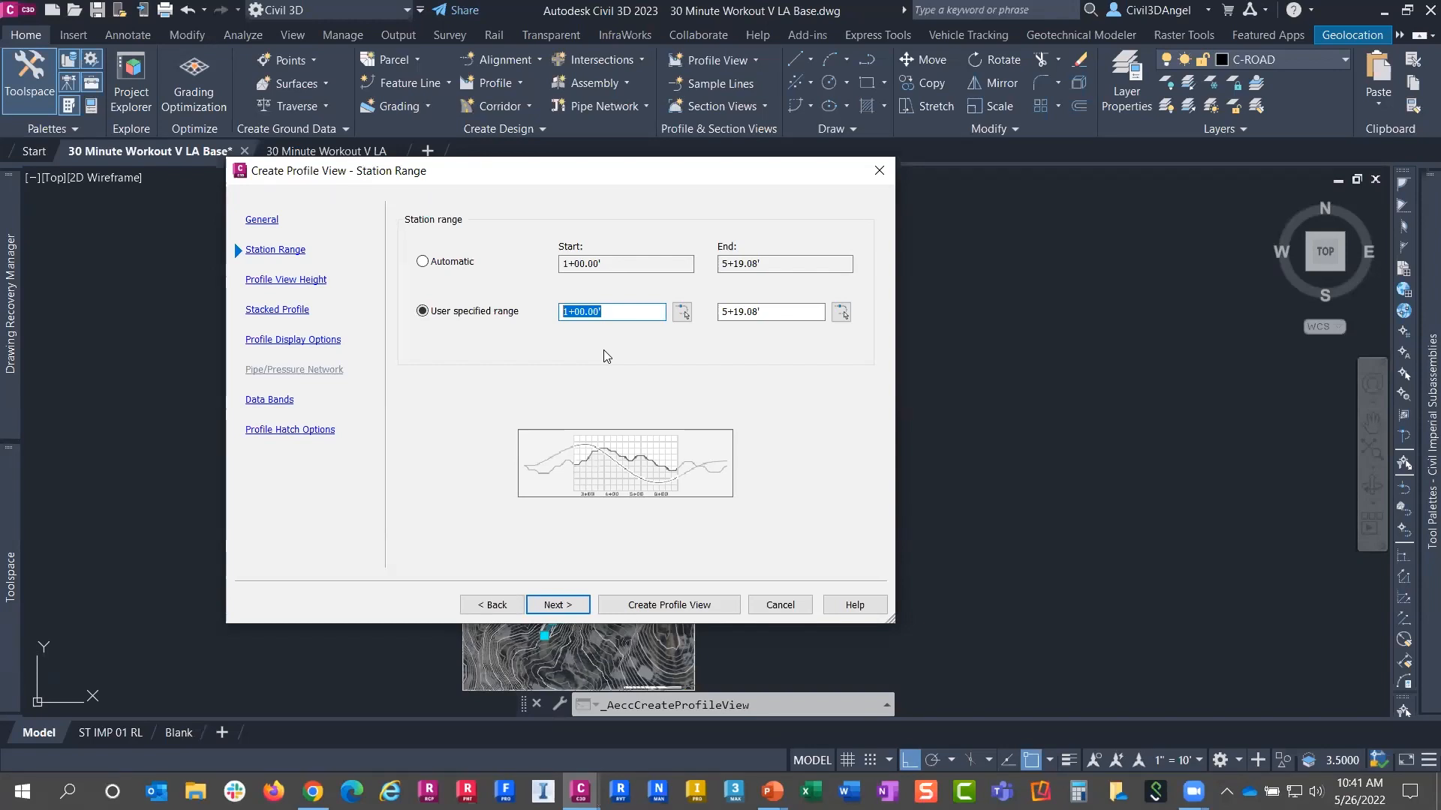
{"action": "type", "text": "-"}
{"action": "type", "text": "25"}
{"action": "key", "text": "Tab"}
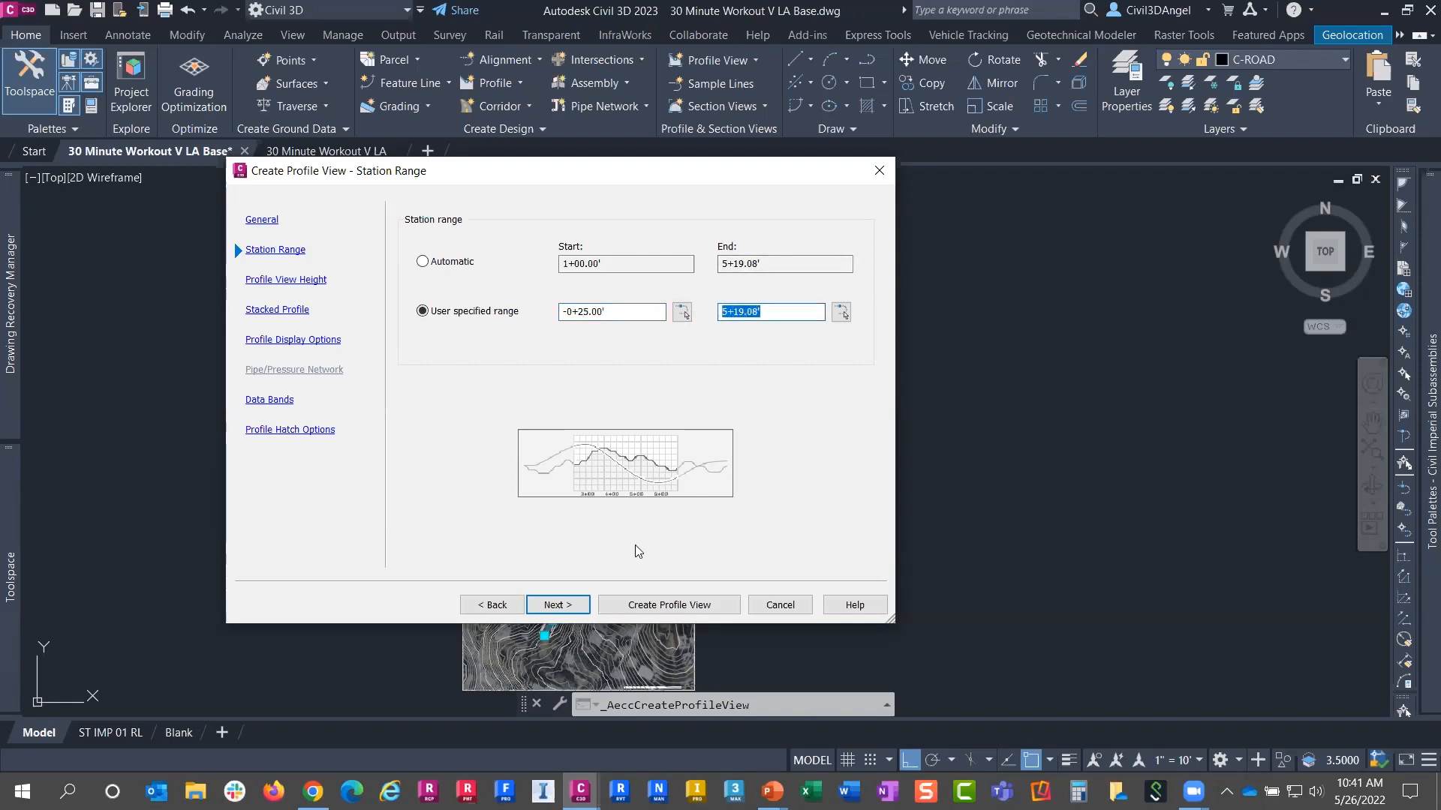
{"action": "type", "text": "625"}
{"action": "left_click", "coordinate": [643, 310]}
{"action": "left_click", "coordinate": [559, 605]}
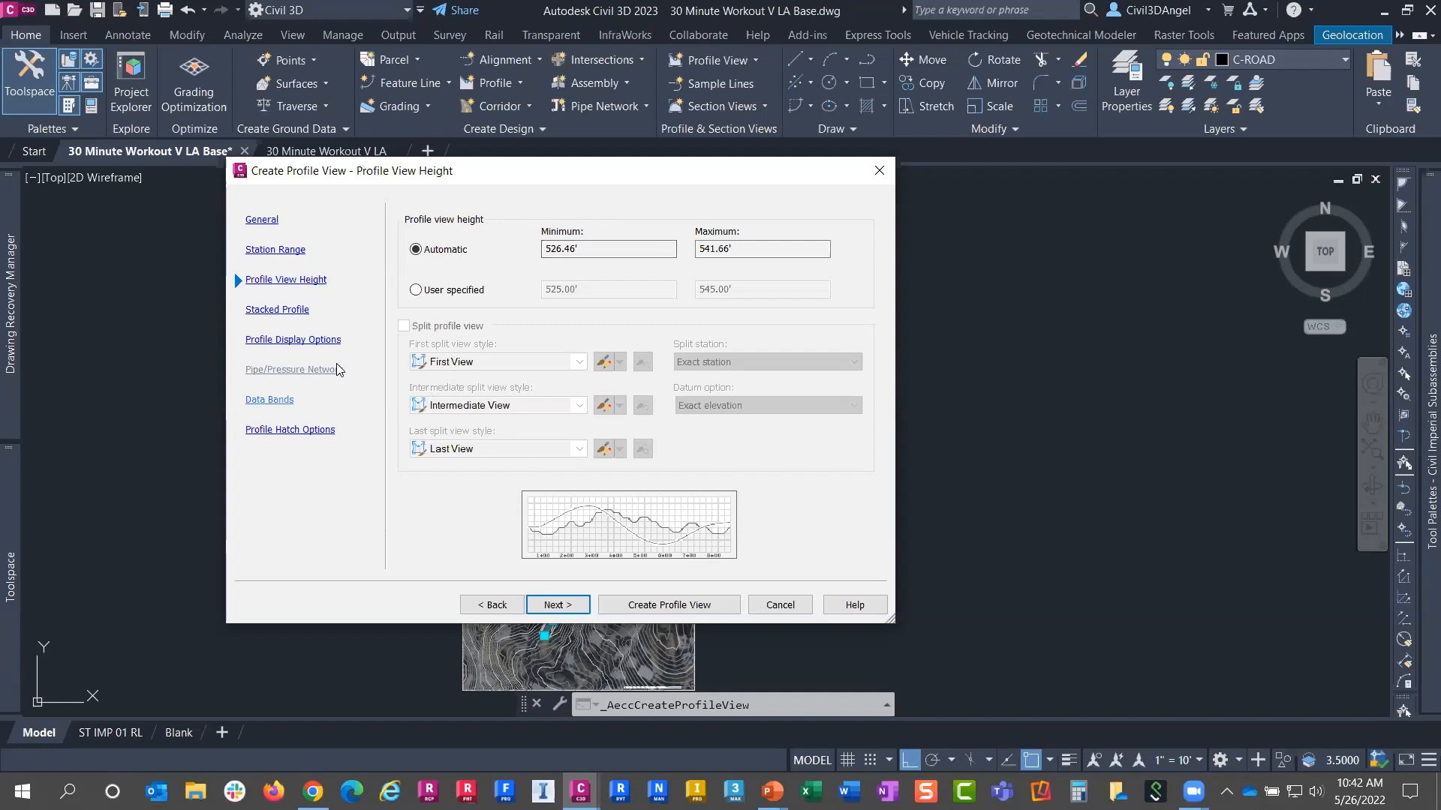
{"action": "left_click", "coordinate": [557, 606]}
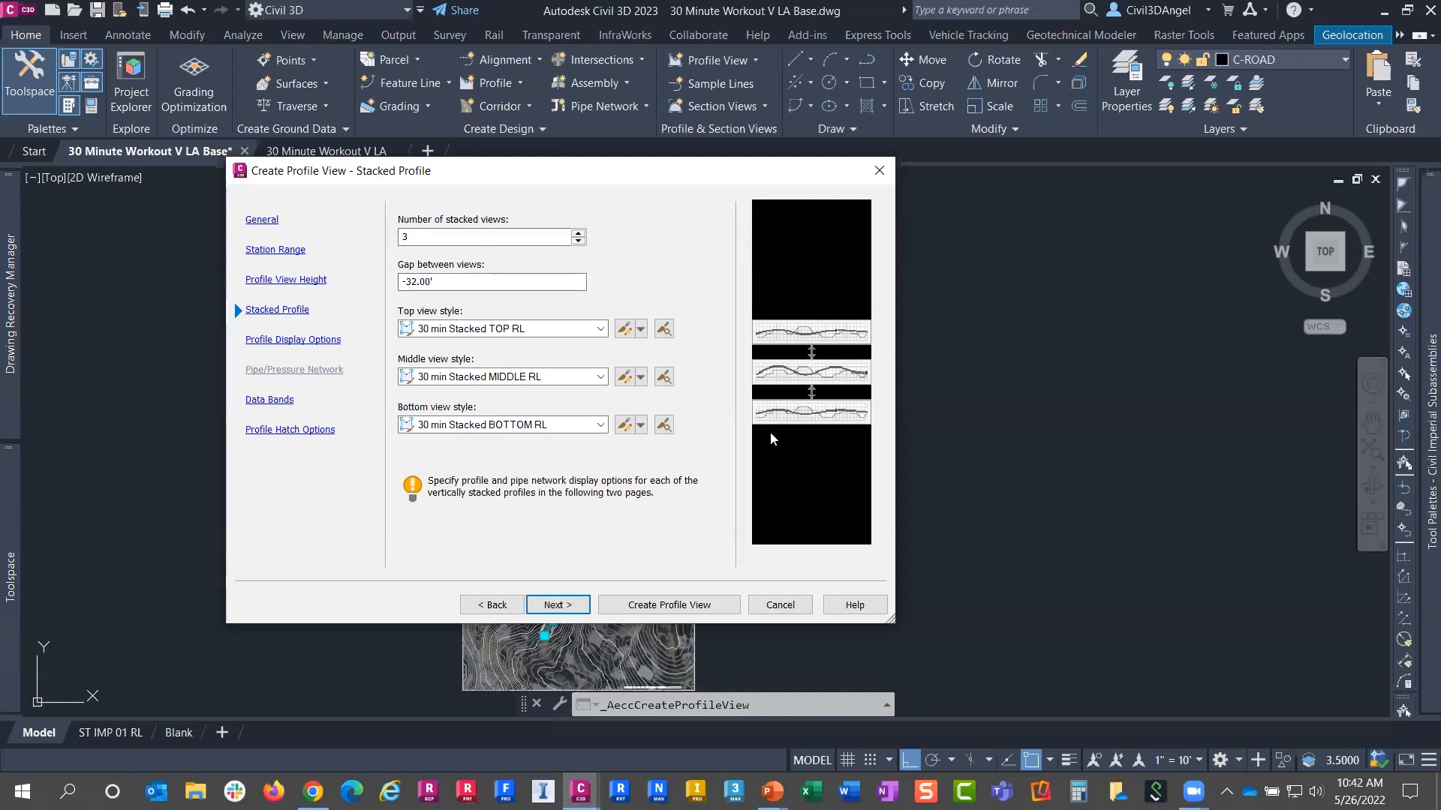
Raise the number of stacked views to 6 and set it back to 3
{"action": "left_click", "coordinate": [578, 233]}
{"action": "left_click", "coordinate": [578, 233]}
{"action": "left_click", "coordinate": [578, 233]}
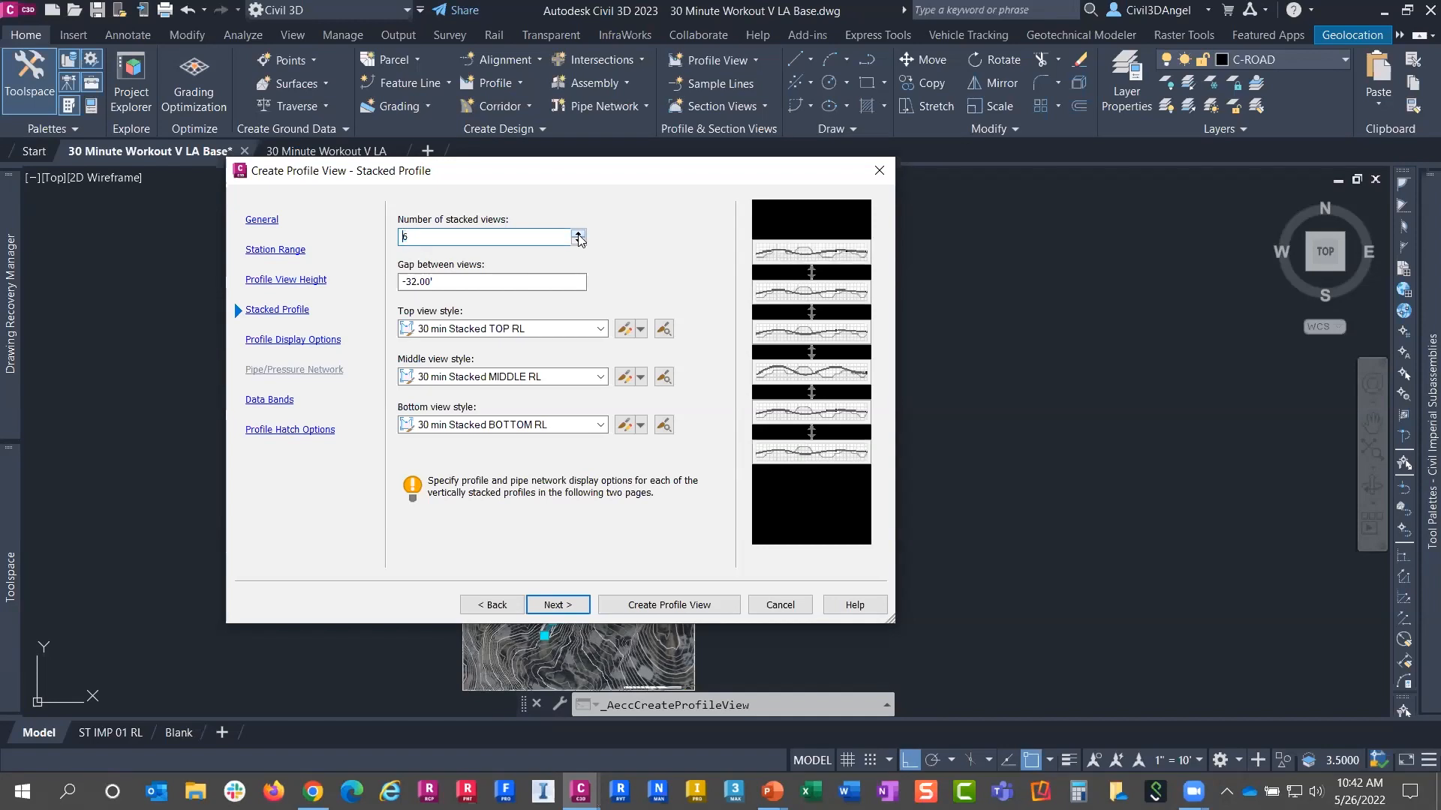
{"action": "left_click", "coordinate": [579, 241]}
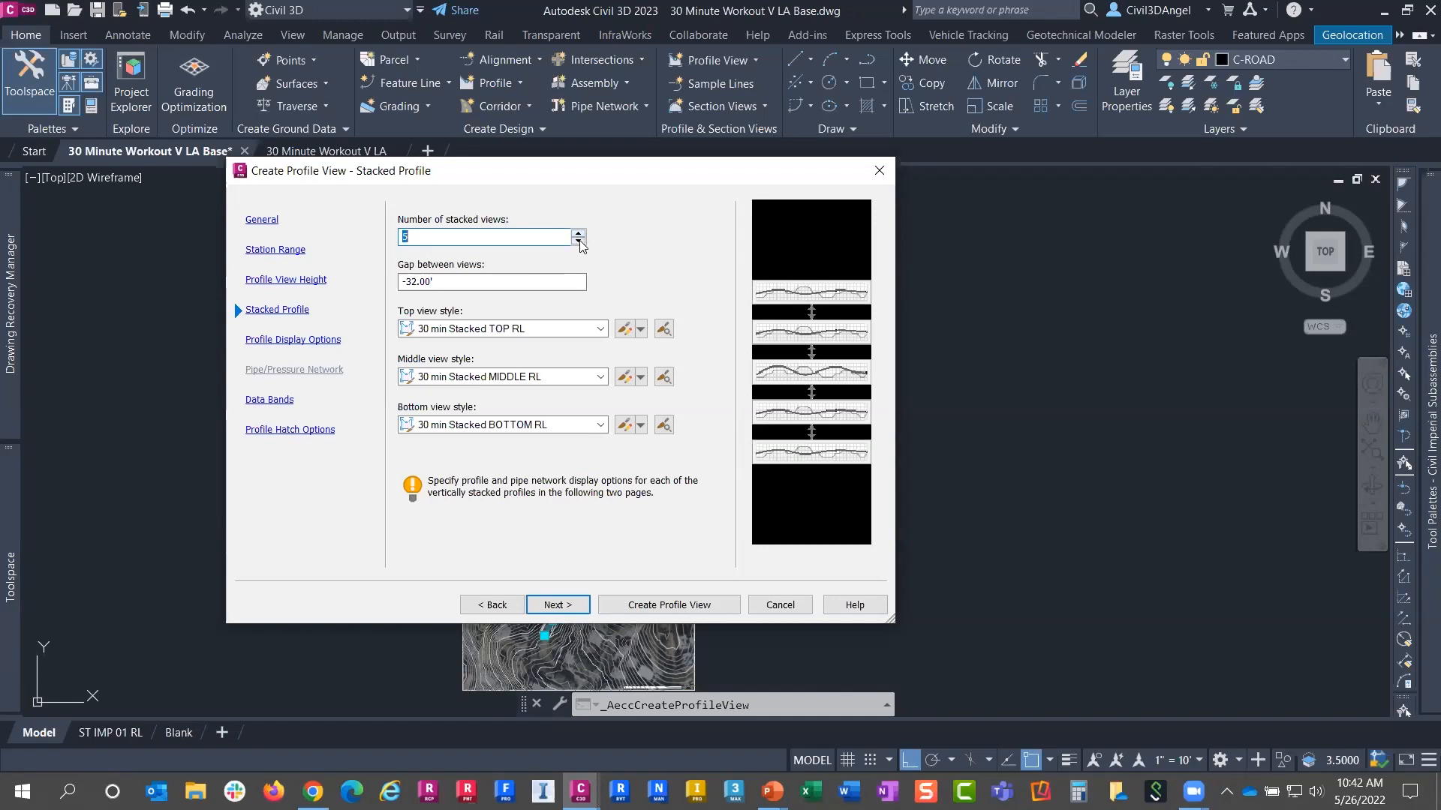
{"action": "left_click", "coordinate": [579, 241]}
{"action": "left_click", "coordinate": [579, 241]}
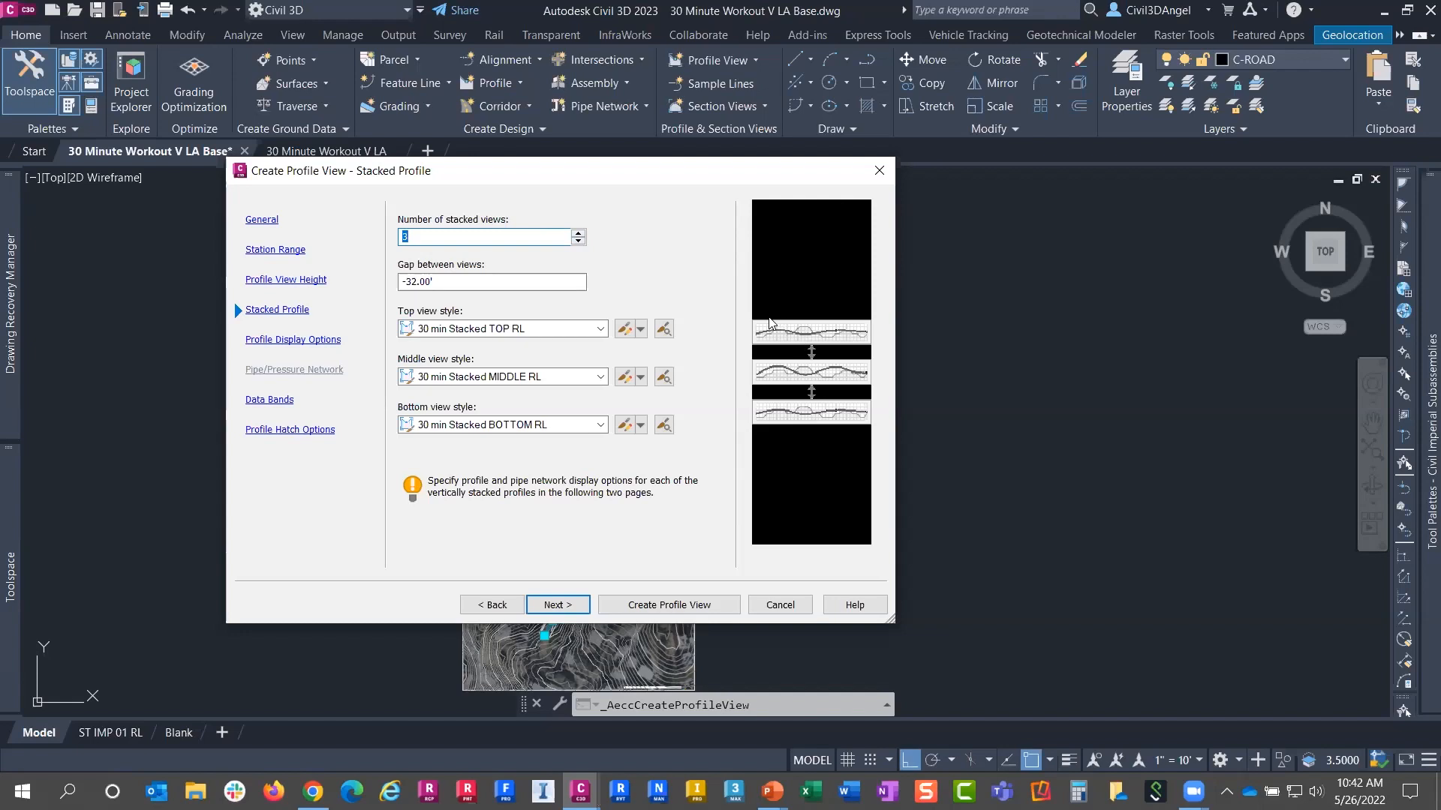
Try a gap of 0 between the stacked views and set it back to -32
{"action": "left_click_drag", "start_coordinate": [447, 286], "coordinate": [391, 285]}
{"action": "type", "text": "0"}
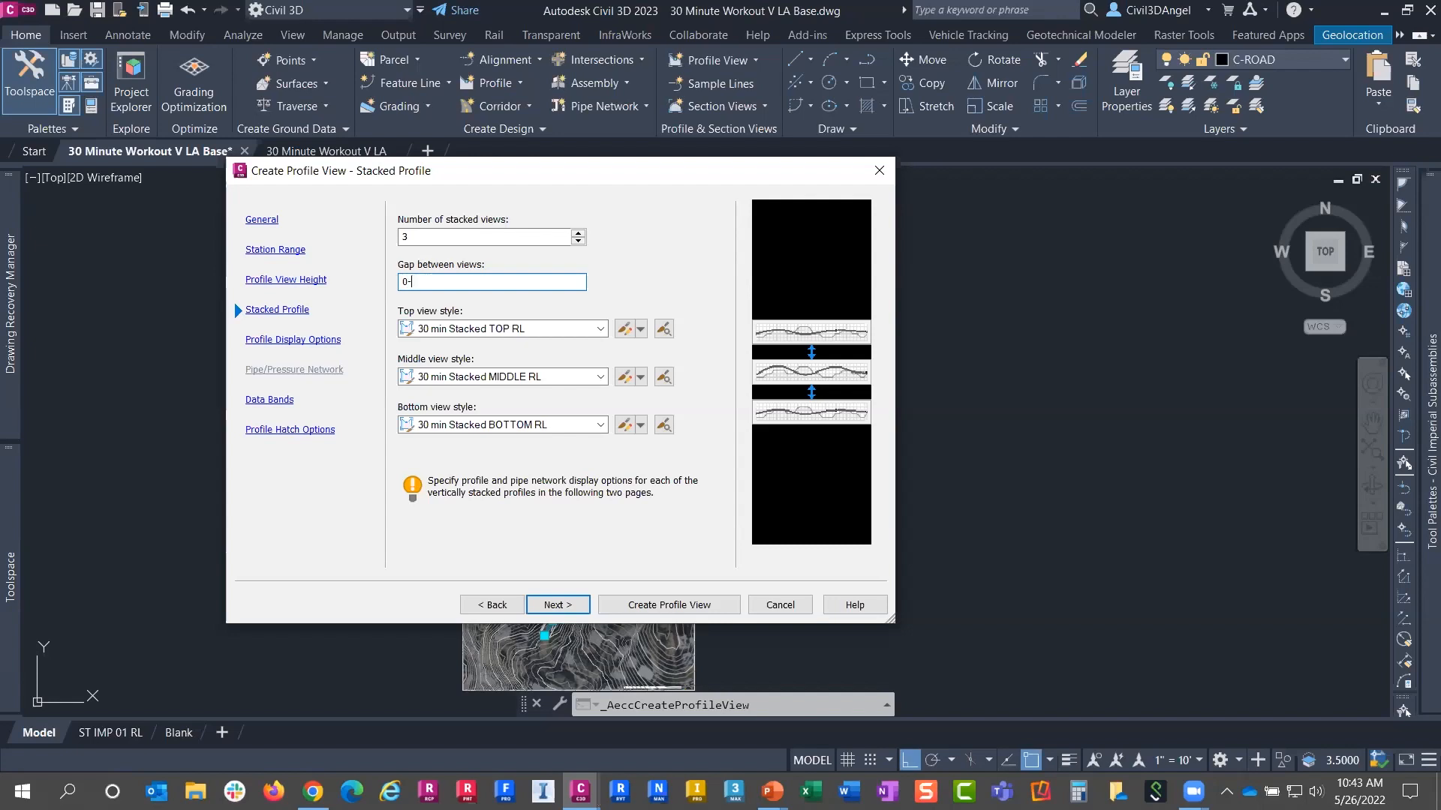
{"action": "type", "text": "-32"}
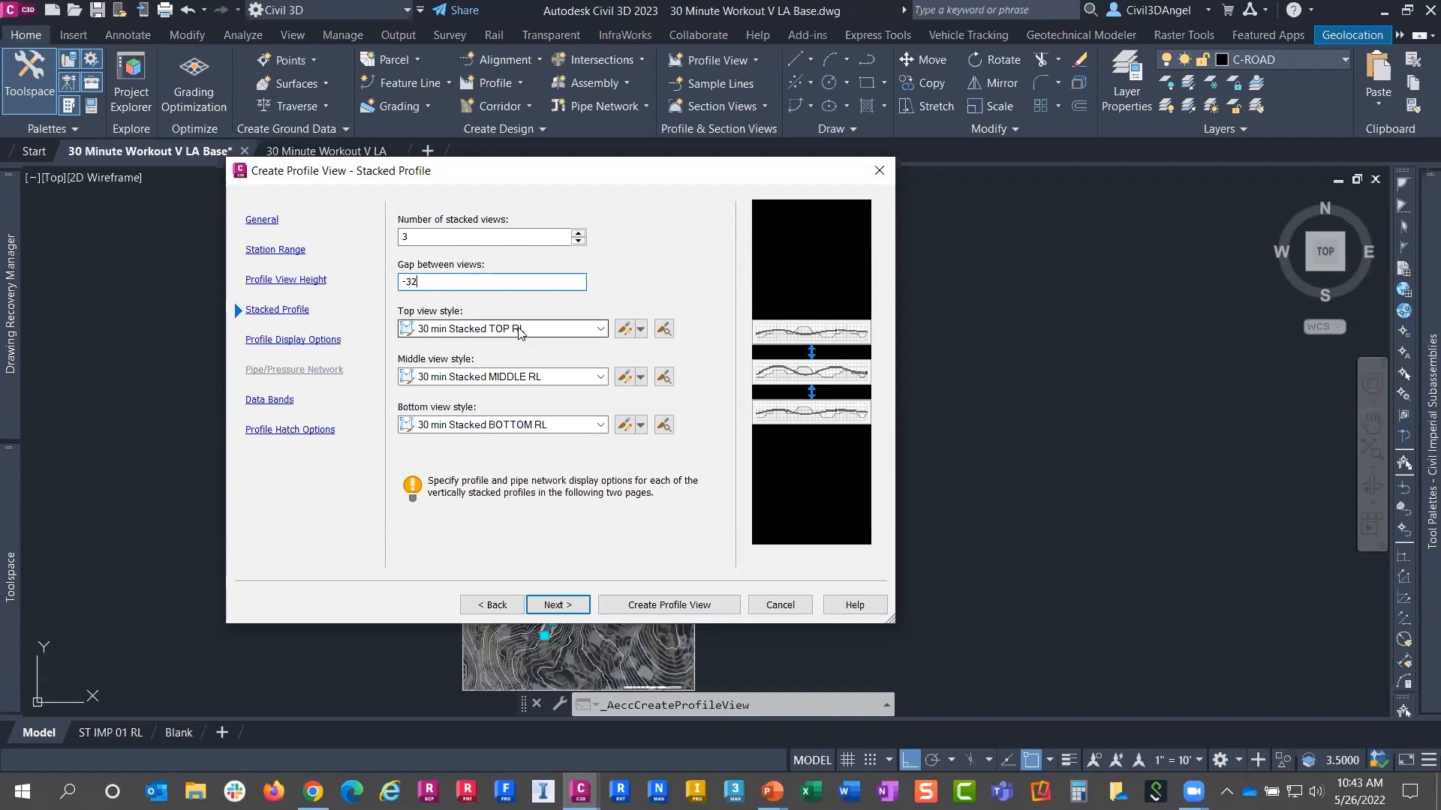
Set the top, middle and bottom view styles to 30 min Stacked TOP LR, 30 min Stacked MIDDLE LR and 30 min Stacked BOTTOM LR
{"action": "left_click", "coordinate": [585, 330]}
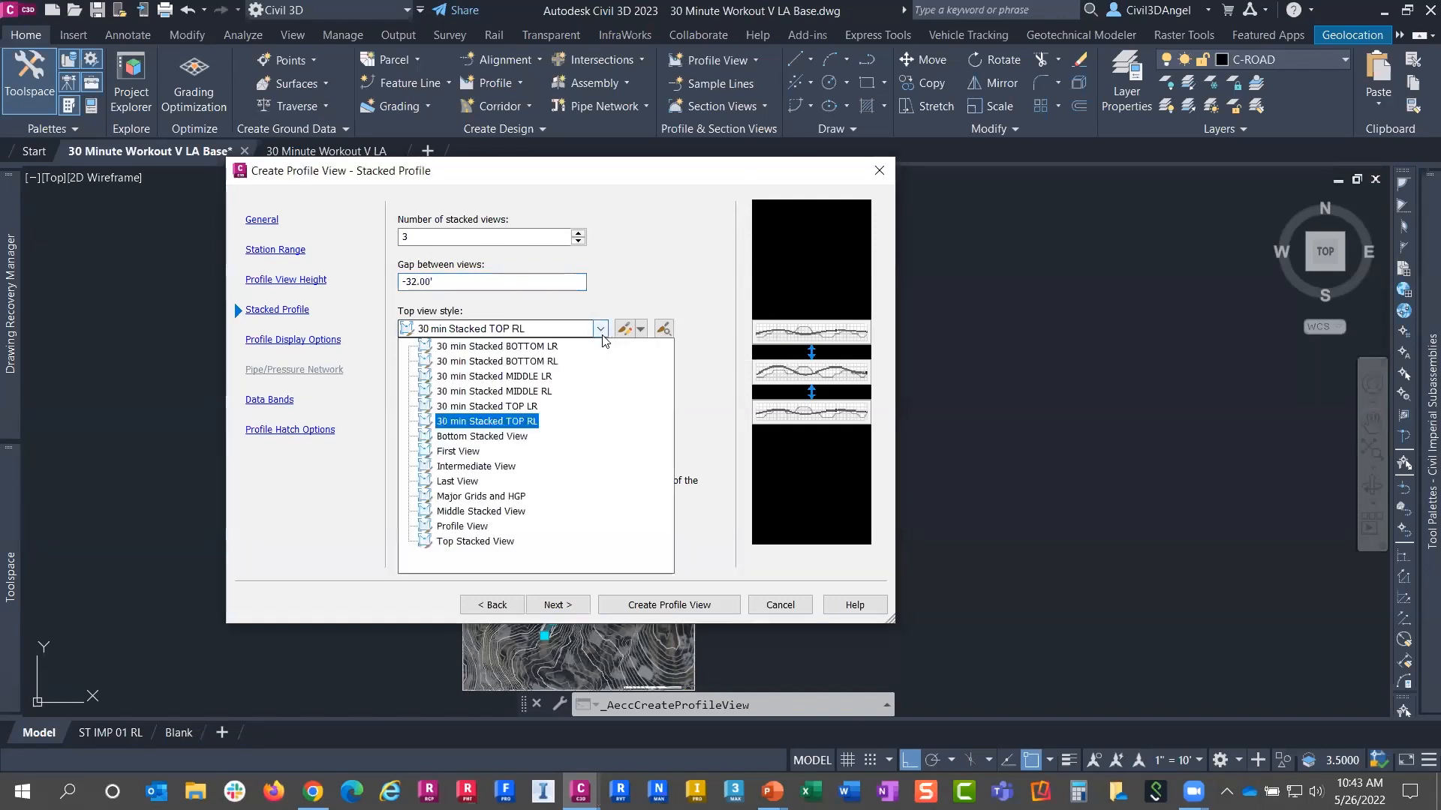
{"action": "left_click", "coordinate": [535, 408]}
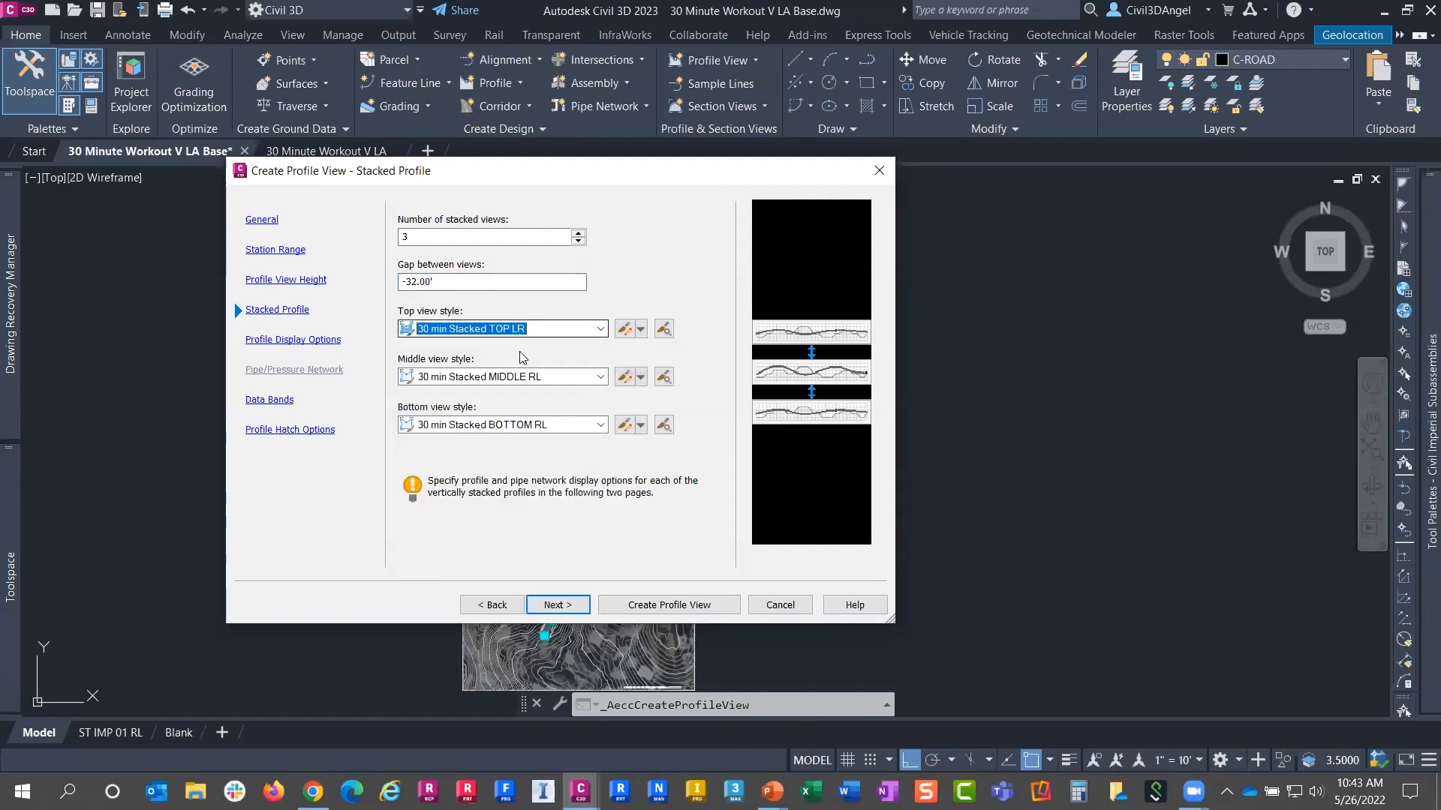
{"action": "left_click", "coordinate": [568, 379]}
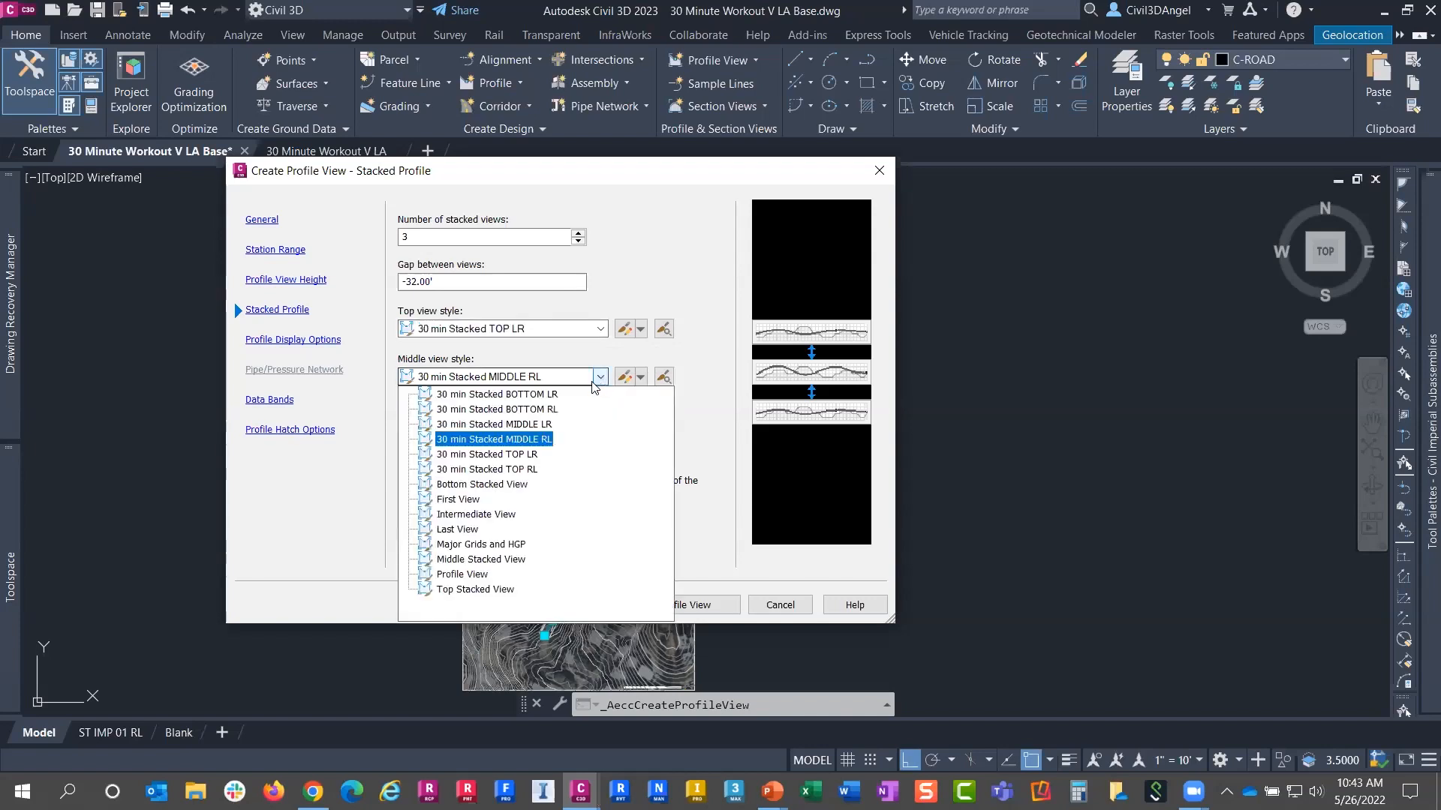
{"action": "left_click", "coordinate": [545, 426]}
{"action": "left_click", "coordinate": [592, 425]}
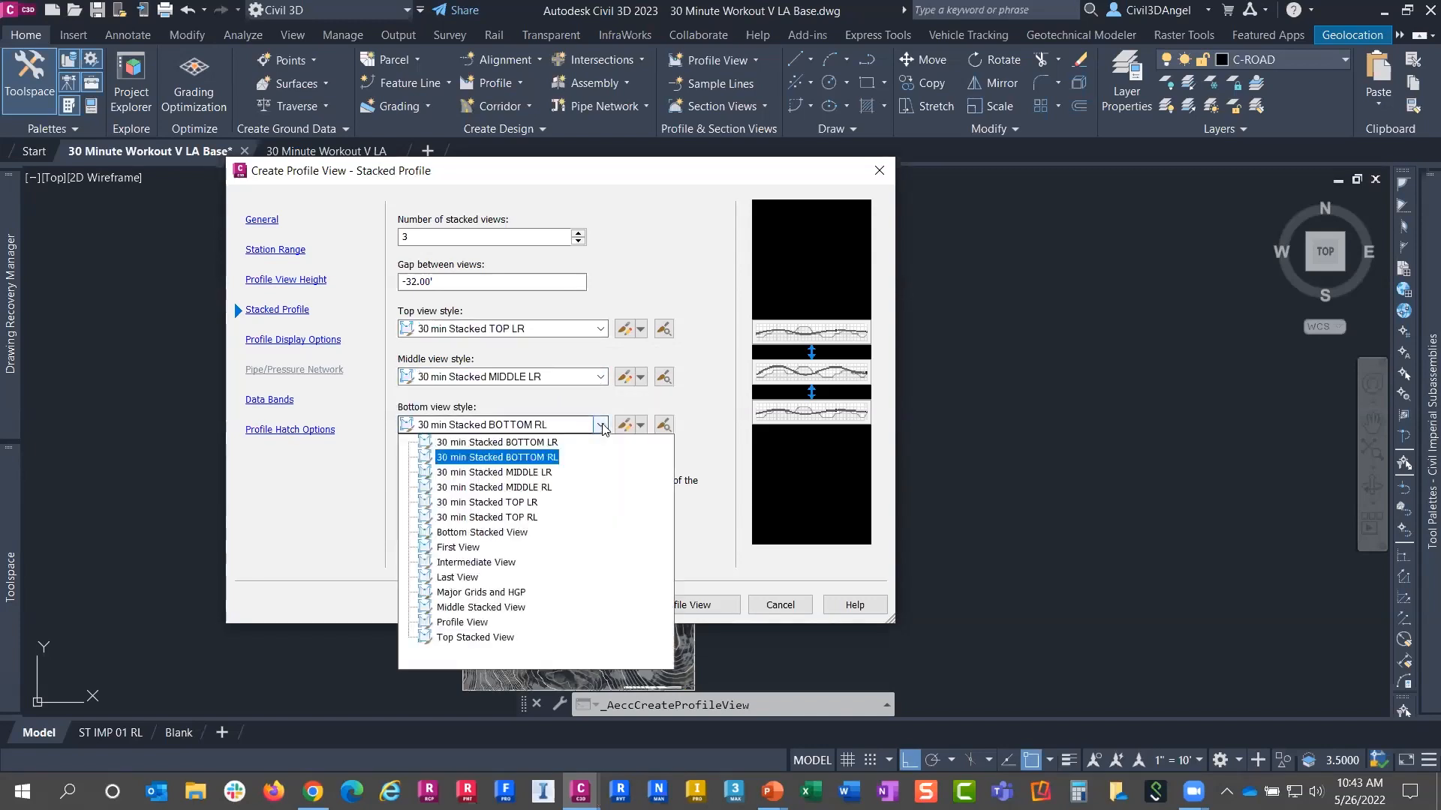
{"action": "left_click", "coordinate": [552, 443]}
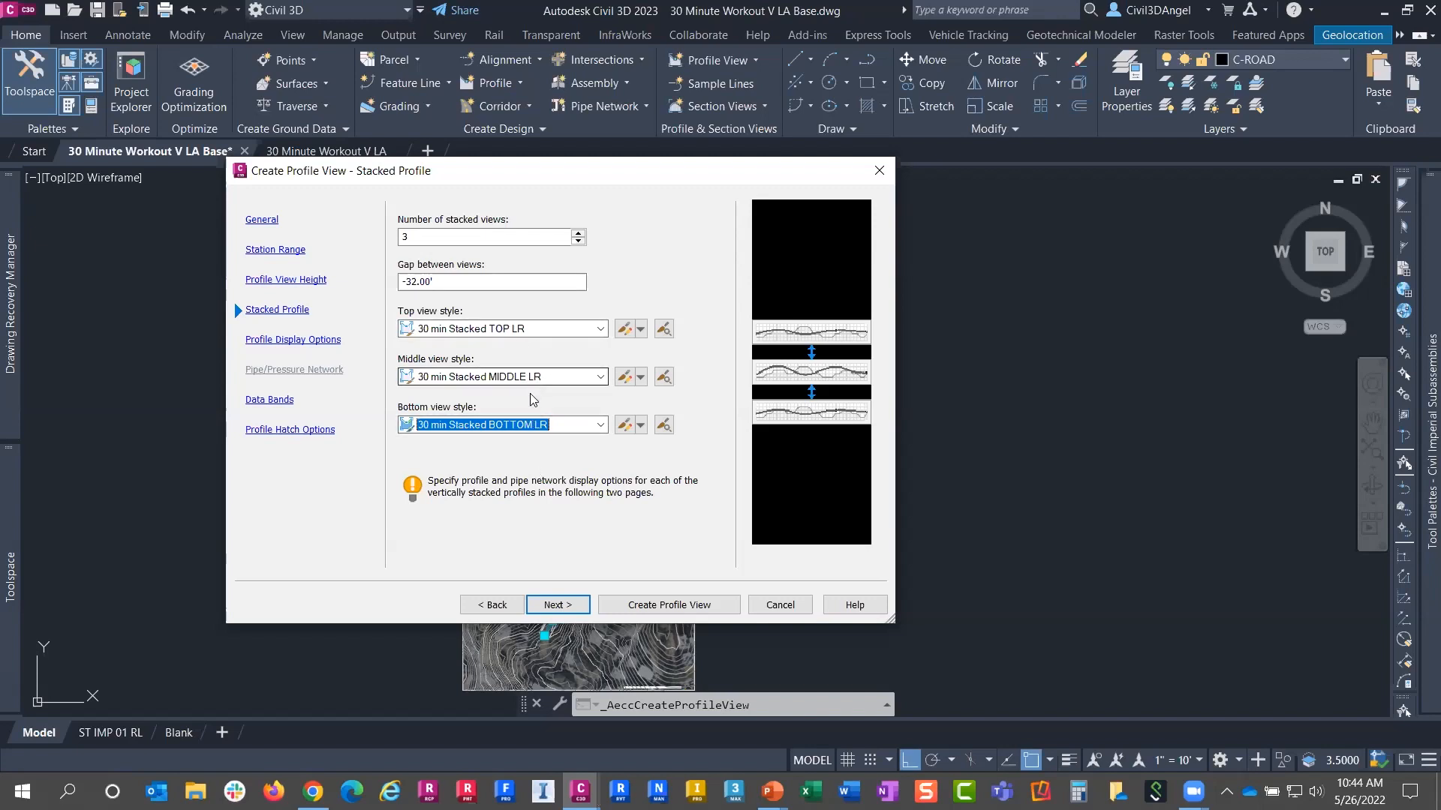
In the profile display options, draw PFGCL and EG - Surface (6) in the middle view and widen the name column
{"action": "left_click", "coordinate": [568, 606]}
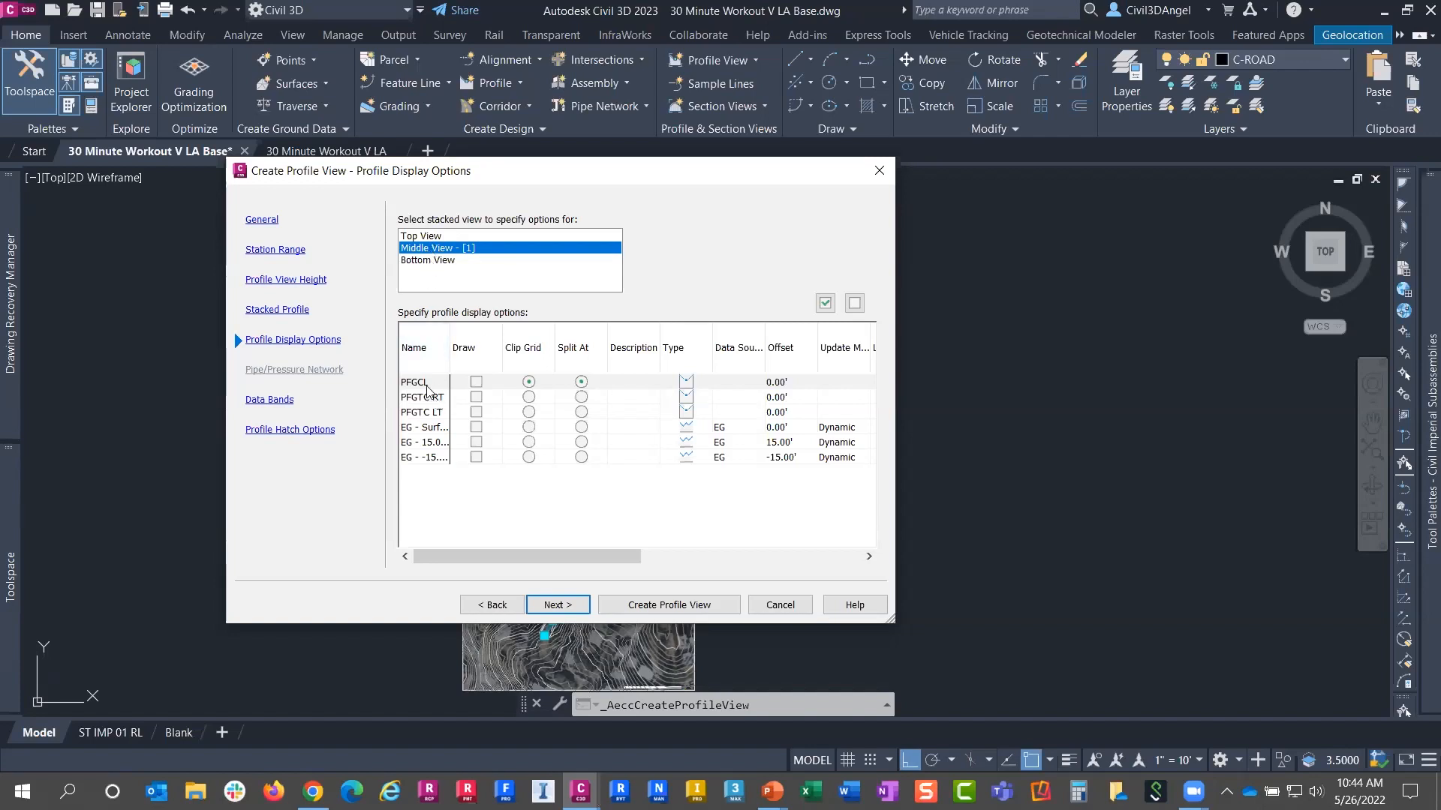
{"action": "left_click", "coordinate": [476, 382]}
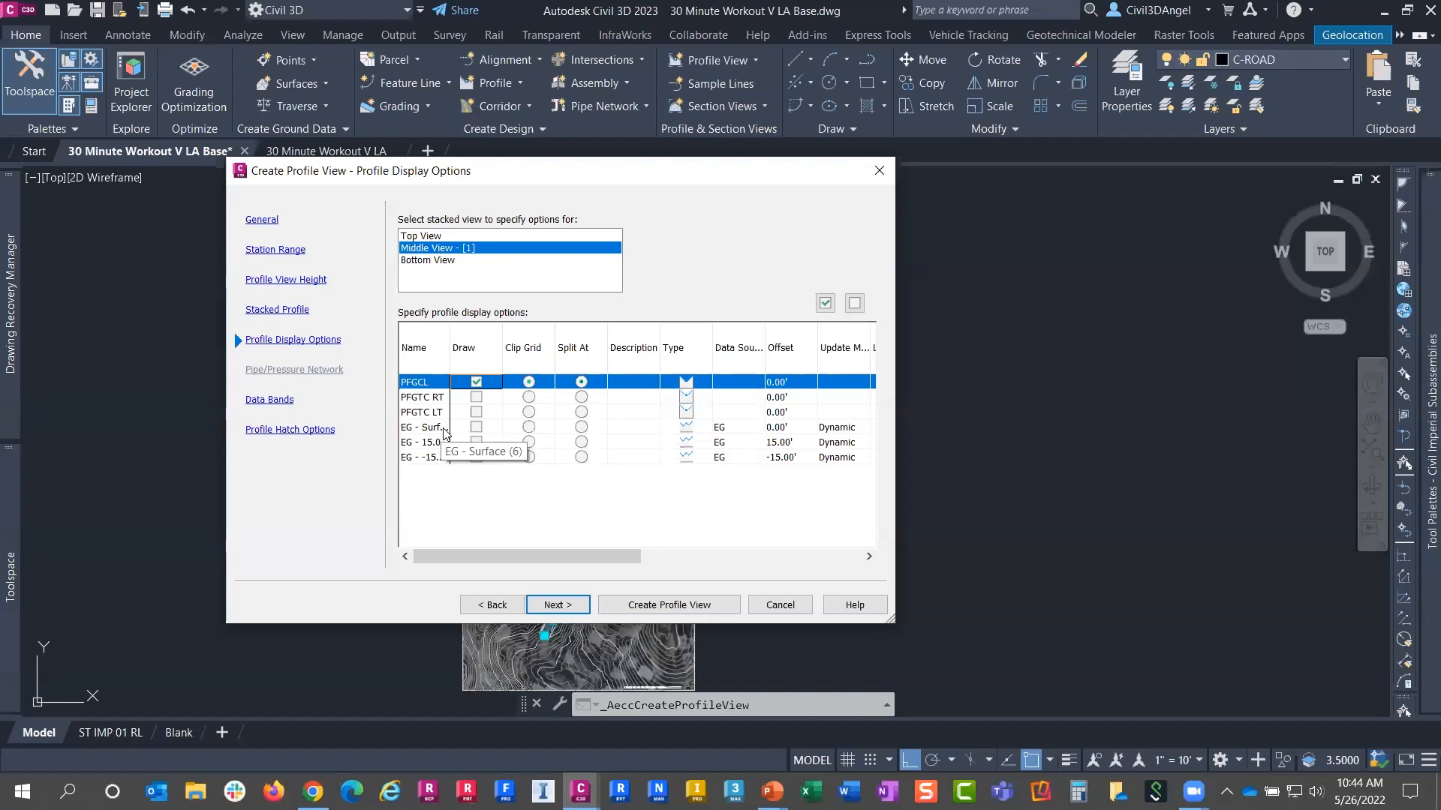
{"action": "left_click", "coordinate": [477, 427]}
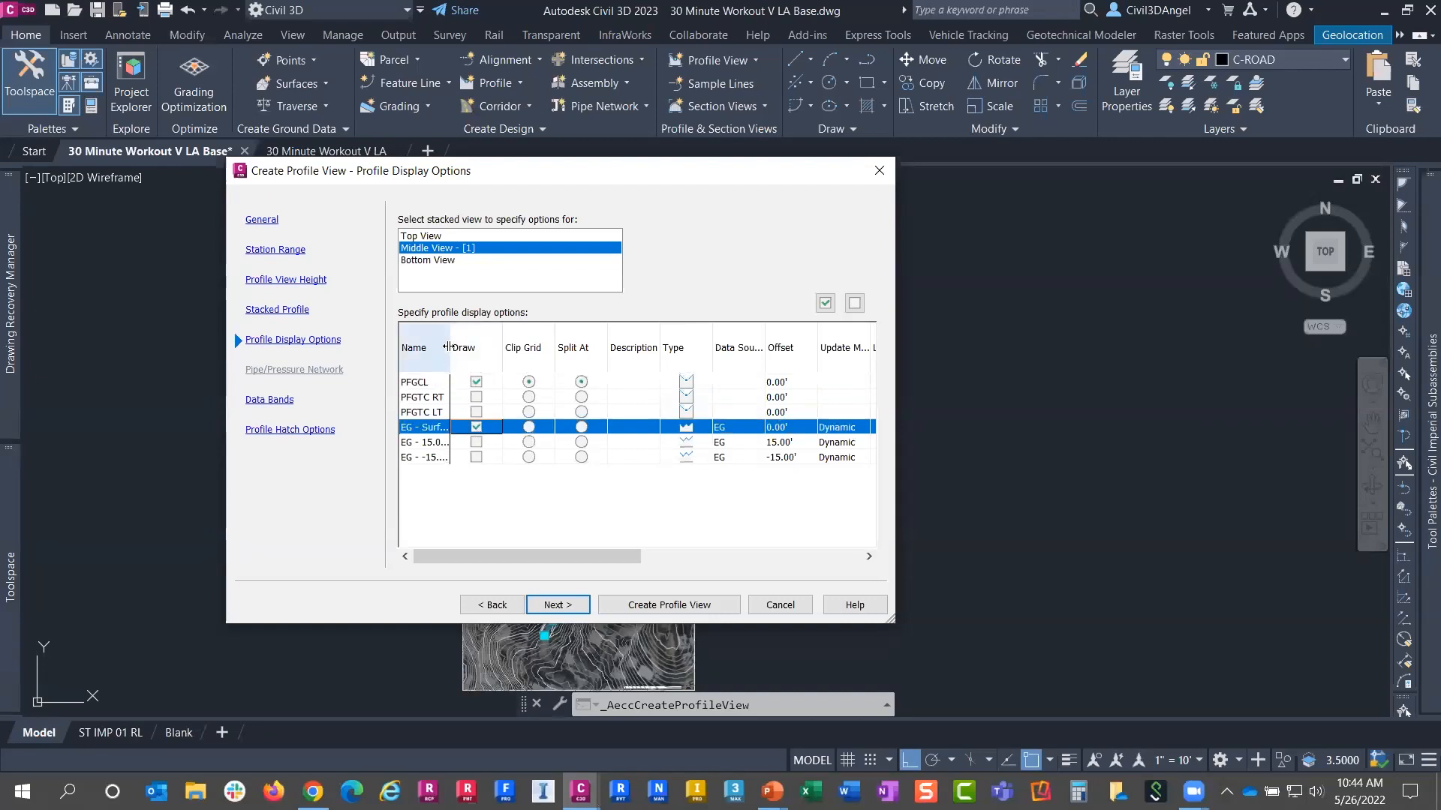
{"action": "left_click_drag", "start_coordinate": [450, 347], "coordinate": [504, 348]}
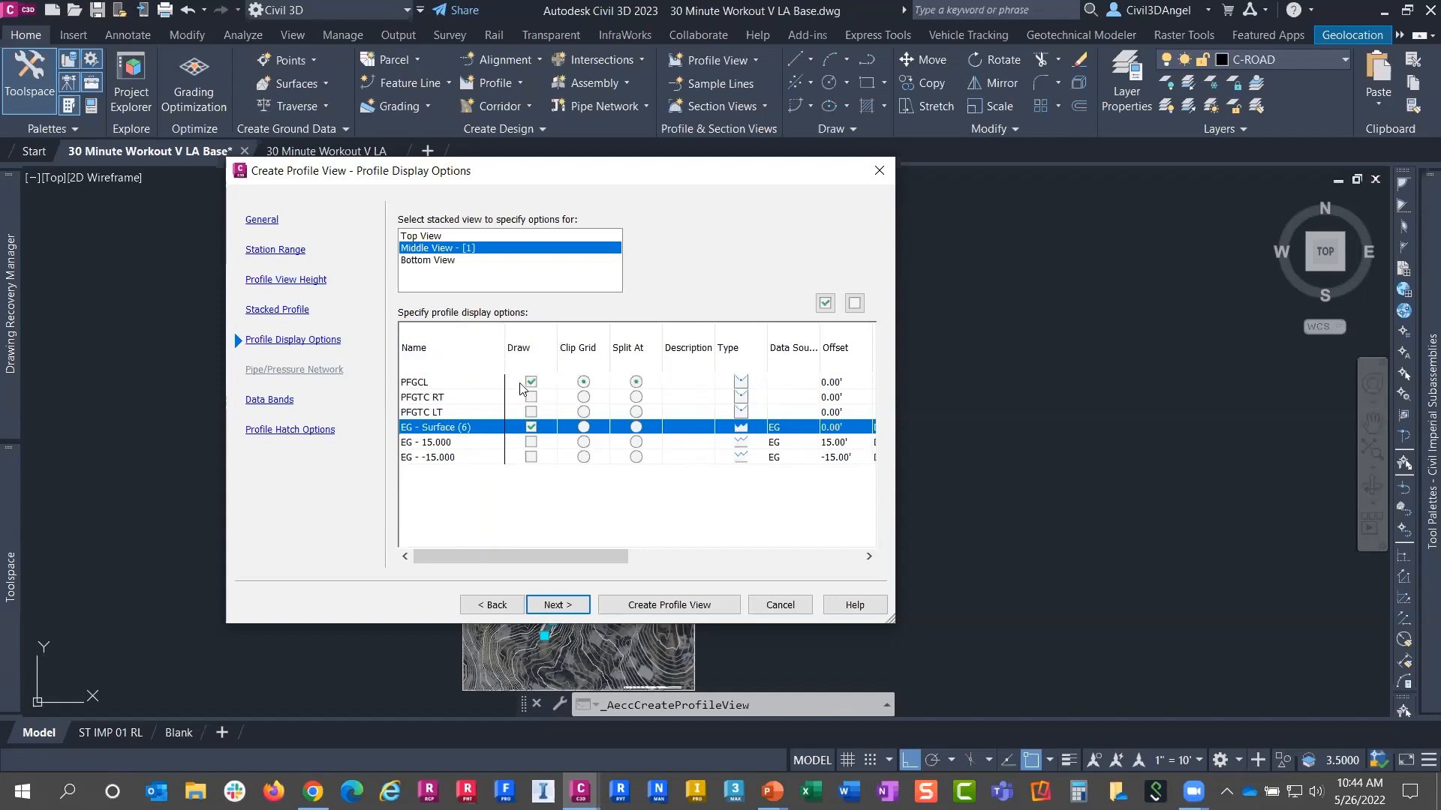
Draw the profiles PFGTC LT and EG - -15.000 in the top stacked view
{"action": "left_click", "coordinate": [437, 237]}
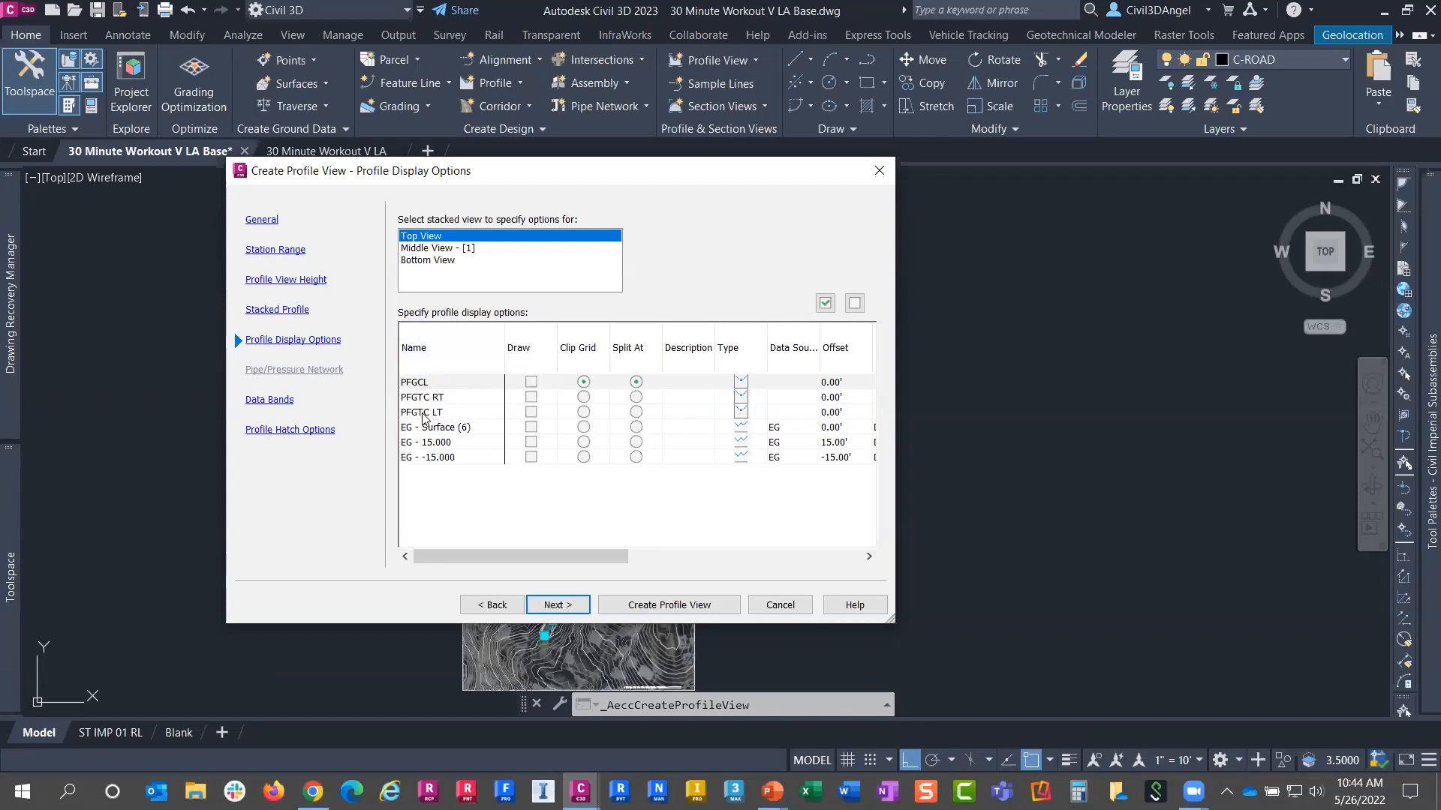
{"action": "left_click", "coordinate": [531, 412]}
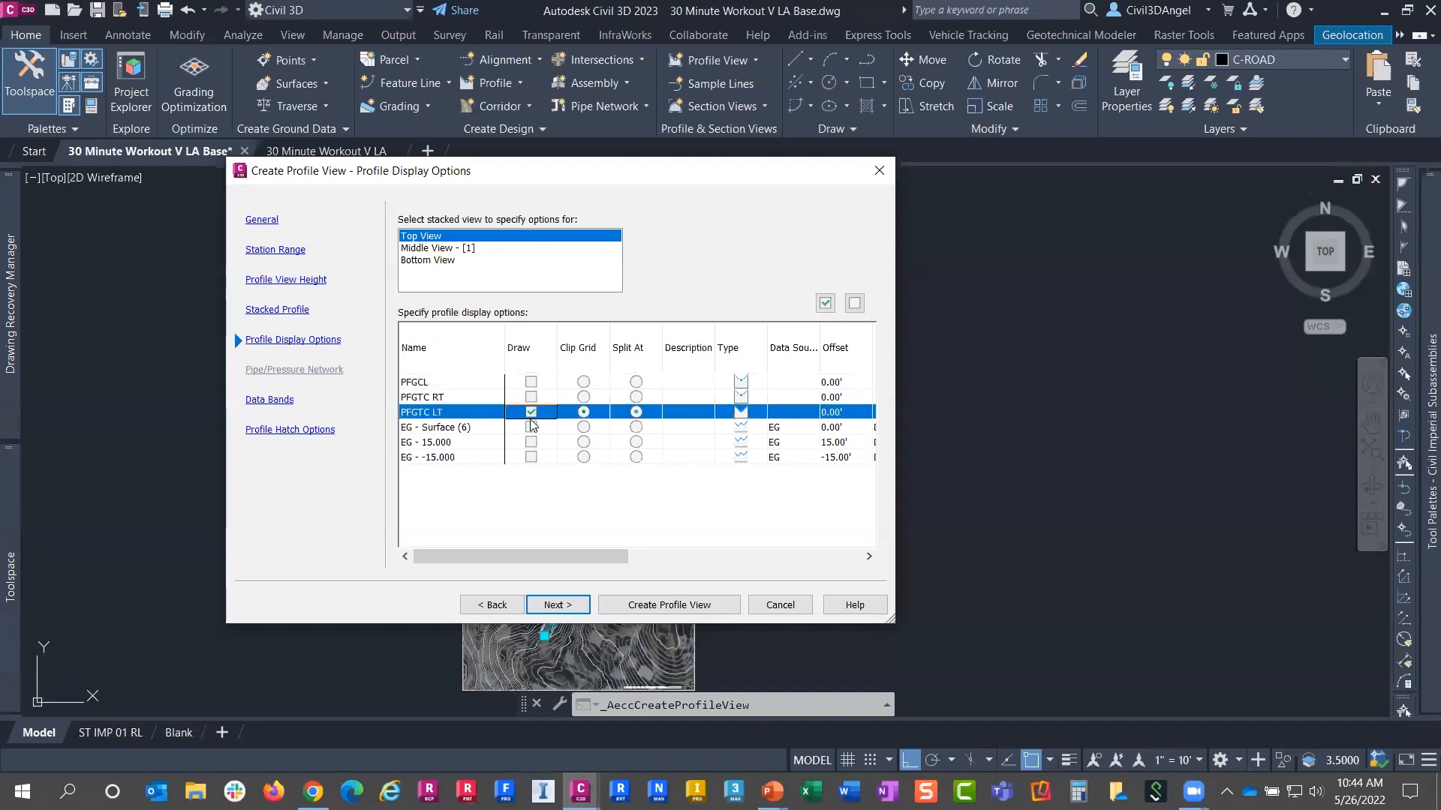
{"action": "left_click", "coordinate": [531, 458]}
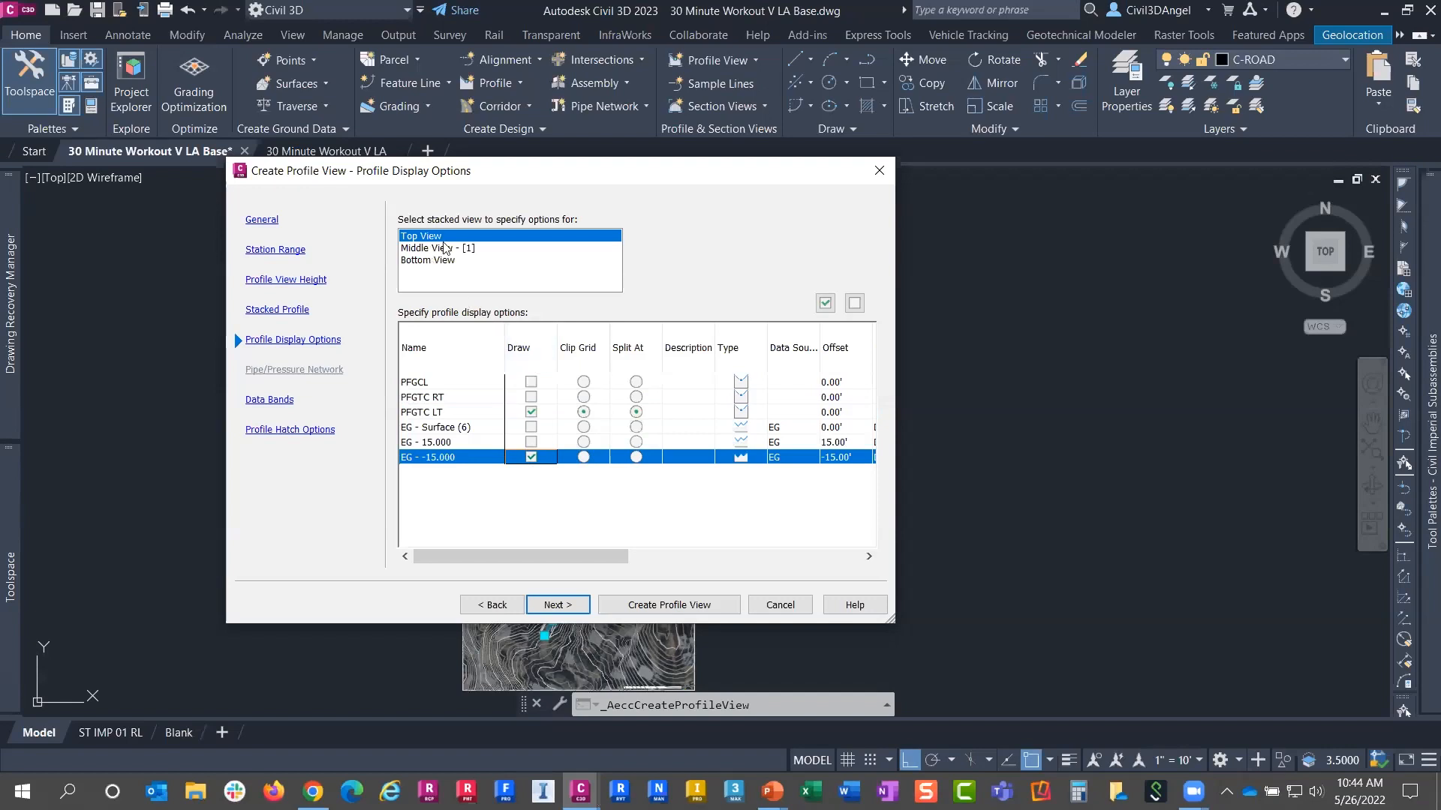
Draw the profiles PFGTC RT and EG - 15.000 in the bottom stacked view
{"action": "left_click", "coordinate": [433, 262]}
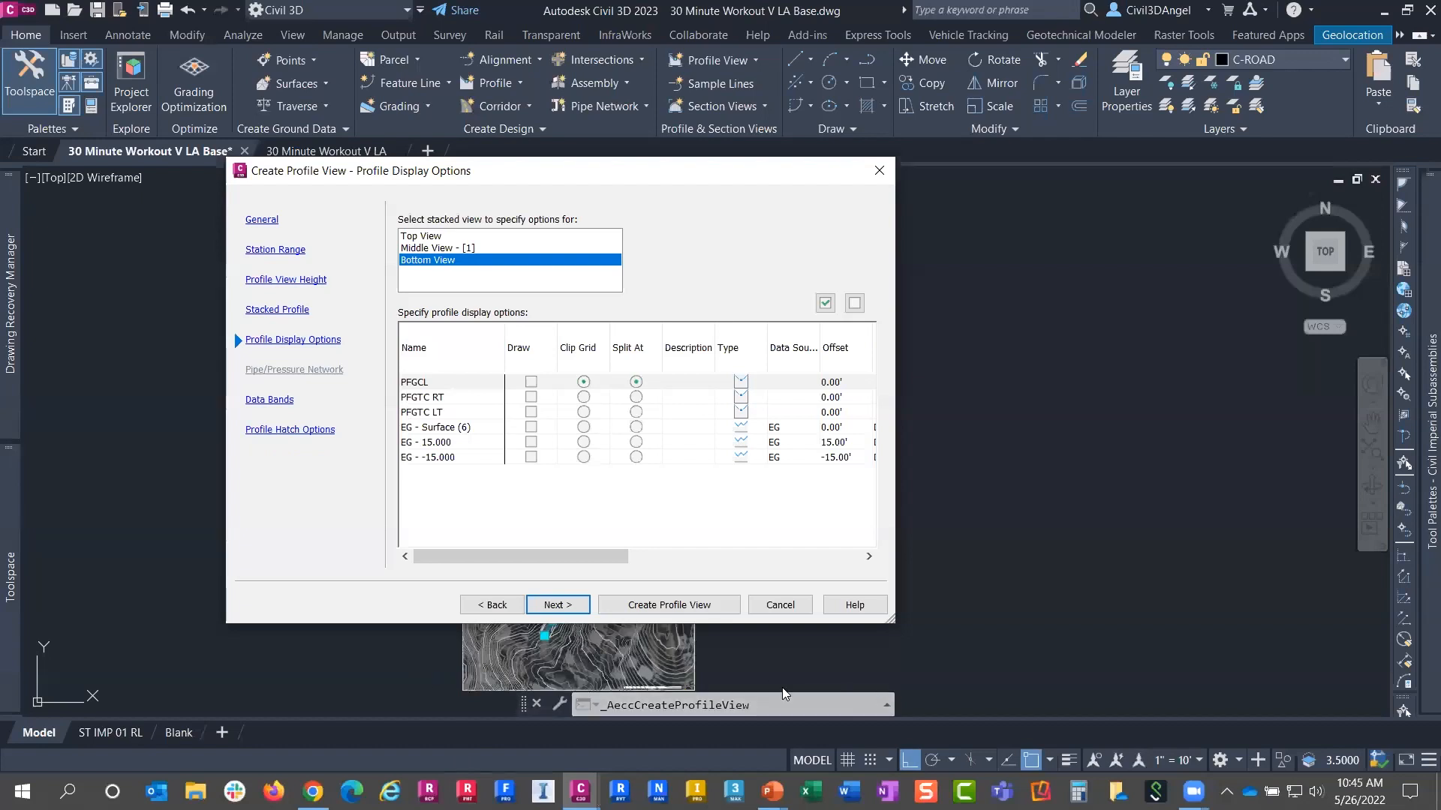
{"action": "left_click", "coordinate": [531, 396]}
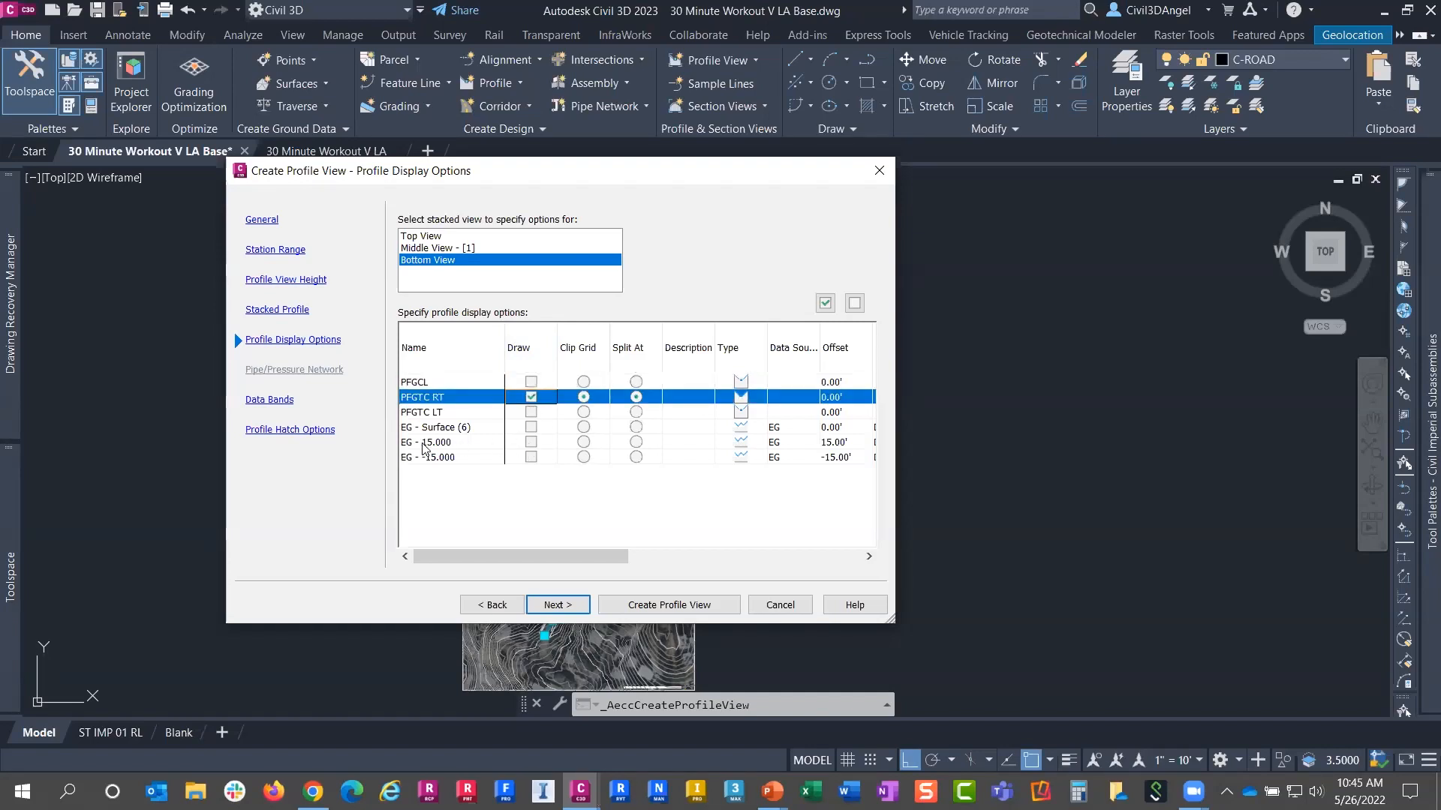
{"action": "left_click", "coordinate": [532, 442]}
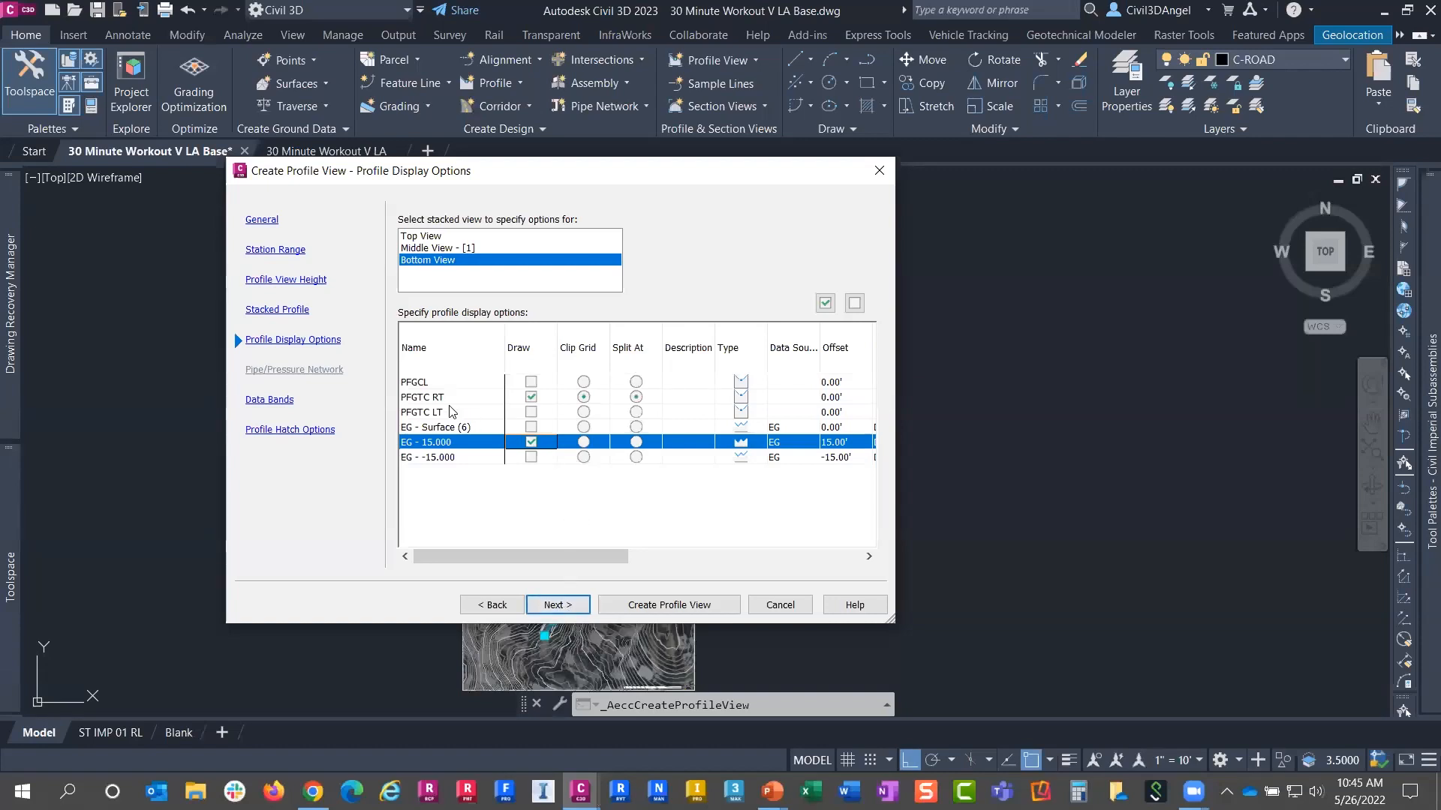
Assign the 30 min label set to the PFGCL profile in the middle view
{"action": "left_click", "coordinate": [434, 249]}
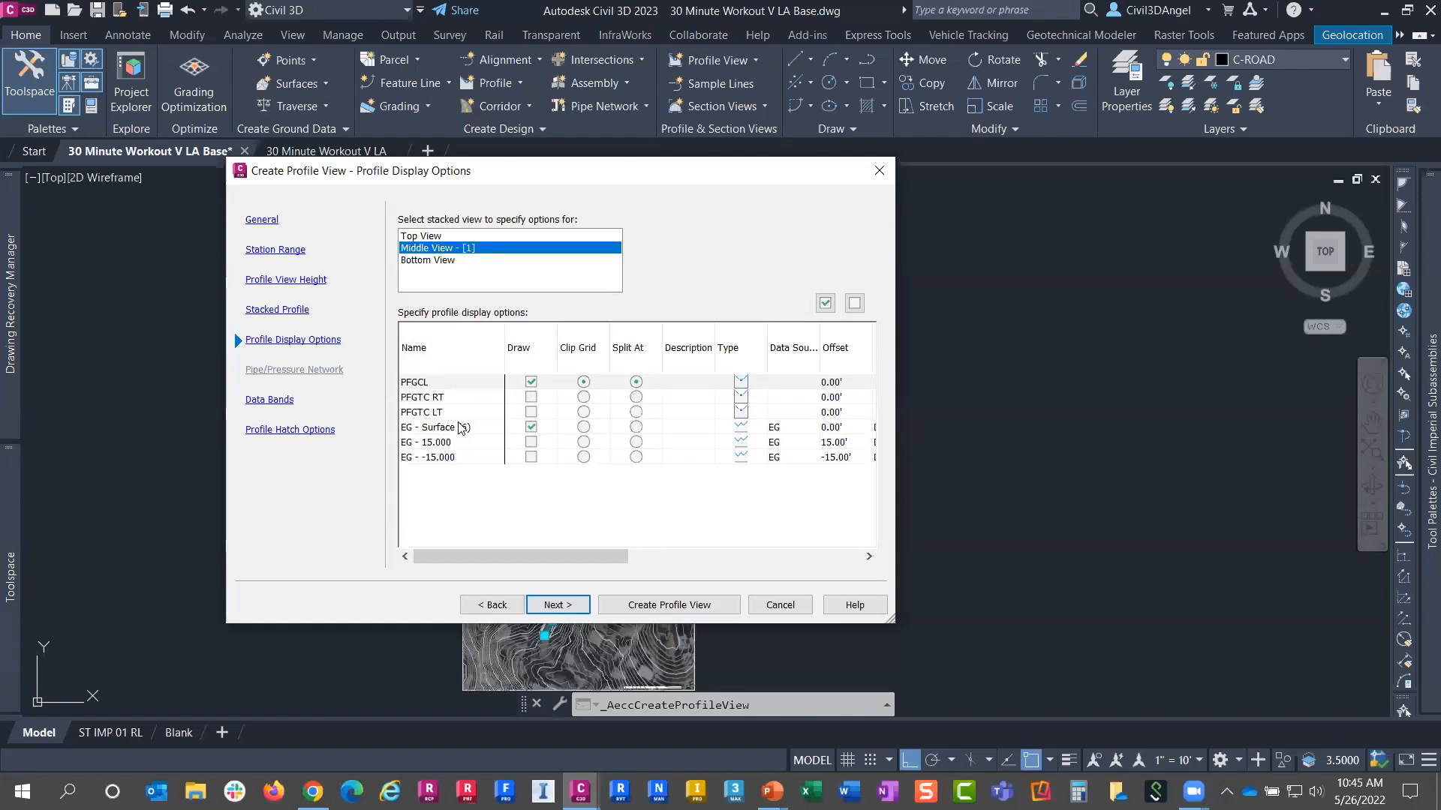
{"action": "left_click_drag", "start_coordinate": [471, 555], "coordinate": [674, 559]}
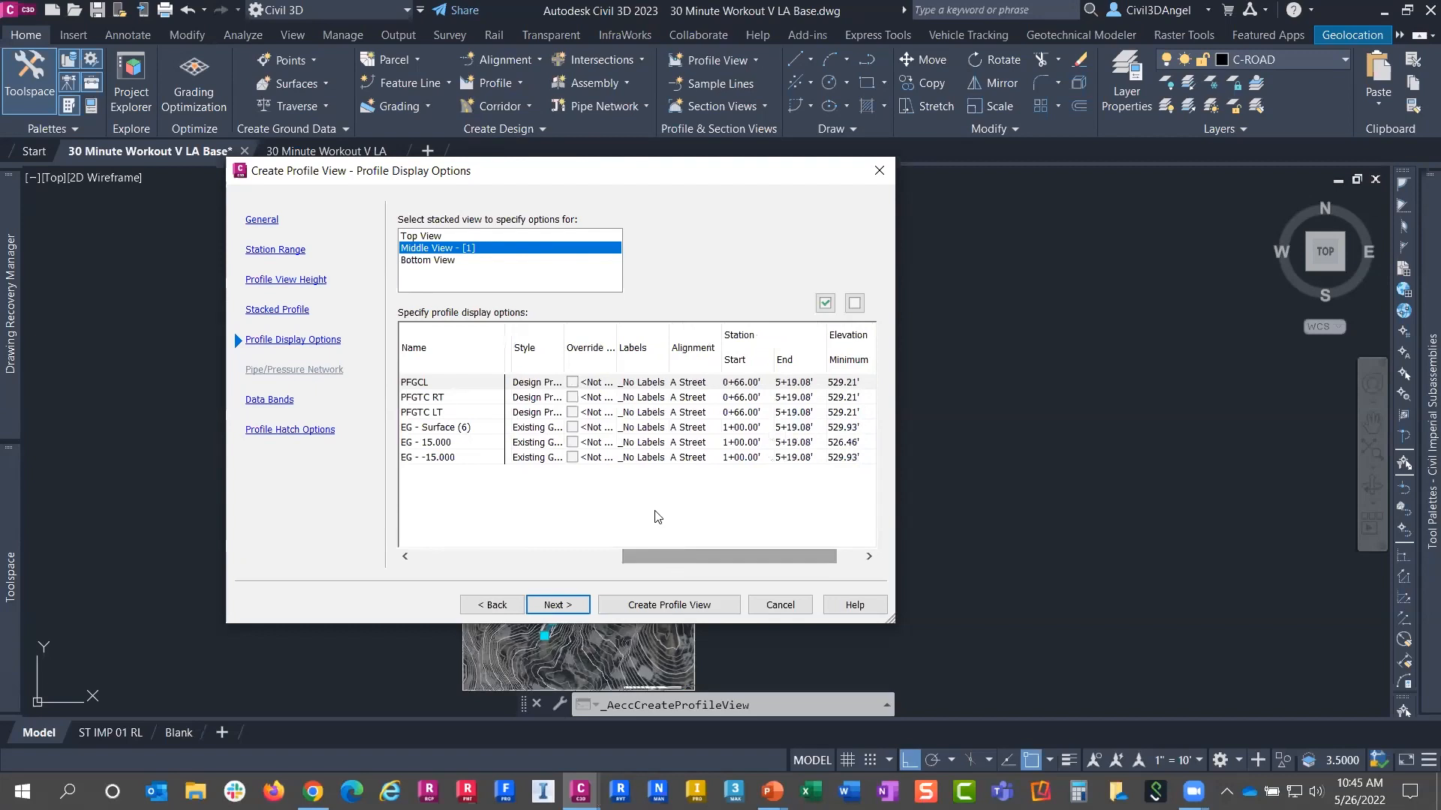
{"action": "double_click", "coordinate": [655, 384]}
{"action": "left_click", "coordinate": [658, 357]}
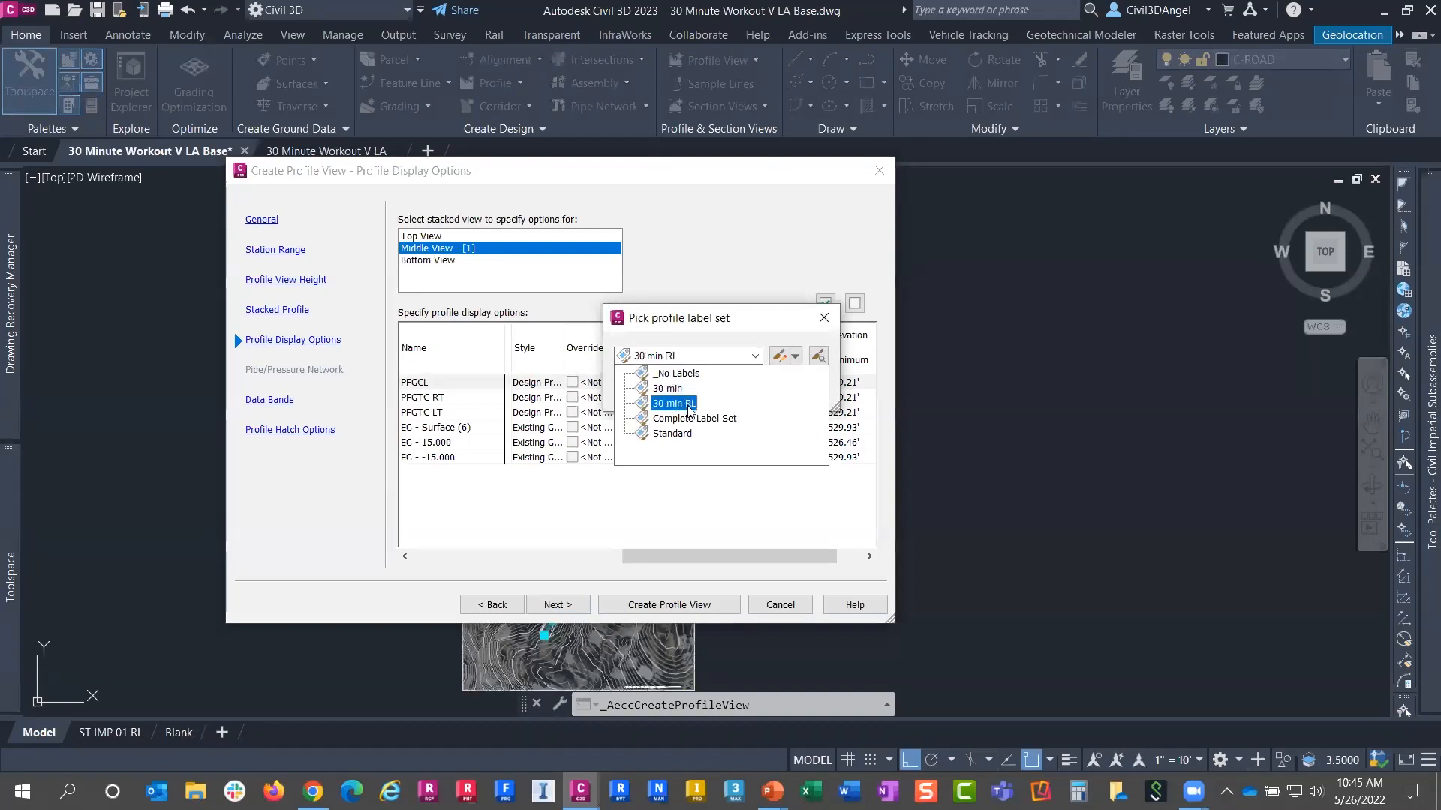
{"action": "left_click", "coordinate": [667, 388]}
{"action": "left_click", "coordinate": [642, 390]}
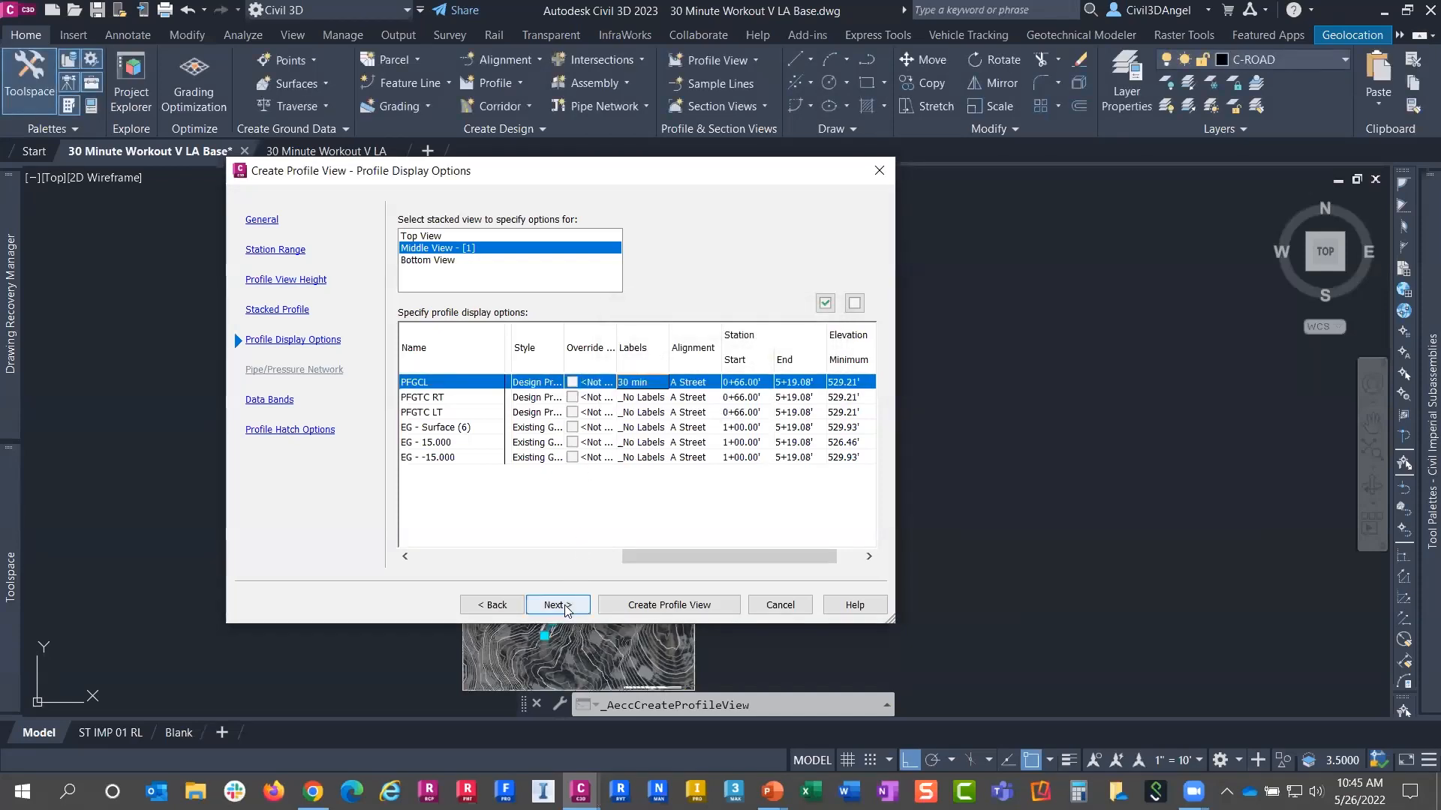
Create the stacked profile views without profile hatching, placing their origin at the node of the point marker above the site plan
{"action": "left_click", "coordinate": [565, 607]}
{"action": "left_click", "coordinate": [567, 608]}
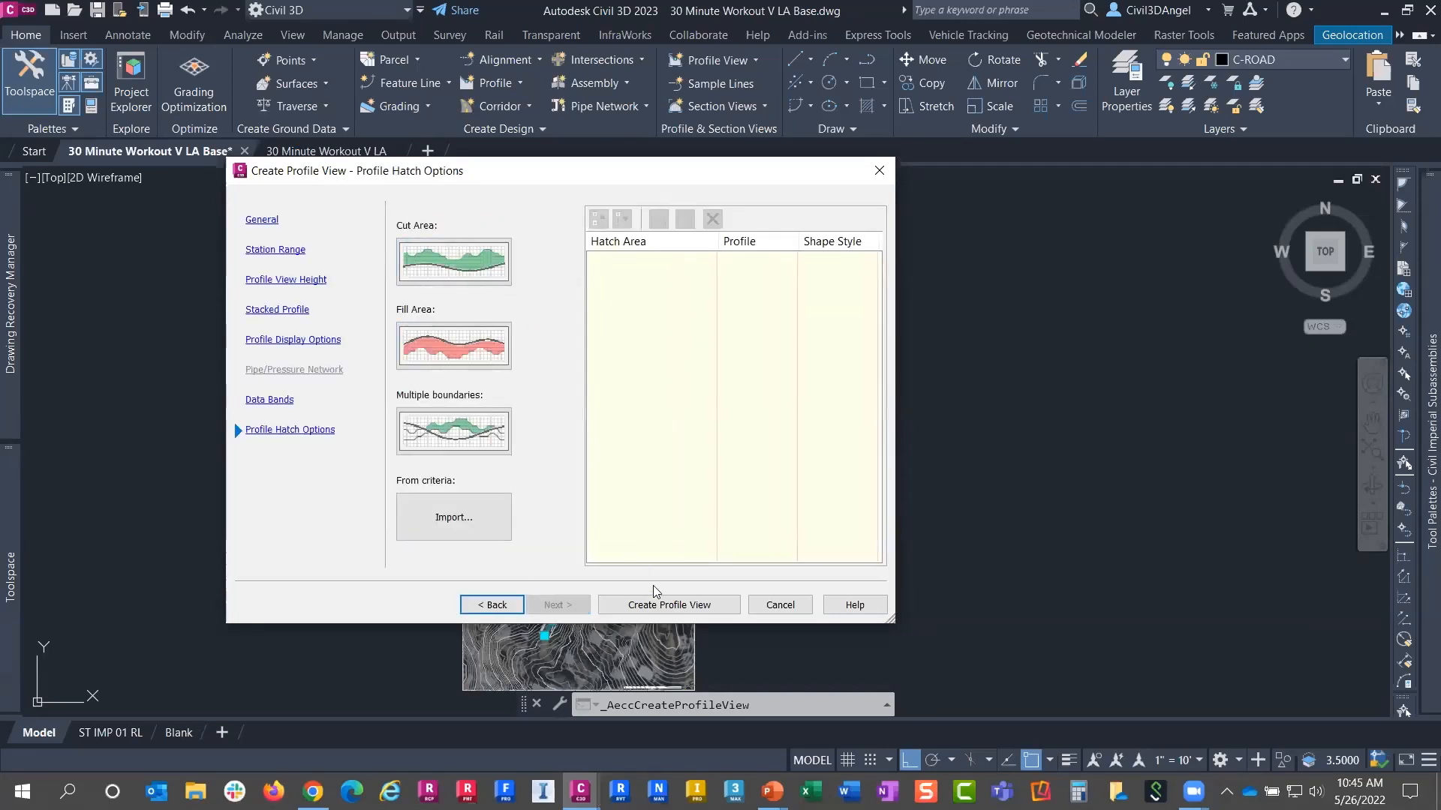
{"action": "left_click", "coordinate": [649, 604]}
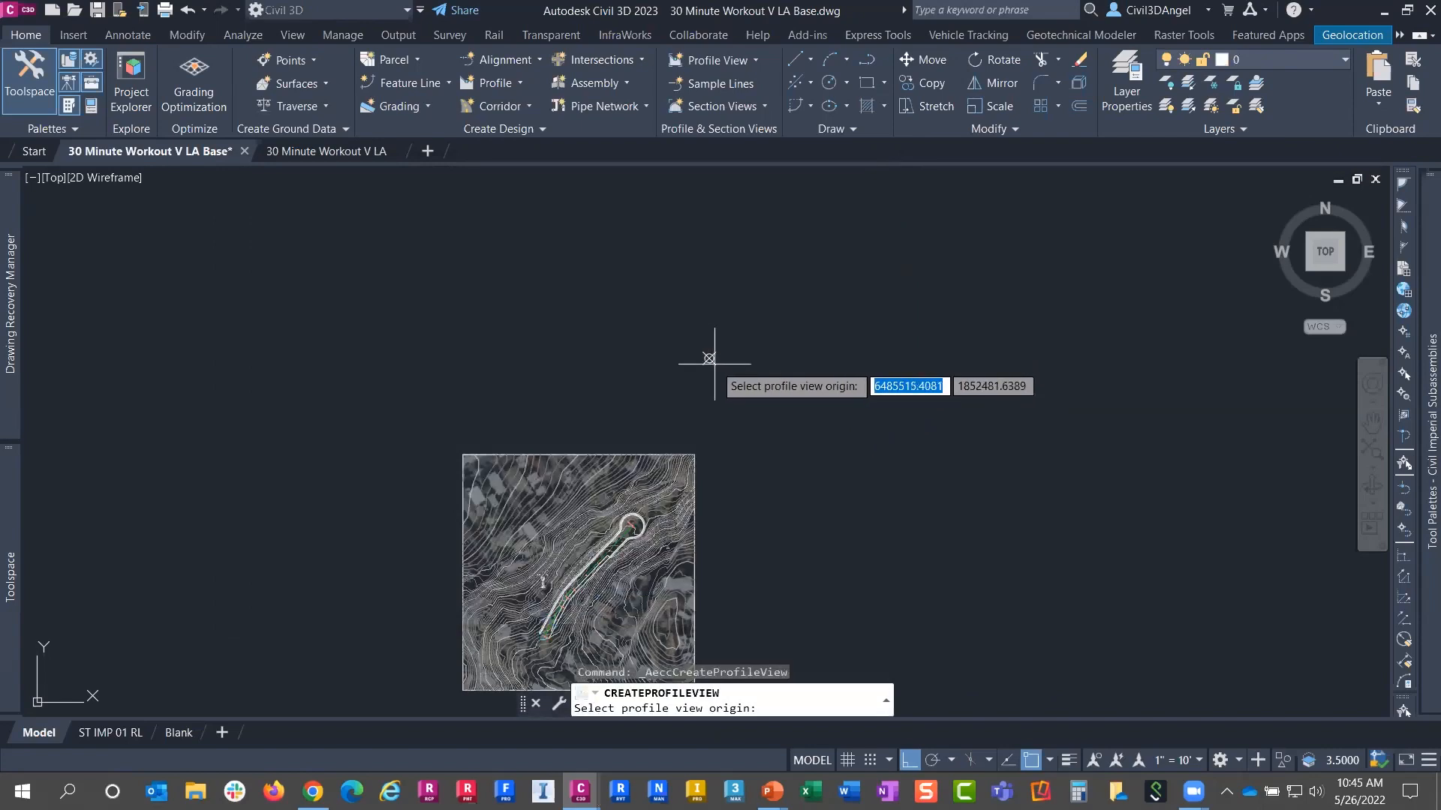
{"action": "right_click", "coordinate": [714, 365], "text": "shift"}
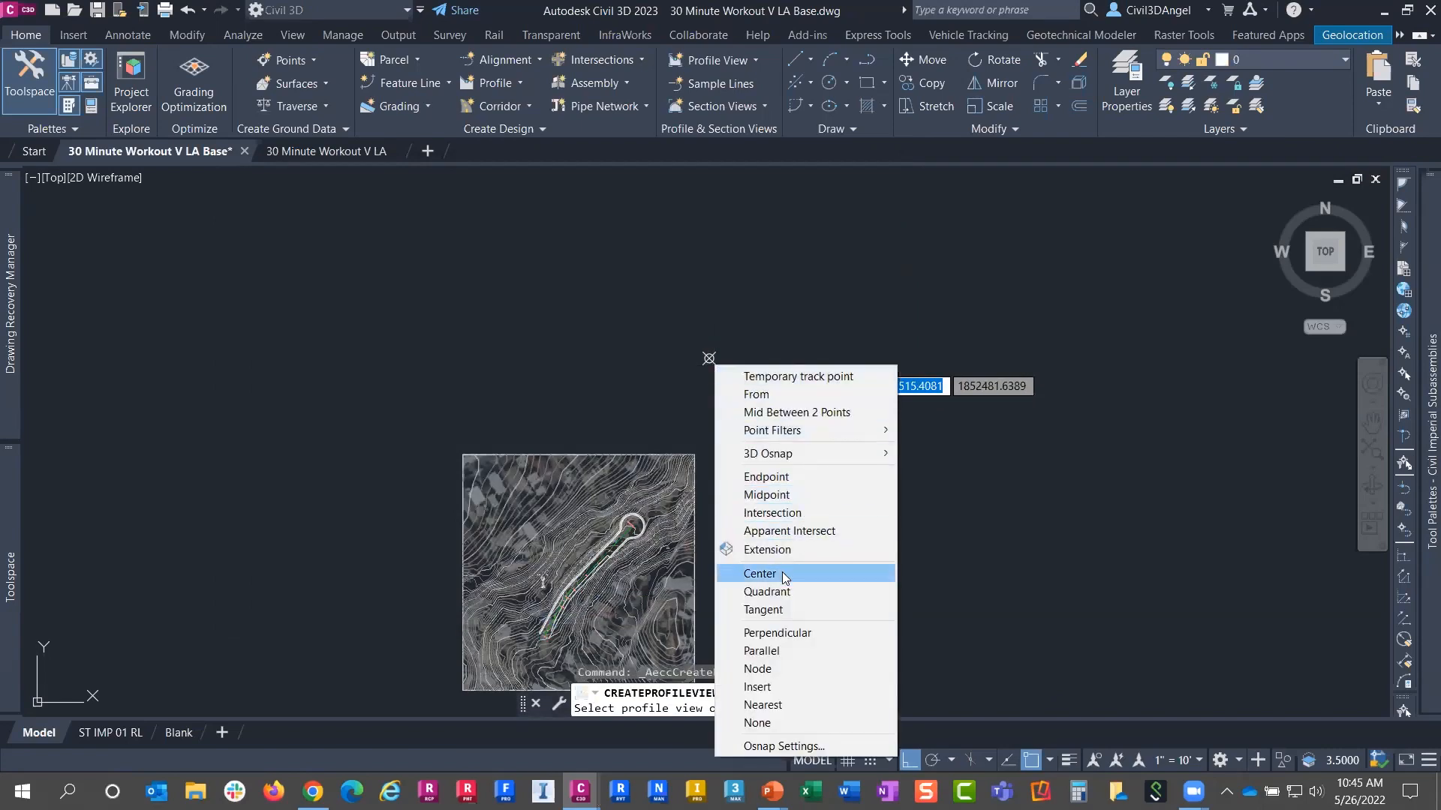
{"action": "left_click", "coordinate": [775, 668]}
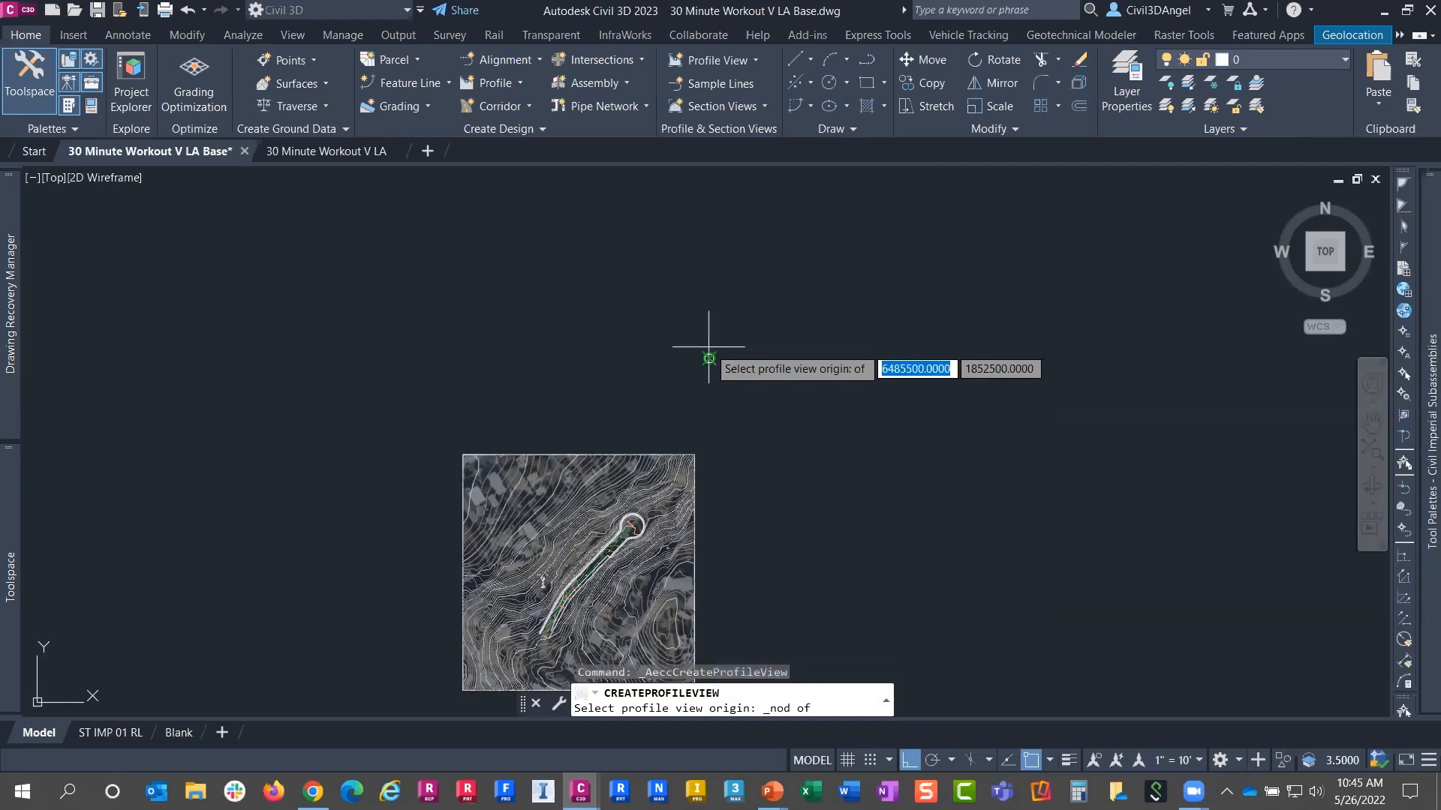
{"action": "left_click", "coordinate": [709, 358]}
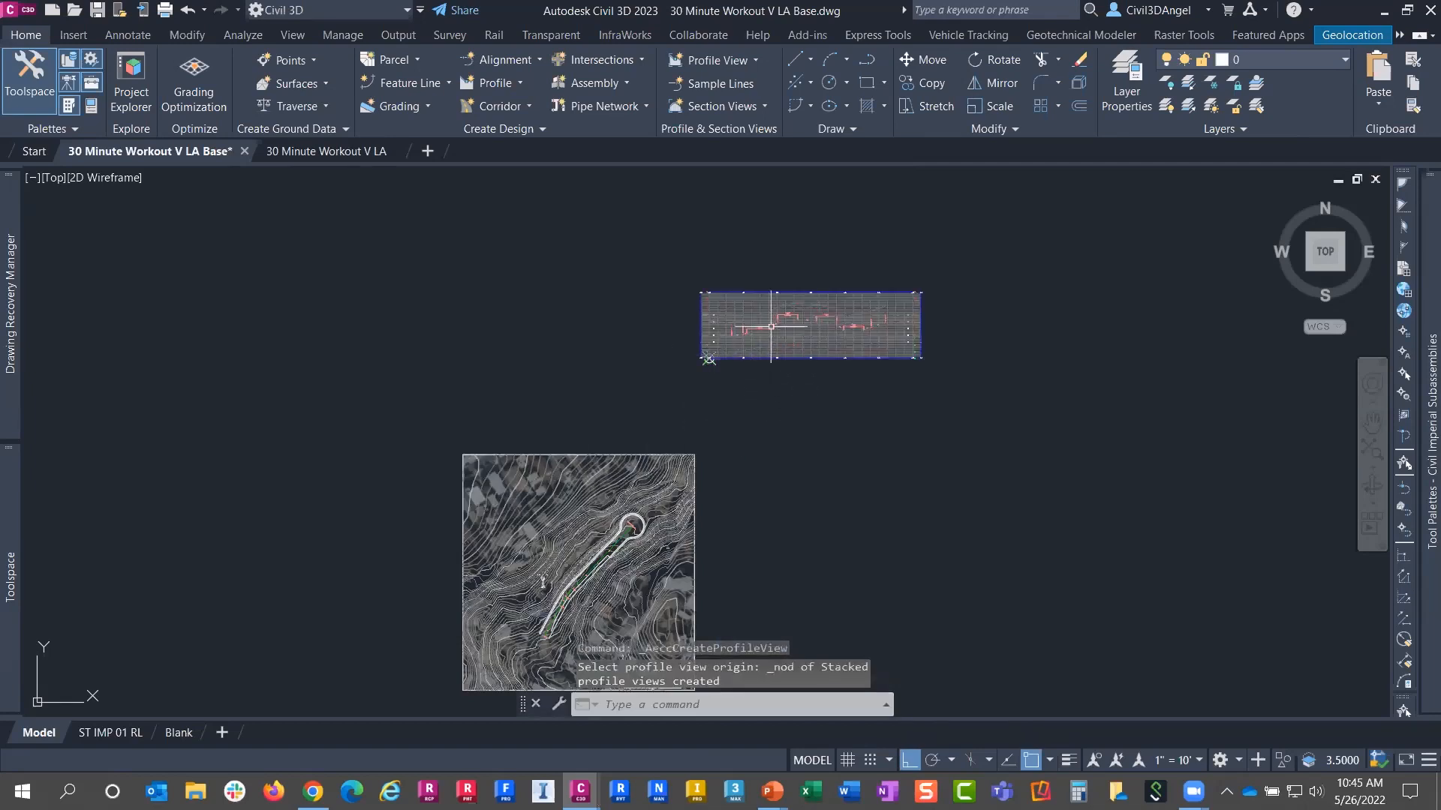
Examine the new stacked profile views, including their grid, elevation labels and the three pairs of design and existing-ground profiles
{"action": "scroll", "coordinate": [770, 310], "scroll_direction": "up", "scroll_amount": 4}
{"action": "scroll", "coordinate": [770, 311], "scroll_direction": "up", "scroll_amount": 2}
{"action": "middle_click_drag", "start_coordinate": [720, 395], "coordinate": [339, 400]}
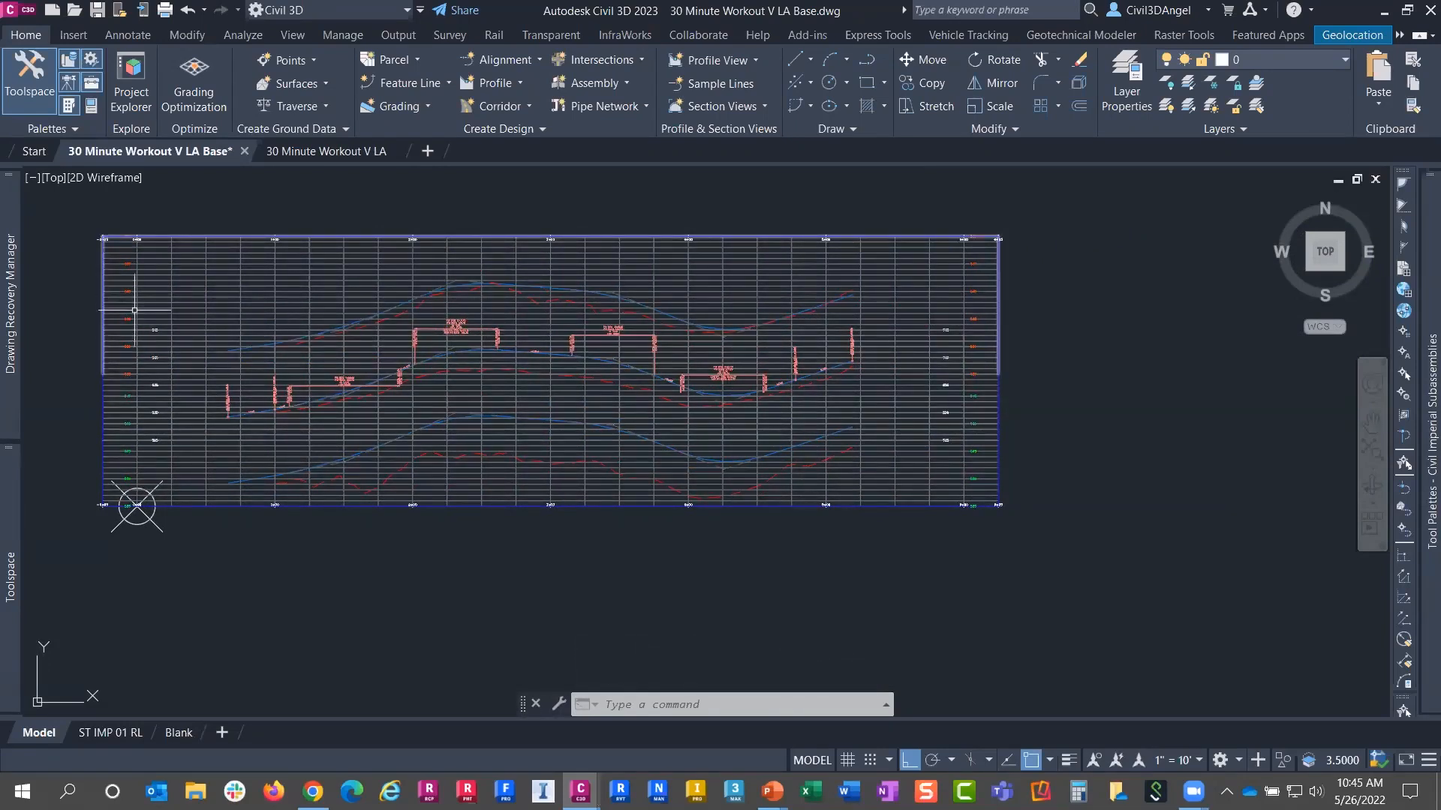
{"action": "middle_click_drag", "start_coordinate": [148, 439], "coordinate": [221, 406]}
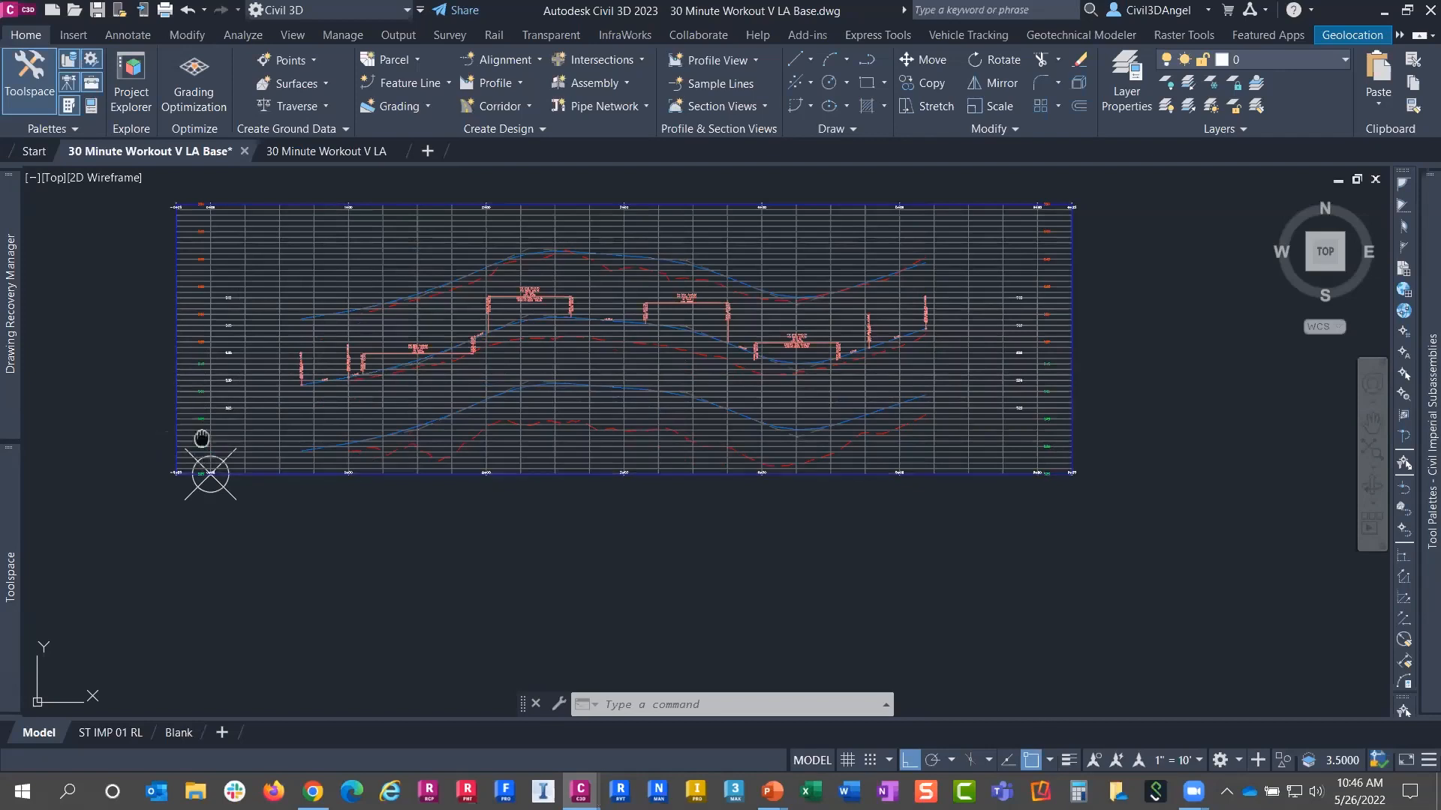
{"action": "scroll", "coordinate": [203, 450], "scroll_direction": "up", "scroll_amount": 2}
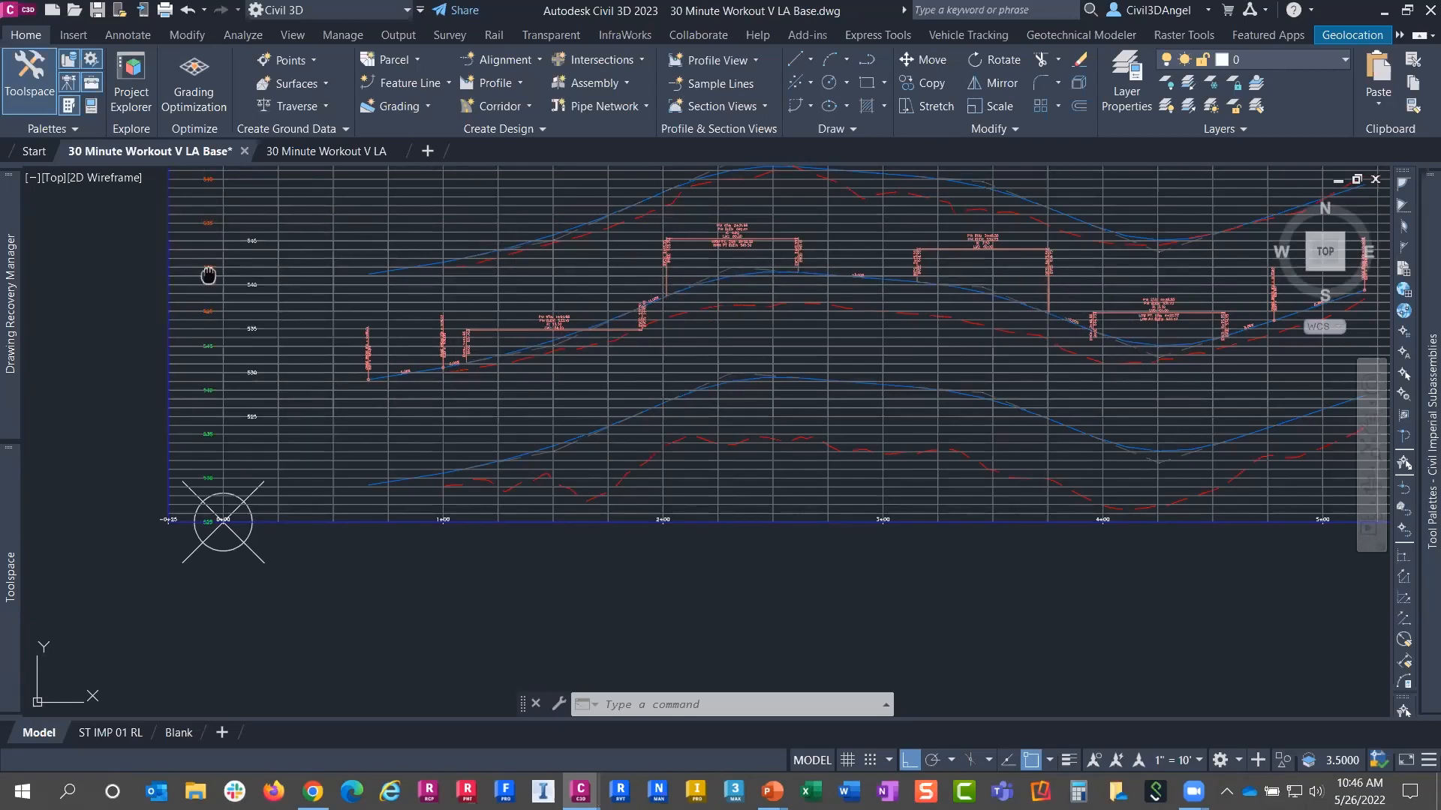
{"action": "middle_click_drag", "start_coordinate": [209, 274], "coordinate": [176, 367]}
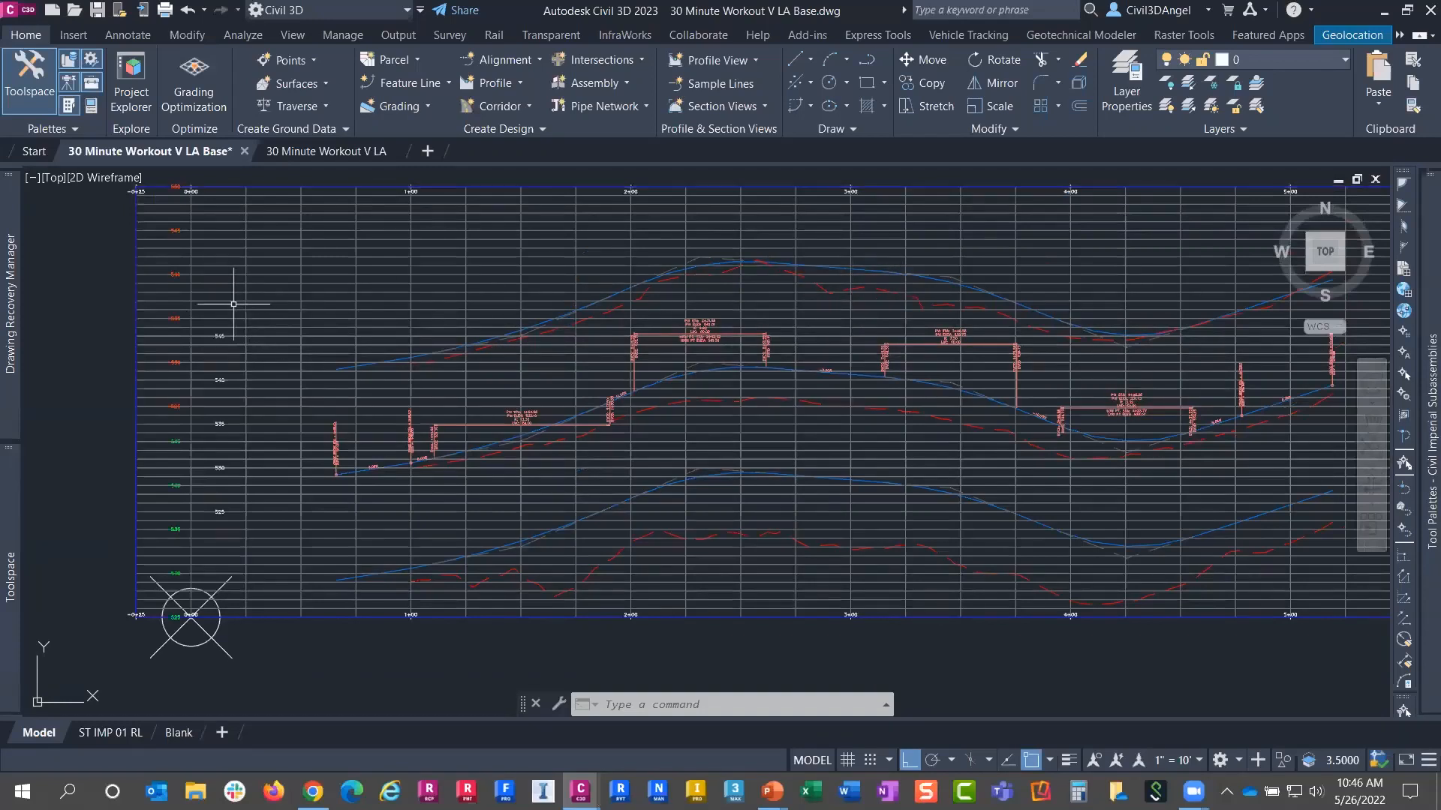
{"action": "scroll", "coordinate": [212, 339], "scroll_direction": "down", "scroll_amount": 2}
{"action": "left_click", "coordinate": [781, 407]}
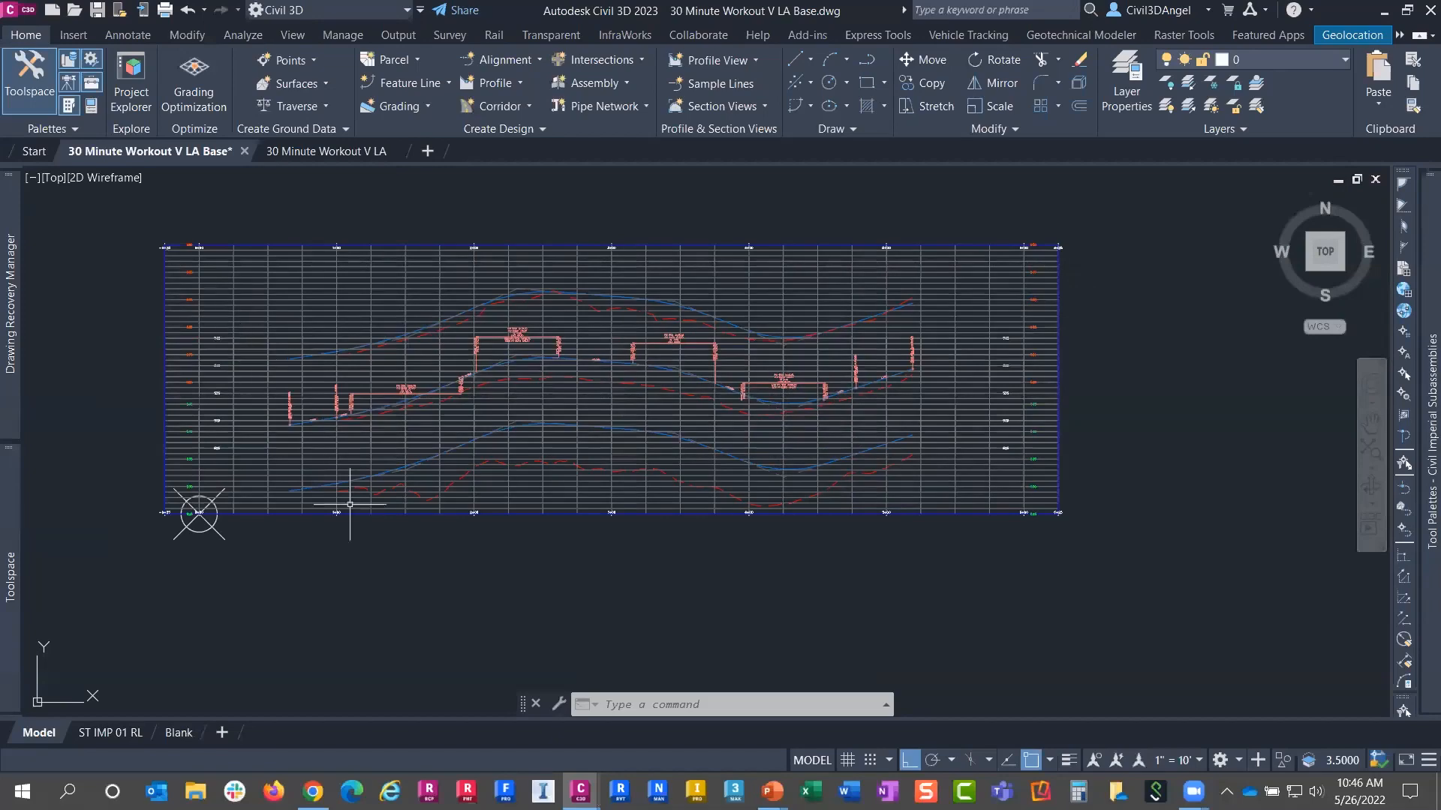
Compare the stacked views with the sample plan PDF in Chrome and inspect their elevation labels in 30 Minute Workout V LA Base.dwg
{"action": "left_click", "coordinate": [313, 791]}
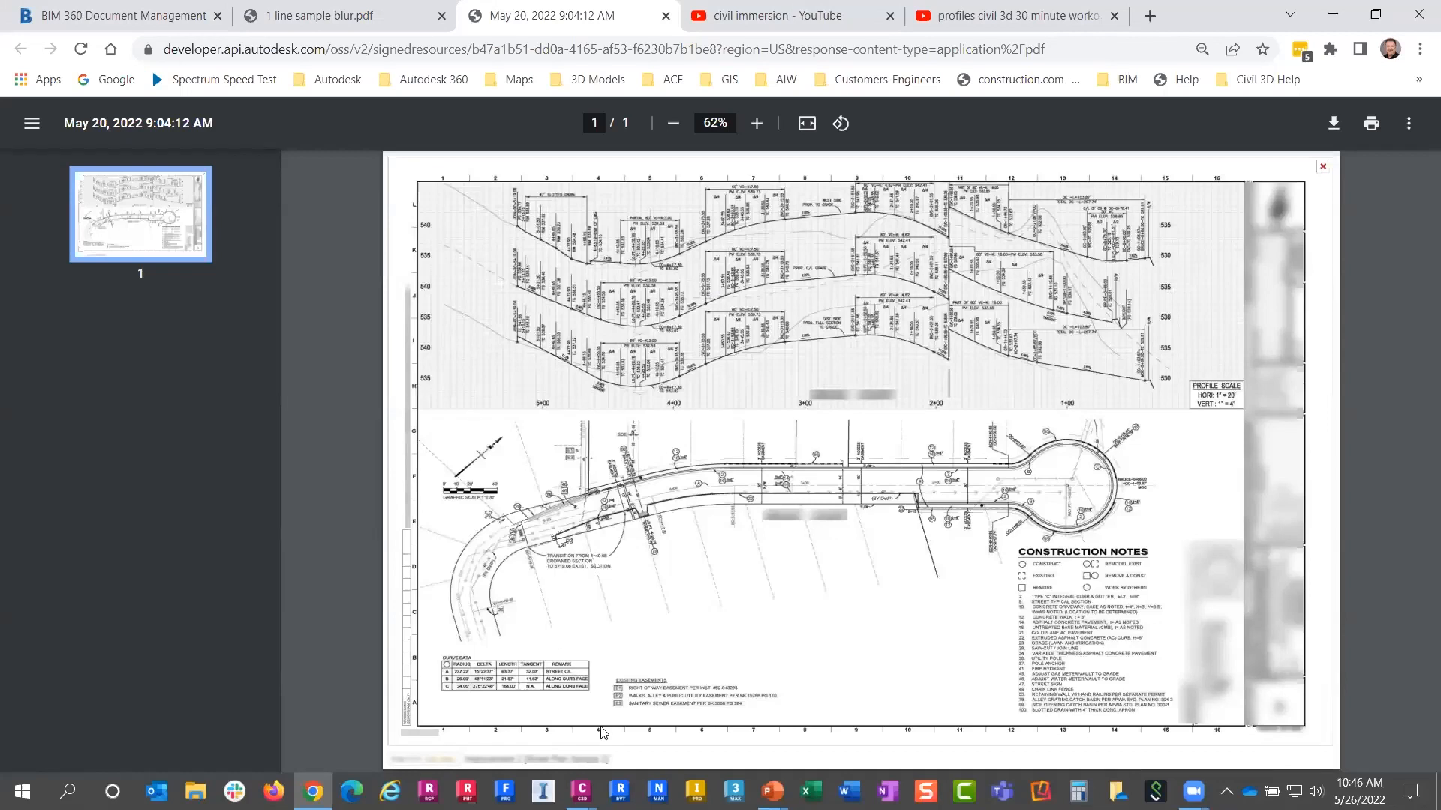
{"action": "mouse_move", "coordinate": [580, 793]}
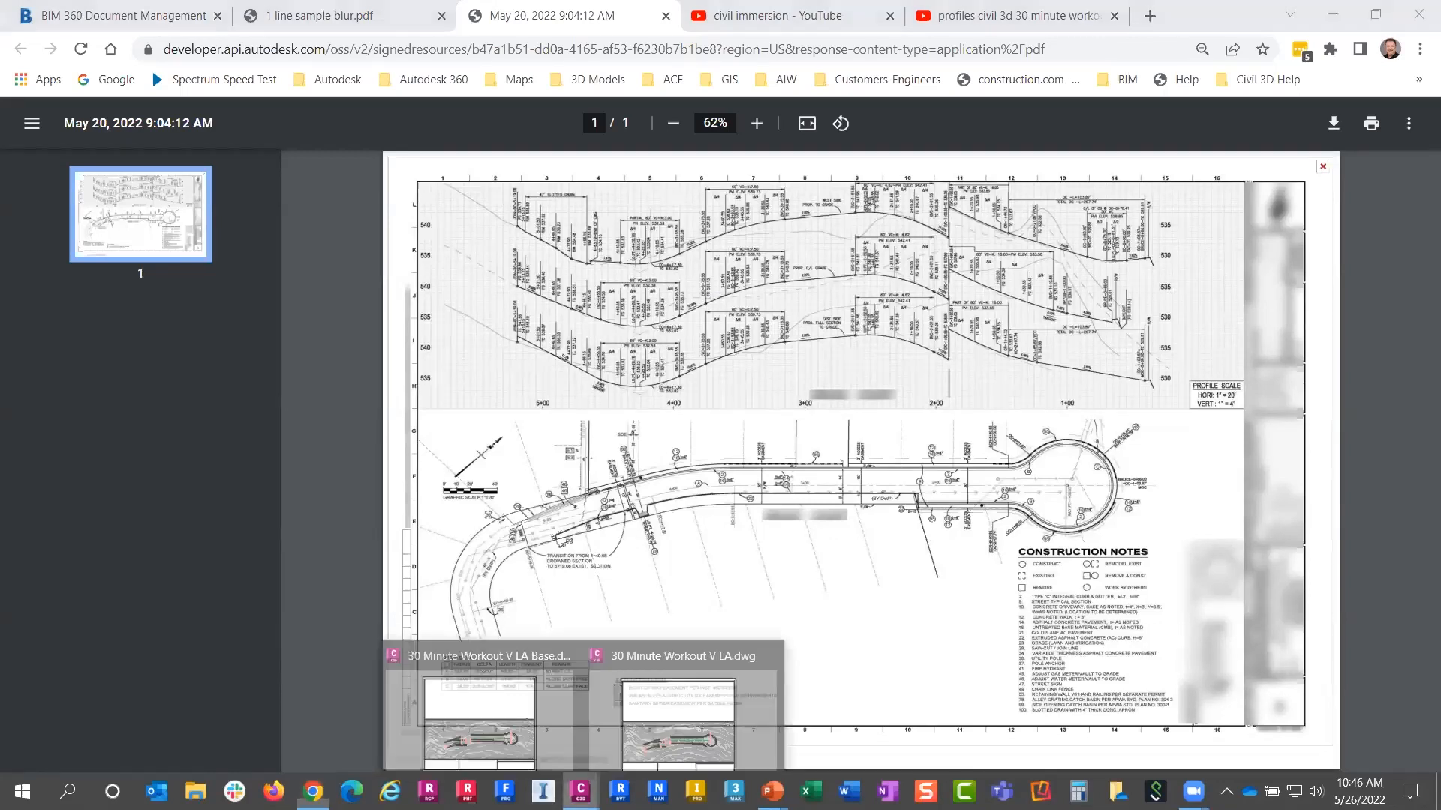
{"action": "left_click", "coordinate": [475, 747]}
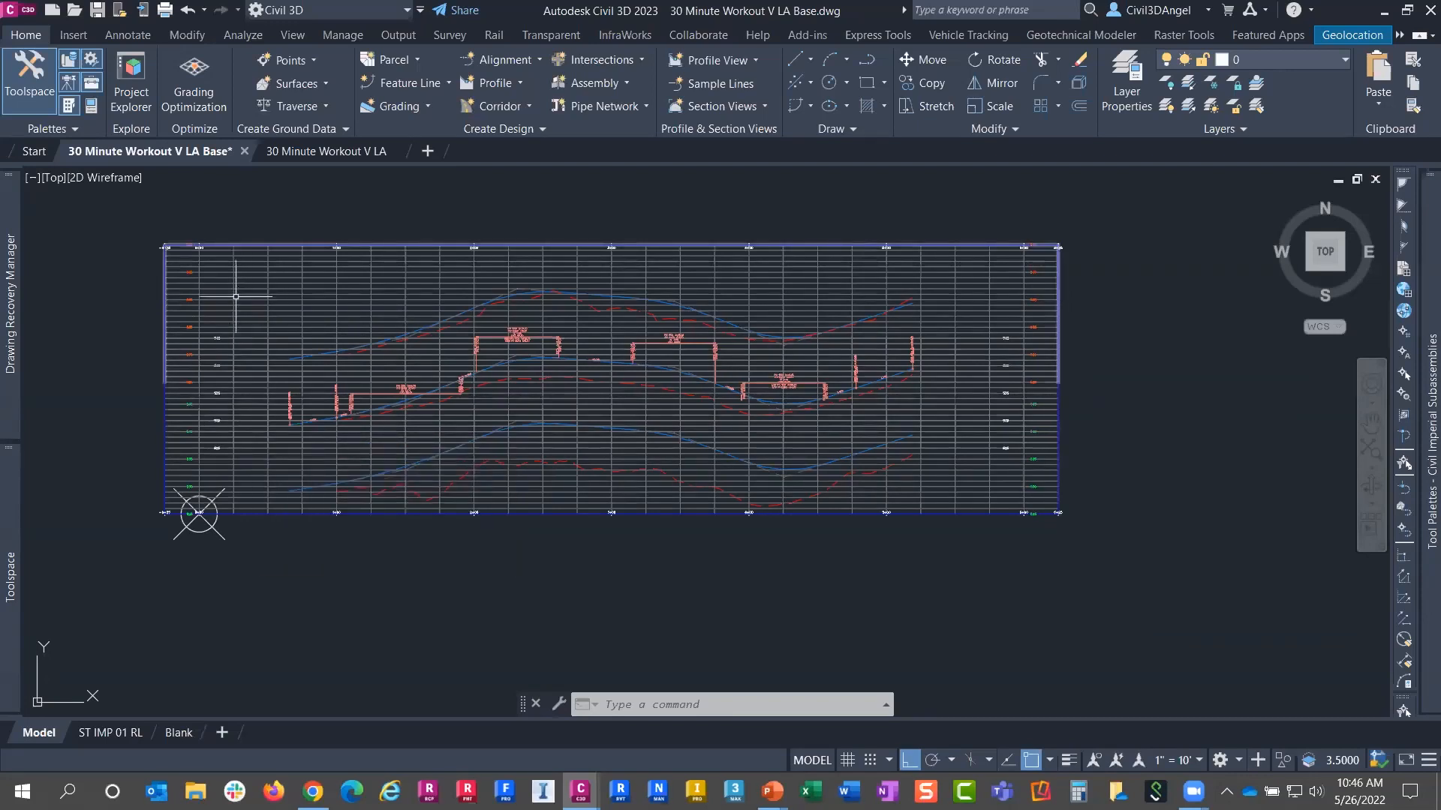
{"action": "scroll", "coordinate": [235, 290], "scroll_direction": "up", "scroll_amount": 4}
{"action": "middle_click_drag", "start_coordinate": [170, 312], "coordinate": [426, 385]}
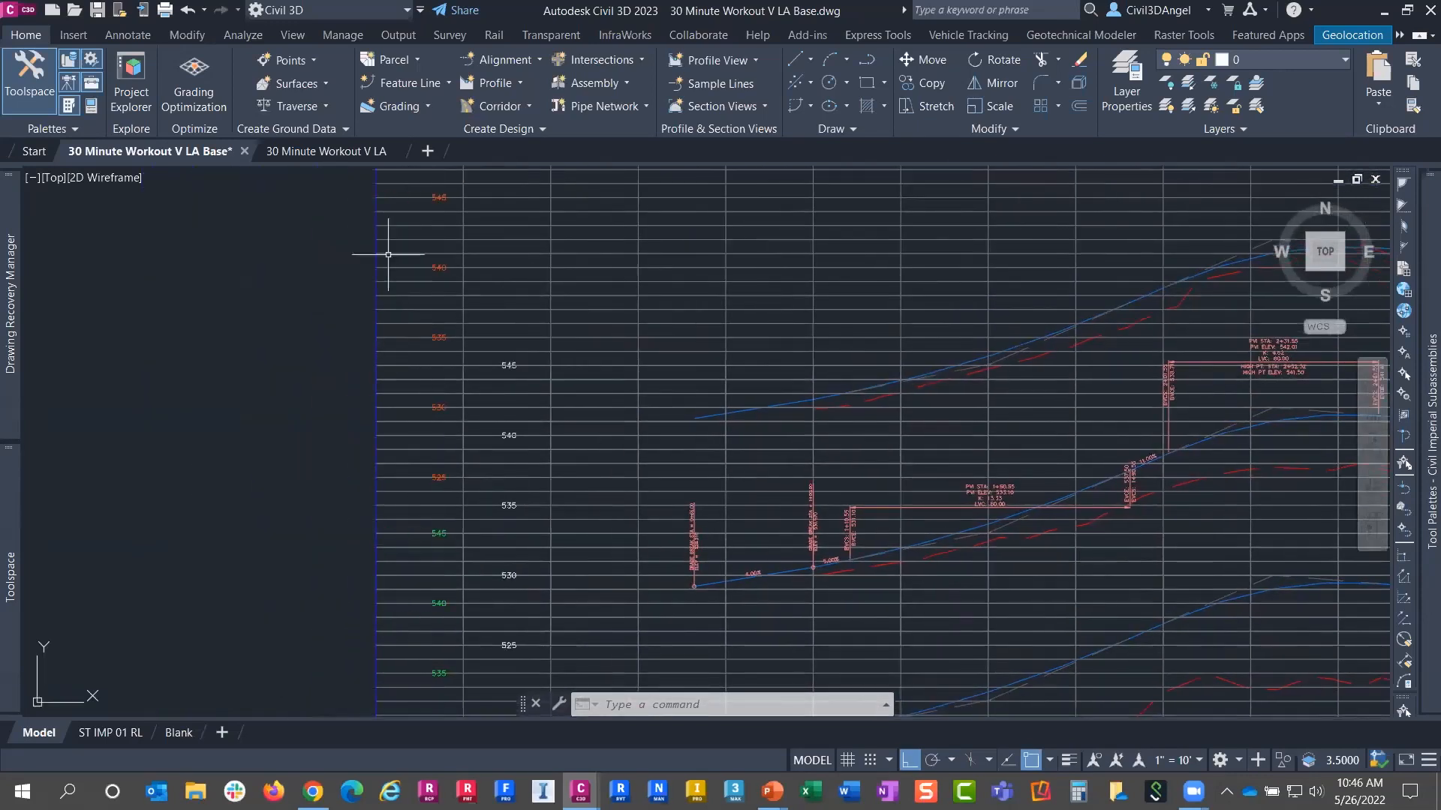
Examine the extents and elevation labels of the top and middle stacked profile views by selecting each one
{"action": "left_click", "coordinate": [390, 245]}
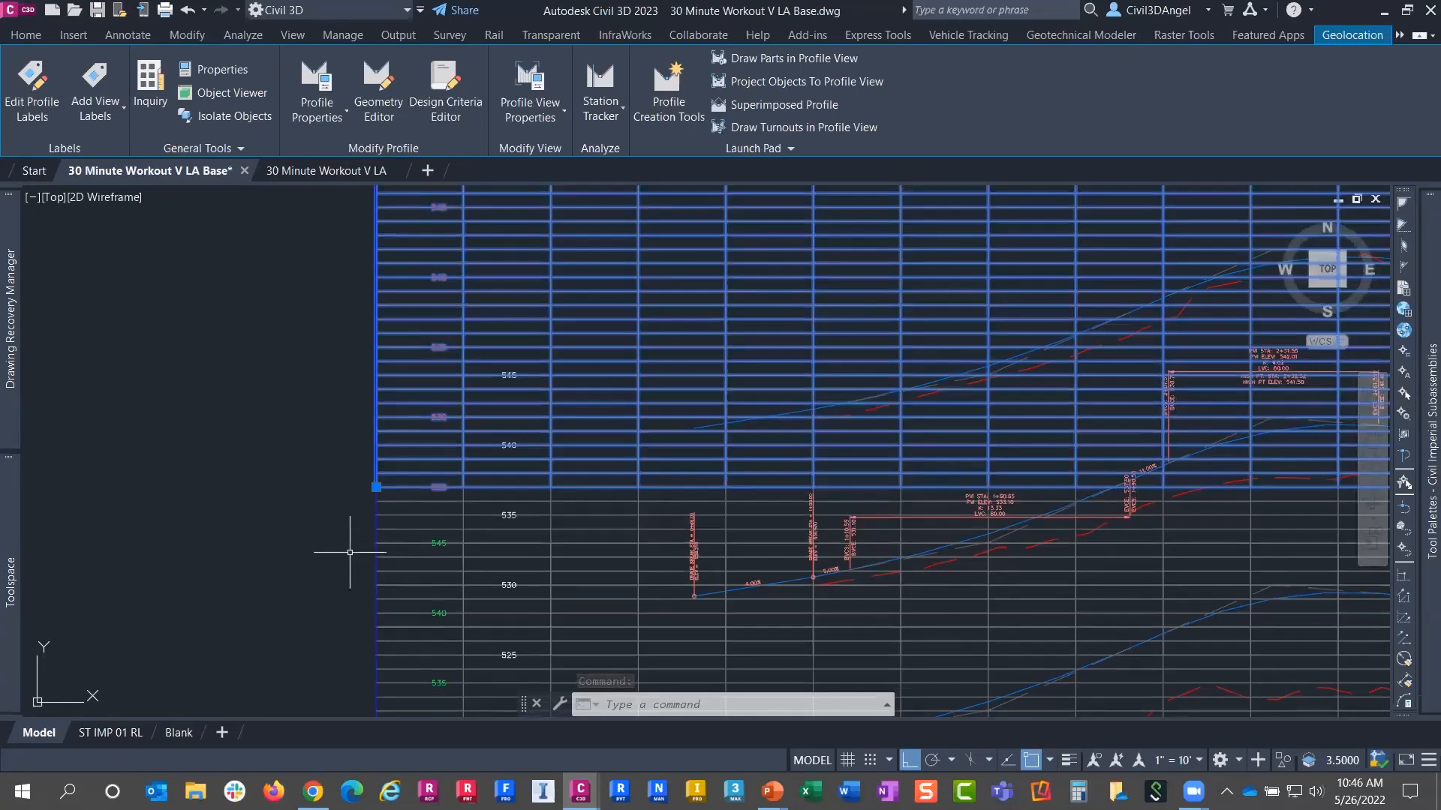
{"action": "mouse_move", "coordinate": [377, 550]}
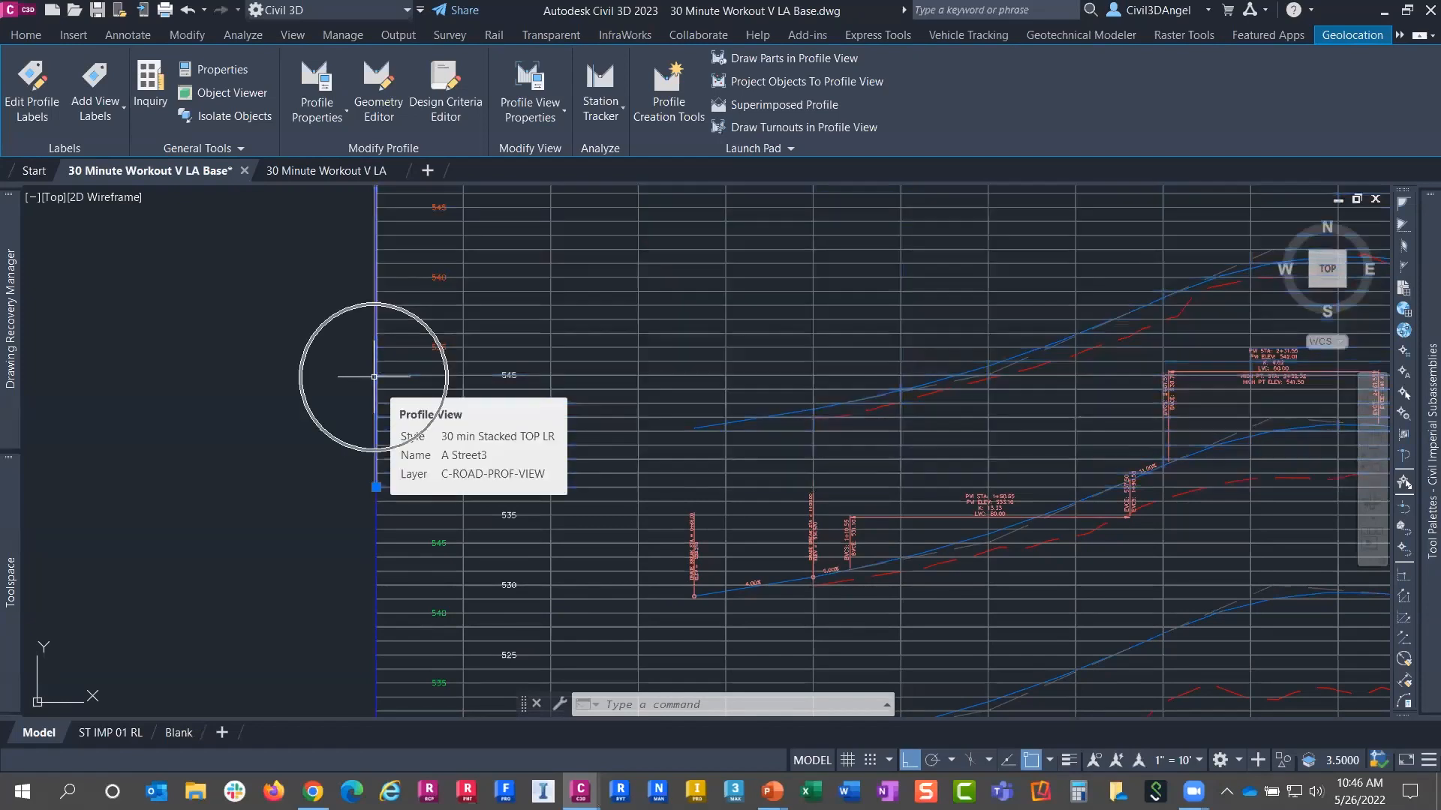
{"action": "left_click", "coordinate": [379, 515]}
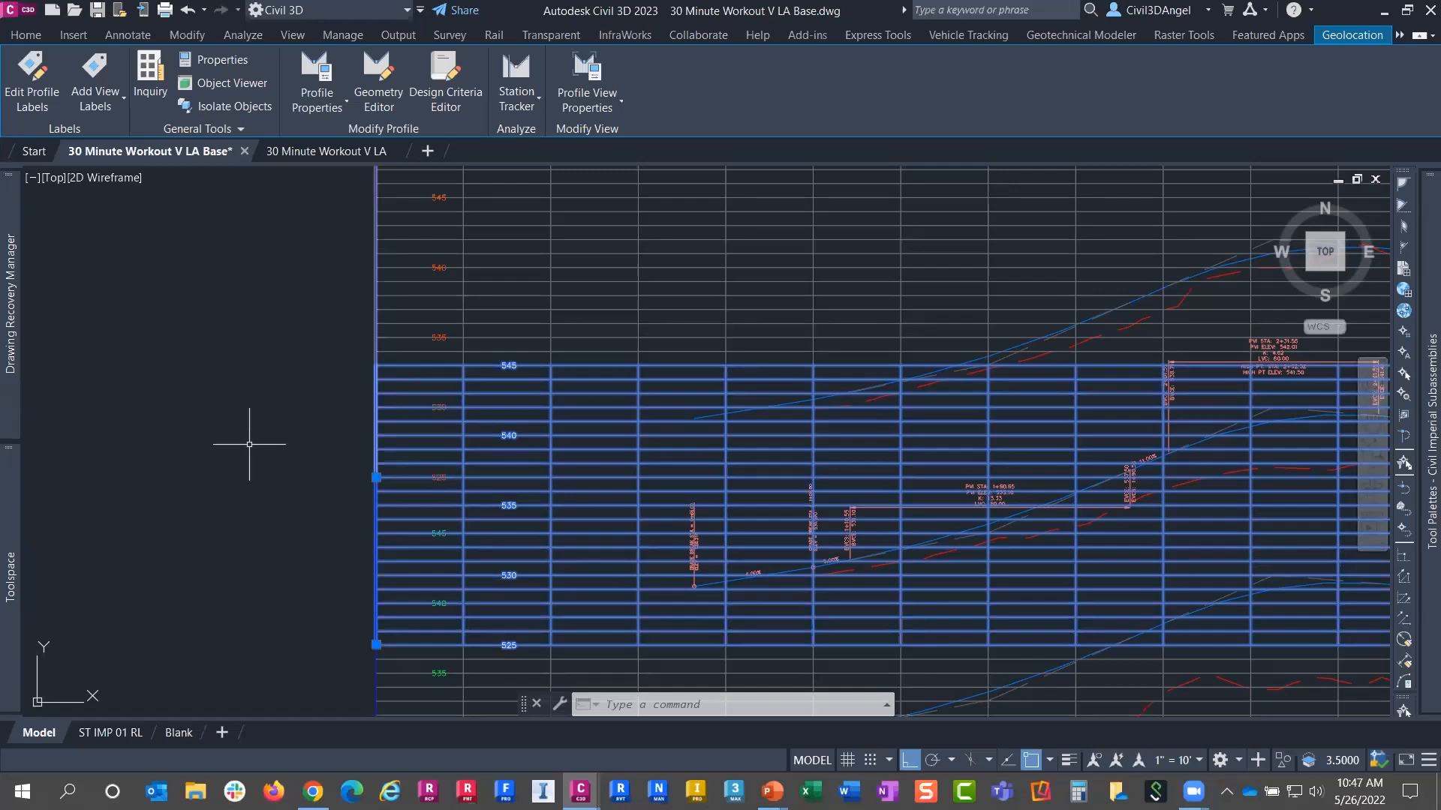
{"action": "key", "text": "Escape"}
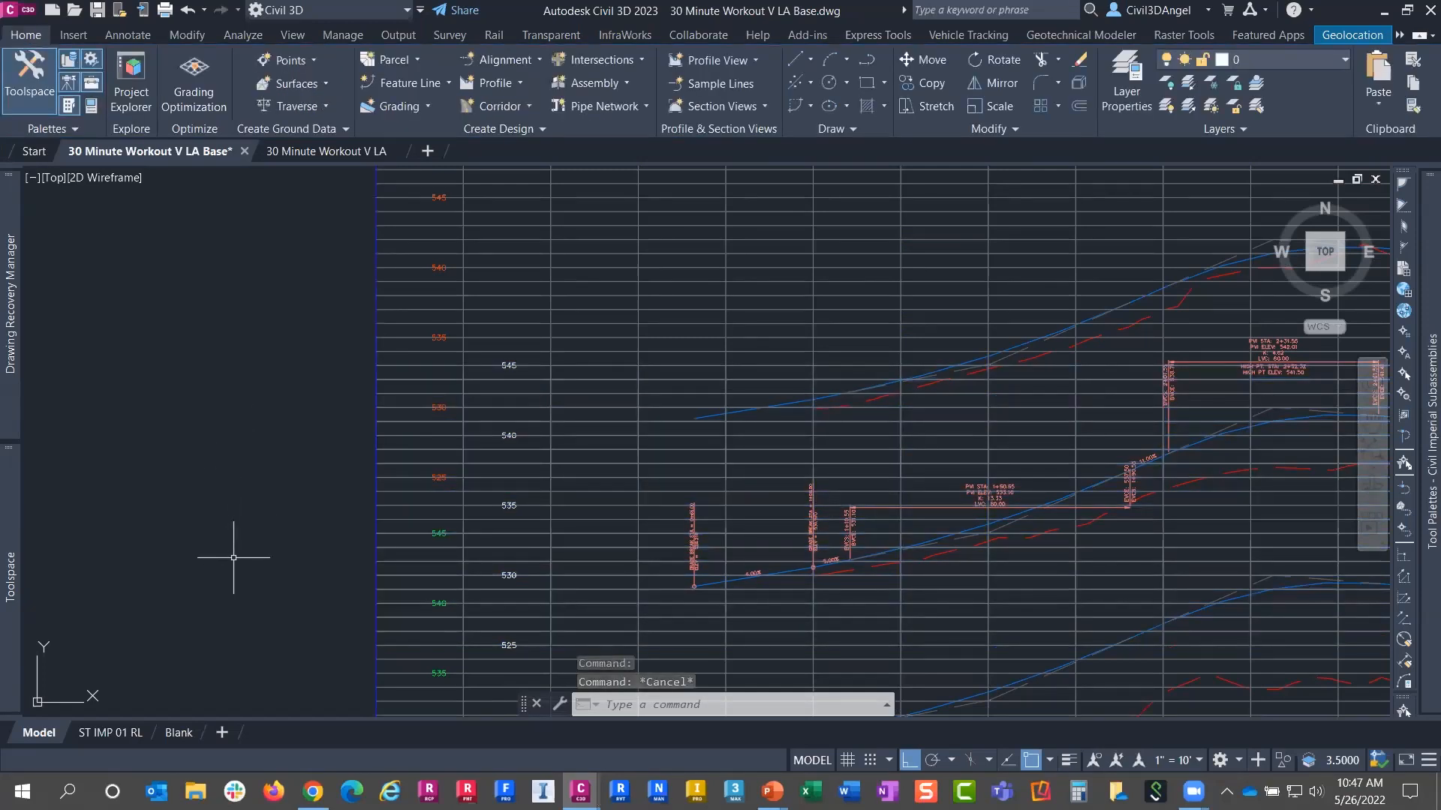
{"action": "scroll", "coordinate": [233, 557], "scroll_direction": "down", "scroll_amount": 2}
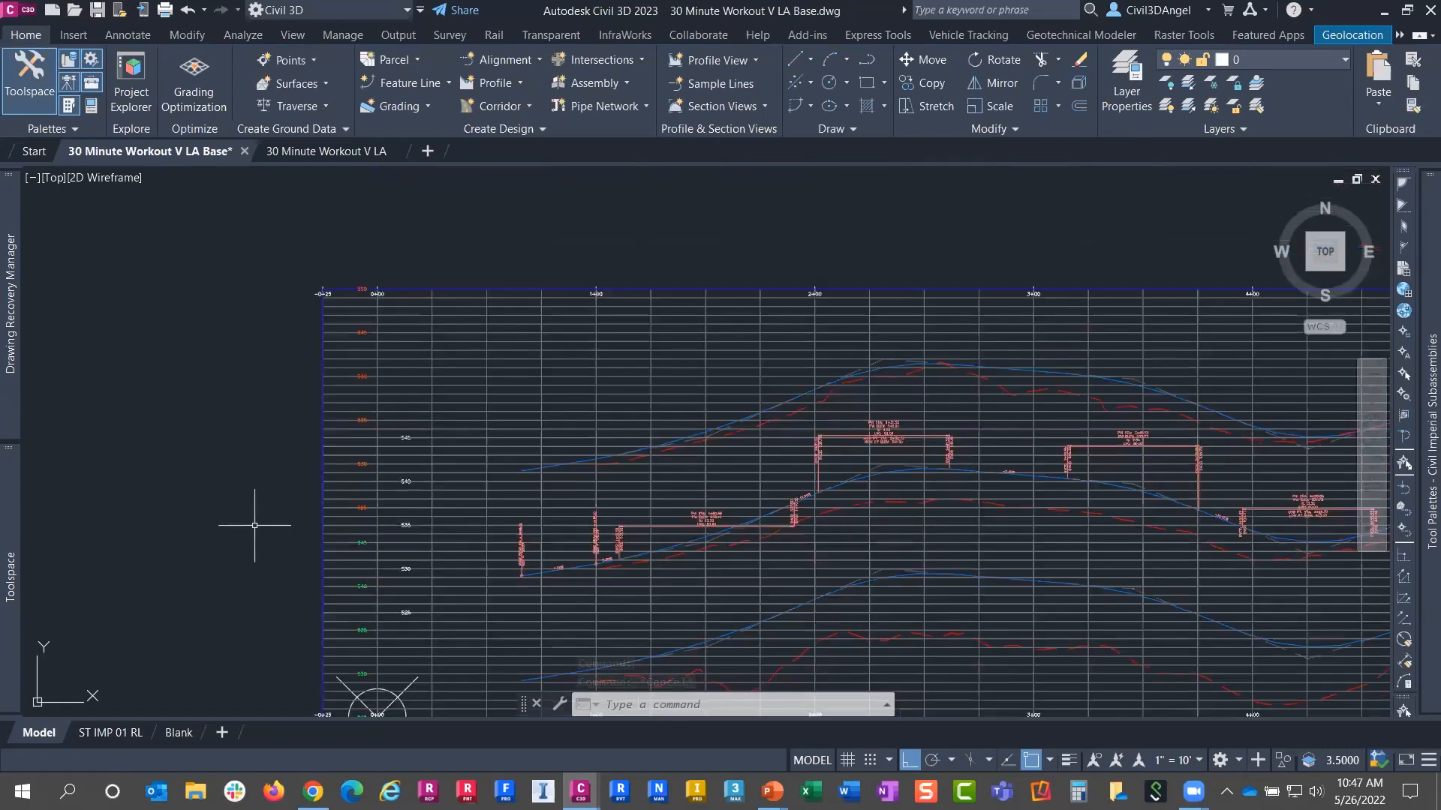
{"action": "scroll", "coordinate": [255, 525], "scroll_direction": "down", "scroll_amount": 2}
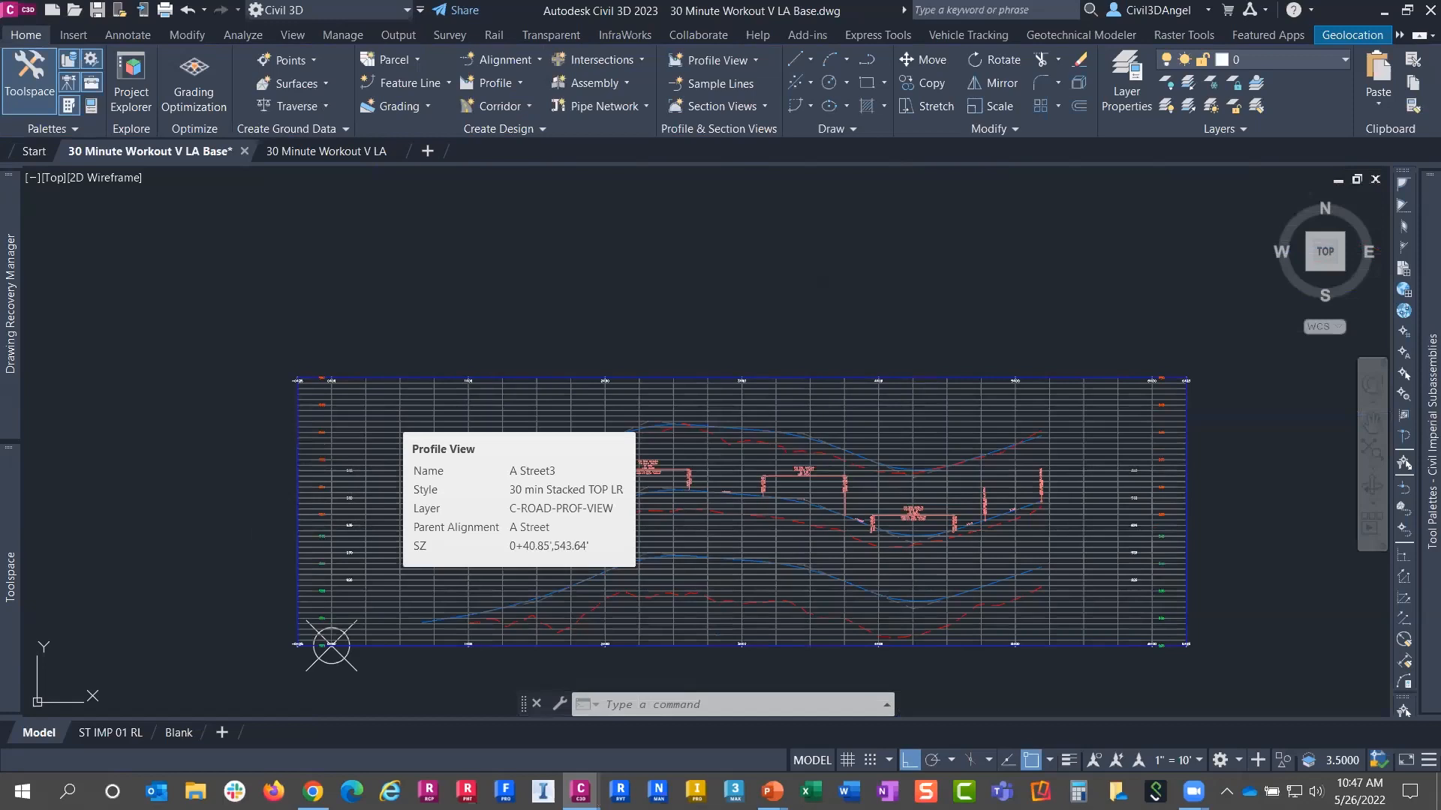
Check the profile view direction in the top view's 30 min Stacked TOP LR style
{"action": "left_click", "coordinate": [367, 412]}
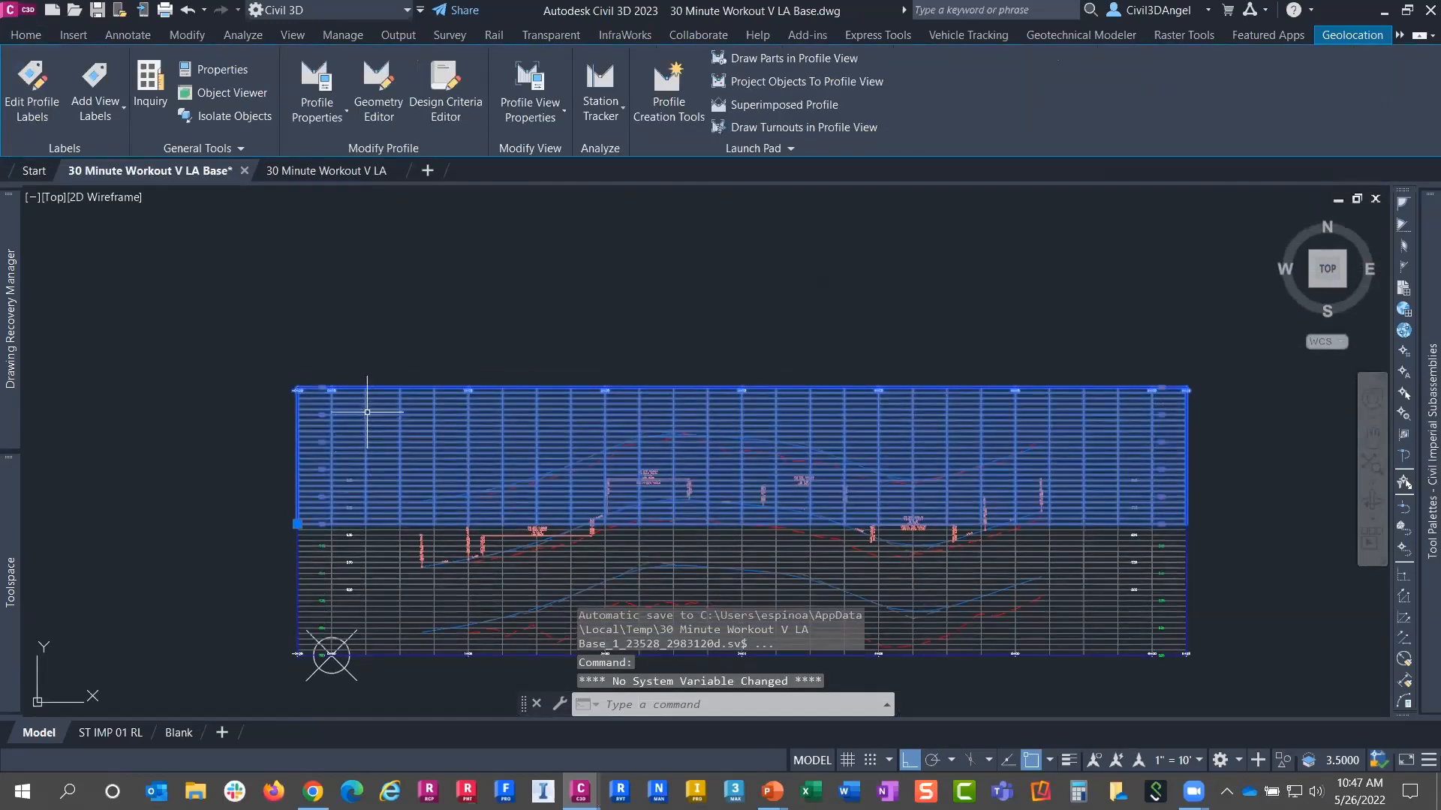
{"action": "left_click", "coordinate": [531, 113]}
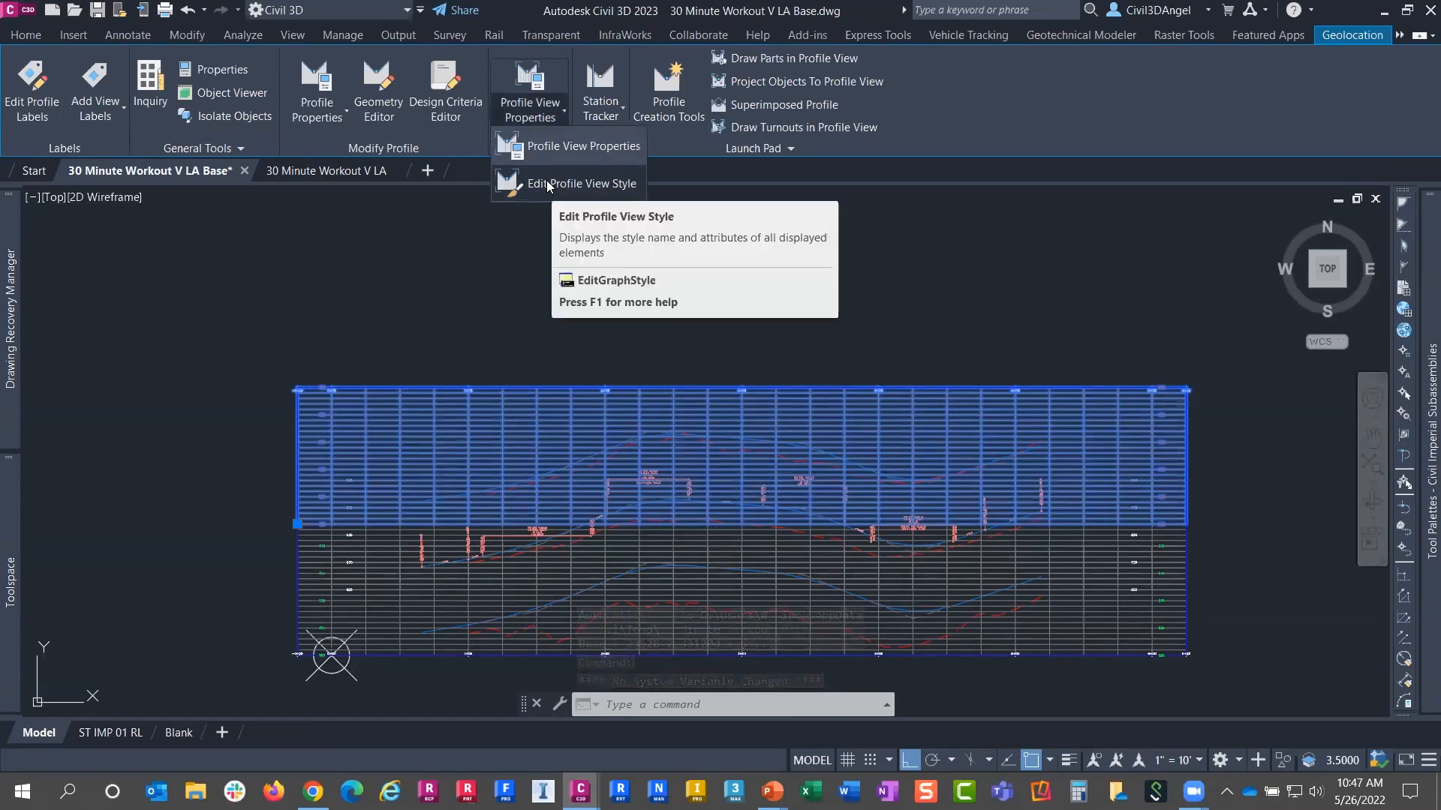
{"action": "left_click", "coordinate": [547, 194]}
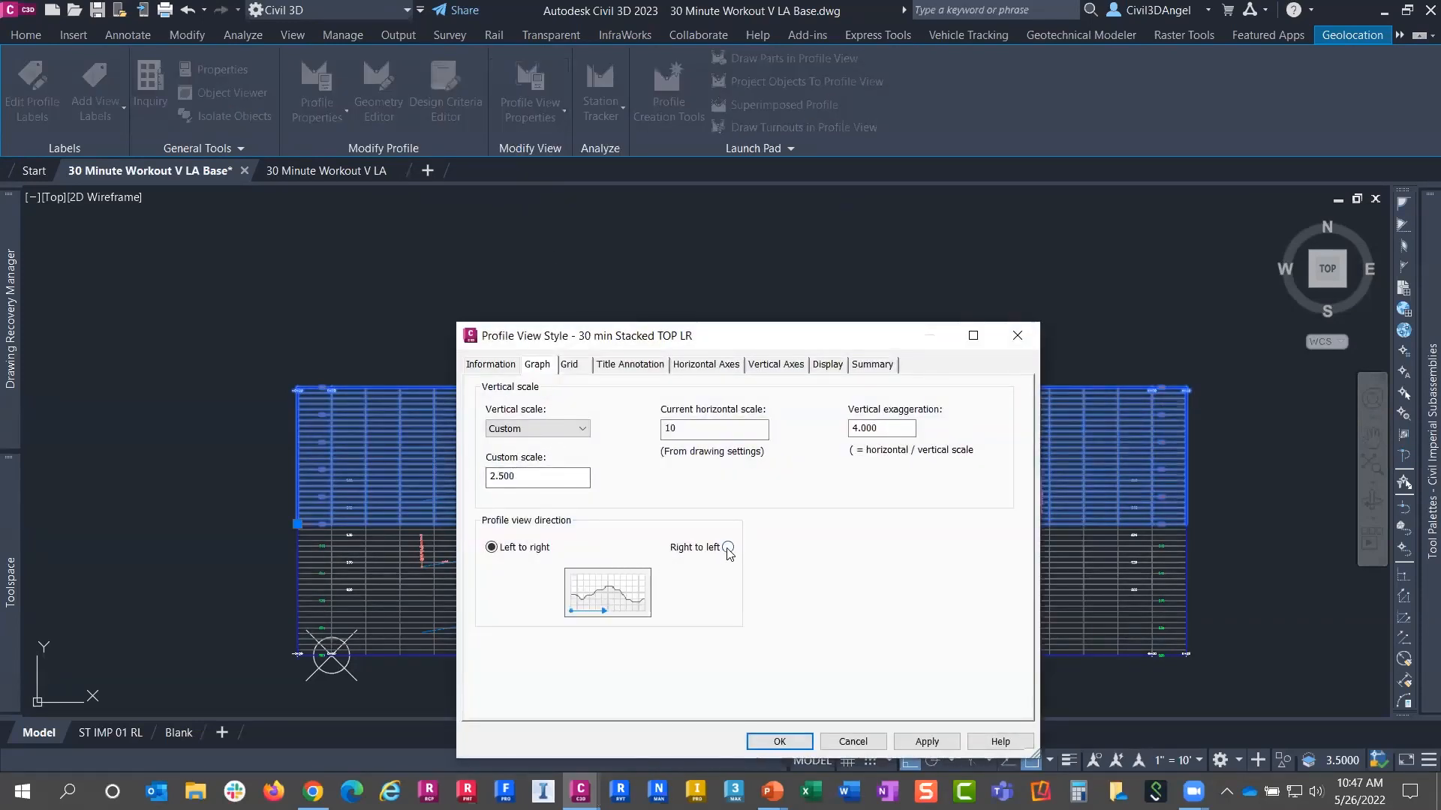
{"action": "key", "text": "Escape"}
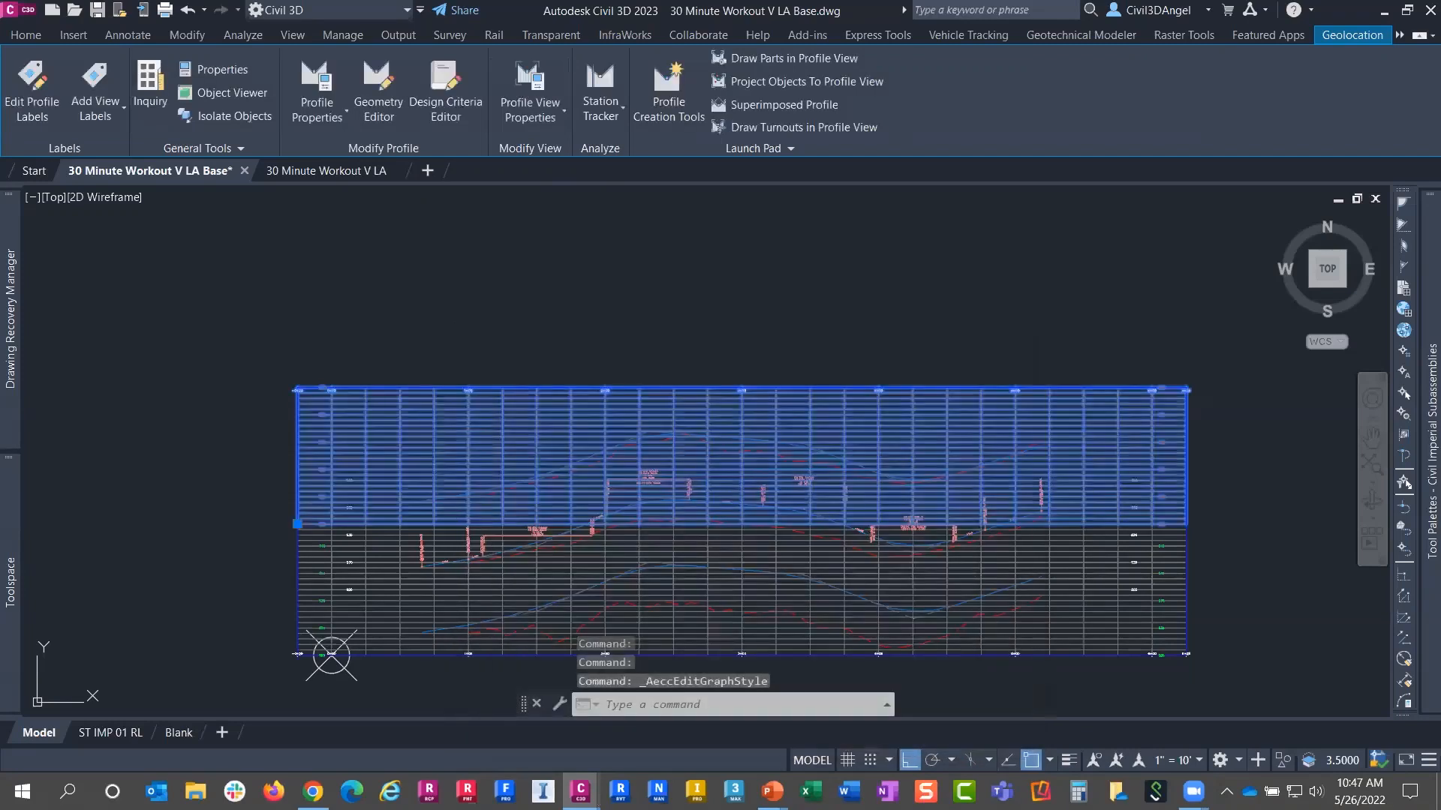
Set the profile view direction of the middle view's 30 min Stacked MIDDLE LR style to right to left
{"action": "left_click", "coordinate": [319, 526]}
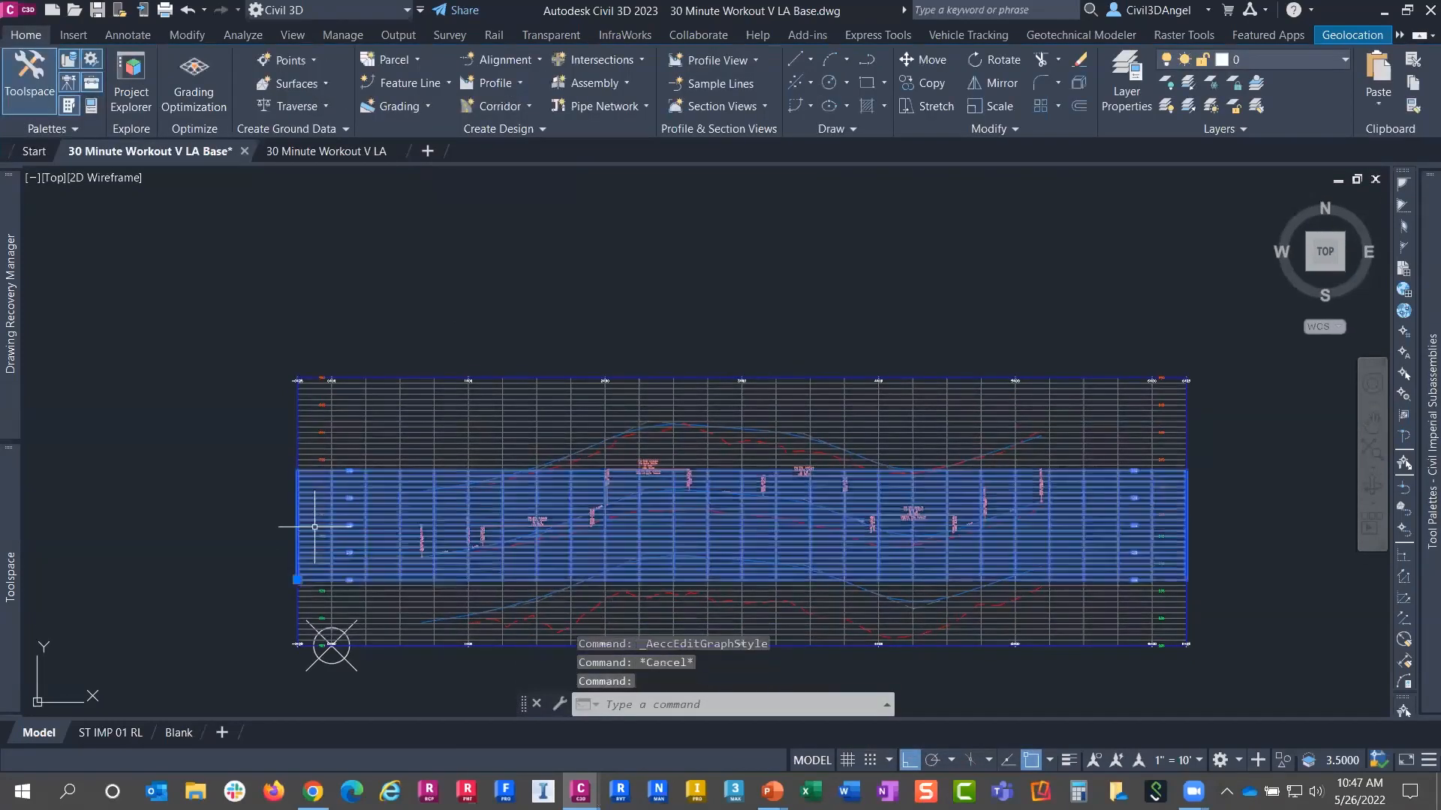
{"action": "left_click", "coordinate": [561, 110]}
{"action": "left_click", "coordinate": [567, 183]}
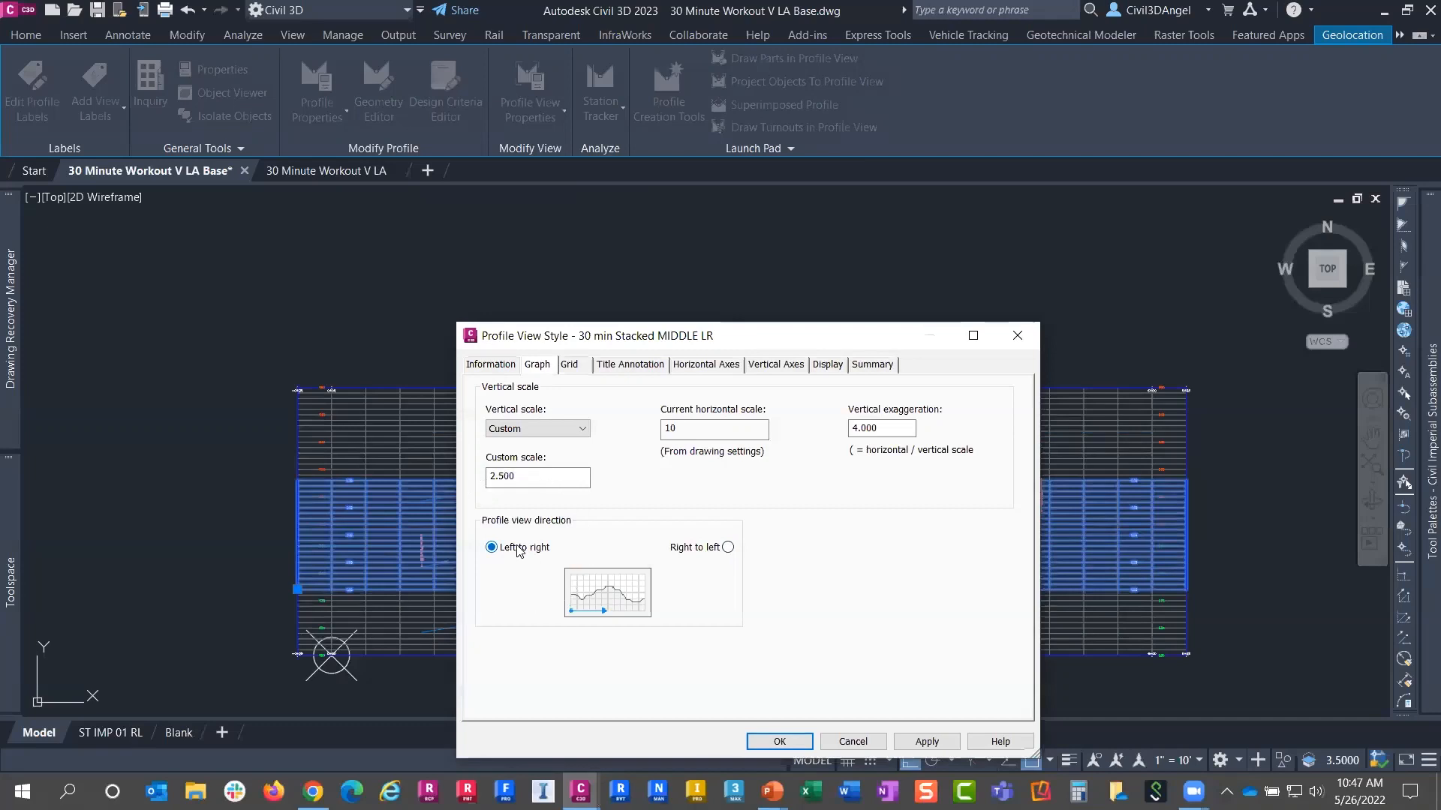
{"action": "left_click", "coordinate": [728, 548]}
{"action": "left_click", "coordinate": [783, 739]}
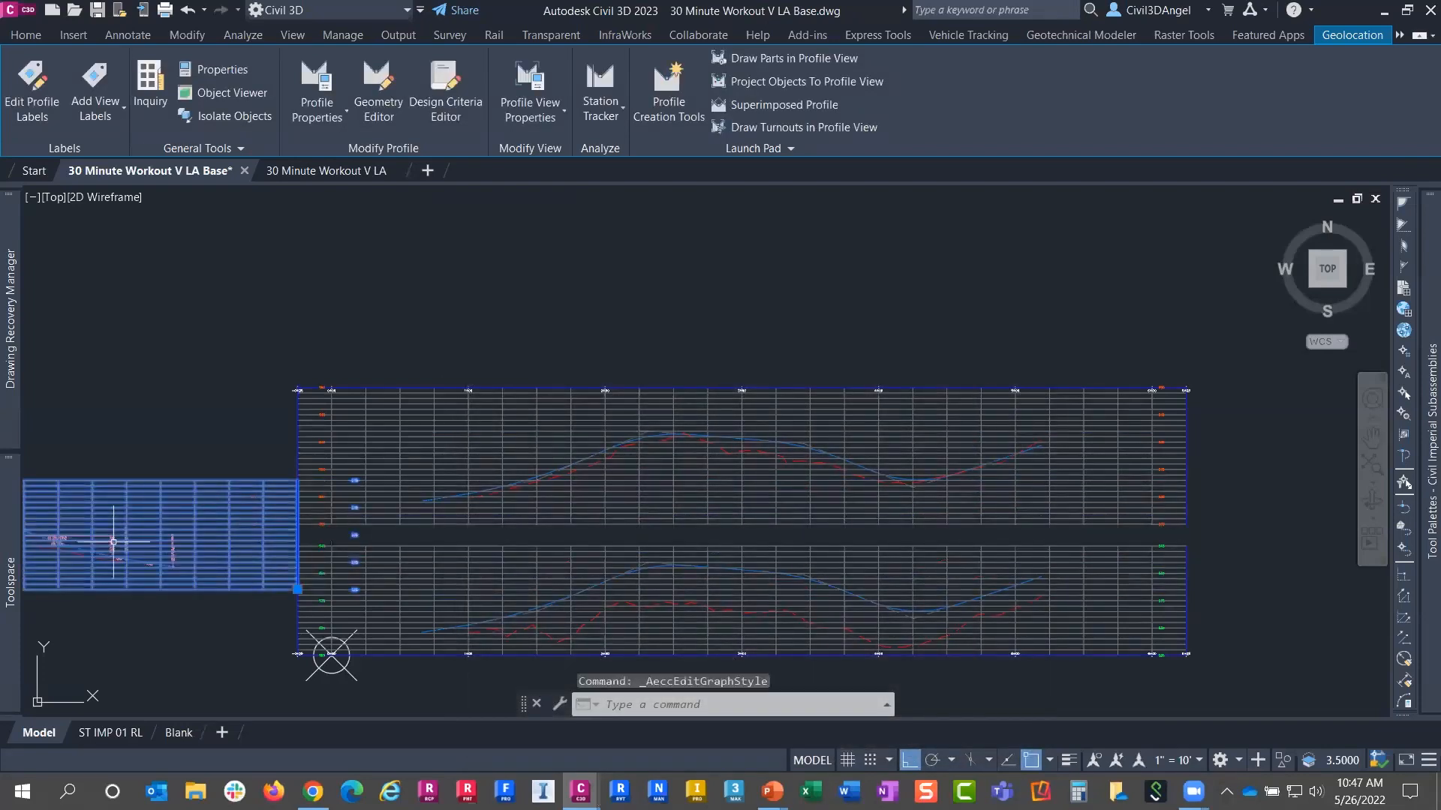
Examine the reversed middle profile view, including its placement, grade break labels and grade signs
{"action": "mouse_move", "coordinate": [127, 547]}
{"action": "middle_mouse_down"}
{"action": "mouse_move", "coordinate": [232, 518]}
{"action": "mouse_move", "coordinate": [643, 464]}
{"action": "middle_mouse_up"}
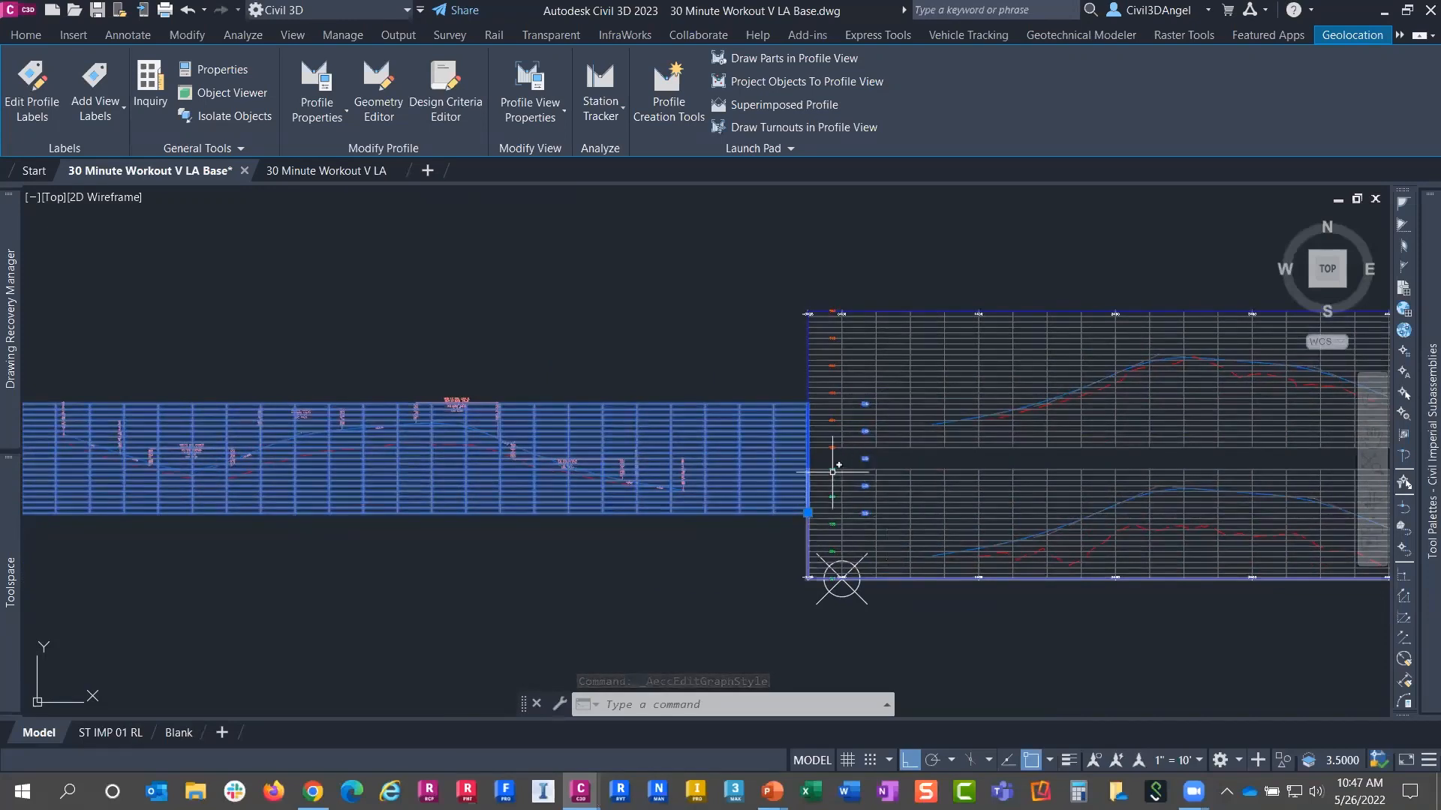
{"action": "middle_click_drag", "start_coordinate": [290, 370], "coordinate": [515, 348]}
{"action": "key", "text": "Escape"}
{"action": "key", "text": "Escape"}
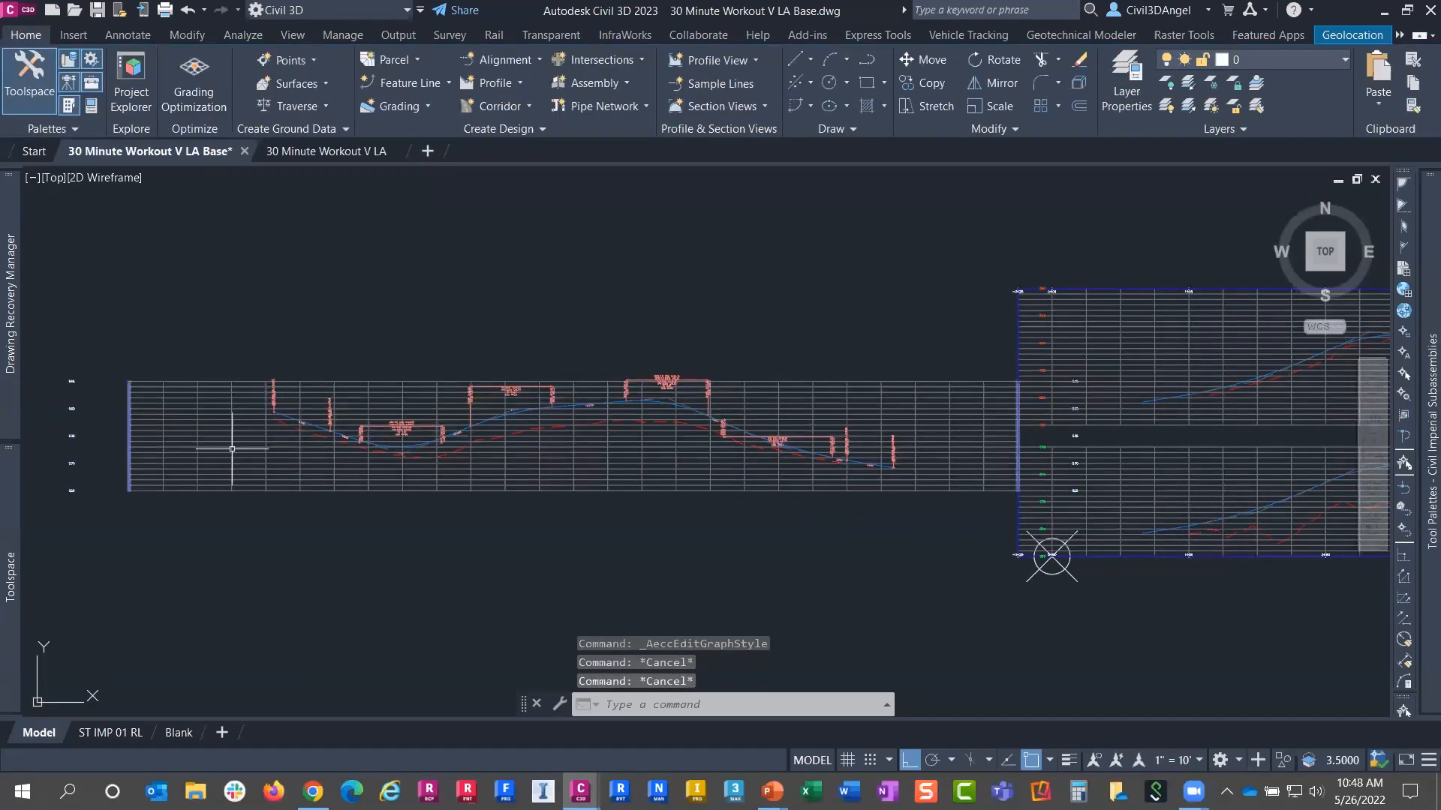
{"action": "scroll", "coordinate": [74, 388], "scroll_direction": "up", "scroll_amount": 4}
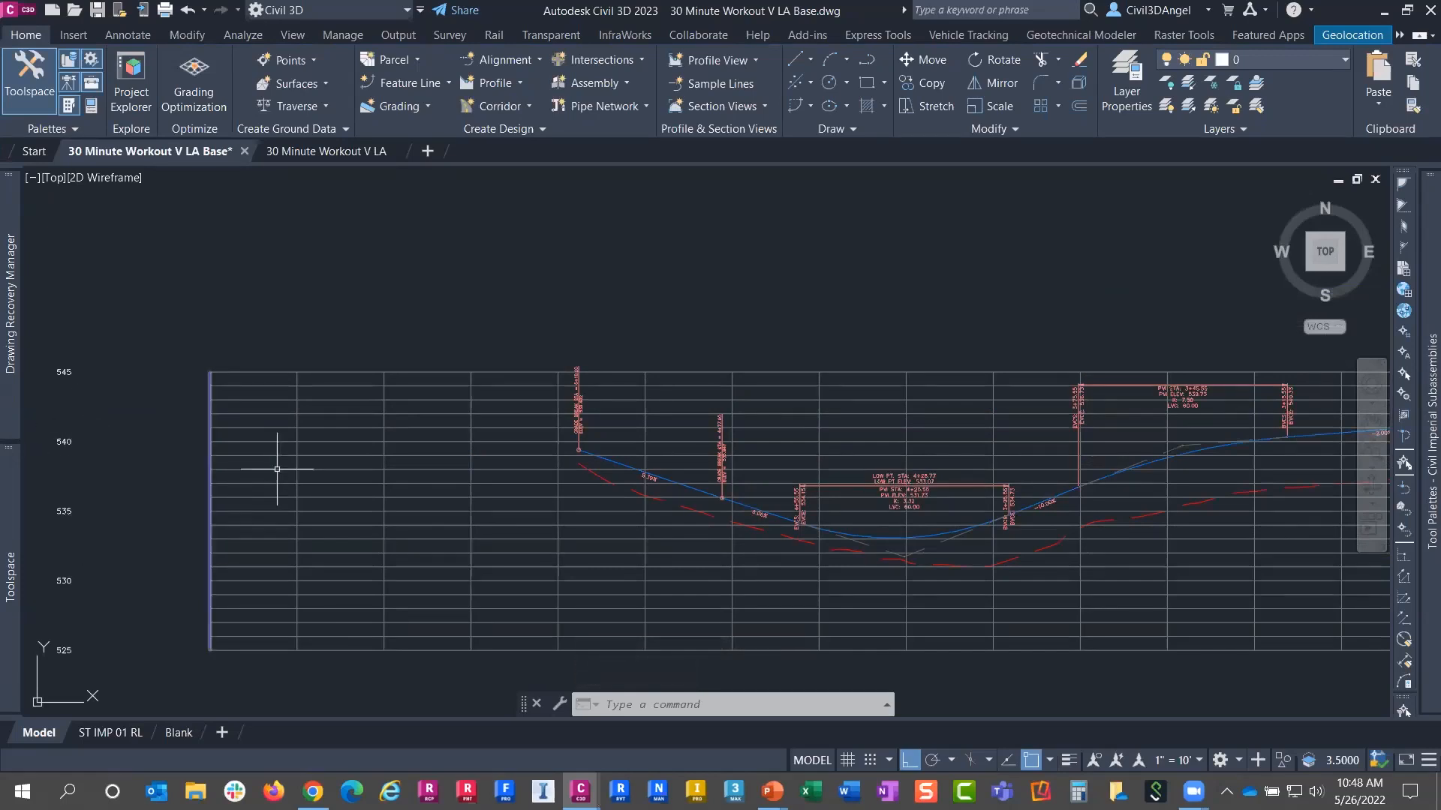
{"action": "scroll", "coordinate": [654, 476], "scroll_direction": "up", "scroll_amount": 5}
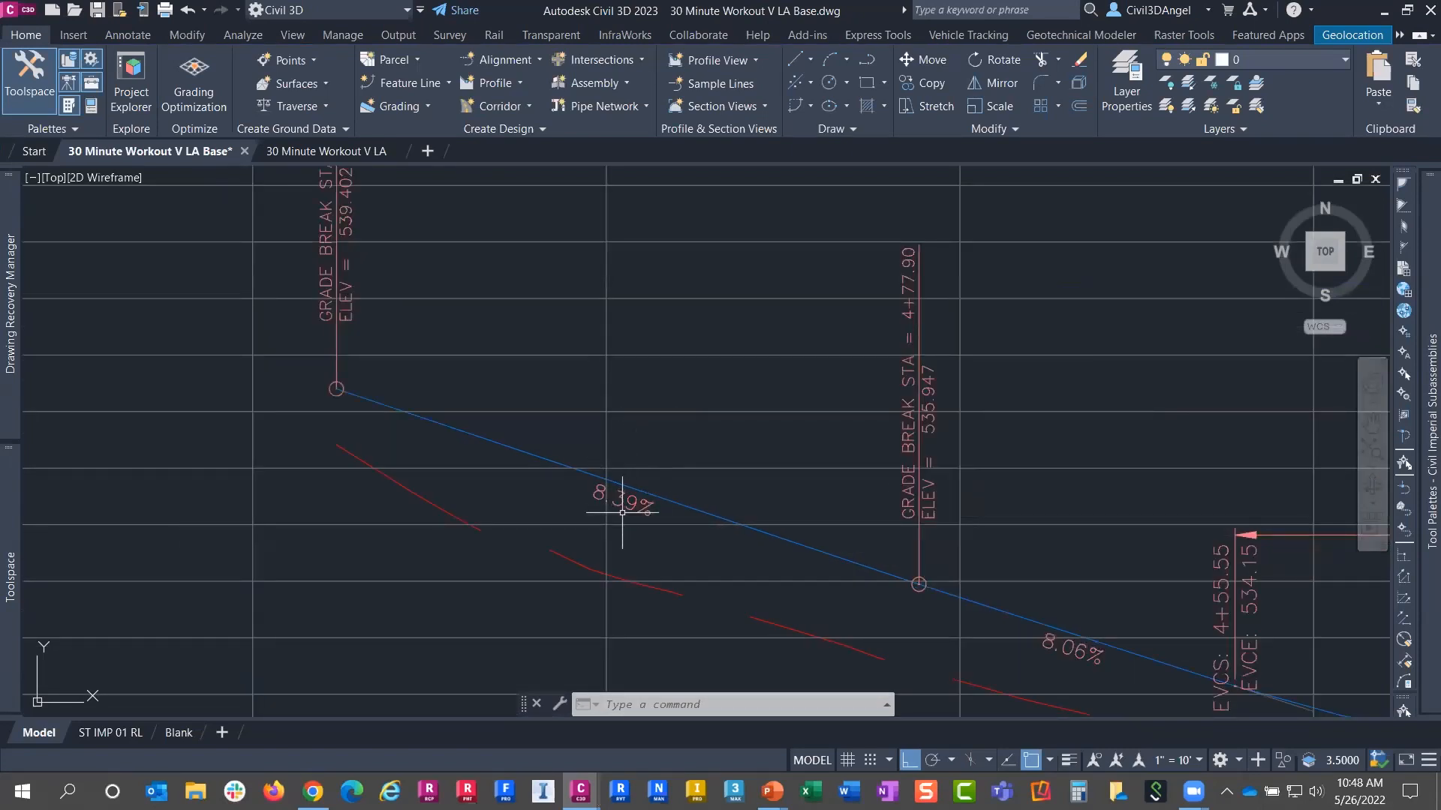
{"action": "mouse_move", "coordinate": [622, 512]}
{"action": "scroll", "coordinate": [622, 512], "scroll_direction": "down", "scroll_amount": 6}
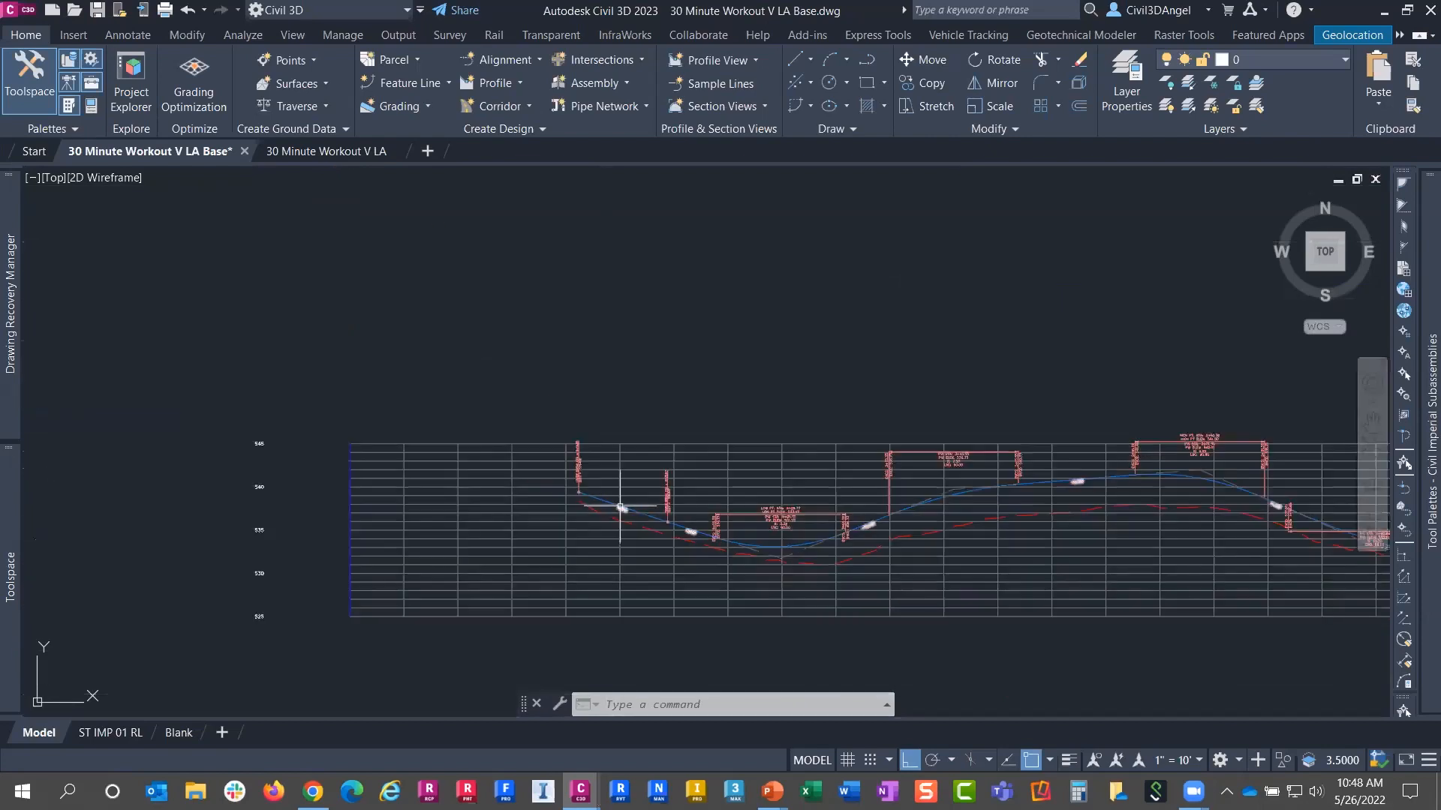
{"action": "middle_click_drag", "start_coordinate": [528, 485], "coordinate": [301, 437]}
{"action": "scroll", "coordinate": [301, 437], "scroll_direction": "down", "scroll_amount": 2}
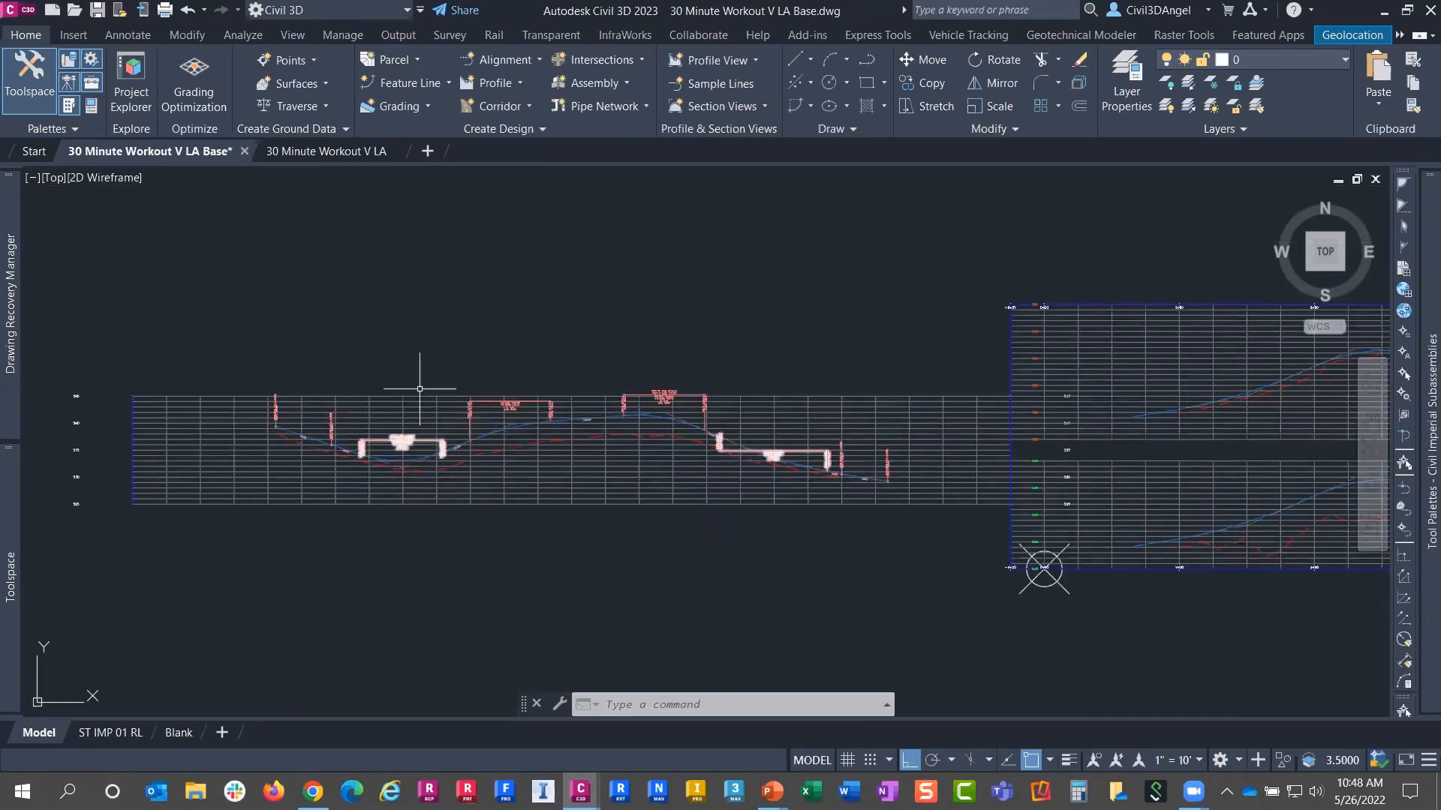
Set the 30 min Stacked MIDDLE LR style's profile view direction back to left to right
{"action": "left_click", "coordinate": [385, 409]}
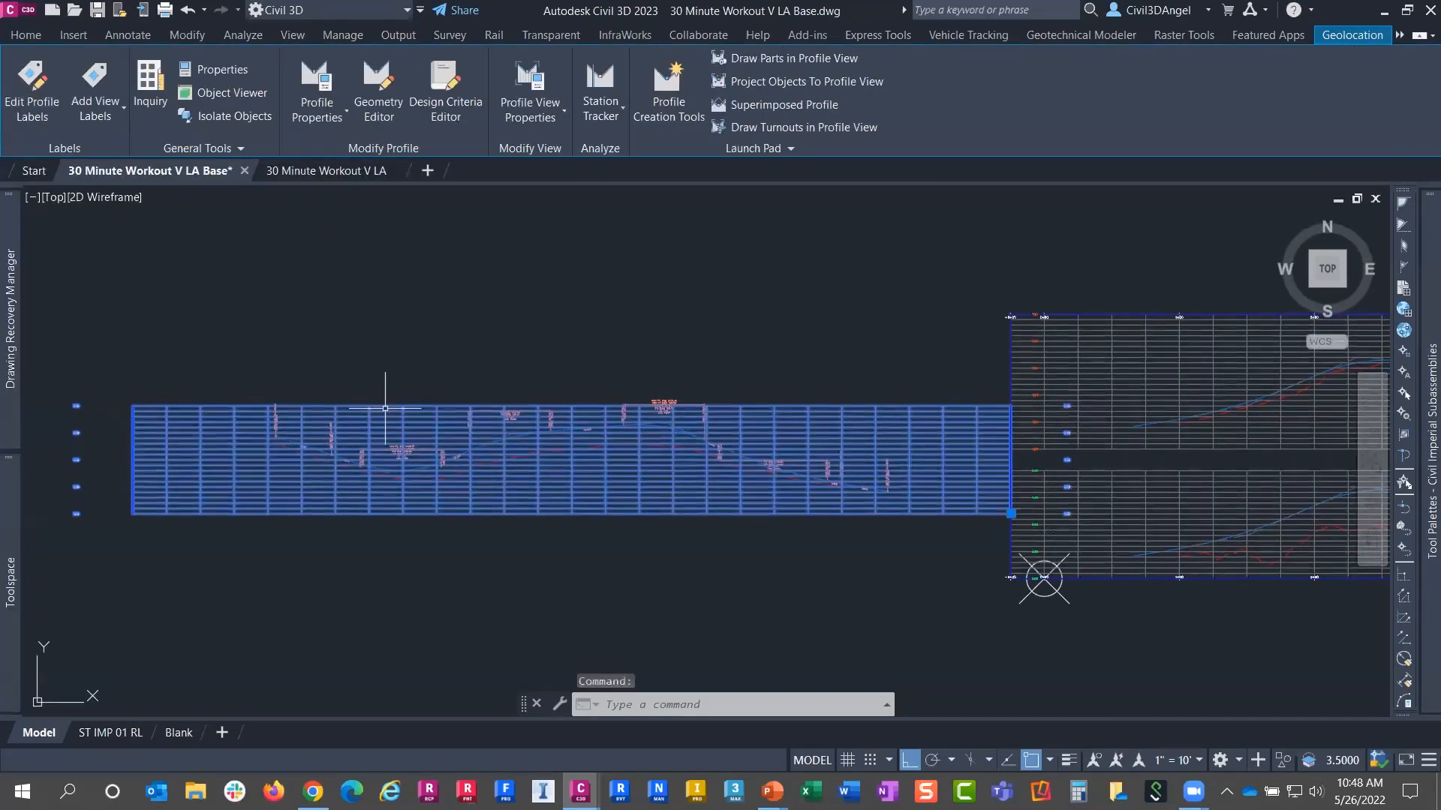
{"action": "left_click", "coordinate": [559, 114]}
{"action": "left_click", "coordinate": [544, 182]}
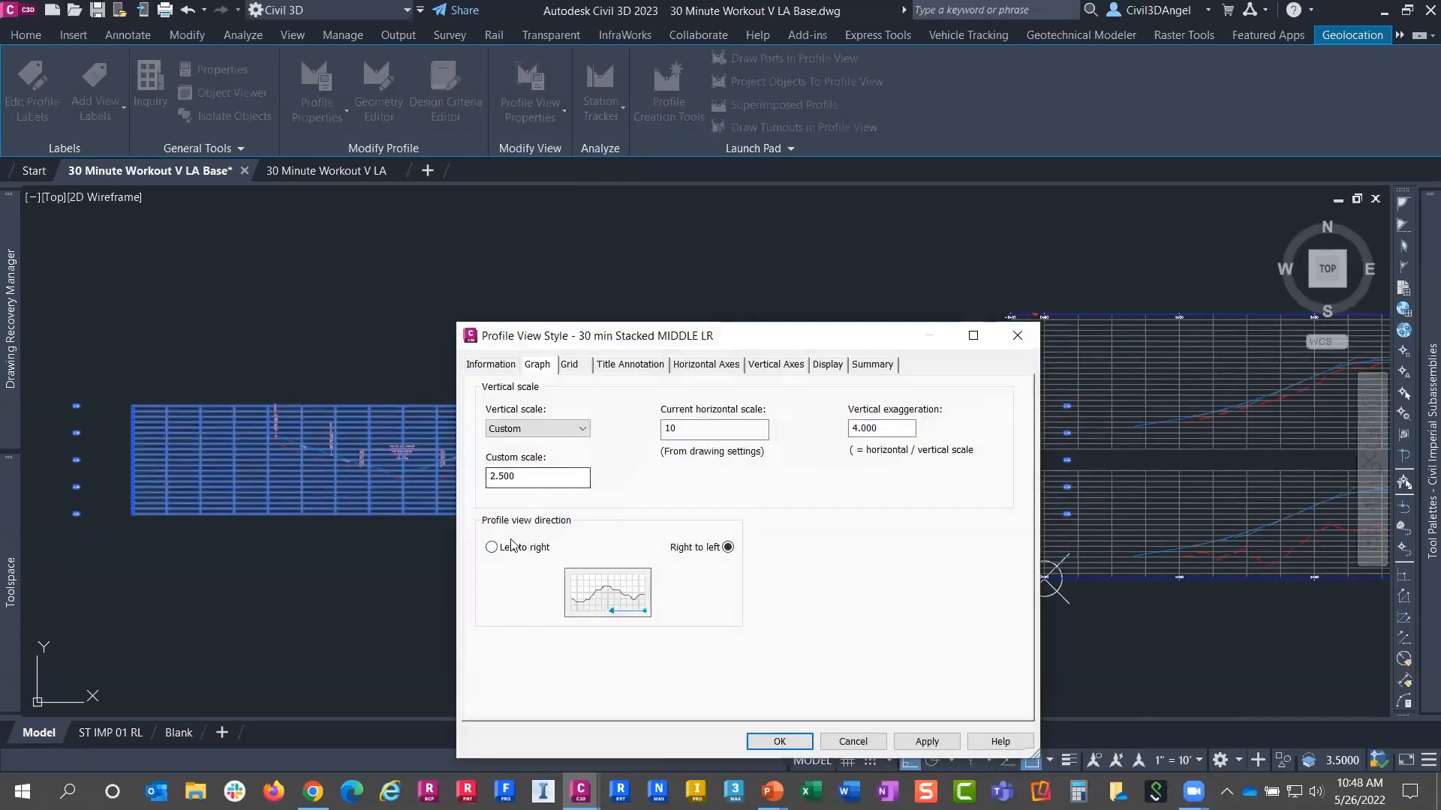
{"action": "left_click", "coordinate": [492, 547]}
{"action": "left_click", "coordinate": [779, 741]}
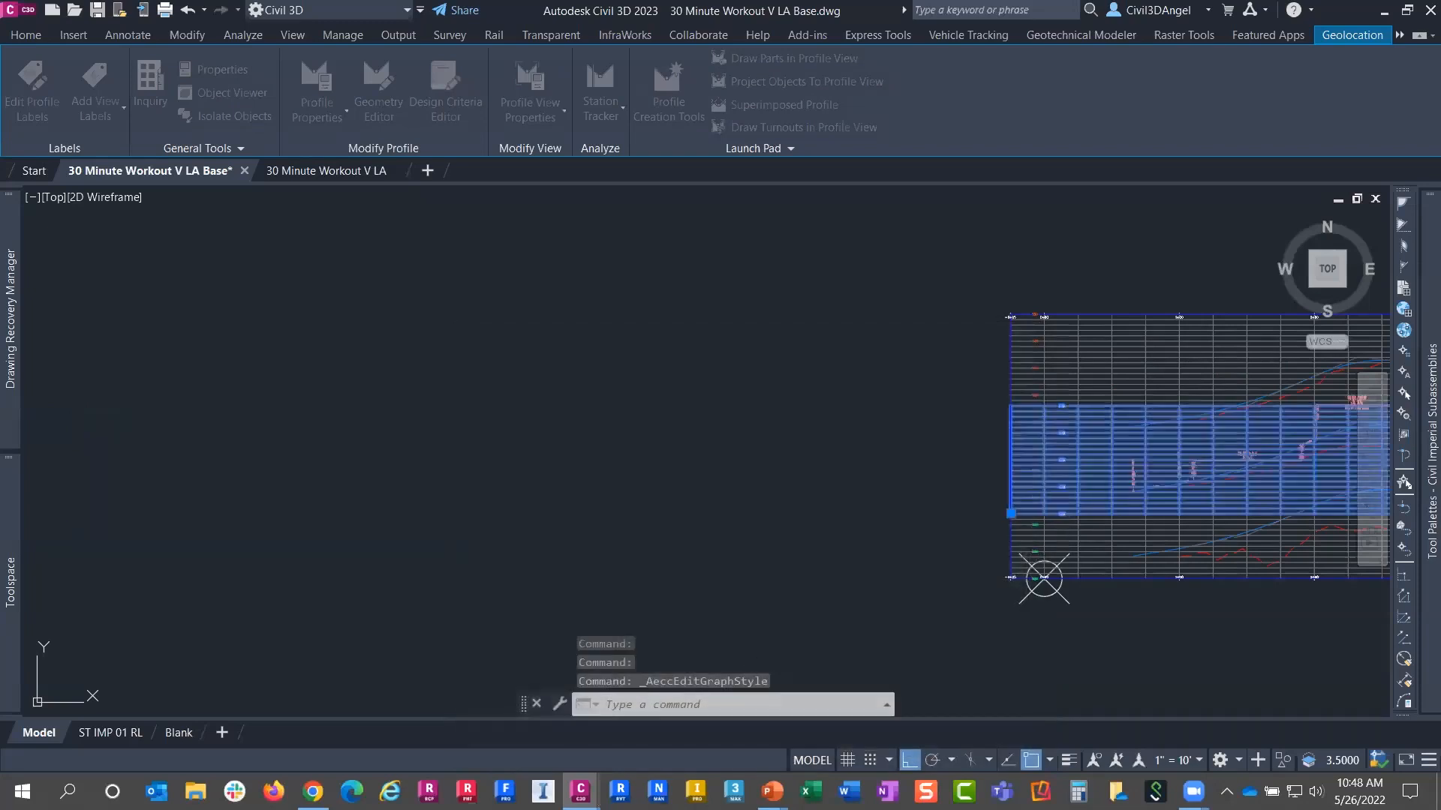
Inspect the middle view's grade and grade break labels and its alignment with the other stacked views
{"action": "middle_click_drag", "start_coordinate": [870, 461], "coordinate": [471, 455]}
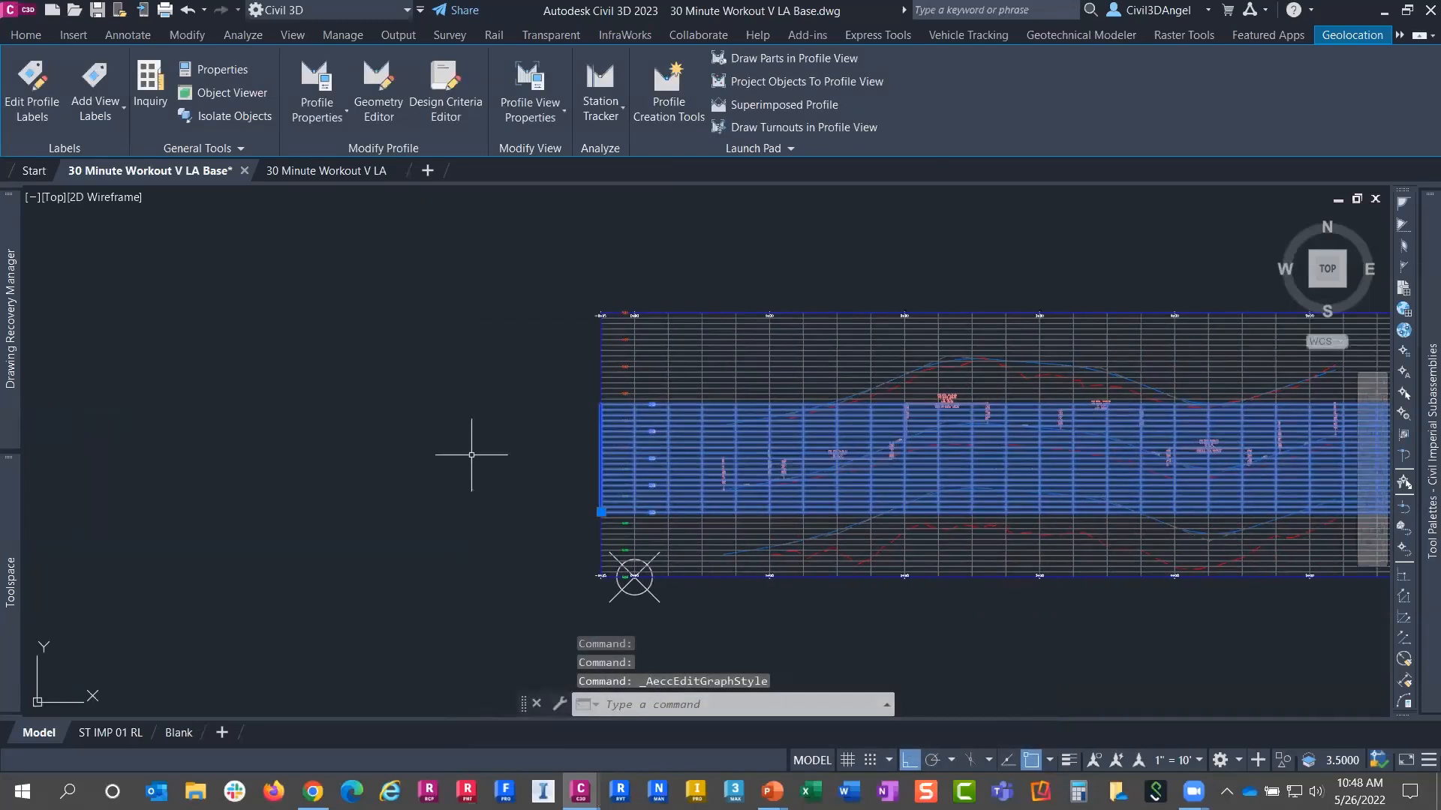
{"action": "scroll", "coordinate": [693, 426], "scroll_direction": "up", "scroll_amount": 2}
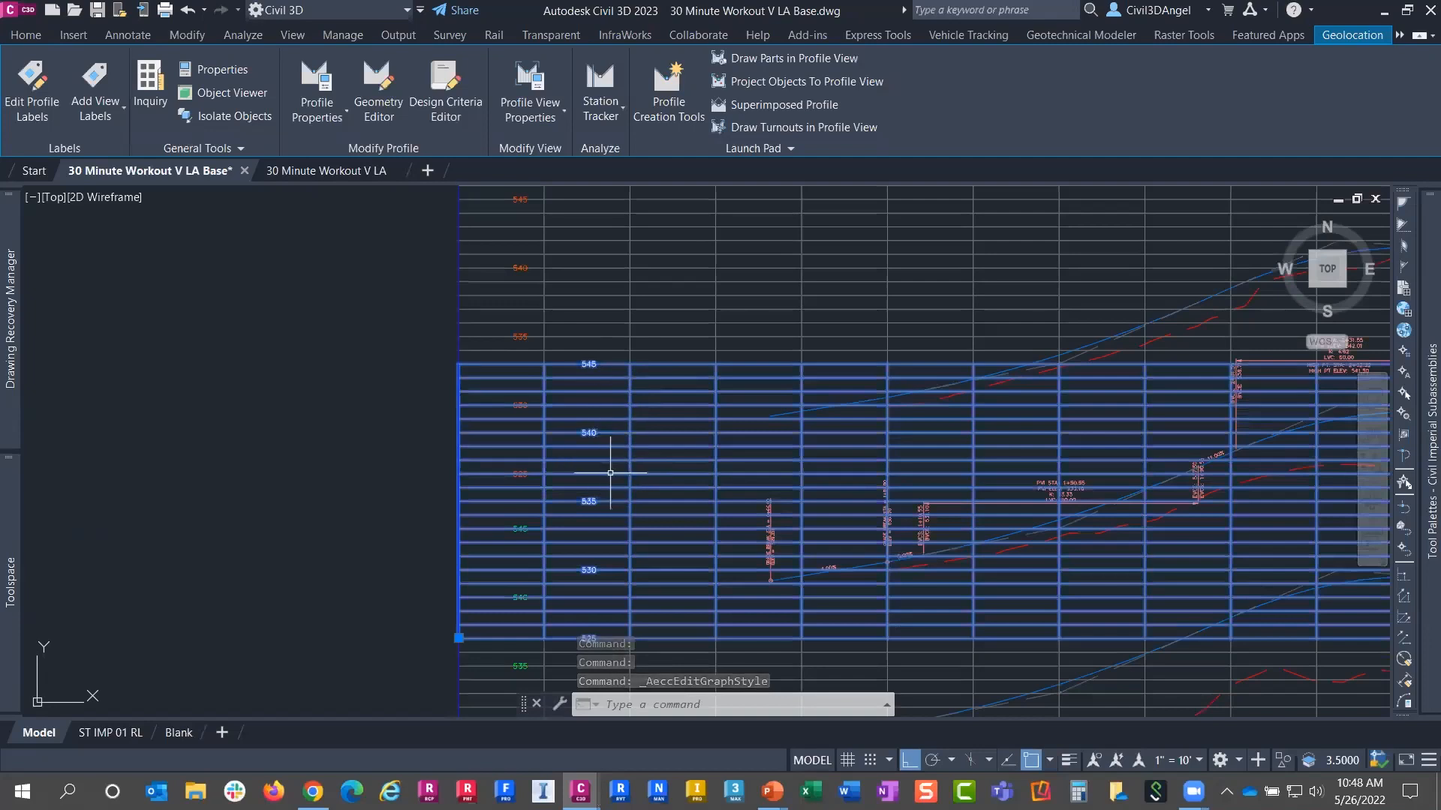
{"action": "scroll", "coordinate": [834, 576], "scroll_direction": "up", "scroll_amount": 2}
{"action": "scroll", "coordinate": [836, 578], "scroll_direction": "up", "scroll_amount": 1}
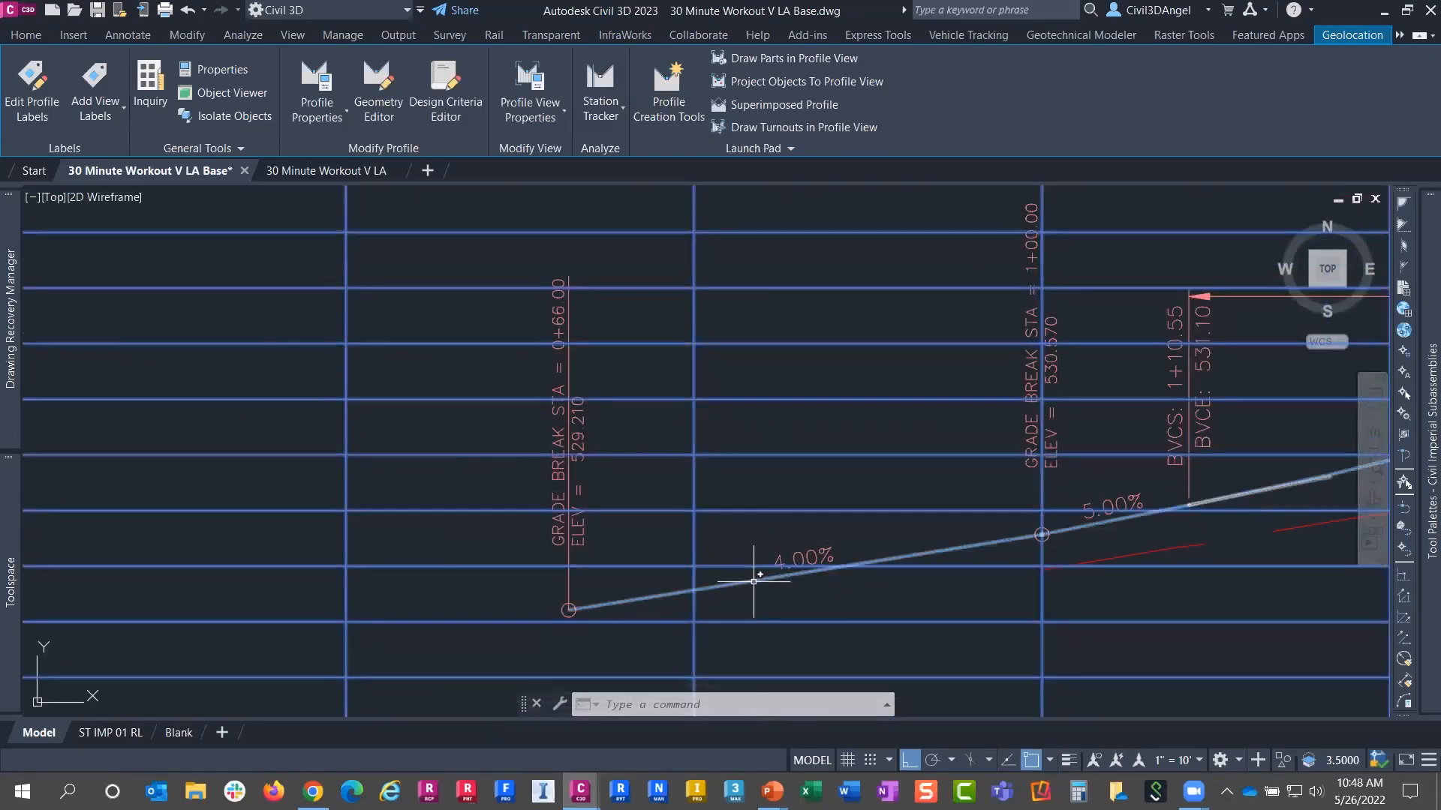
{"action": "scroll", "coordinate": [753, 581], "scroll_direction": "down", "scroll_amount": 5}
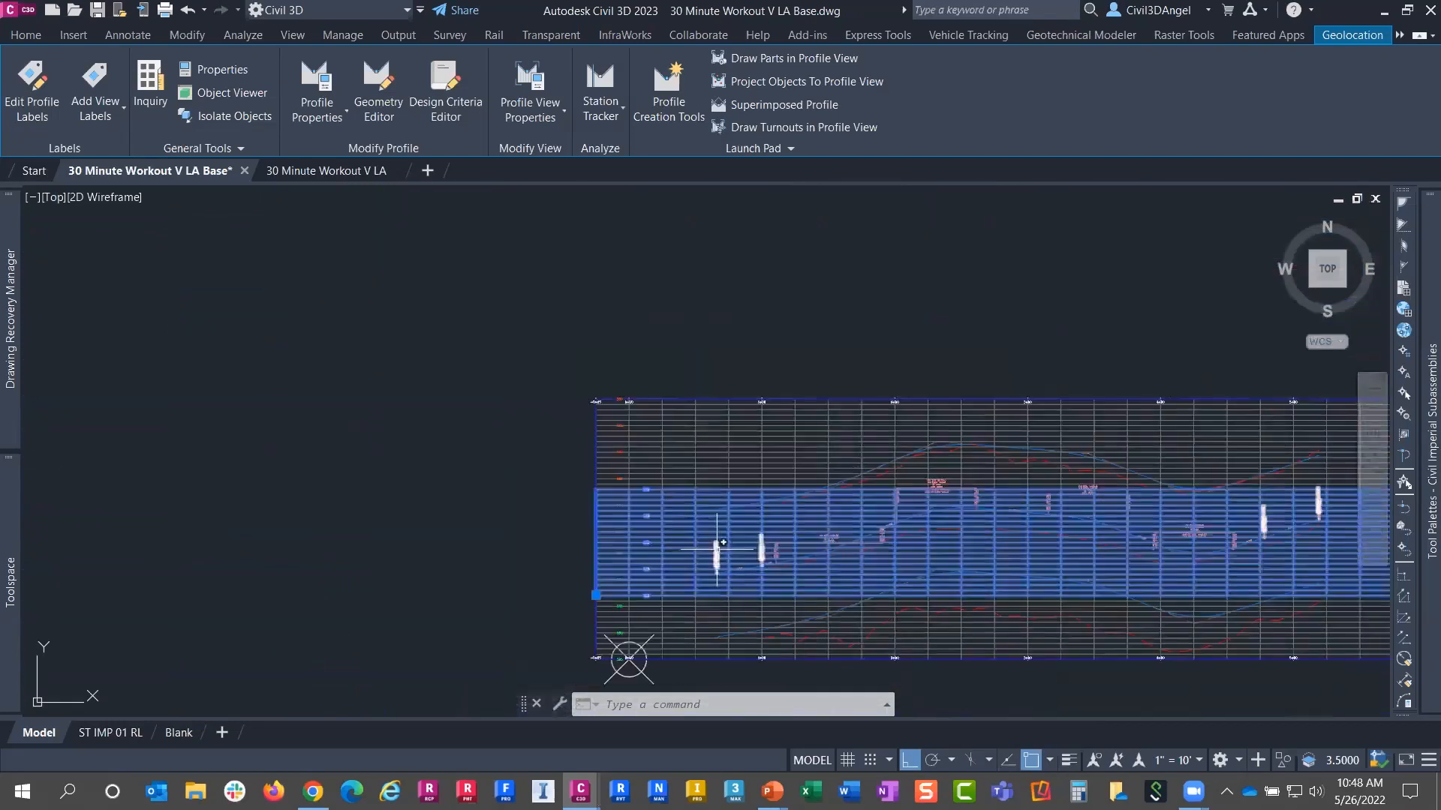
{"action": "scroll", "coordinate": [713, 545], "scroll_direction": "down", "scroll_amount": 1}
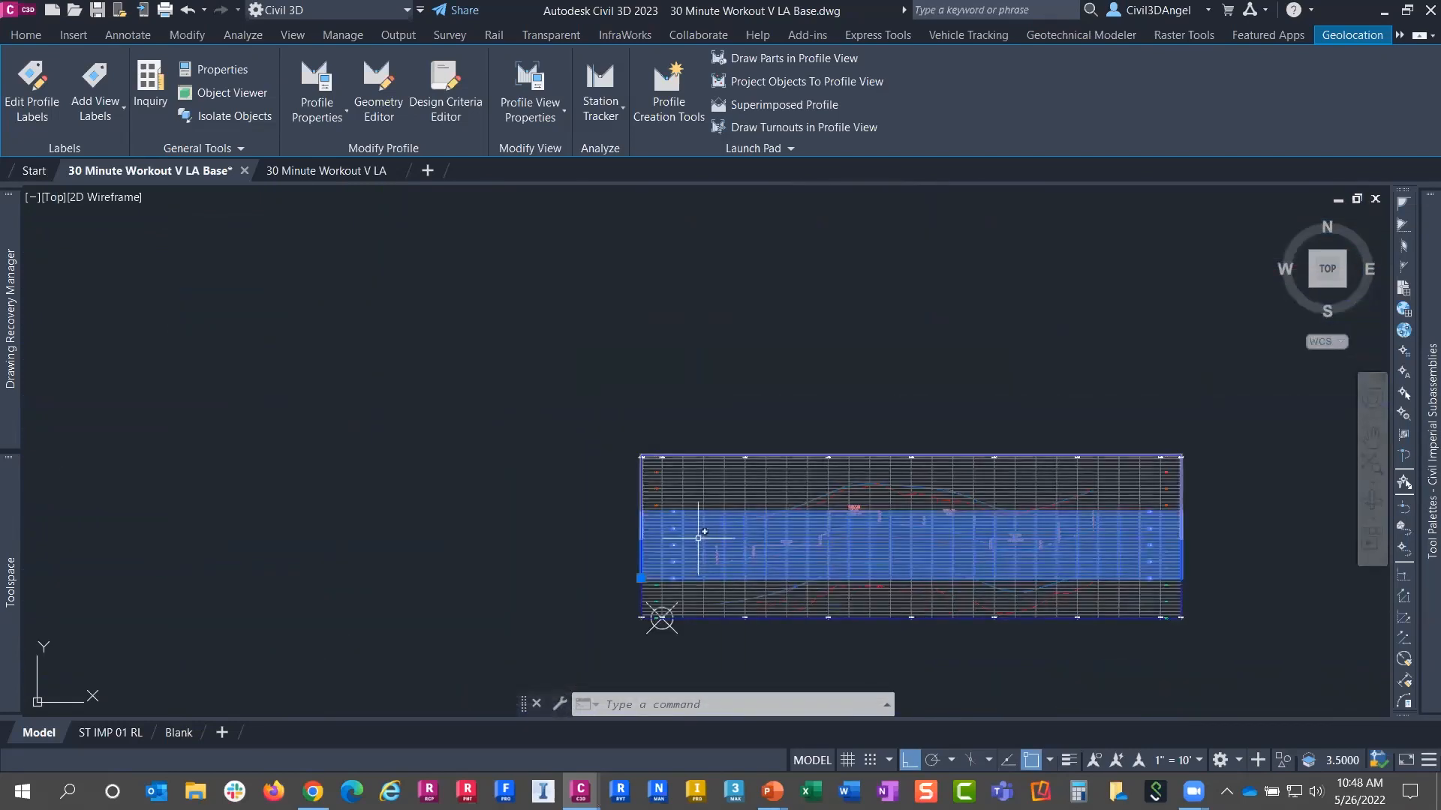
{"action": "key", "text": "Escape"}
{"action": "key", "text": "Escape"}
{"action": "key", "text": "Escape"}
{"action": "middle_click_drag", "start_coordinate": [683, 446], "coordinate": [658, 343]}
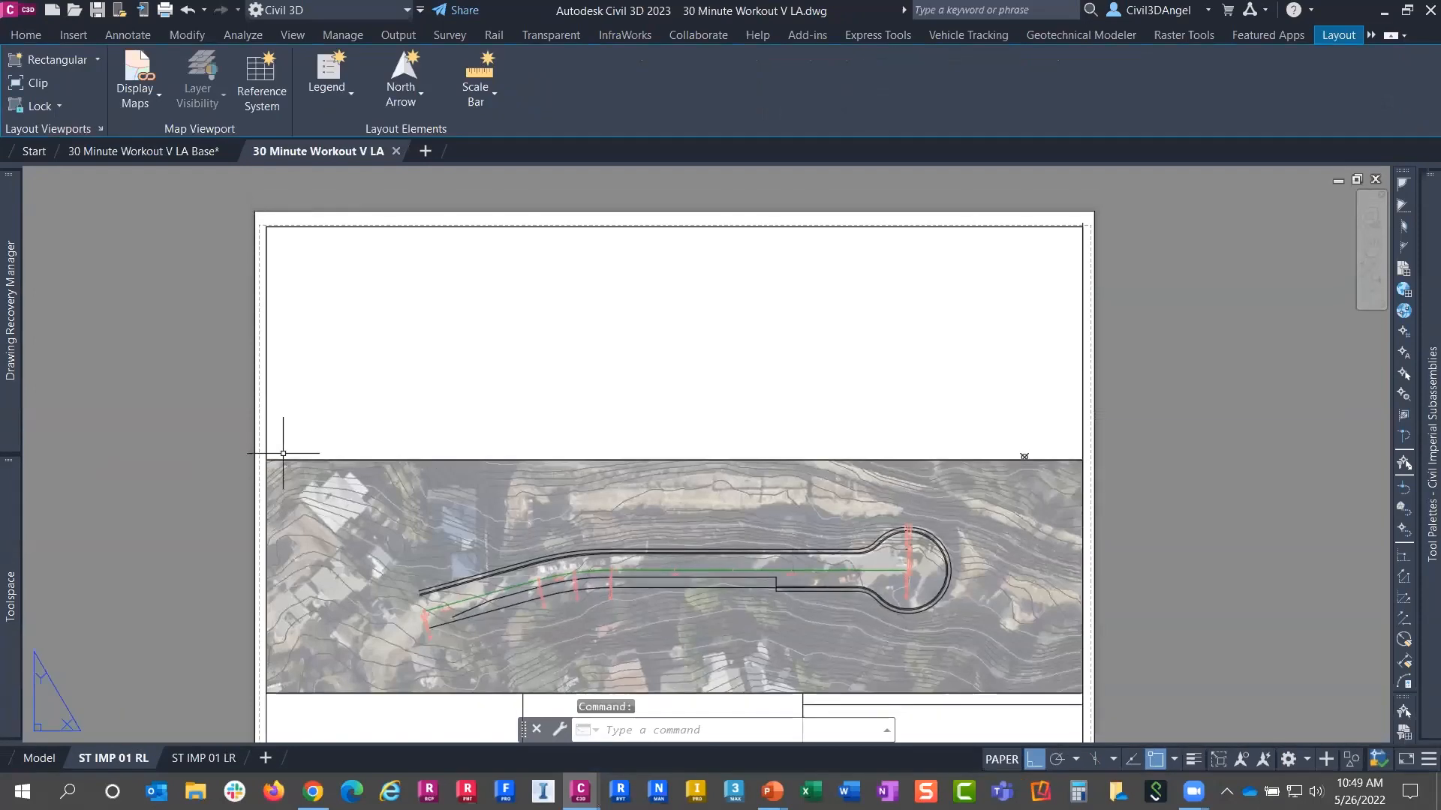
Review the ST IMP 01 RL layout and the model space site plan in 30 Minute Workout V LA.dwg, closing Project Explorer
{"action": "middle_click_drag", "start_coordinate": [228, 513], "coordinate": [249, 416]}
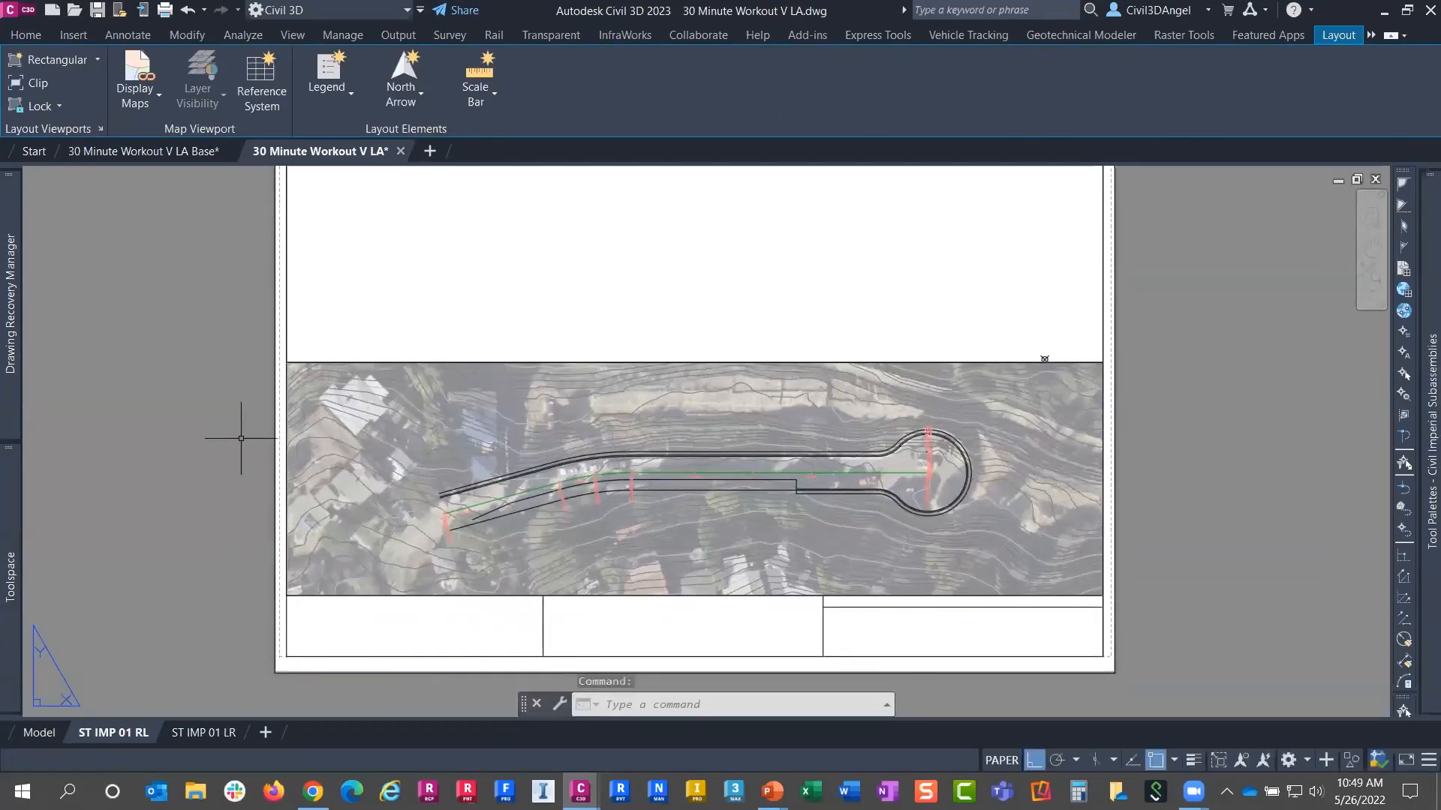
{"action": "left_click", "coordinate": [36, 732]}
{"action": "scroll", "coordinate": [547, 487], "scroll_direction": "down", "scroll_amount": 4}
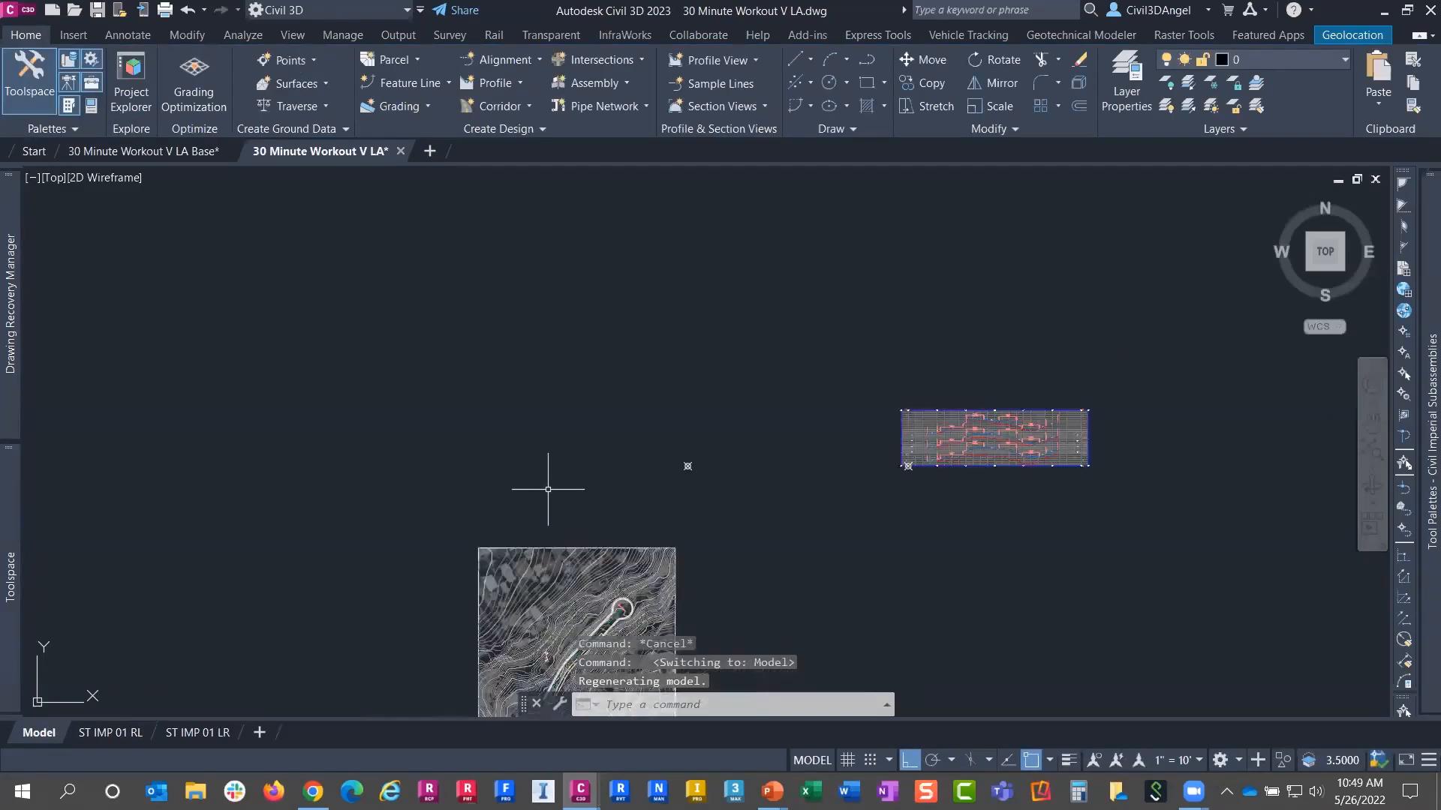
{"action": "middle_click_drag", "start_coordinate": [550, 494], "coordinate": [589, 393]}
{"action": "scroll", "coordinate": [633, 523], "scroll_direction": "up", "scroll_amount": 4}
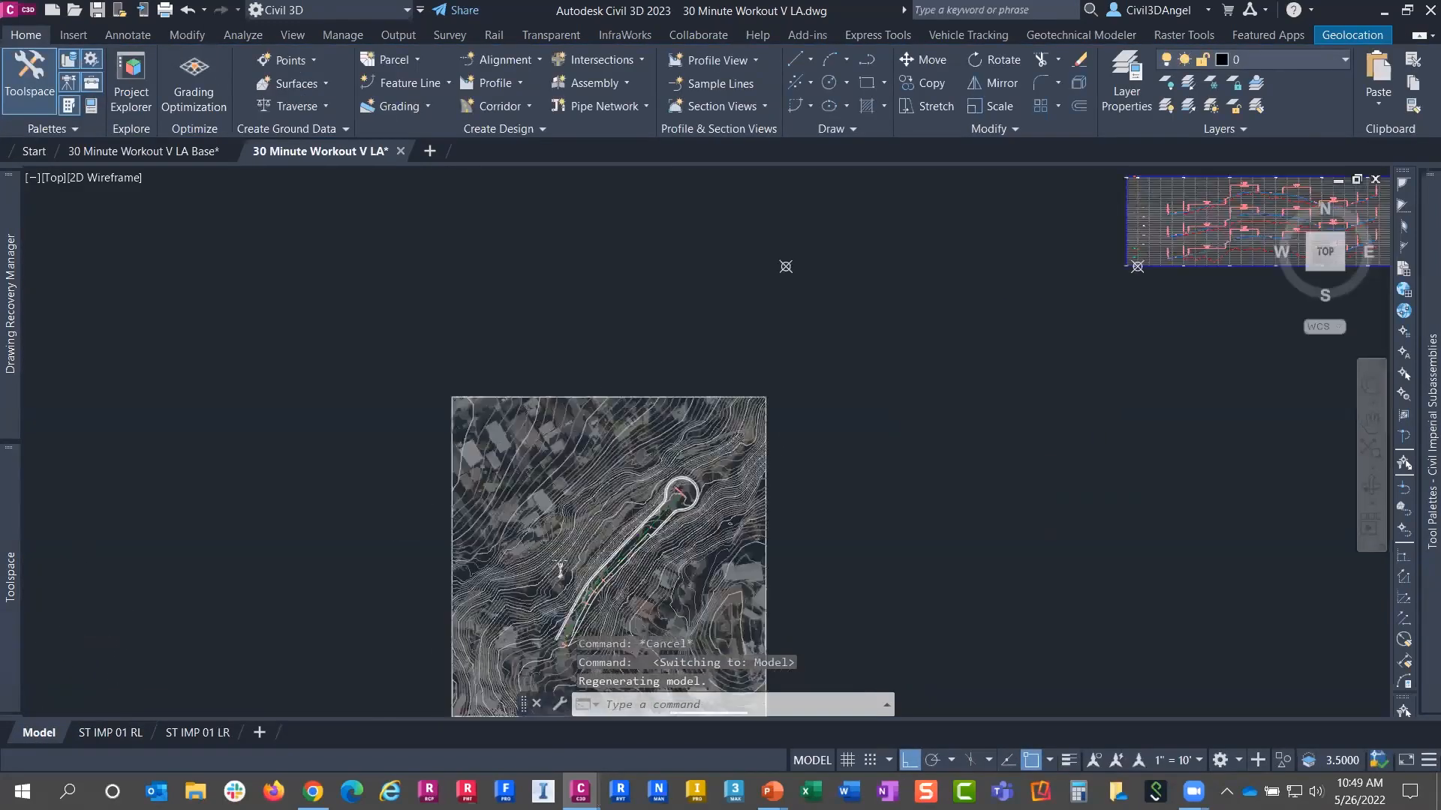
{"action": "scroll", "coordinate": [646, 518], "scroll_direction": "up", "scroll_amount": 4}
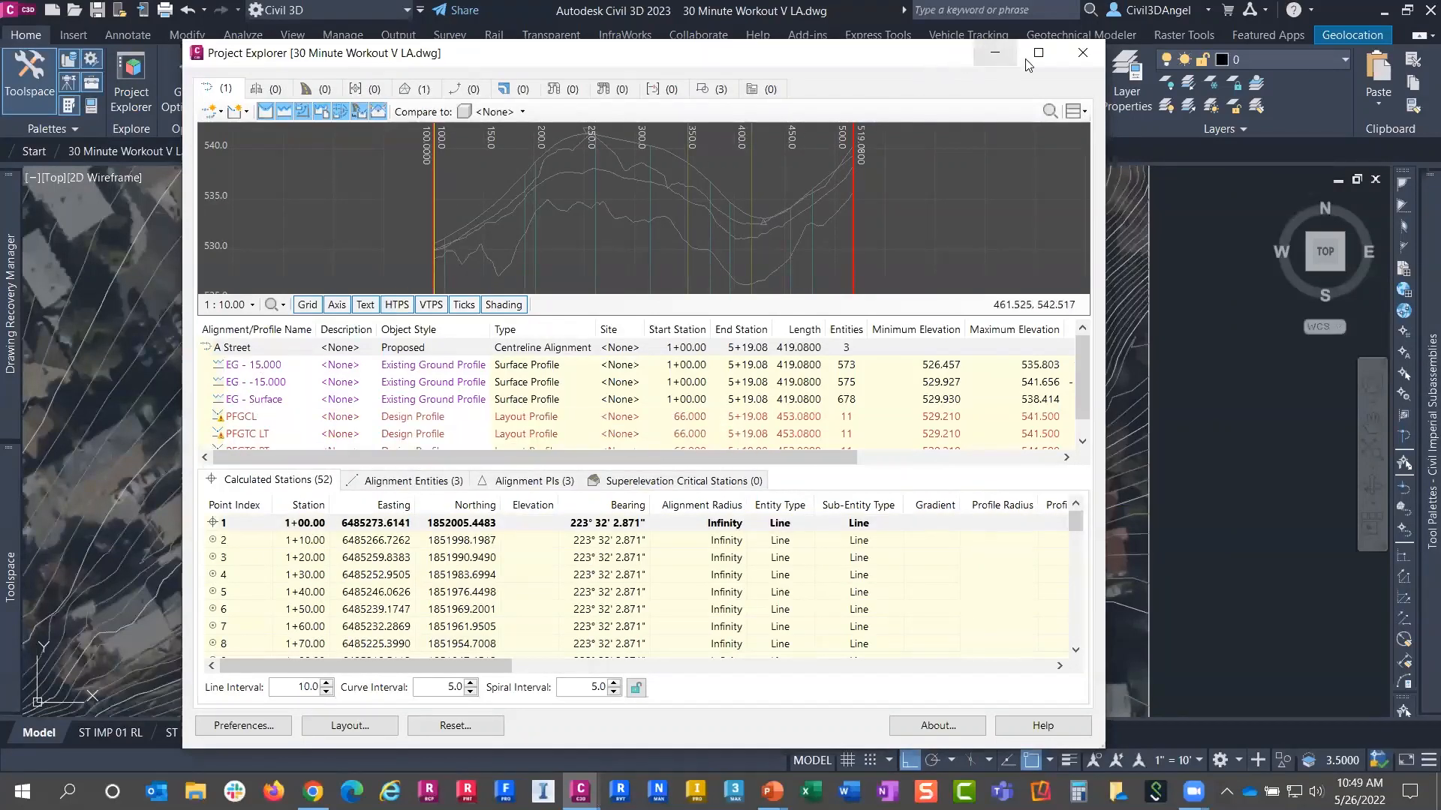
{"action": "left_click", "coordinate": [1083, 53]}
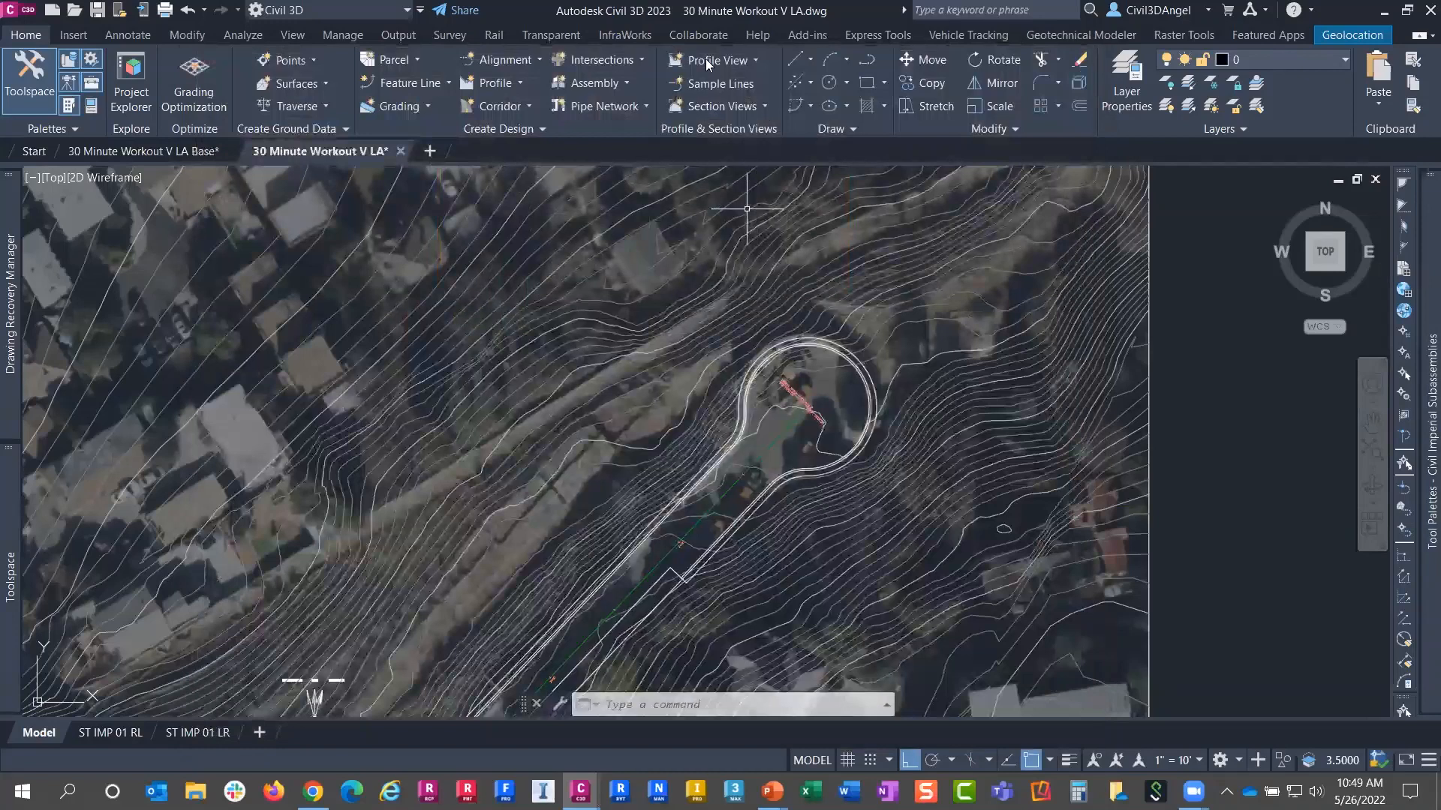
Start a profile view for A Street using the 30 min Stacked MIDDLE RL style, with offset profiles shown in vertically stacked views
{"action": "left_click", "coordinate": [709, 60]}
{"action": "left_click", "coordinate": [713, 90]}
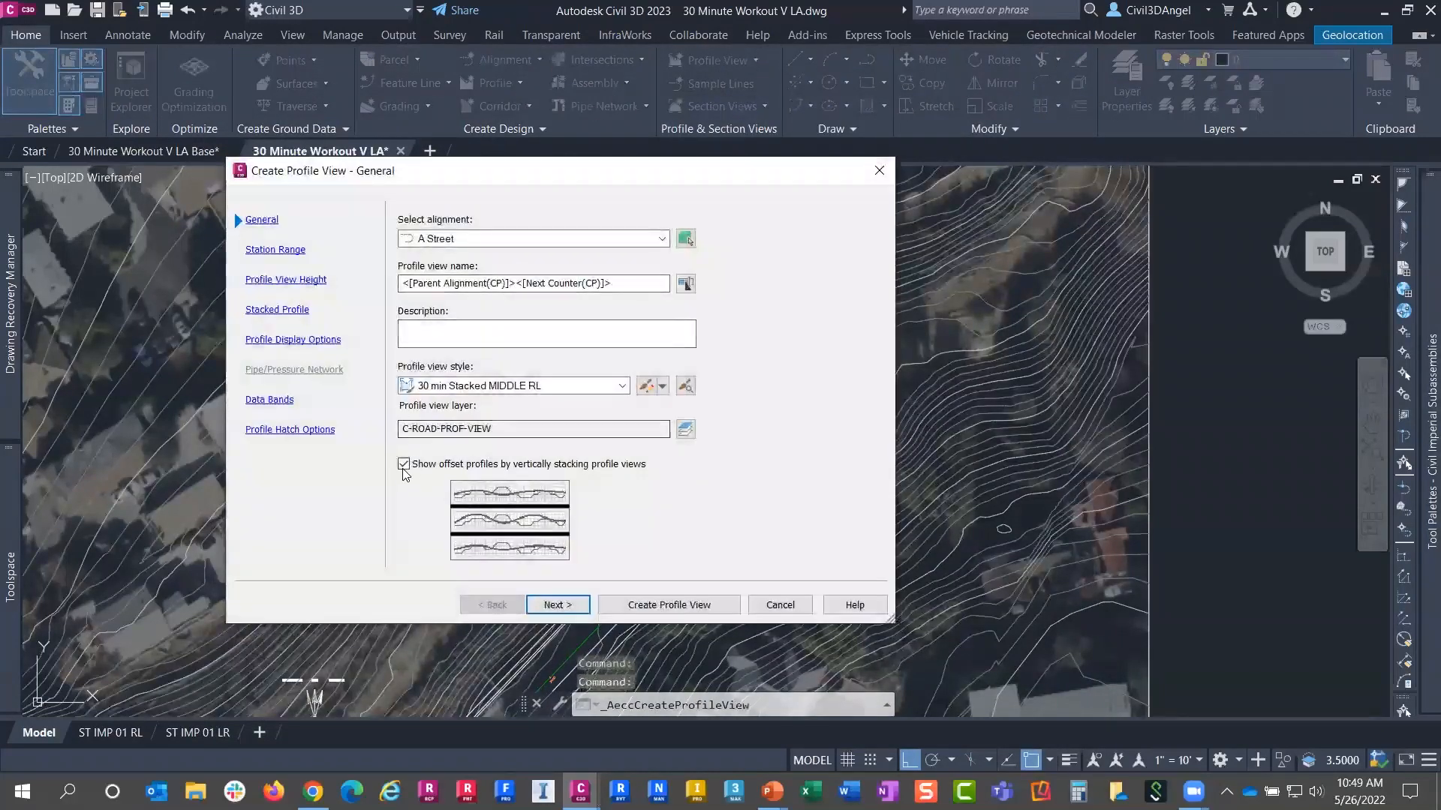
{"action": "left_click", "coordinate": [404, 465]}
{"action": "left_click", "coordinate": [404, 464]}
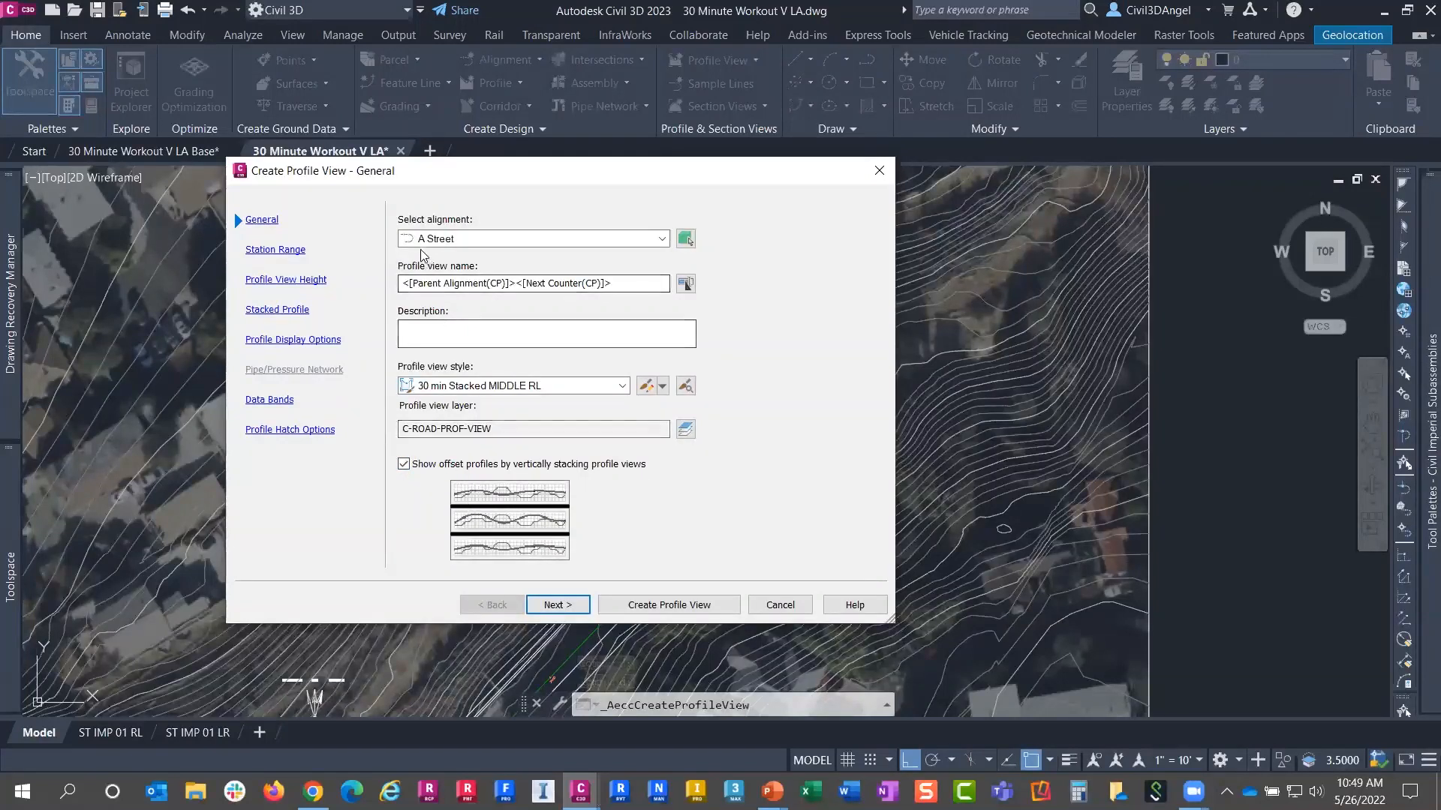
{"action": "left_click", "coordinate": [558, 605]}
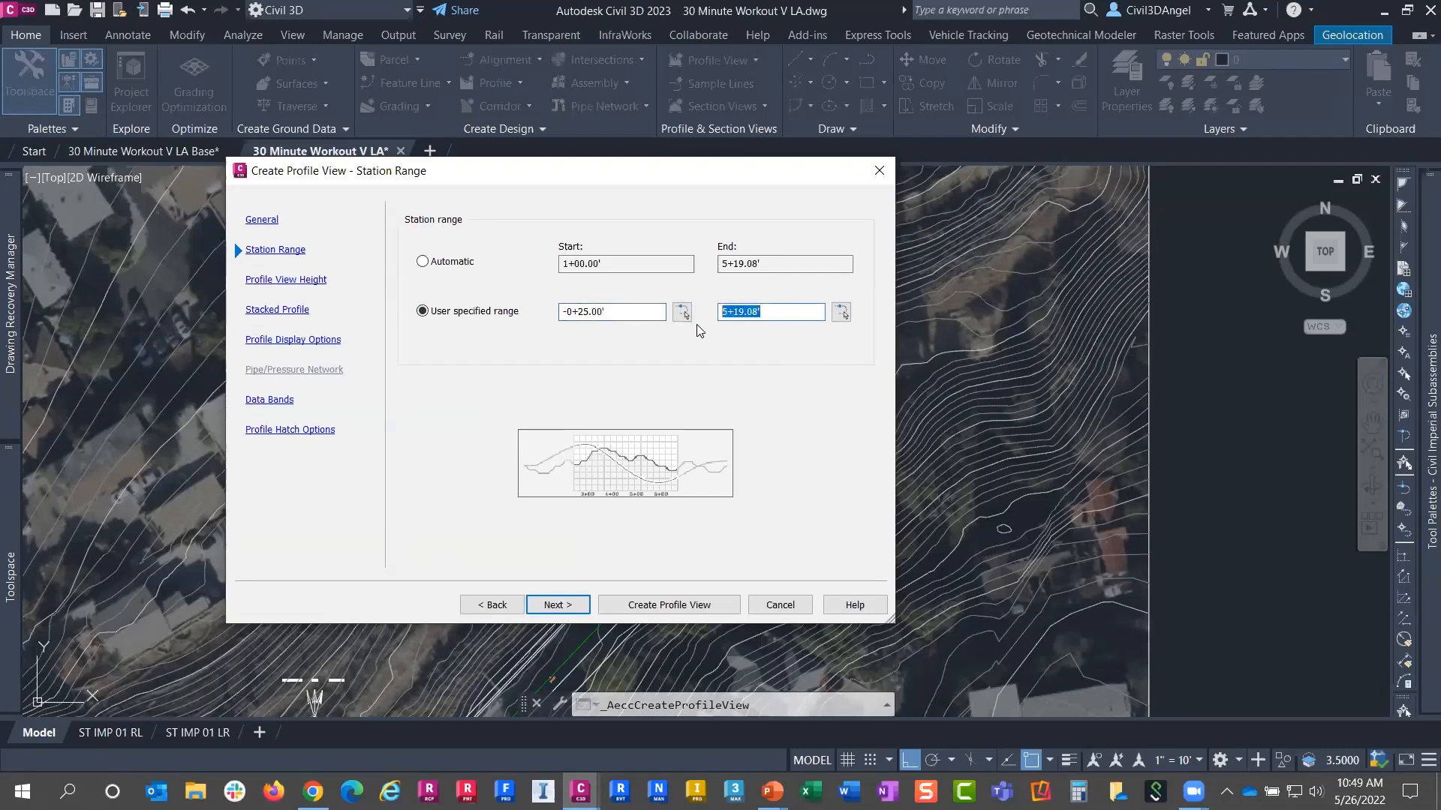
Set the profile view's end station to 625, keeping automatic height and three RL-styled stacked views with a -32.00' gap
{"action": "type", "text": "625"}
{"action": "left_click", "coordinate": [564, 605]}
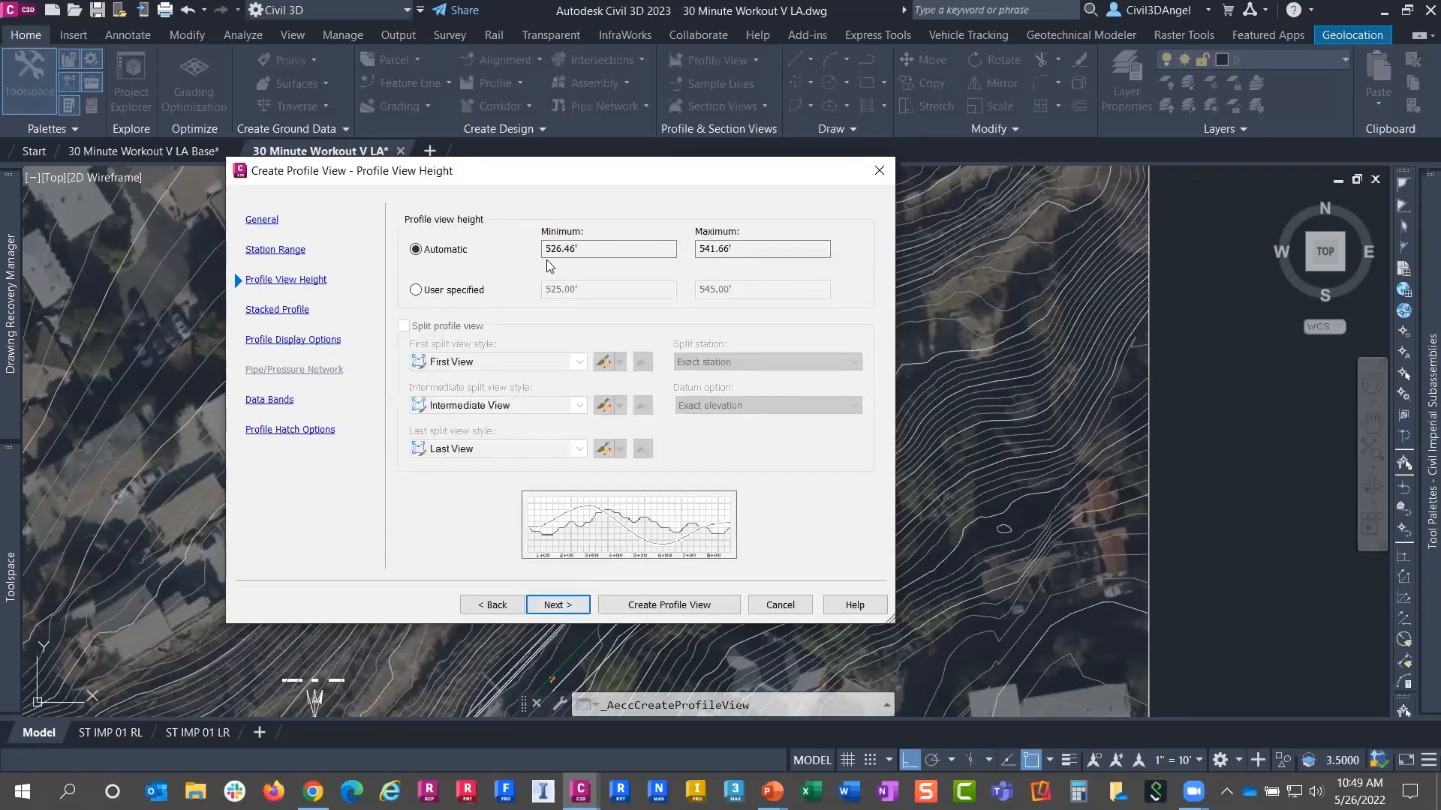
{"action": "left_click", "coordinate": [549, 609]}
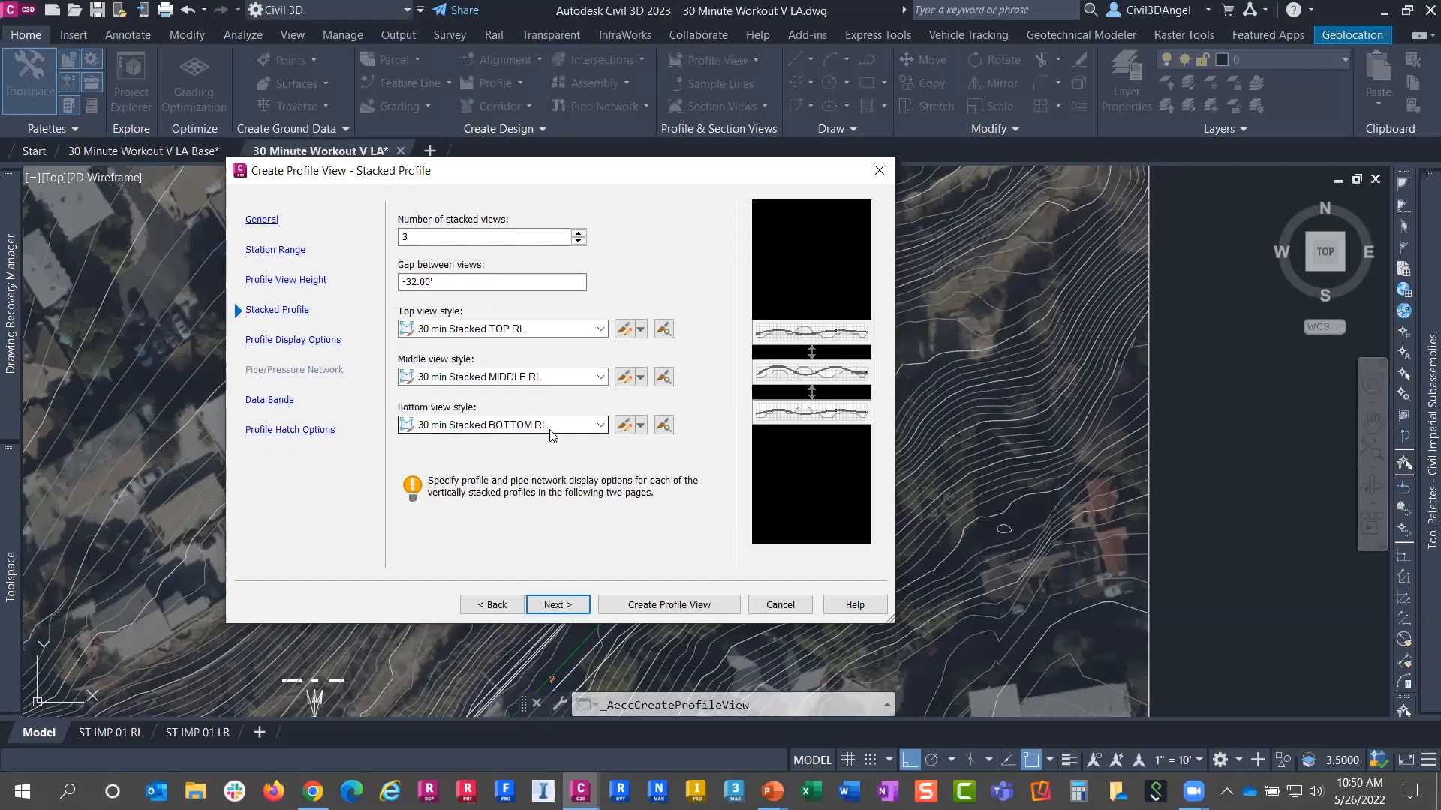
{"action": "left_click", "coordinate": [557, 605]}
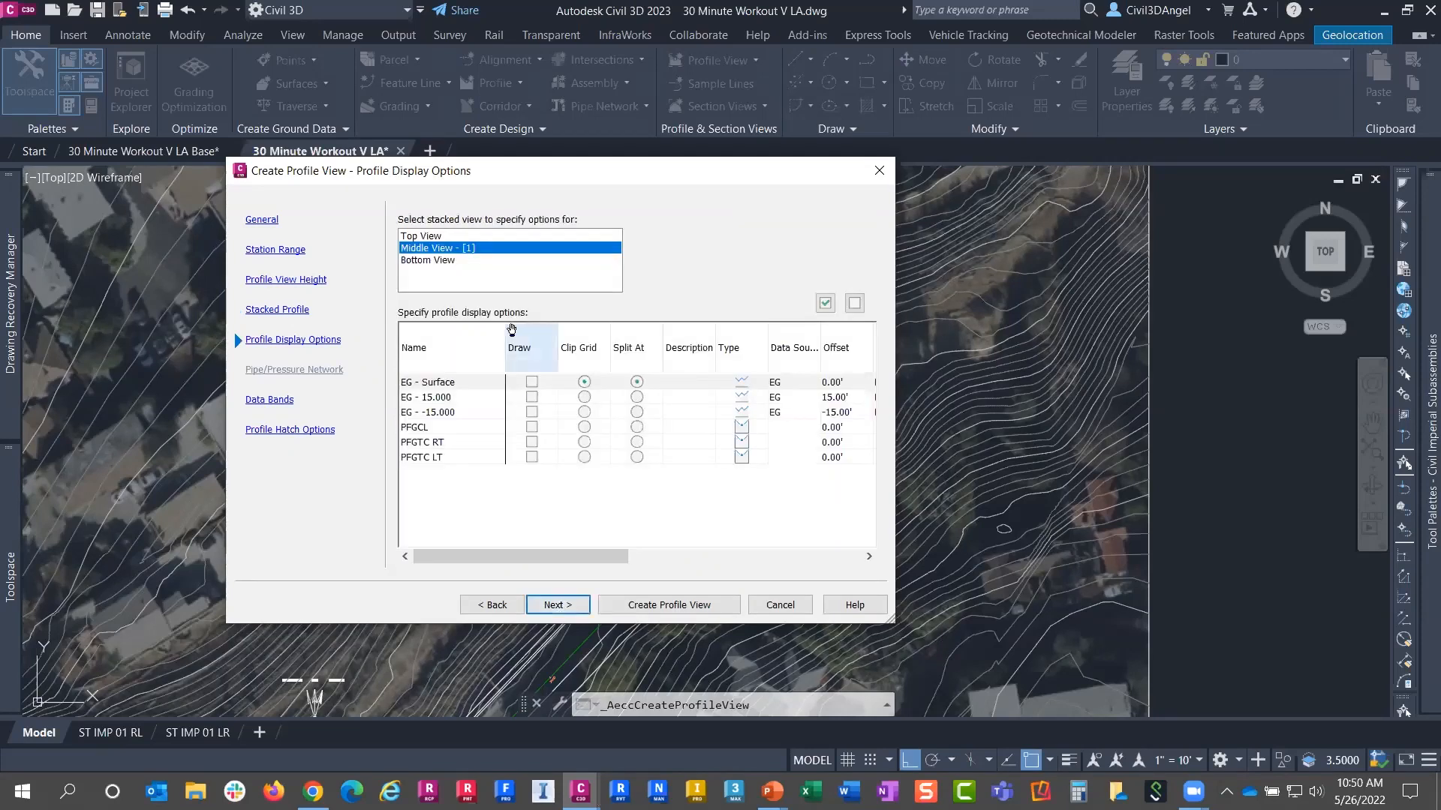
Draw EG - Surface and PFGCL in the middle view, and EG - 15.000 and PFGTC RT in the top view
{"action": "left_click", "coordinate": [532, 383]}
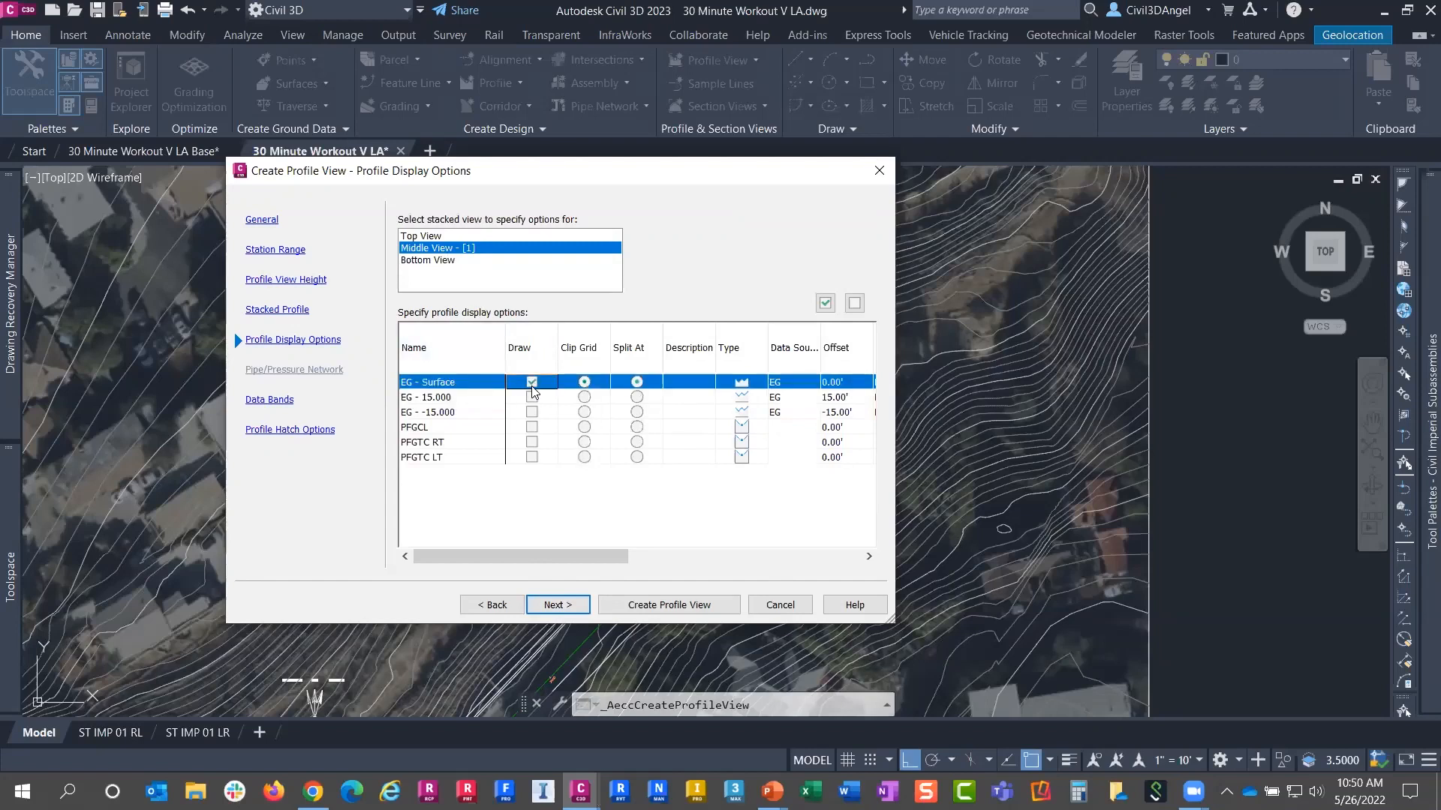
{"action": "left_click", "coordinate": [534, 428]}
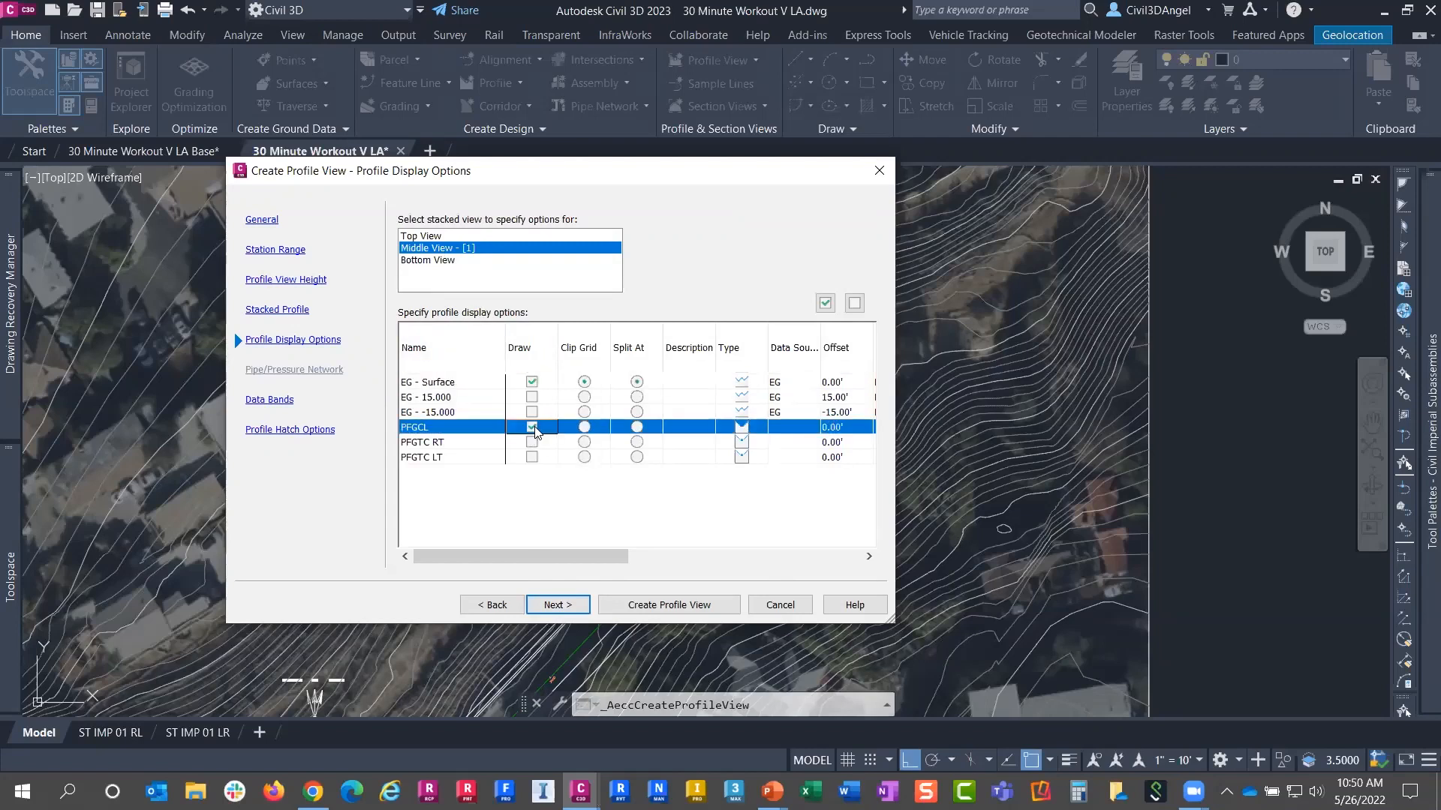
{"action": "left_click", "coordinate": [458, 238]}
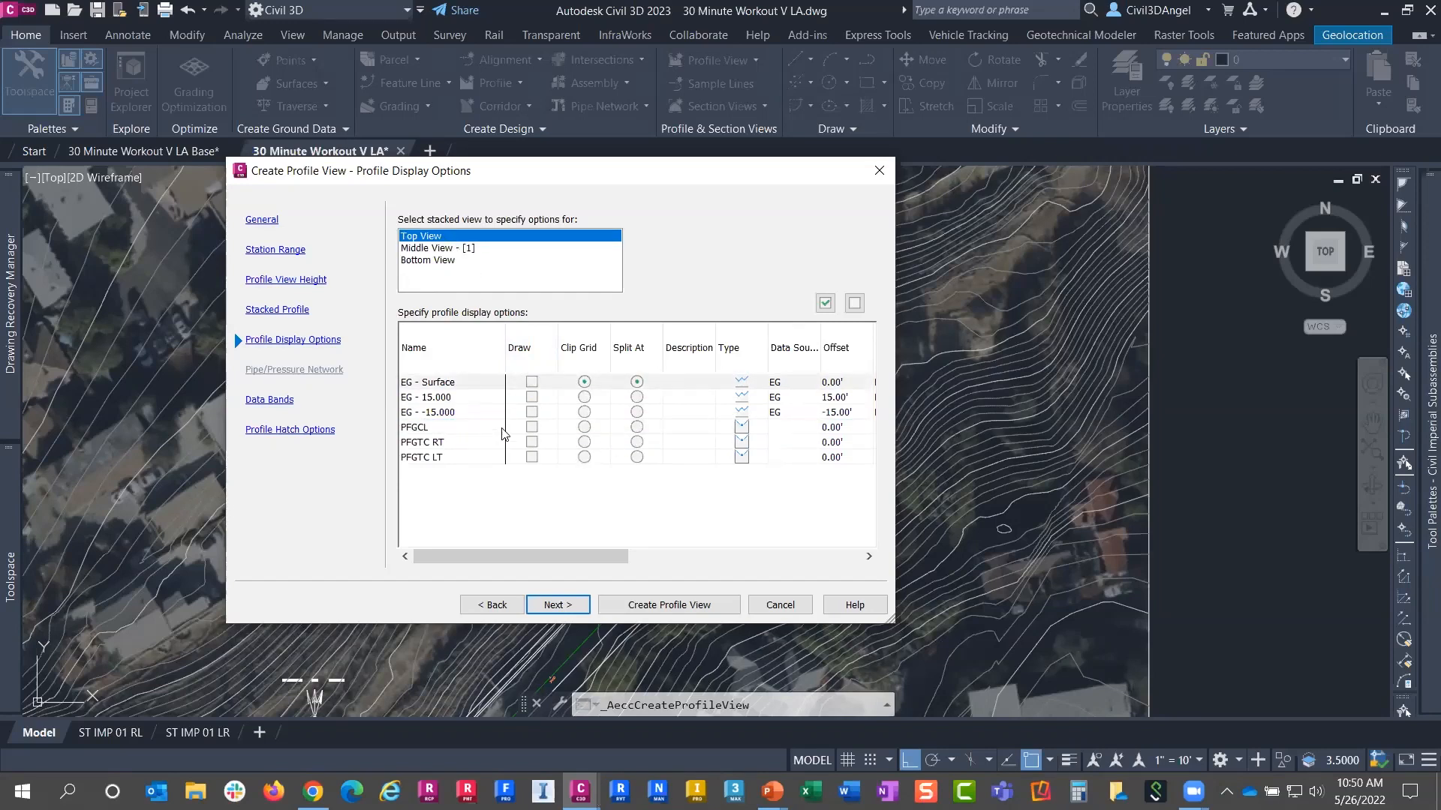
{"action": "left_click", "coordinate": [532, 397]}
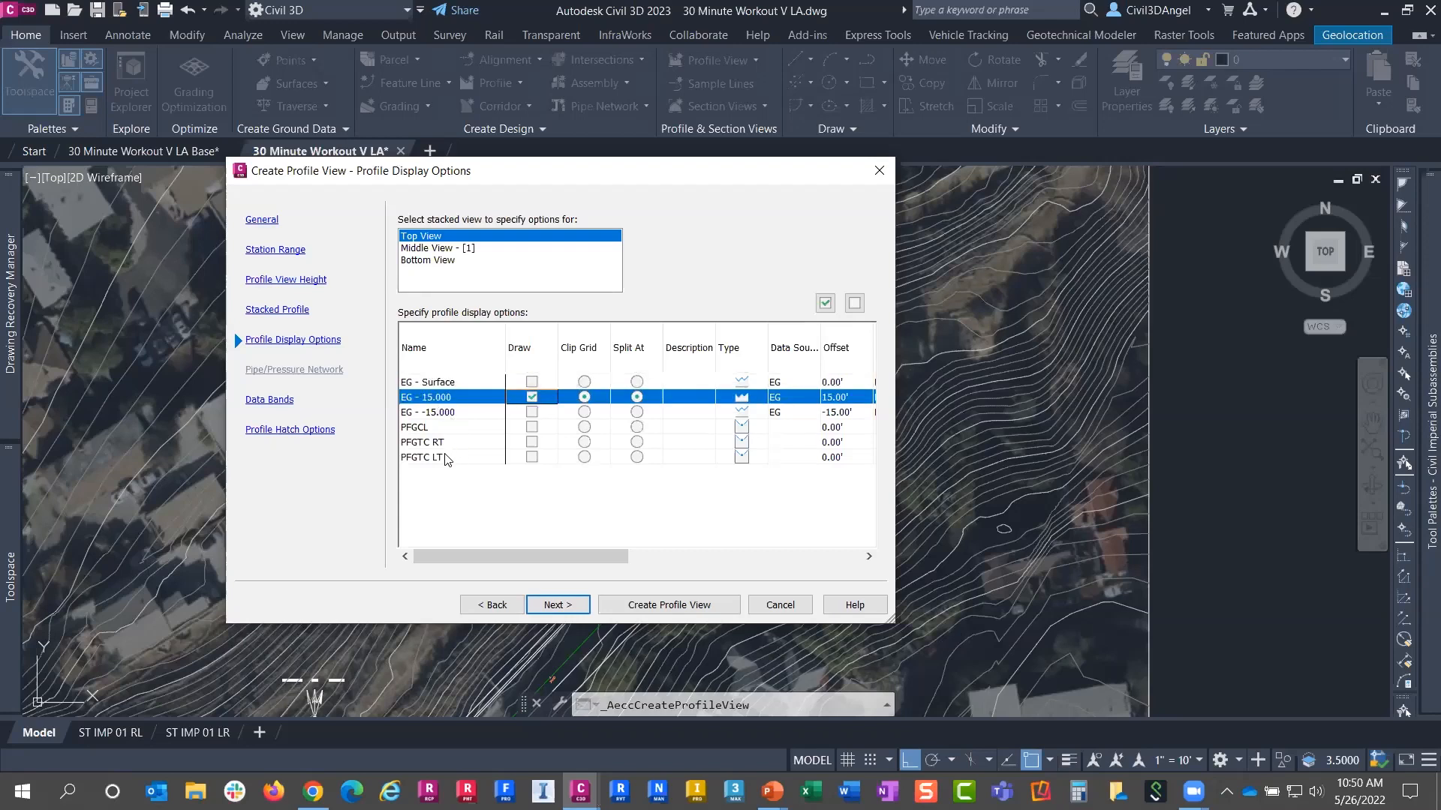
{"action": "left_click", "coordinate": [531, 443]}
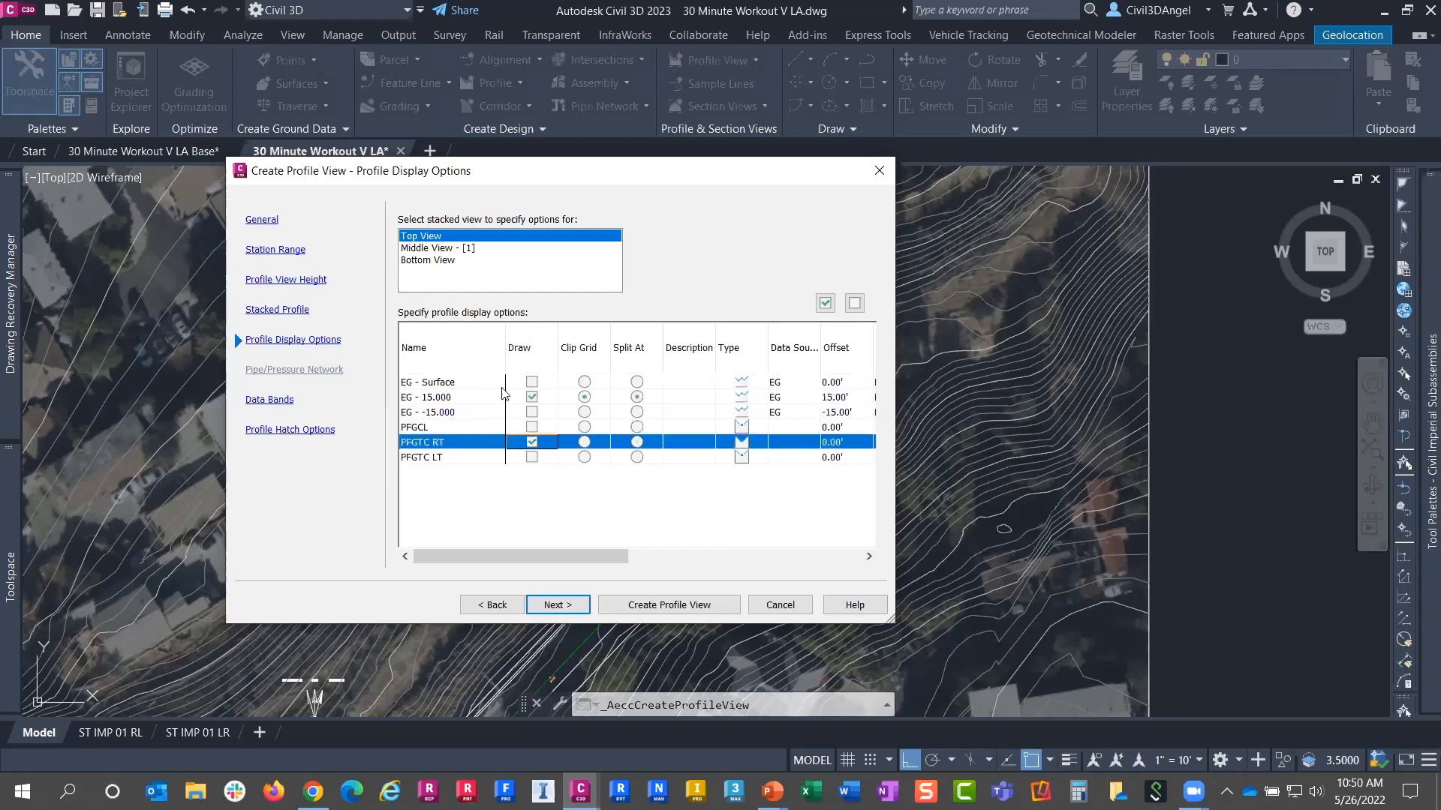
Draw the PFGTC LT and EG - -15.000 profiles in the bottom stacked view
{"action": "left_click", "coordinate": [440, 261]}
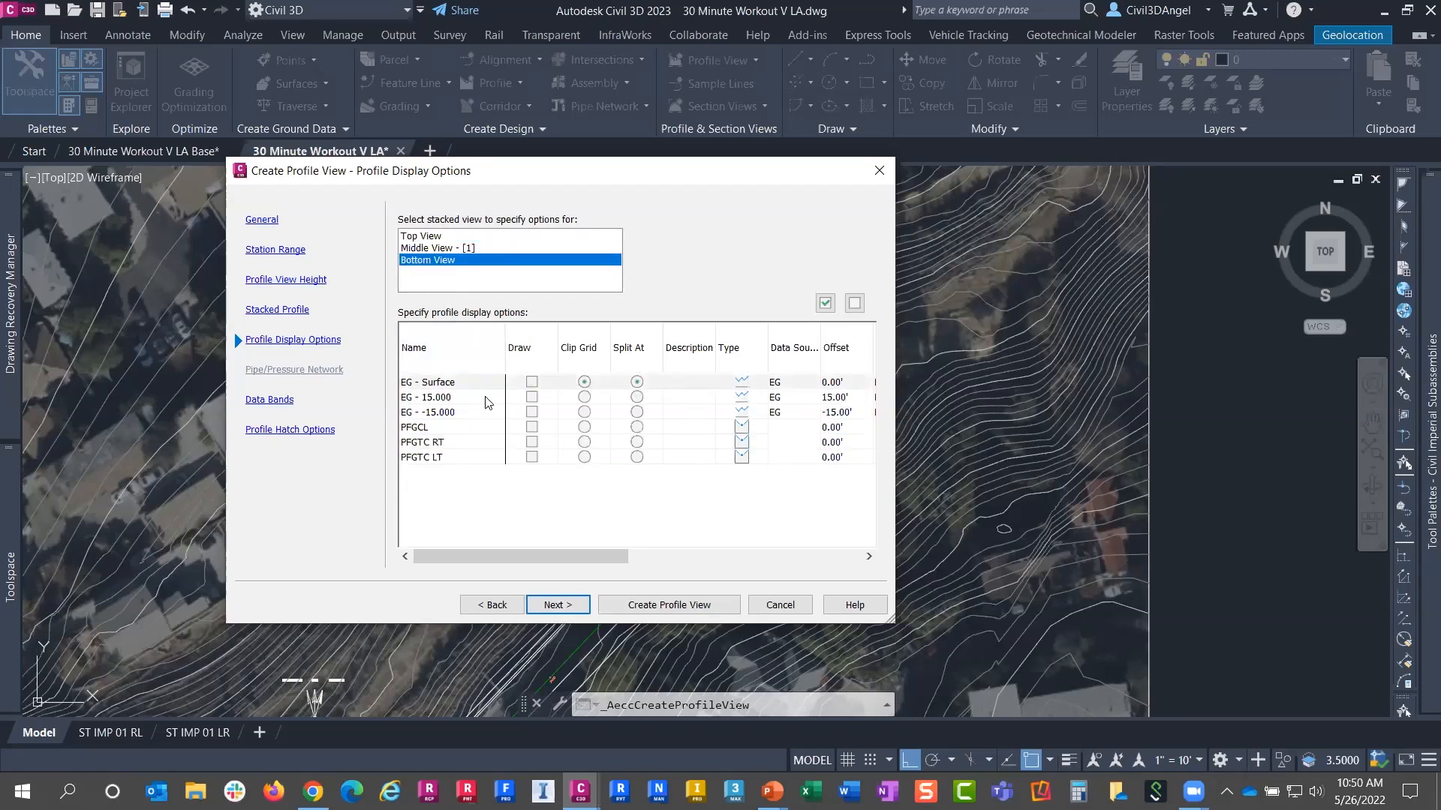
{"action": "left_click", "coordinate": [532, 456]}
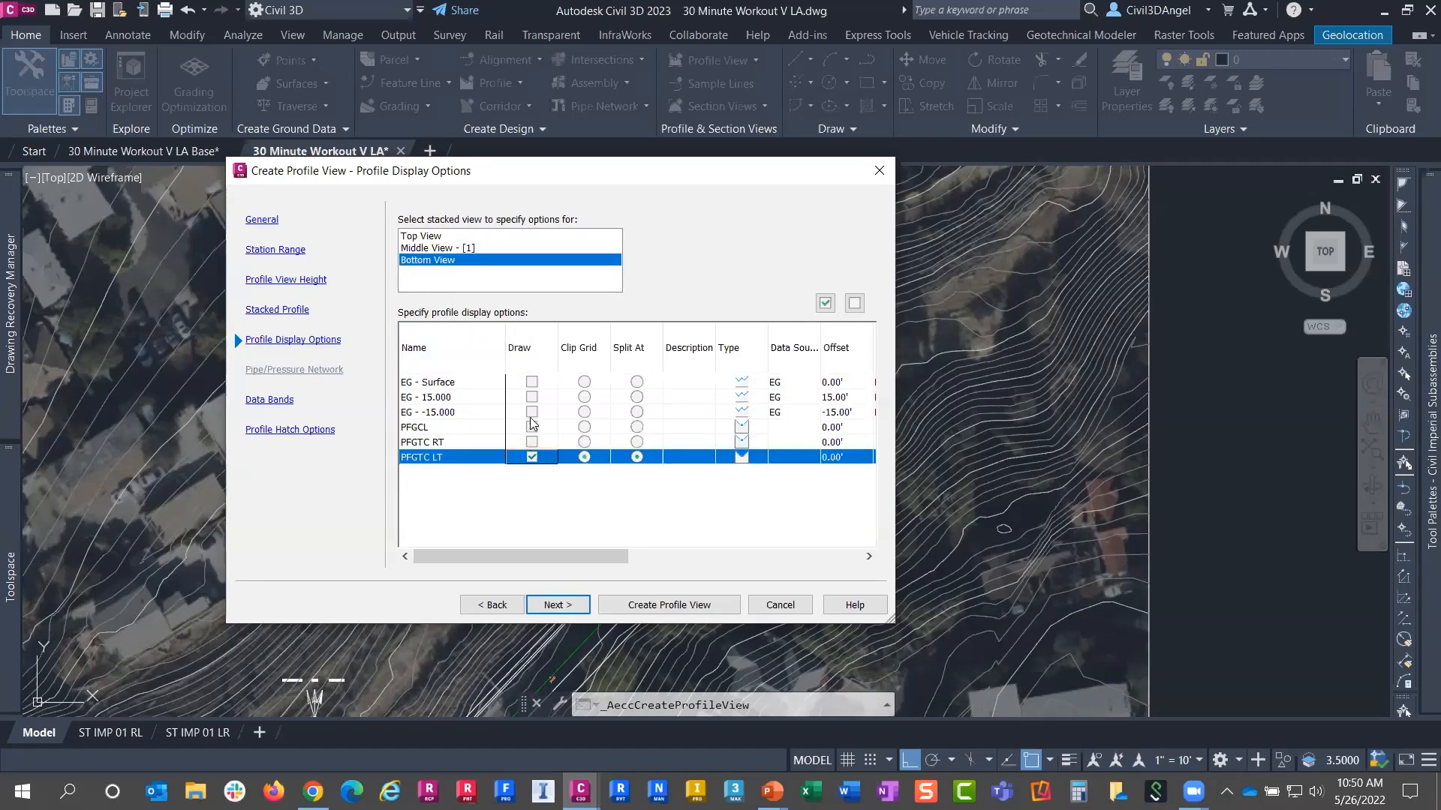
{"action": "left_click", "coordinate": [532, 414]}
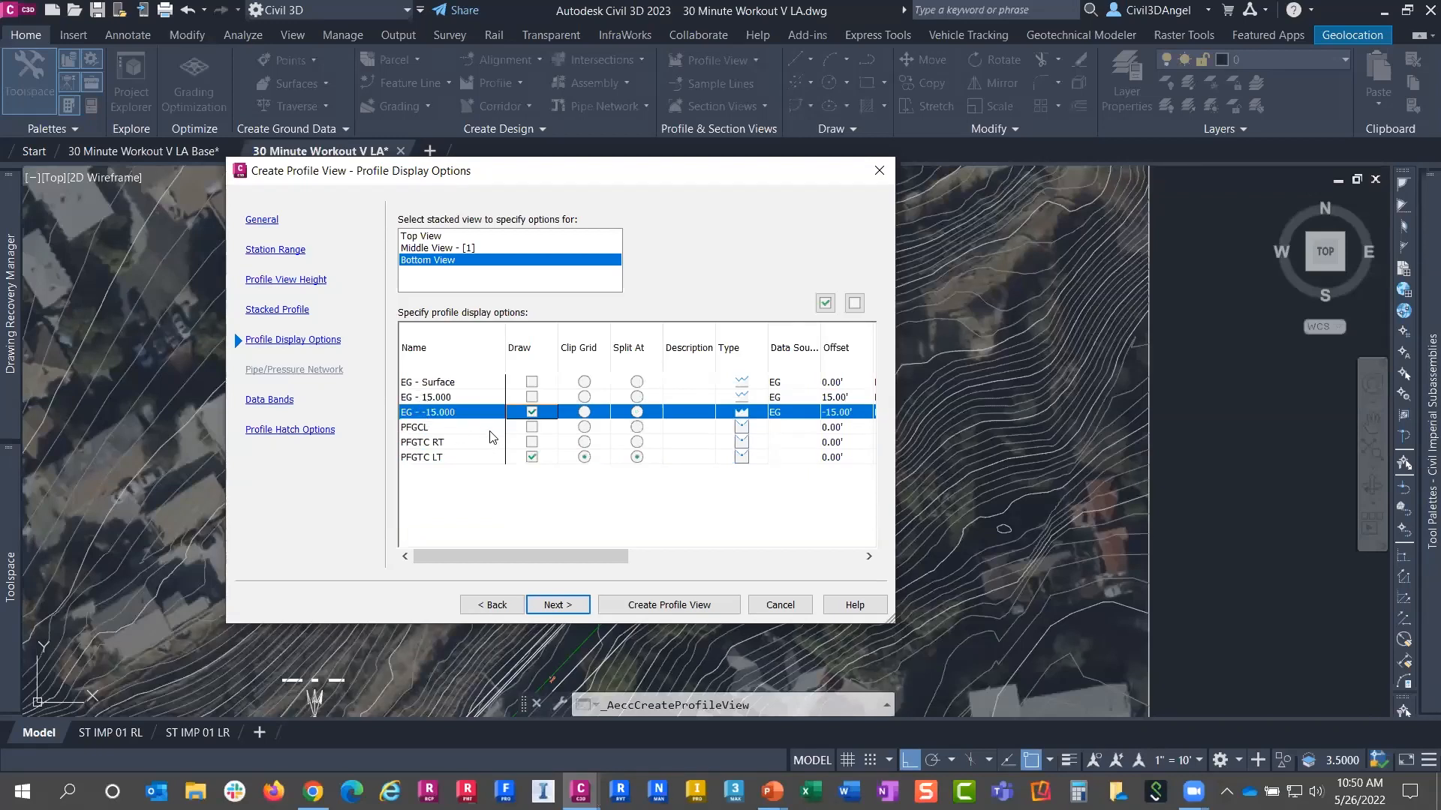
Assign the 30 min RL profile label set to the PFGTC LT profile in the bottom view
{"action": "left_click_drag", "start_coordinate": [528, 558], "coordinate": [700, 574]}
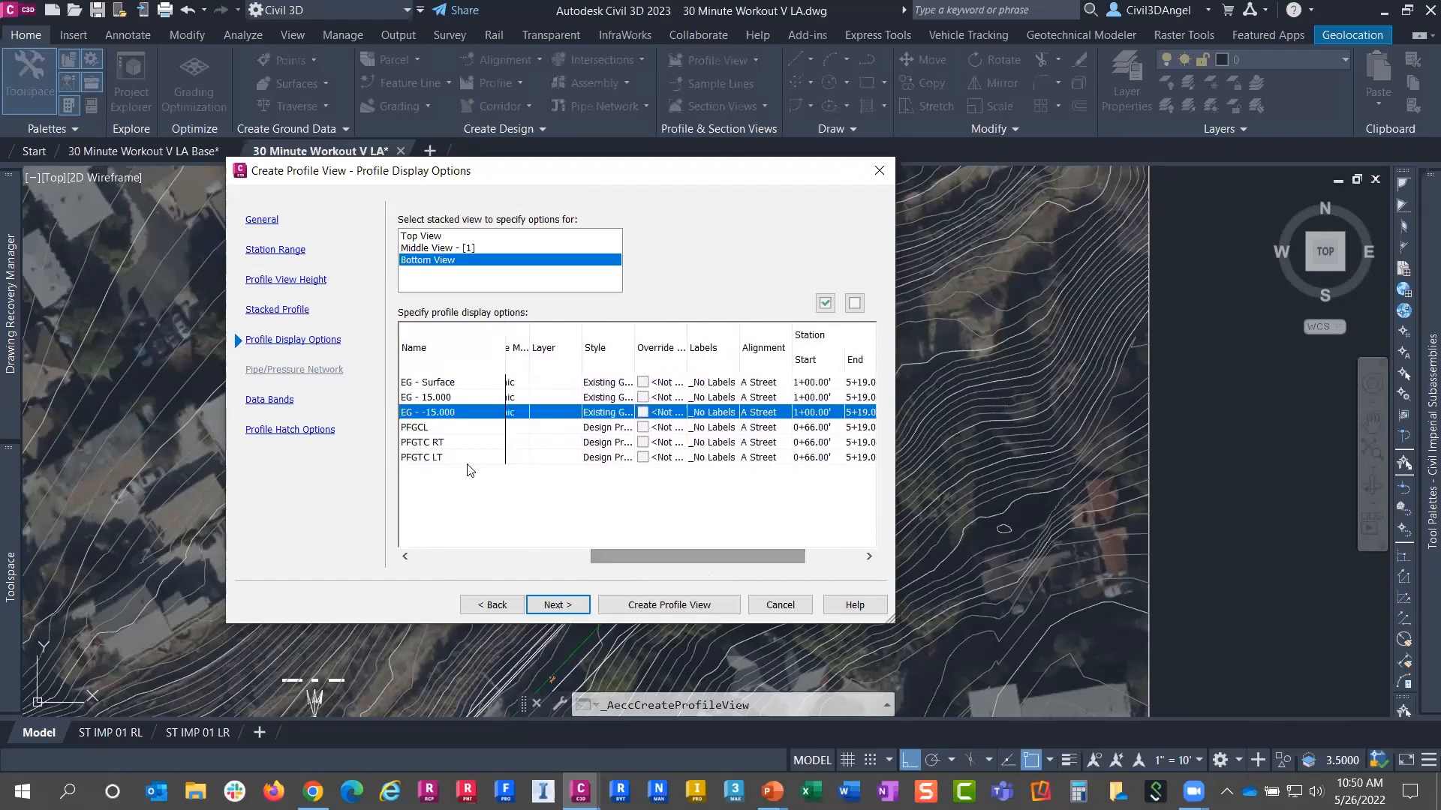
{"action": "left_click", "coordinate": [442, 456]}
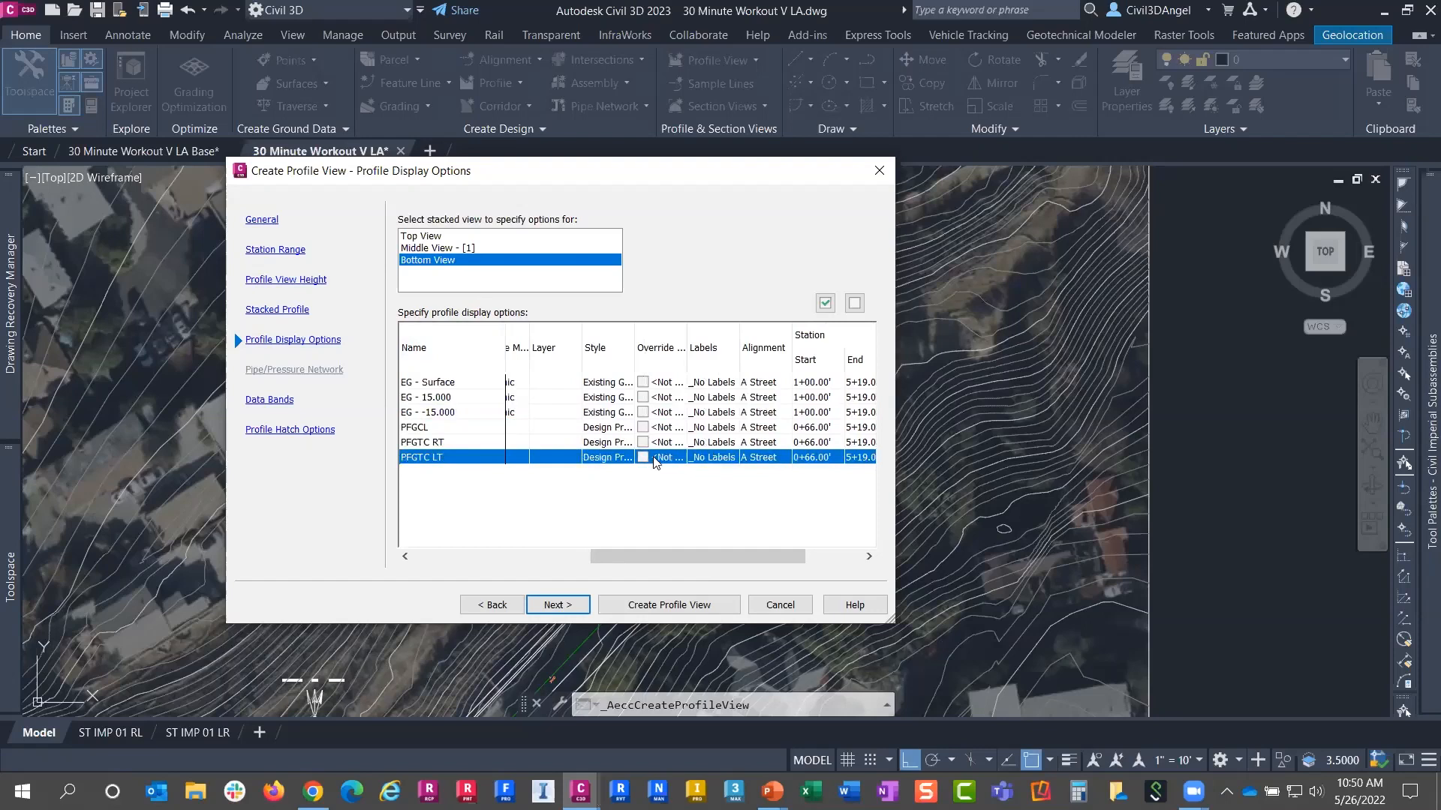
{"action": "left_click", "coordinate": [705, 458]}
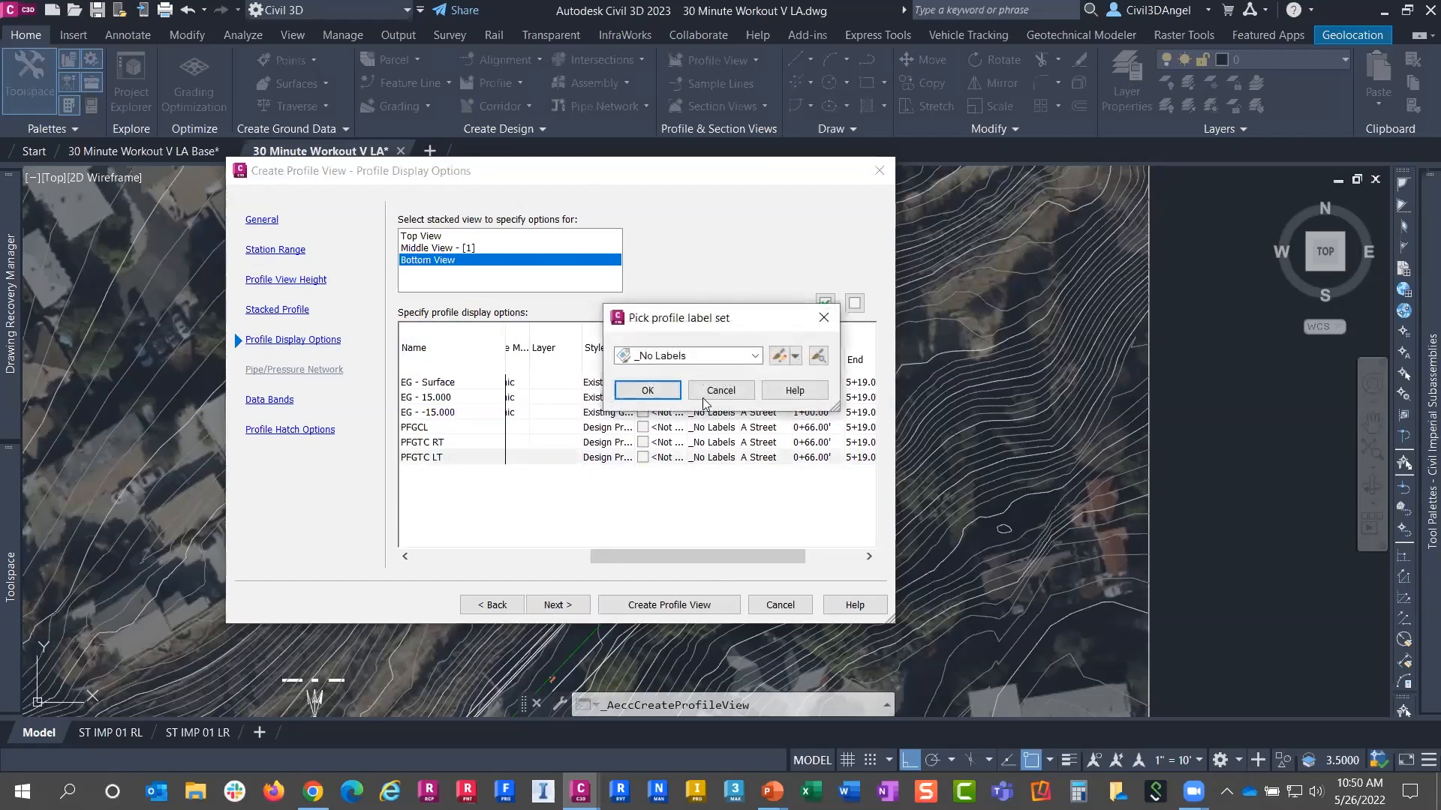
{"action": "left_click", "coordinate": [701, 356]}
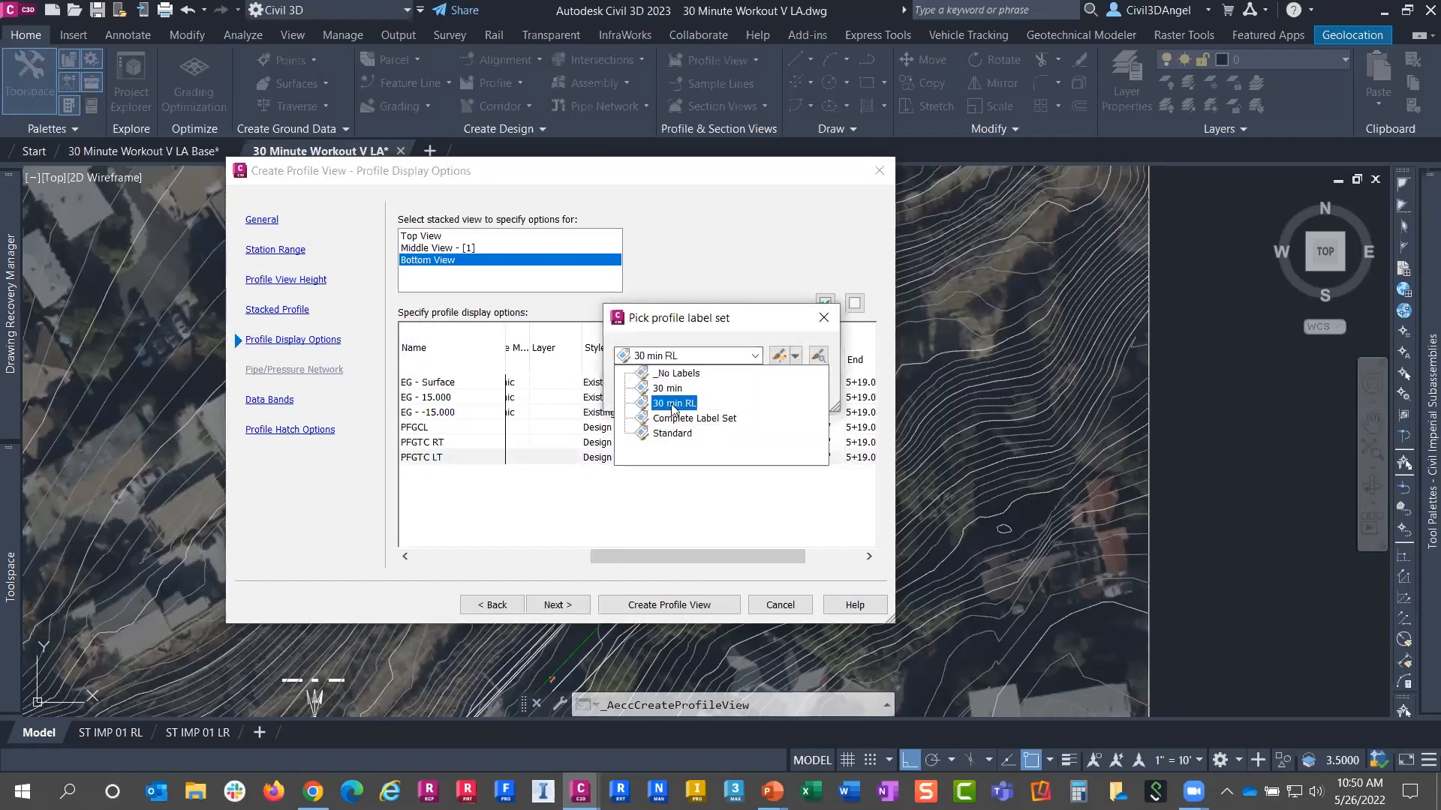
{"action": "left_click", "coordinate": [682, 403]}
{"action": "left_click", "coordinate": [646, 389]}
Assign the 30 min RL profile label set to the PFGCL profile in the middle view
{"action": "left_click", "coordinate": [435, 248]}
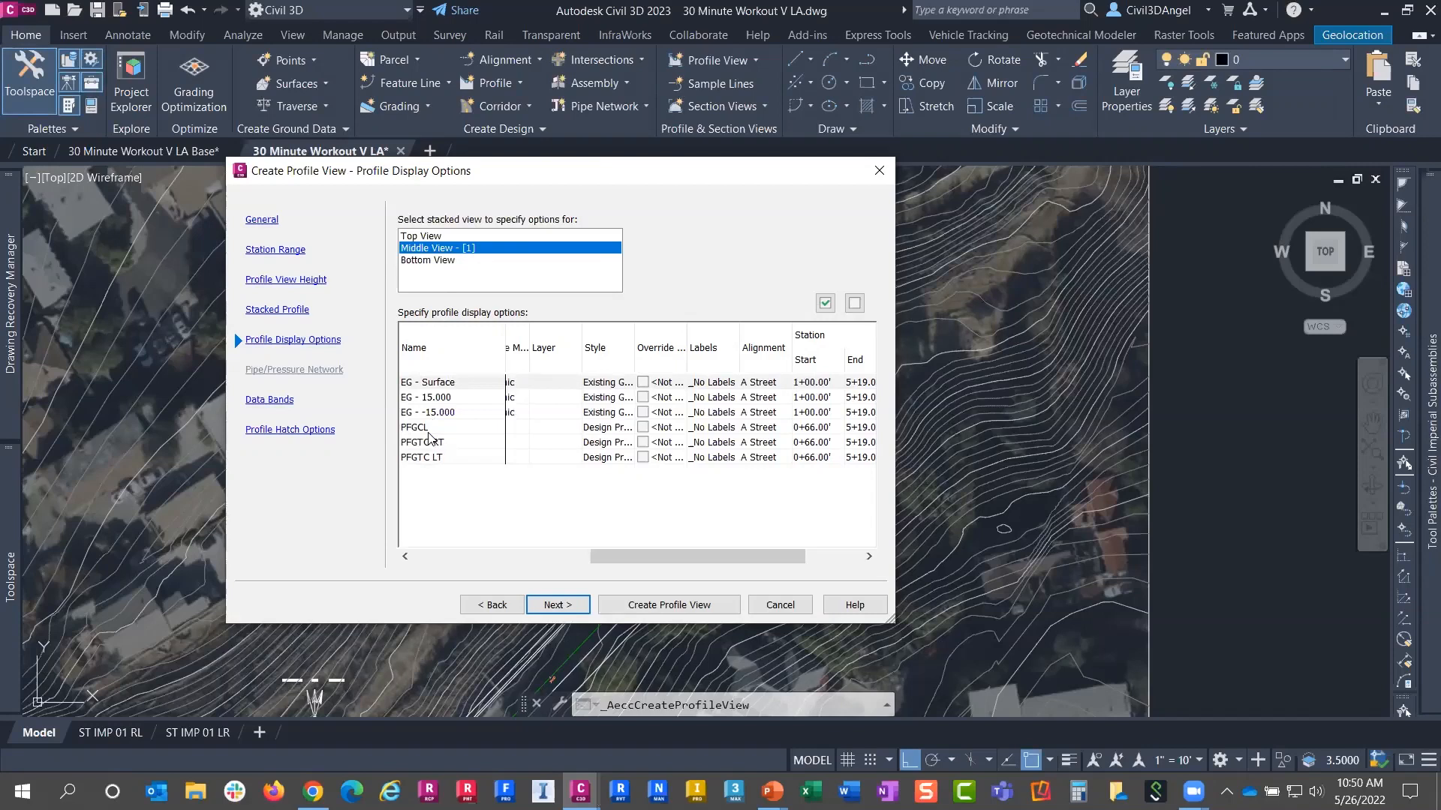
{"action": "left_click", "coordinate": [709, 432]}
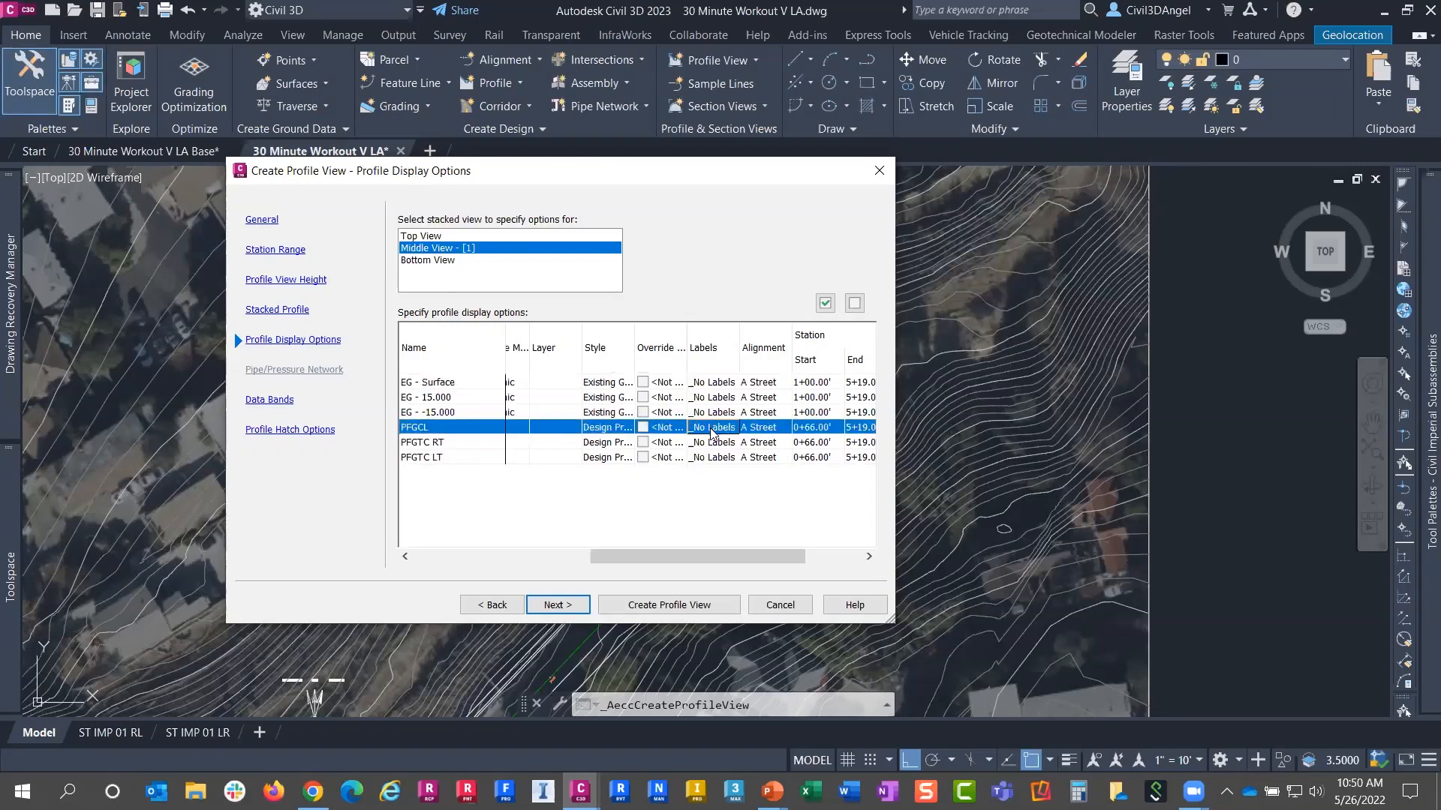
{"action": "left_click", "coordinate": [709, 432]}
{"action": "left_click", "coordinate": [675, 356]}
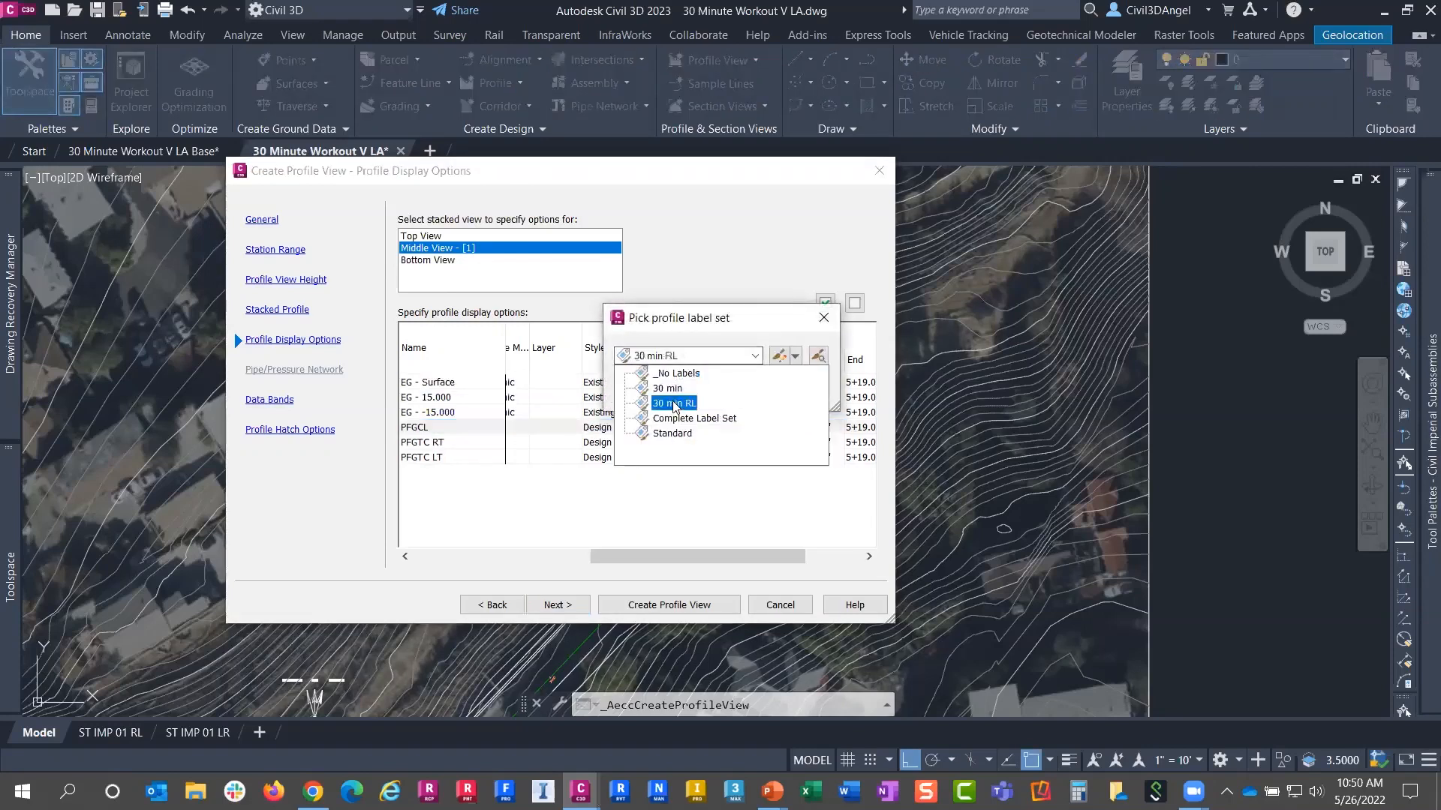
{"action": "left_click", "coordinate": [673, 407]}
{"action": "left_click", "coordinate": [645, 390]}
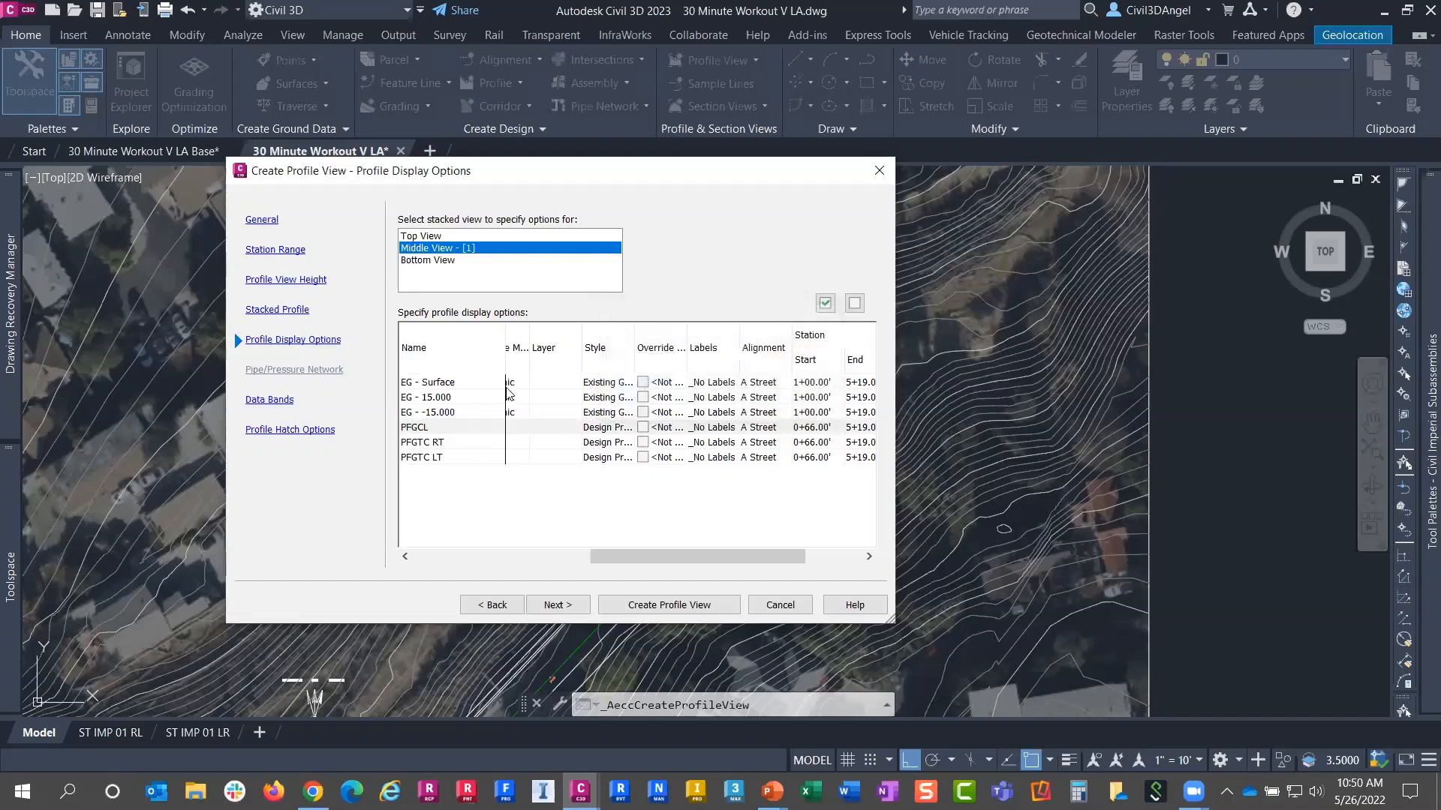
Assign the 30 min RL profile label set to the PFGTC RT profile in the top view
{"action": "left_click", "coordinate": [433, 236]}
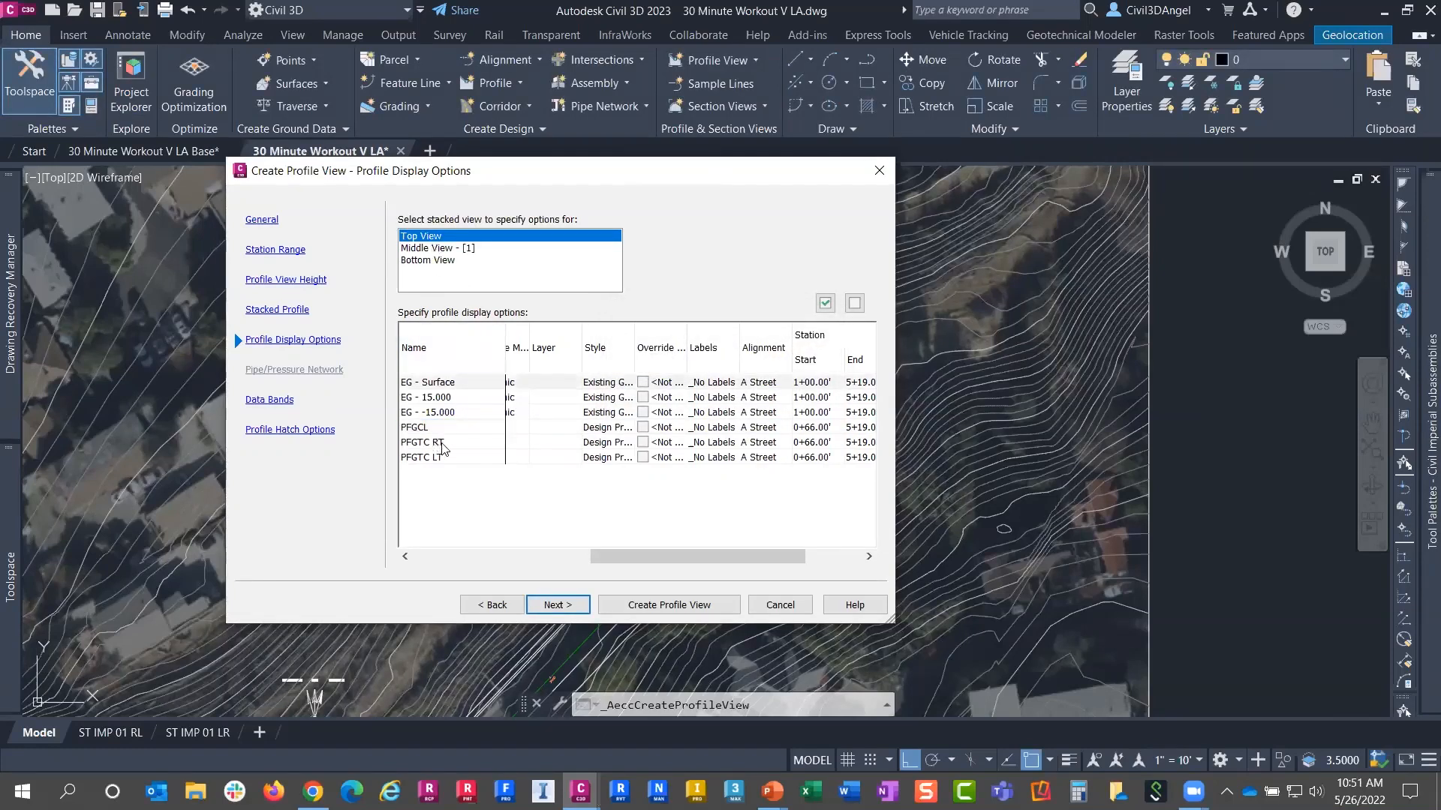
{"action": "left_click", "coordinate": [715, 443]}
{"action": "left_click", "coordinate": [718, 445]}
{"action": "left_click", "coordinate": [755, 355]}
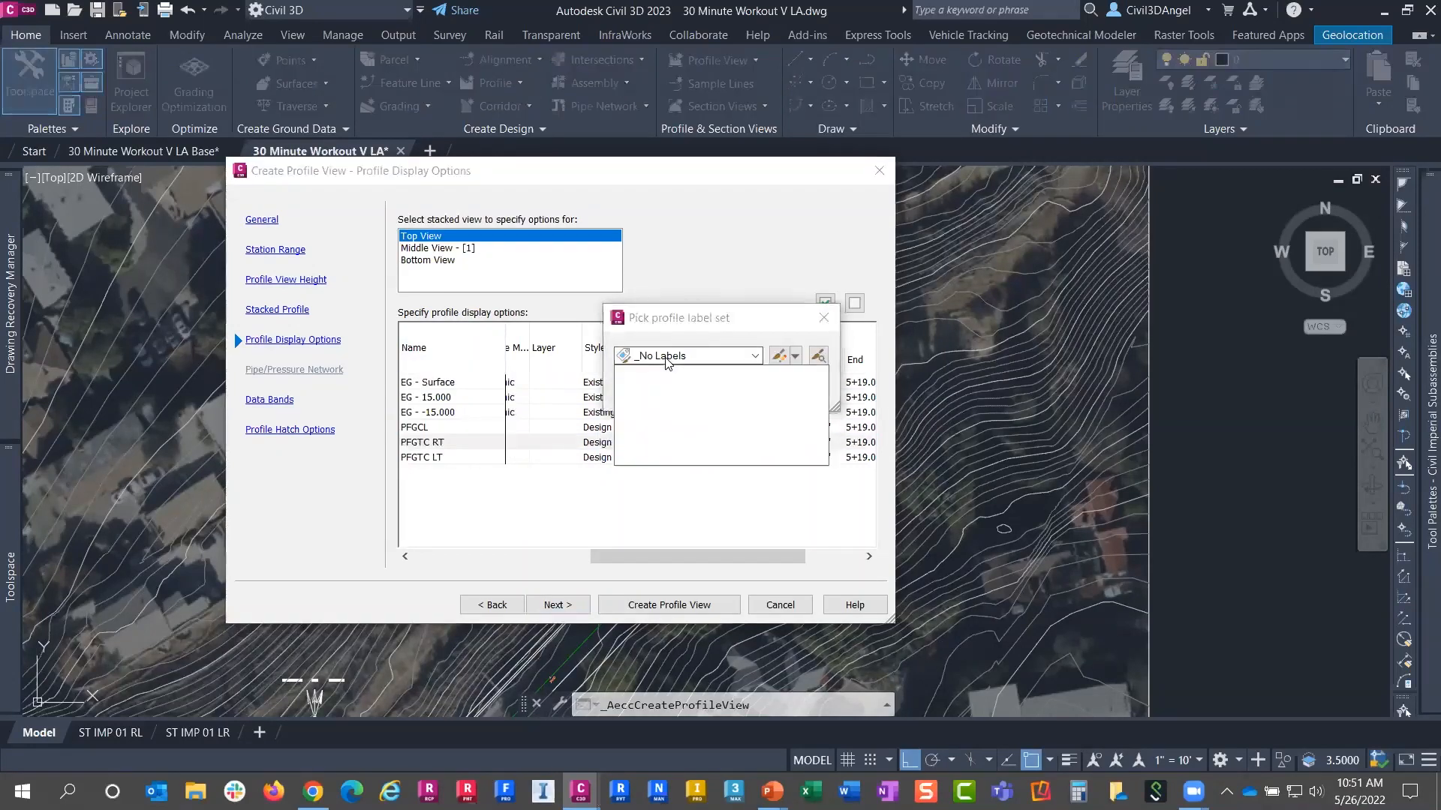
{"action": "left_click", "coordinate": [673, 406]}
{"action": "left_click", "coordinate": [646, 387]}
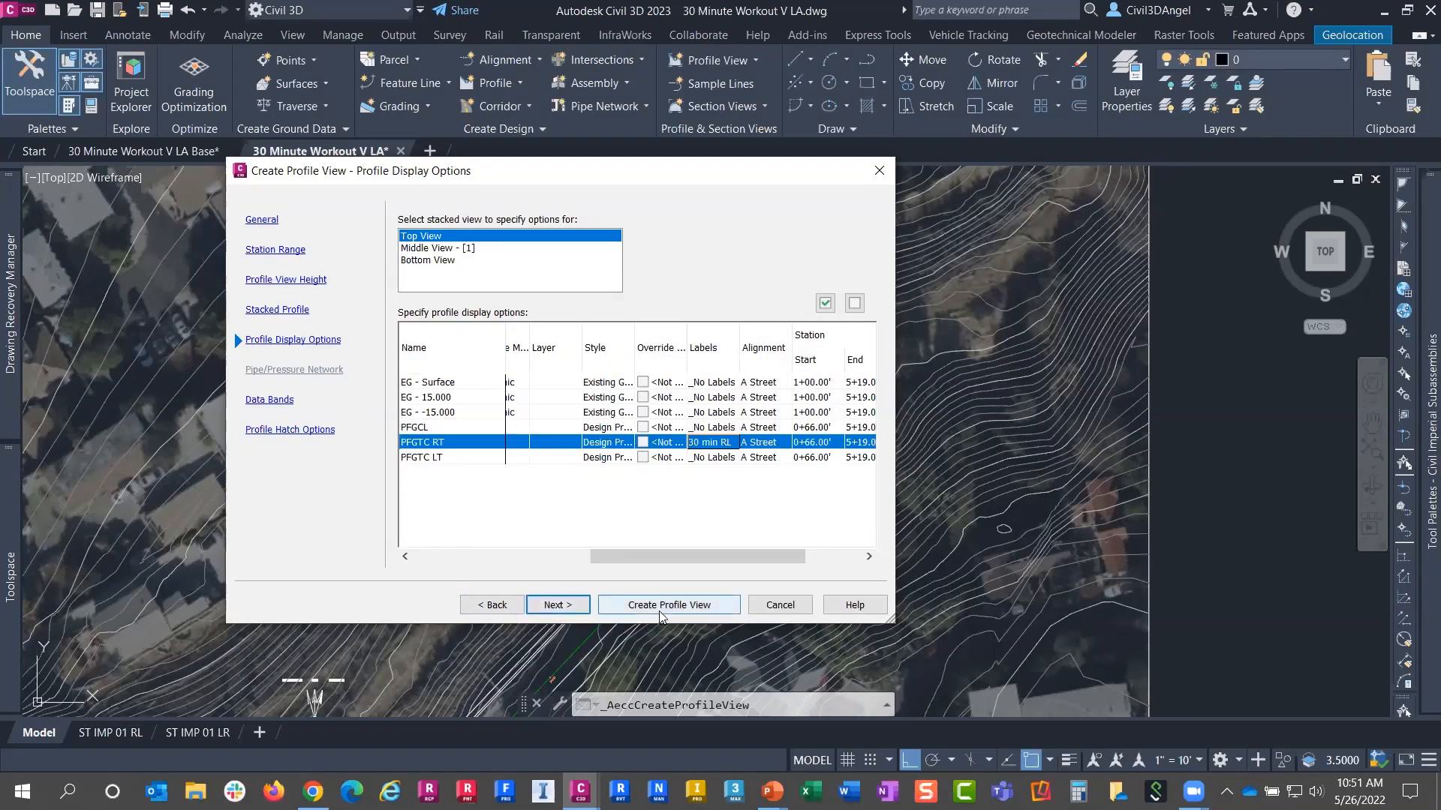
Create the stacked profile views without data bands or hatching, placing their origin on the node of the unused point marker above the site plan
{"action": "left_click", "coordinate": [559, 607]}
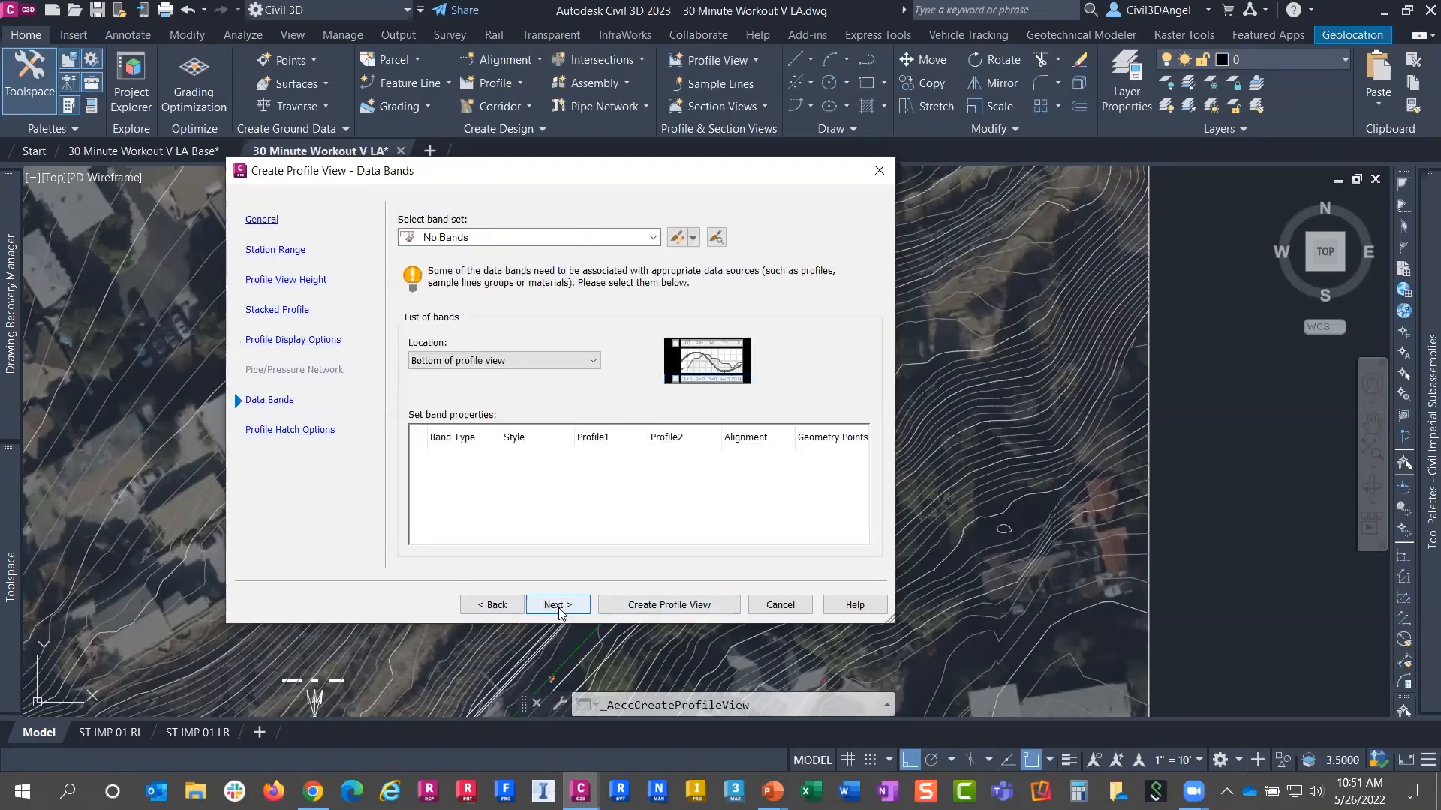
{"action": "left_click", "coordinate": [558, 608]}
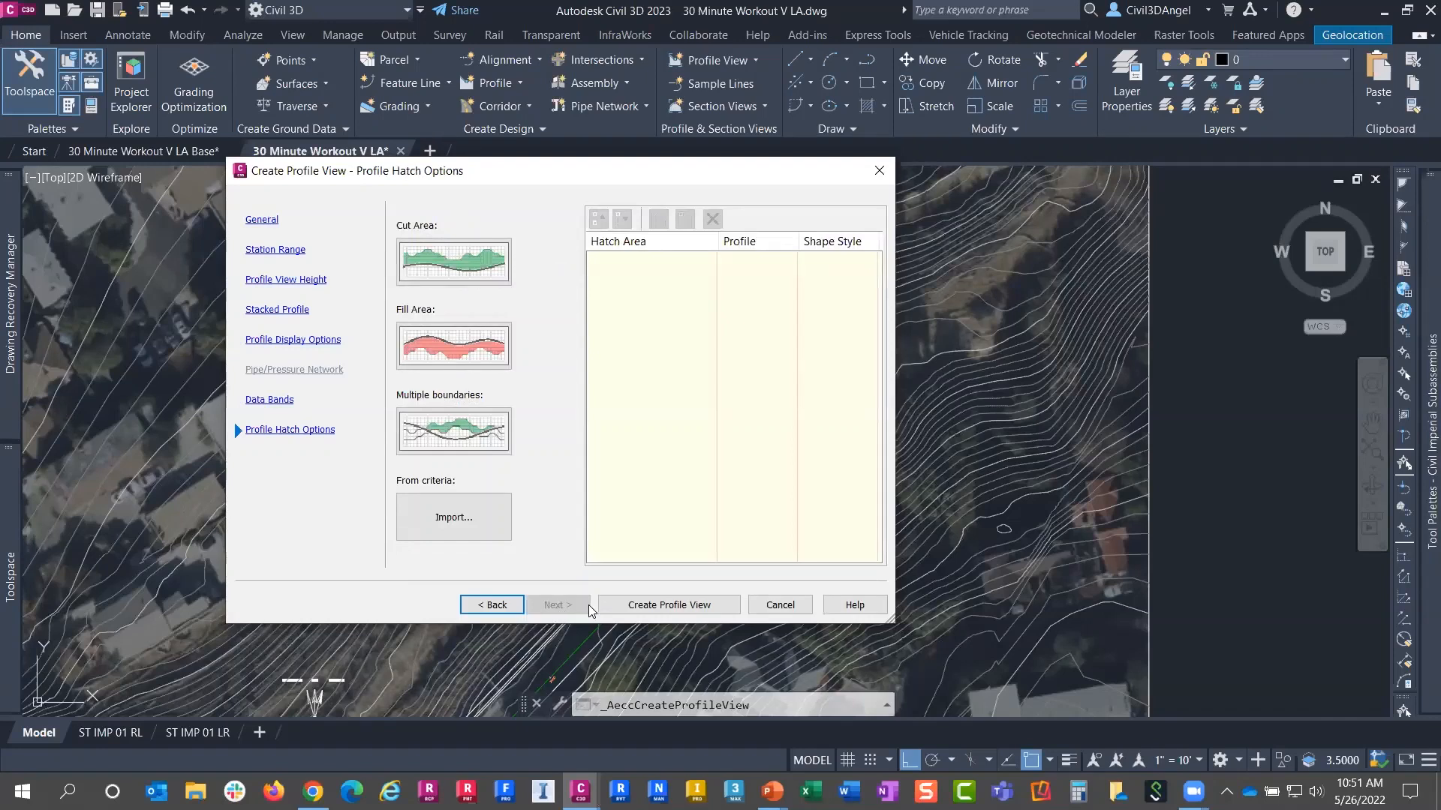
{"action": "left_click", "coordinate": [643, 606]}
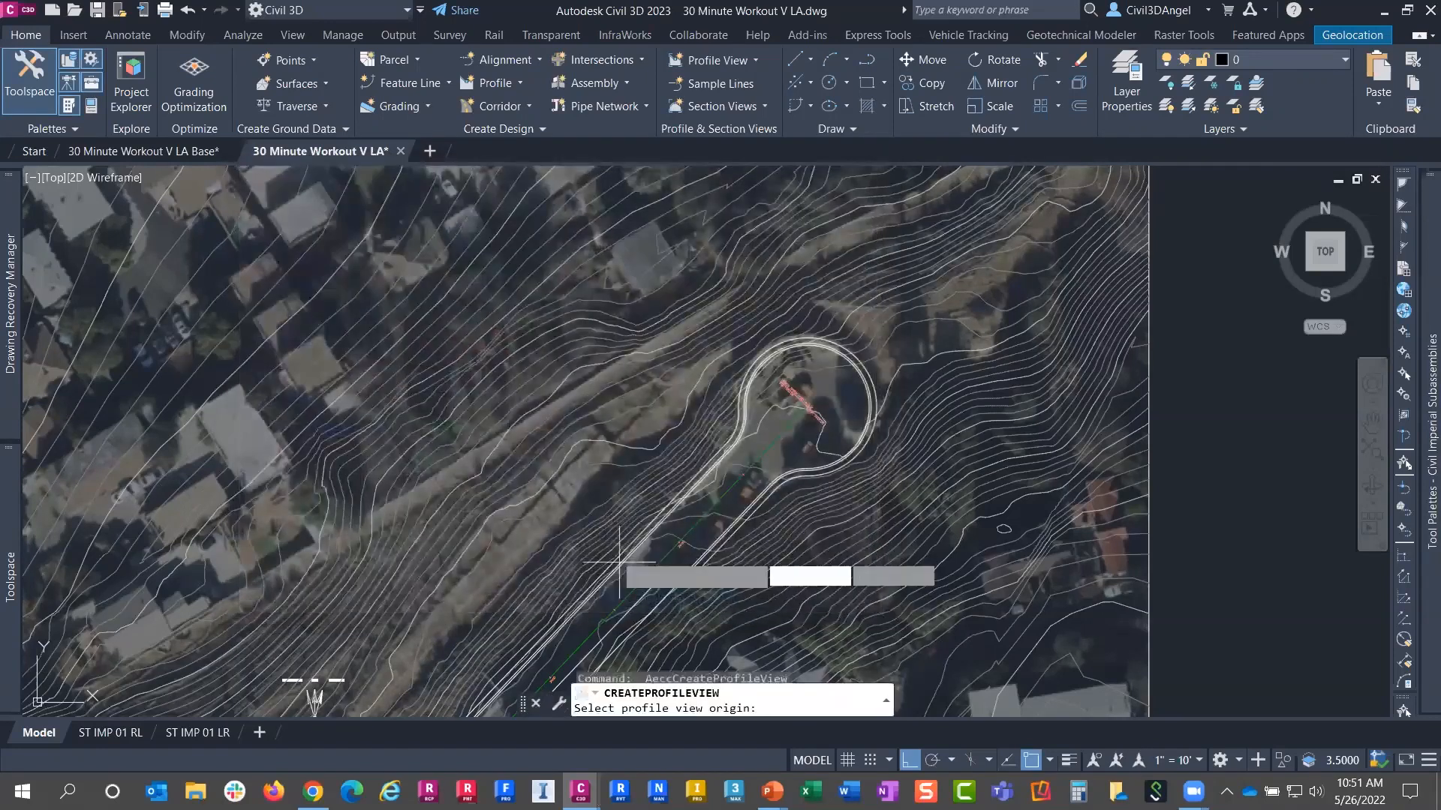
{"action": "scroll", "coordinate": [733, 338], "scroll_direction": "down", "scroll_amount": 5}
{"action": "scroll", "coordinate": [743, 342], "scroll_direction": "up", "scroll_amount": 4}
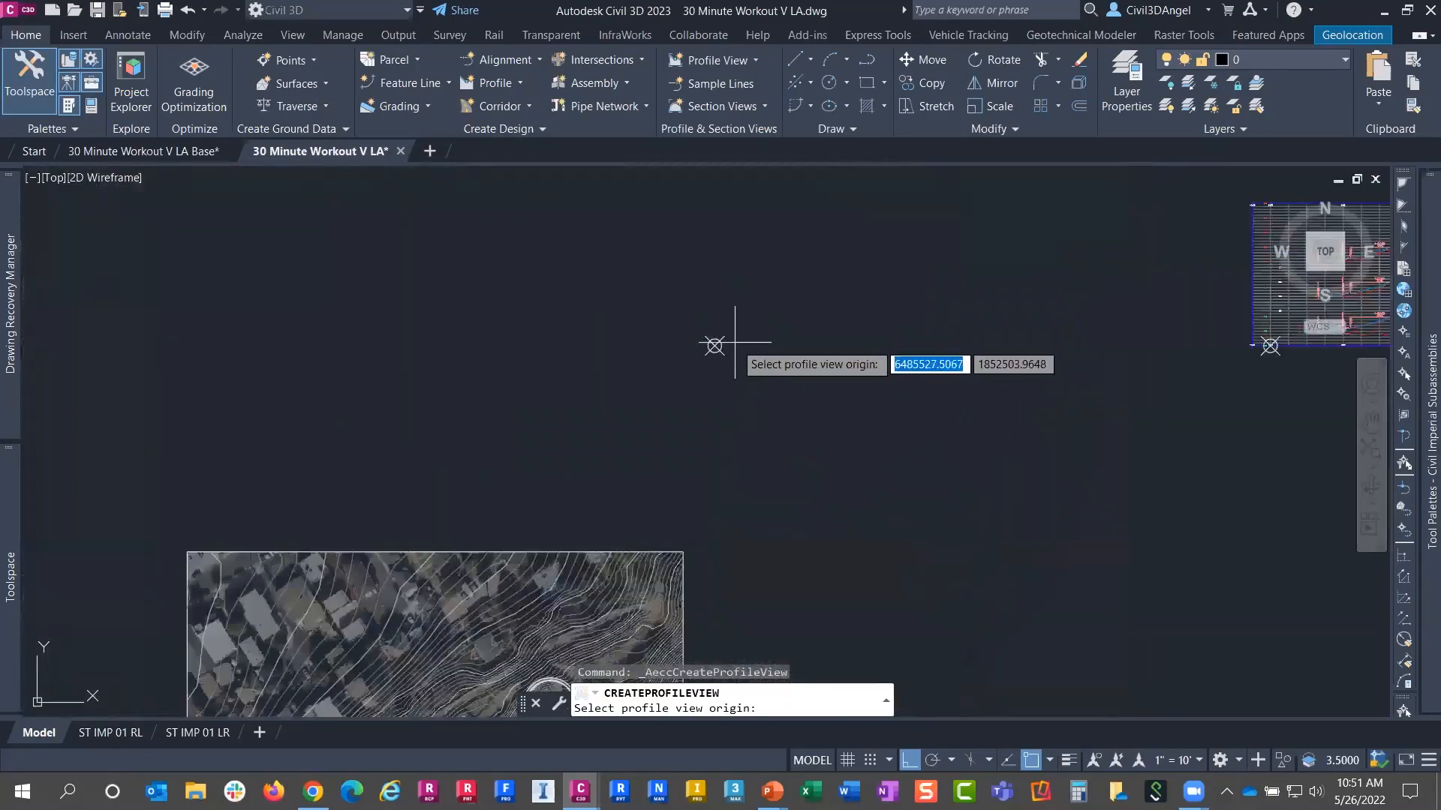
{"action": "right_click", "coordinate": [735, 343], "text": "shift"}
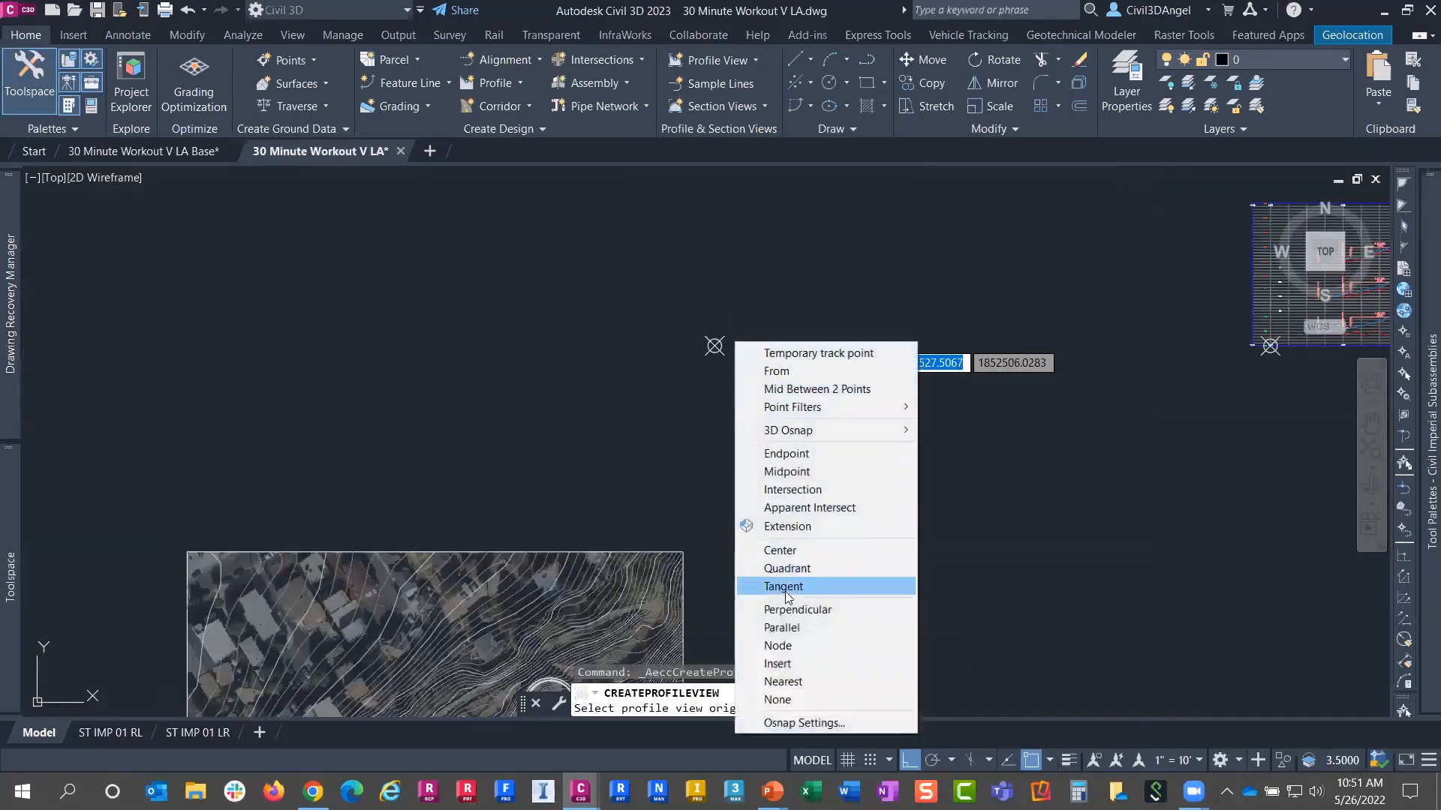
{"action": "left_click", "coordinate": [783, 647]}
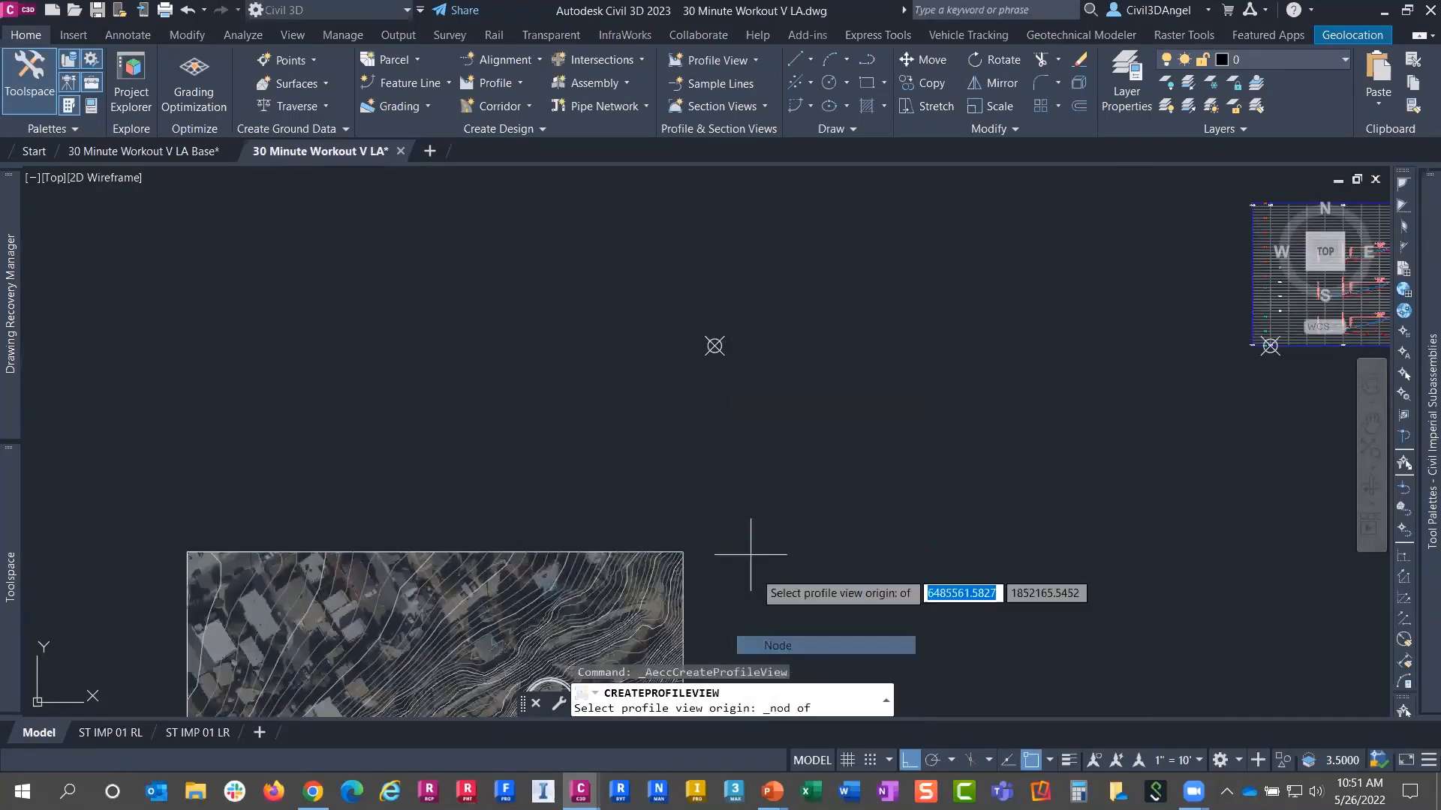
{"action": "left_click", "coordinate": [714, 345]}
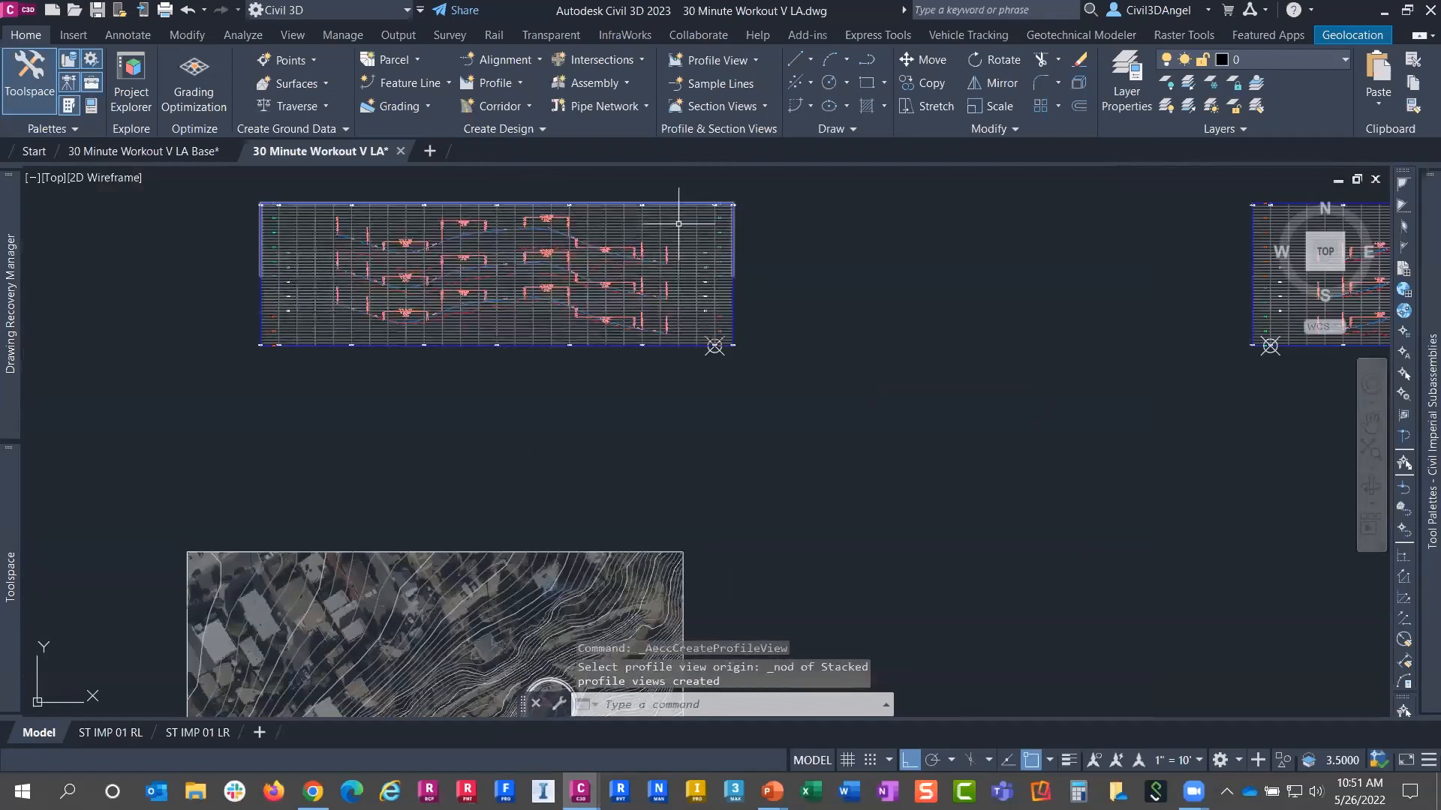
Examine the new right-to-left stacked profile views, including the grade labels along the design profile near the start station
{"action": "middle_click_drag", "start_coordinate": [688, 285], "coordinate": [690, 361]}
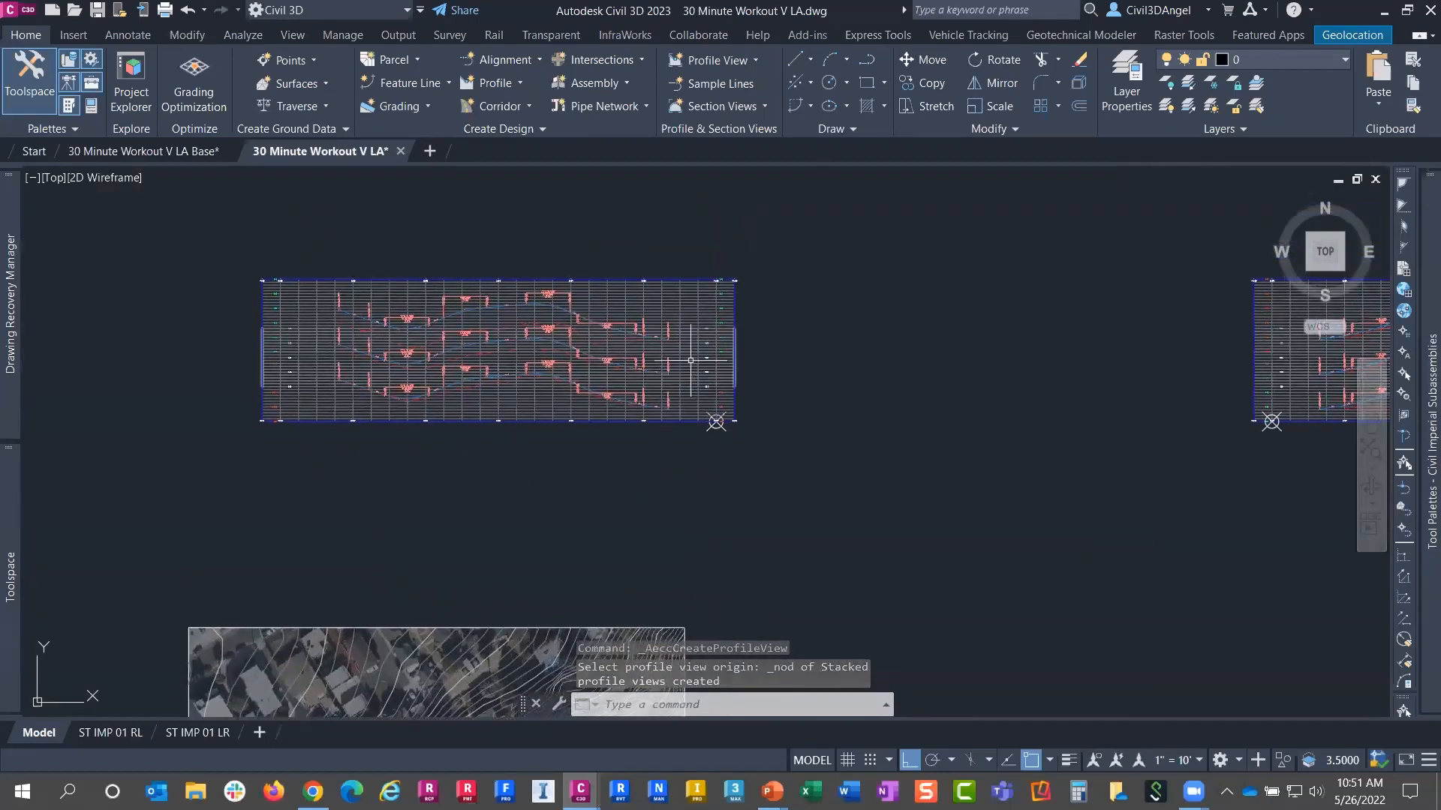
{"action": "scroll", "coordinate": [690, 360], "scroll_direction": "up", "scroll_amount": 4}
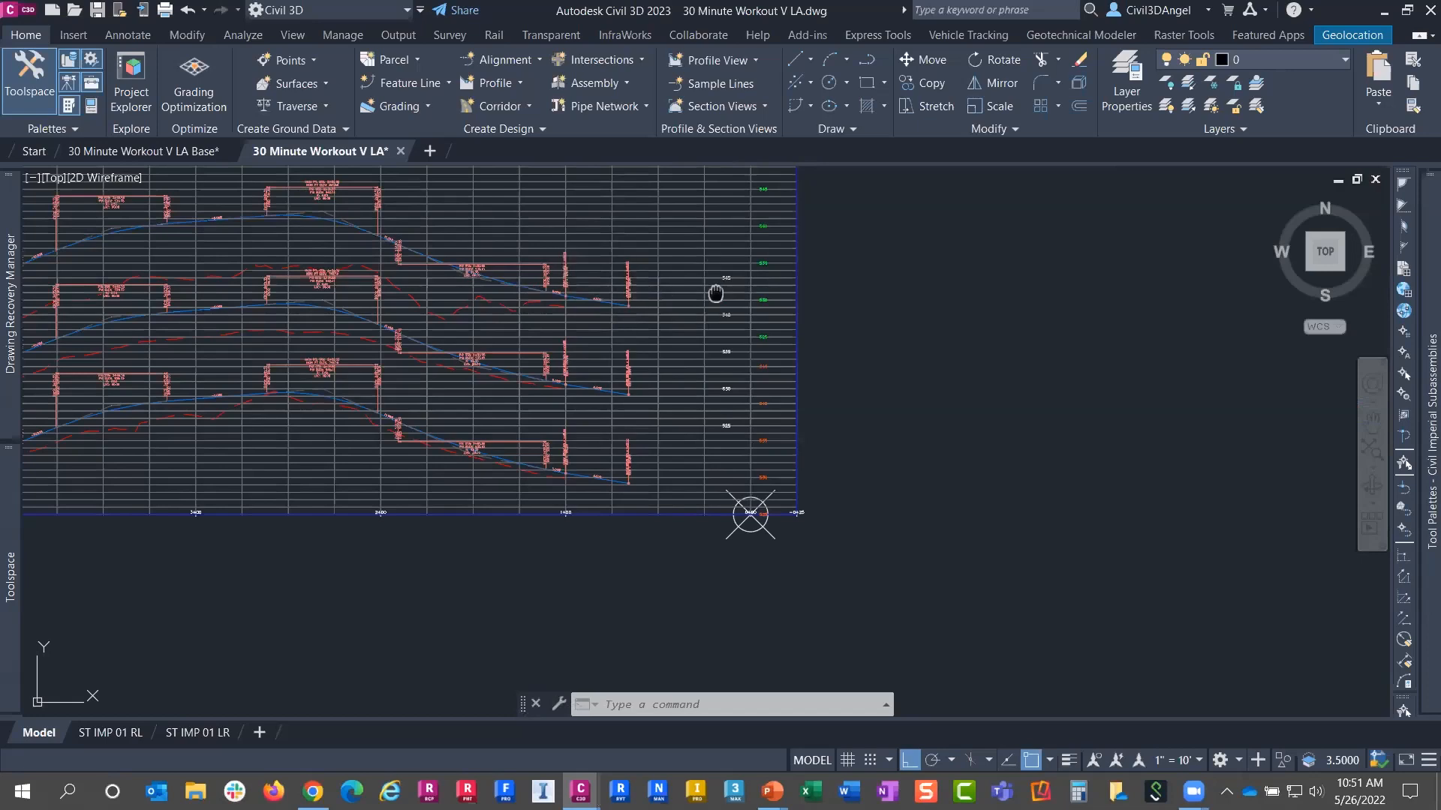
{"action": "scroll", "coordinate": [949, 312], "scroll_direction": "up", "scroll_amount": 6}
{"action": "scroll", "coordinate": [888, 308], "scroll_direction": "up", "scroll_amount": 4}
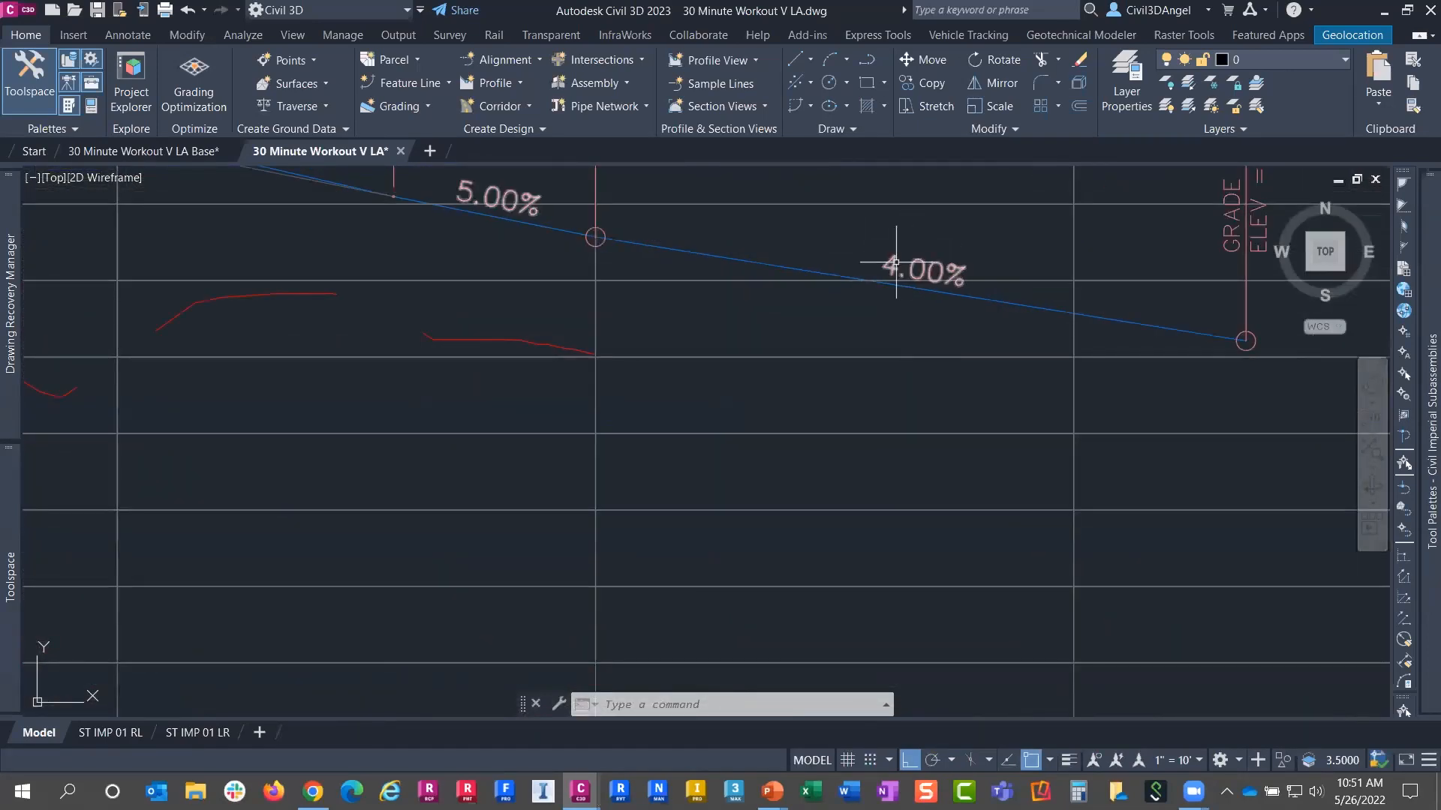
Examine the 5.00% and 4.00% grade labels near the start station, and the full extent of the right-to-left stacked profile views
{"action": "scroll", "coordinate": [894, 351], "scroll_direction": "down", "scroll_amount": 5}
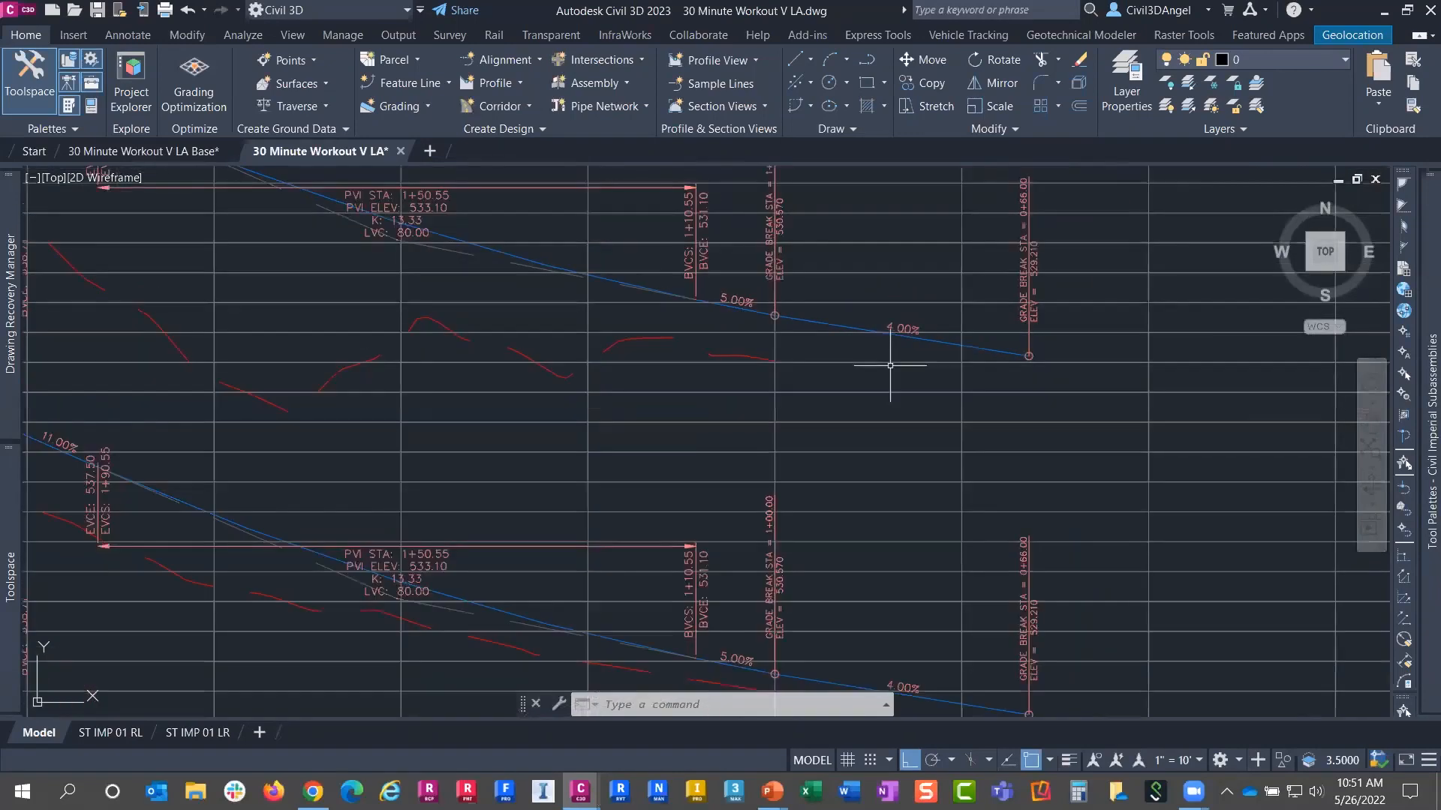
{"action": "scroll", "coordinate": [862, 367], "scroll_direction": "down", "scroll_amount": 2}
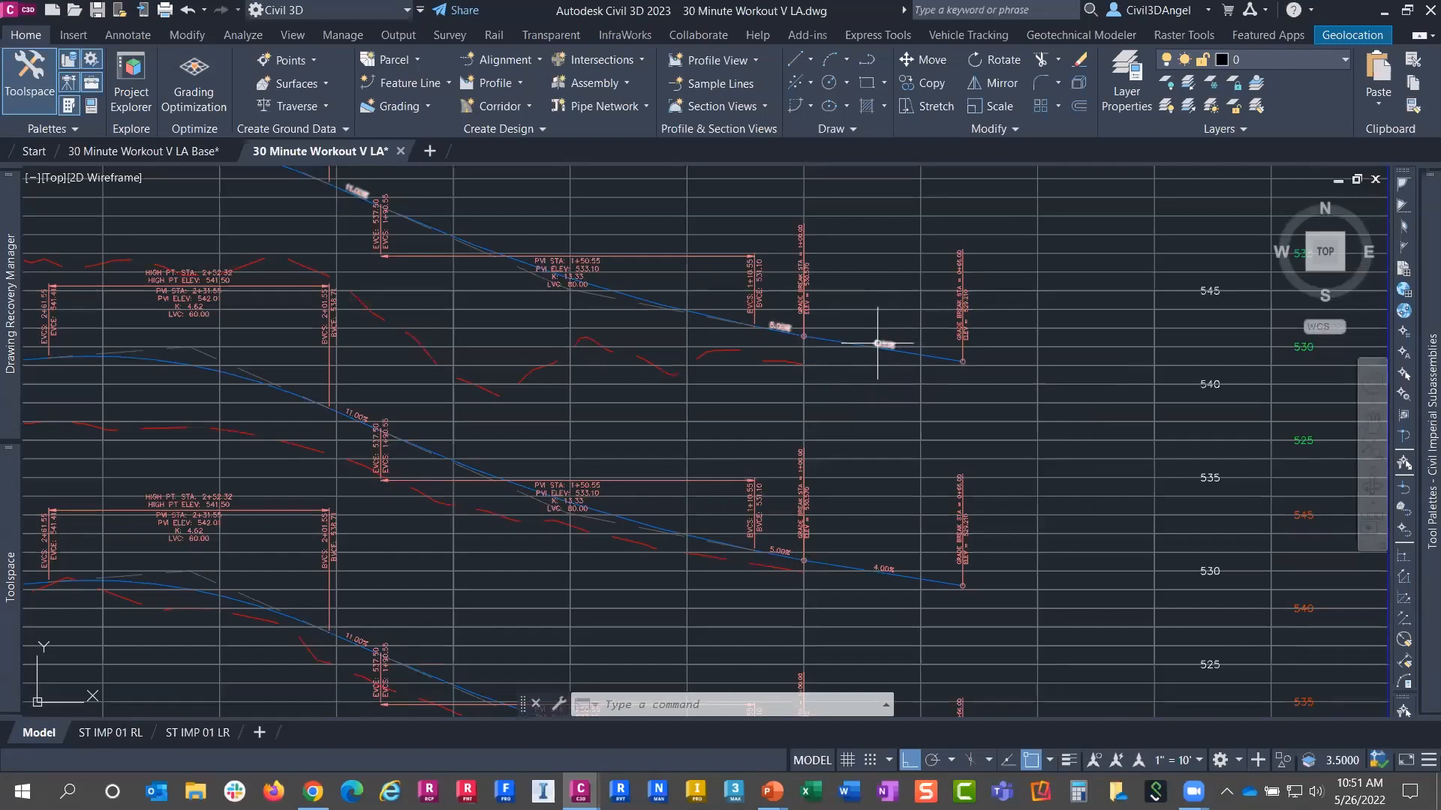
{"action": "scroll", "coordinate": [876, 342], "scroll_direction": "up", "scroll_amount": 6}
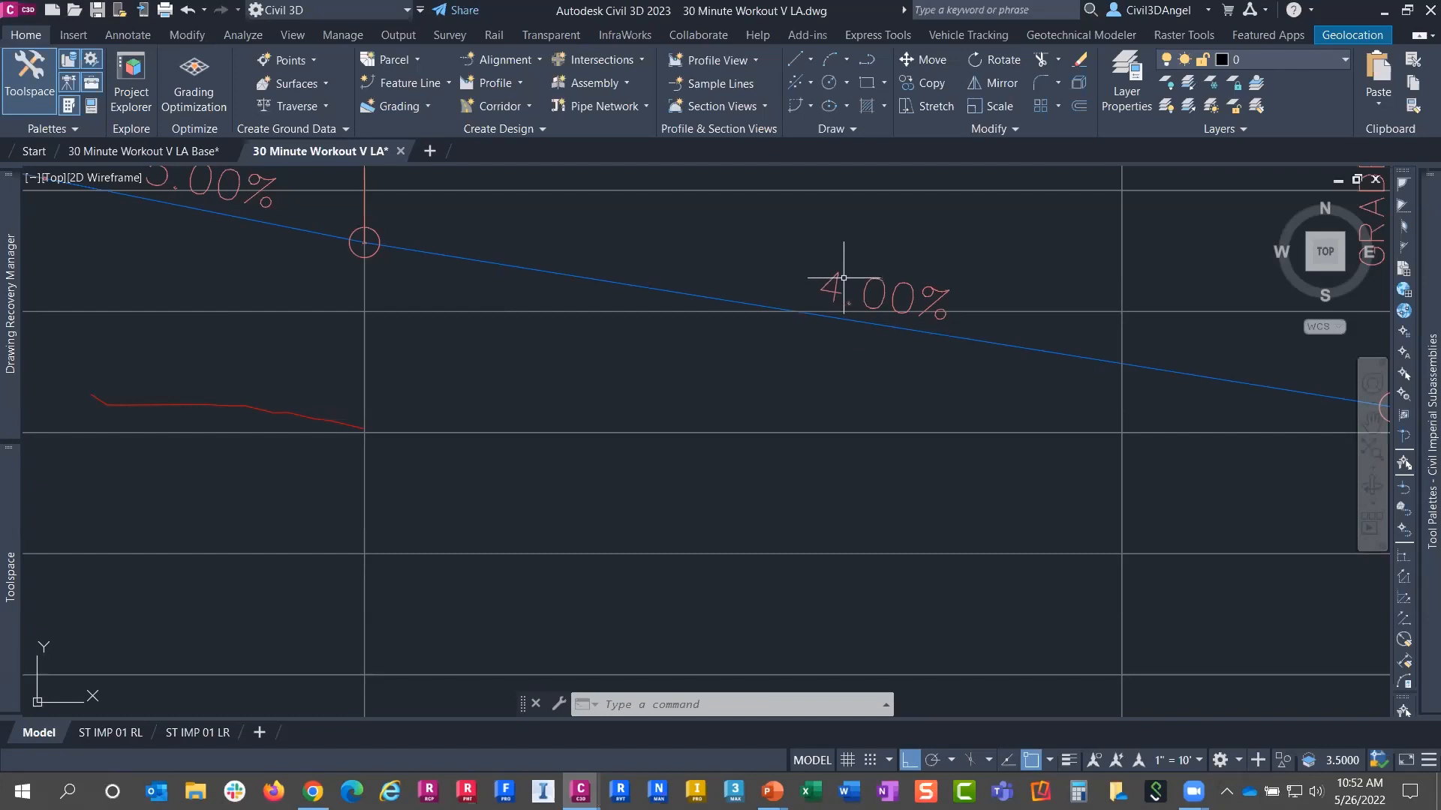
{"action": "mouse_move", "coordinate": [638, 388]}
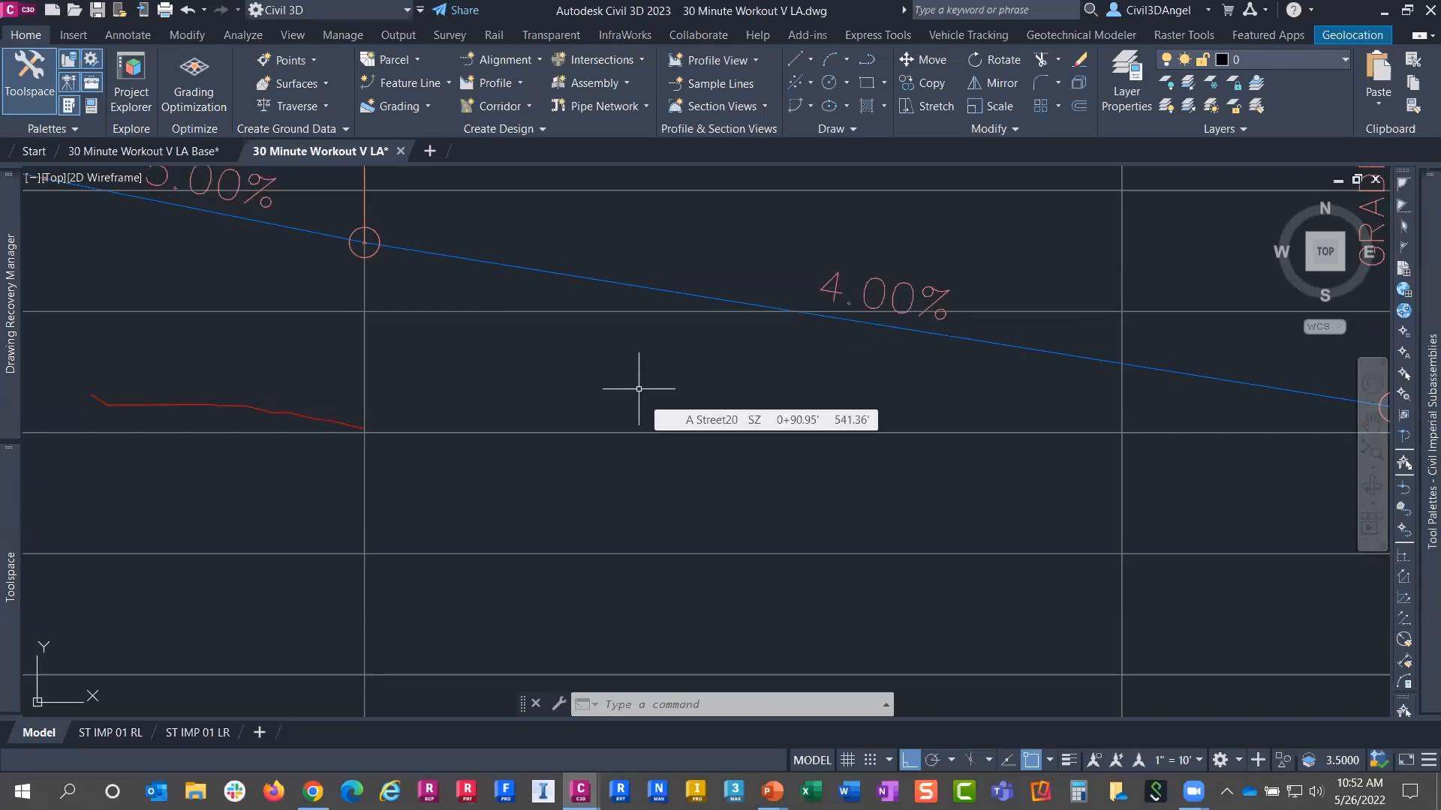
{"action": "scroll", "coordinate": [639, 389], "scroll_direction": "down", "scroll_amount": 10}
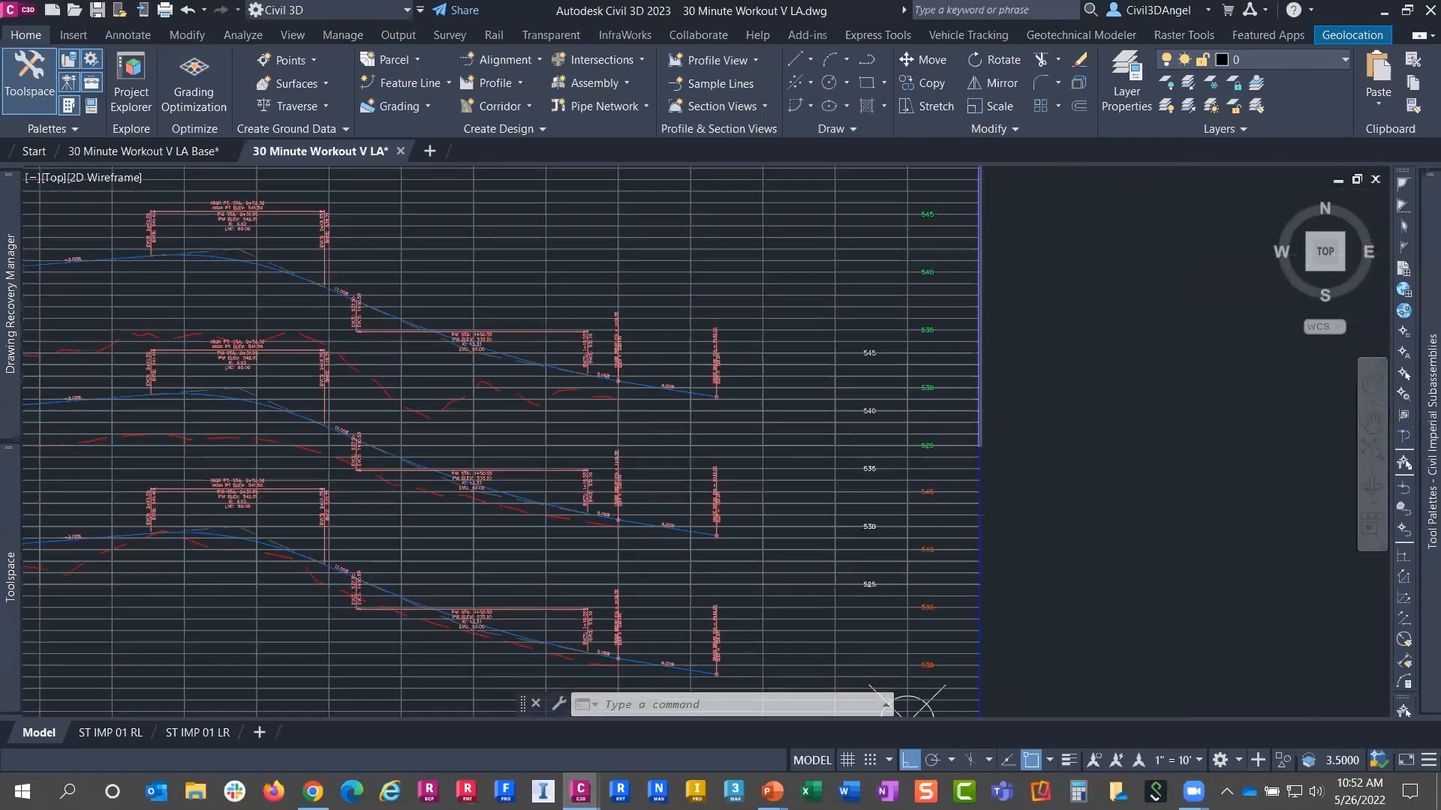
{"action": "middle_click_drag", "start_coordinate": [649, 406], "coordinate": [953, 412]}
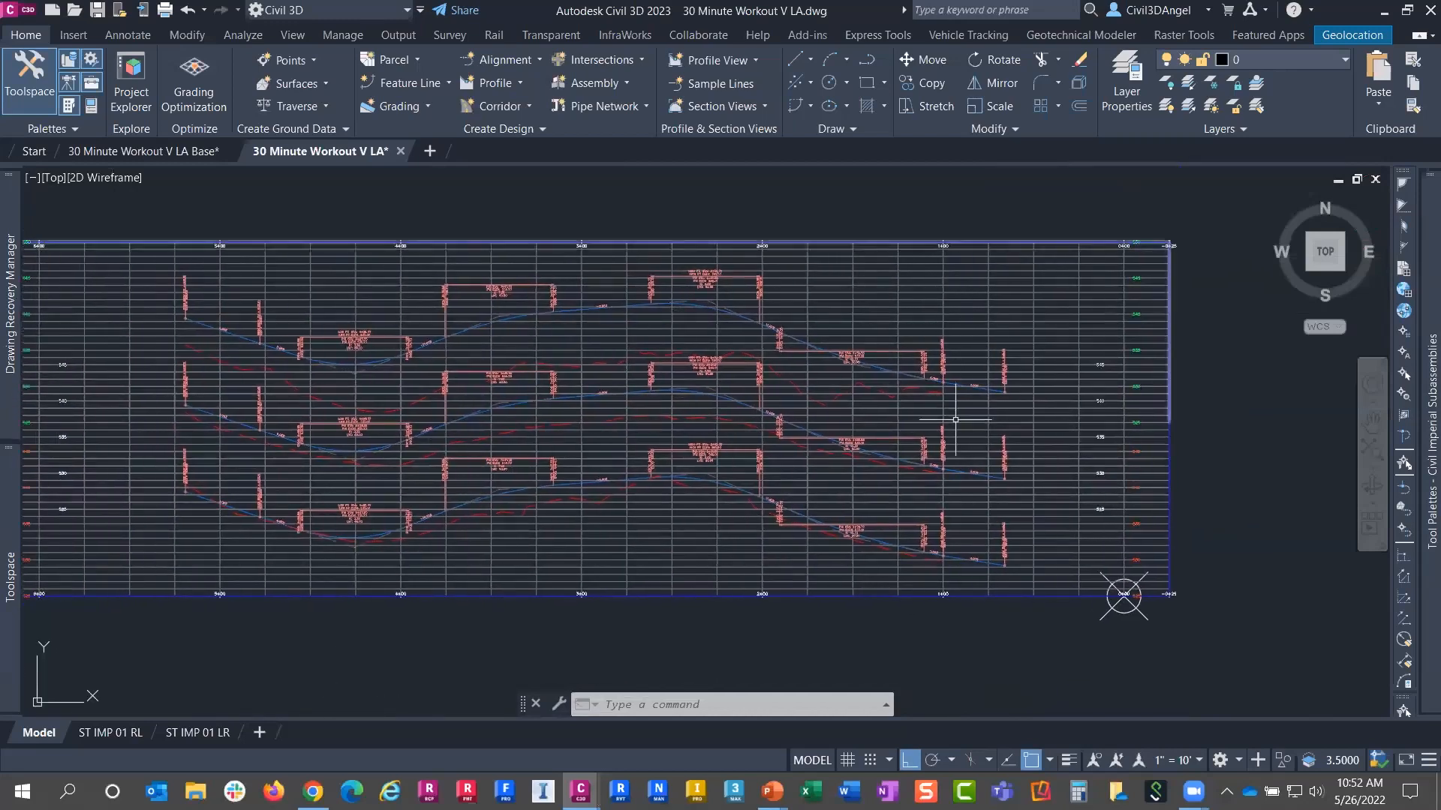
{"action": "middle_click_drag", "start_coordinate": [791, 448], "coordinate": [884, 437]}
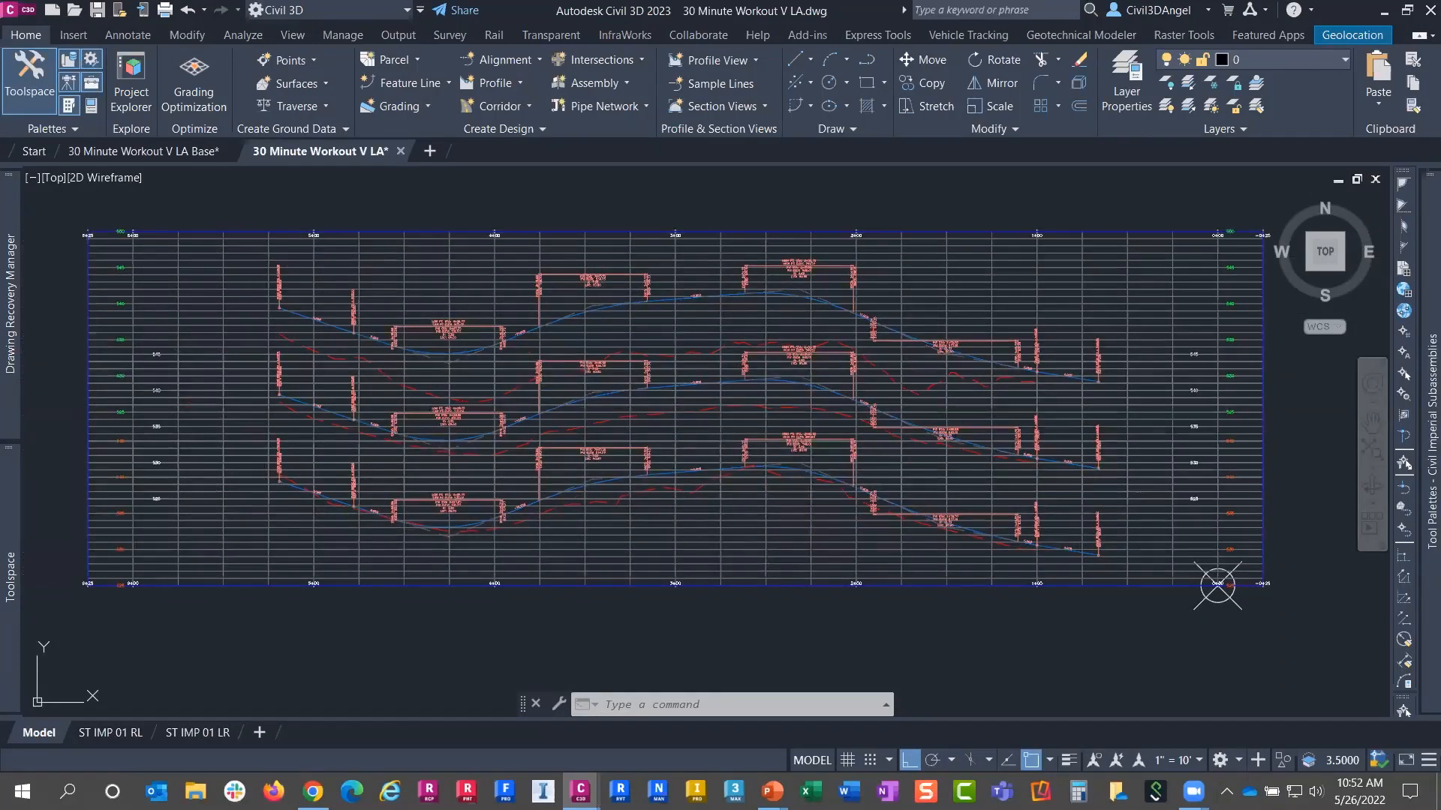
Edit the top profile view's style, 30 min Stacked TOP RL, and set the Left Axis display color to red
{"action": "left_click", "coordinate": [223, 244]}
{"action": "right_click", "coordinate": [227, 257]}
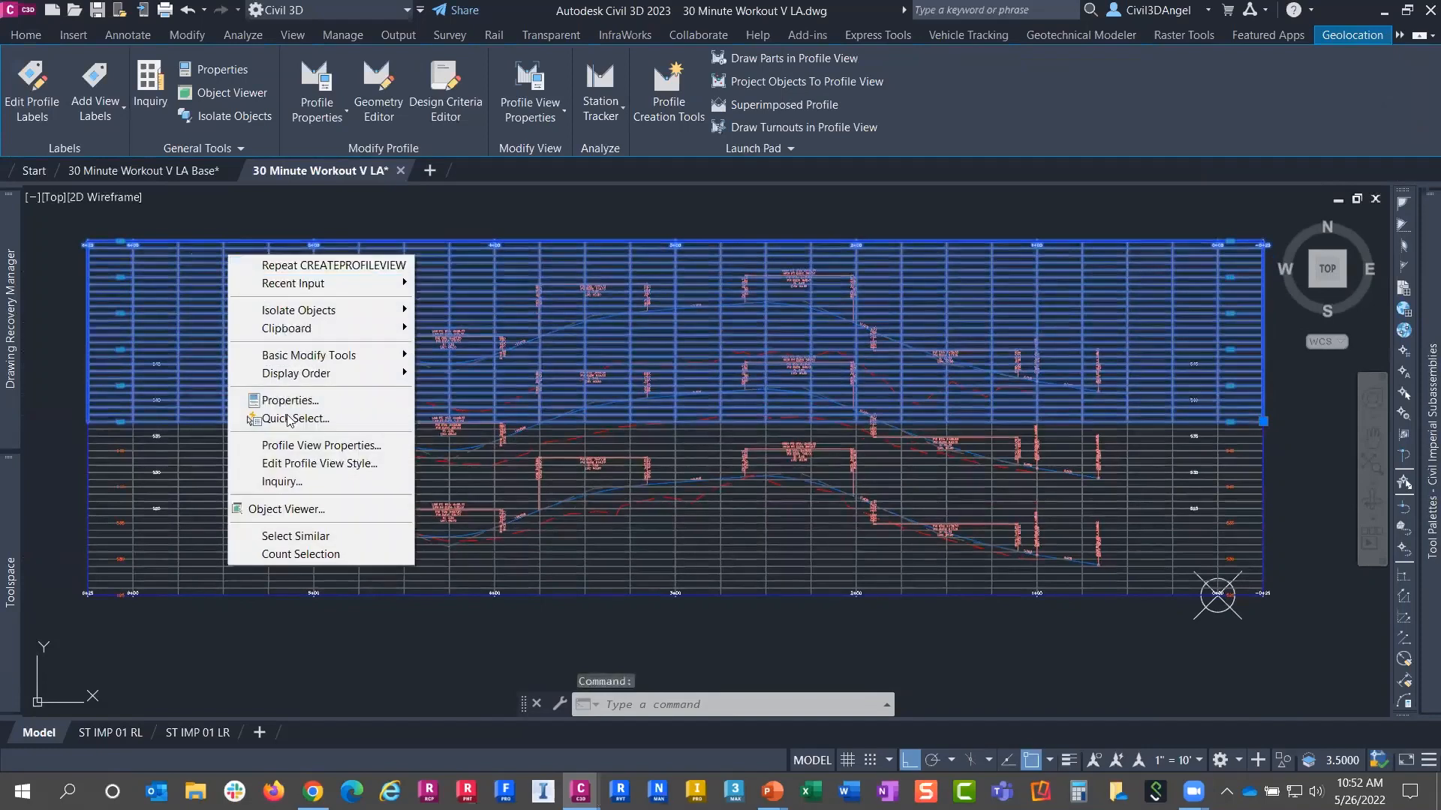
{"action": "left_click", "coordinate": [293, 463]}
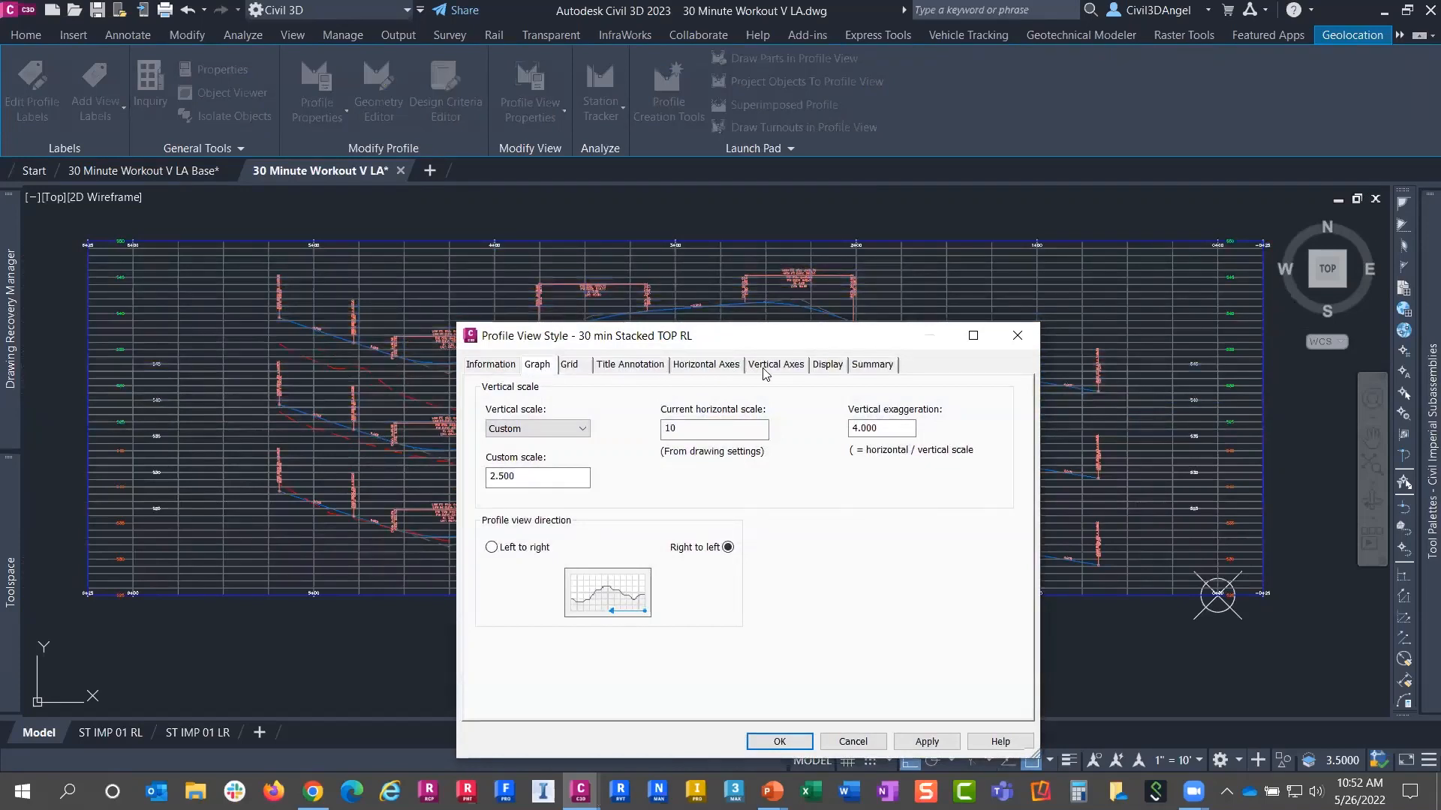
{"action": "left_click", "coordinate": [828, 365]}
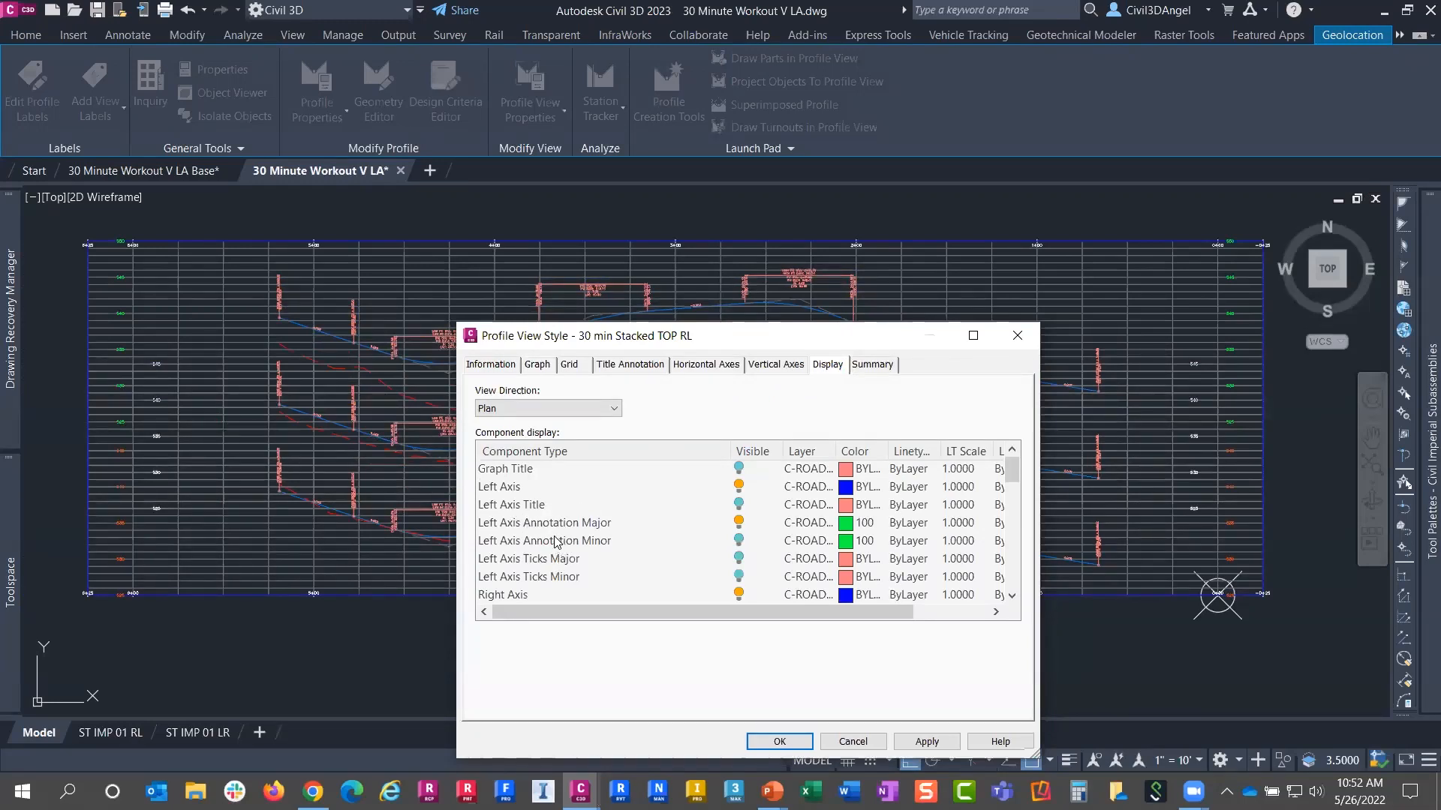
{"action": "left_click", "coordinate": [511, 490]}
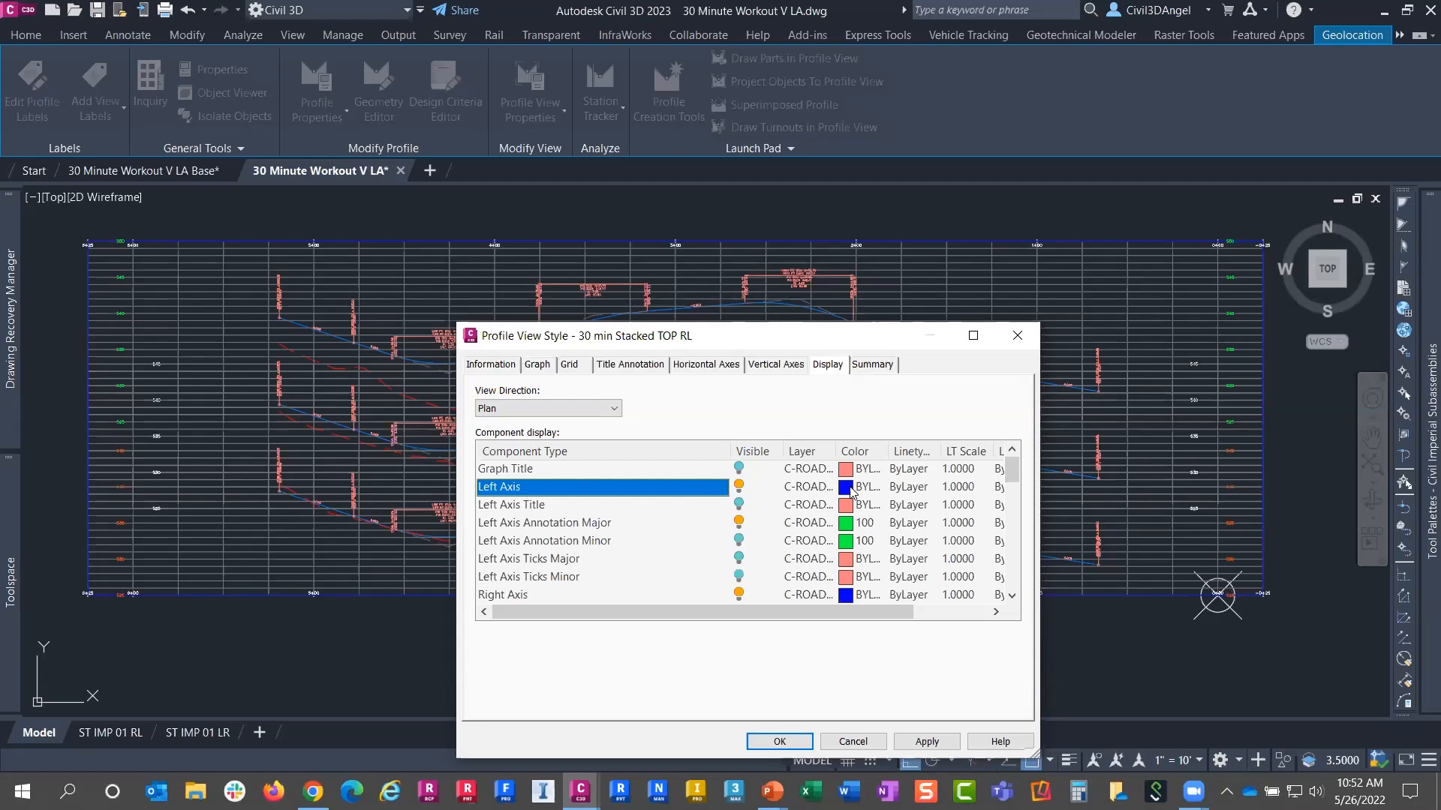
{"action": "left_click", "coordinate": [847, 488]}
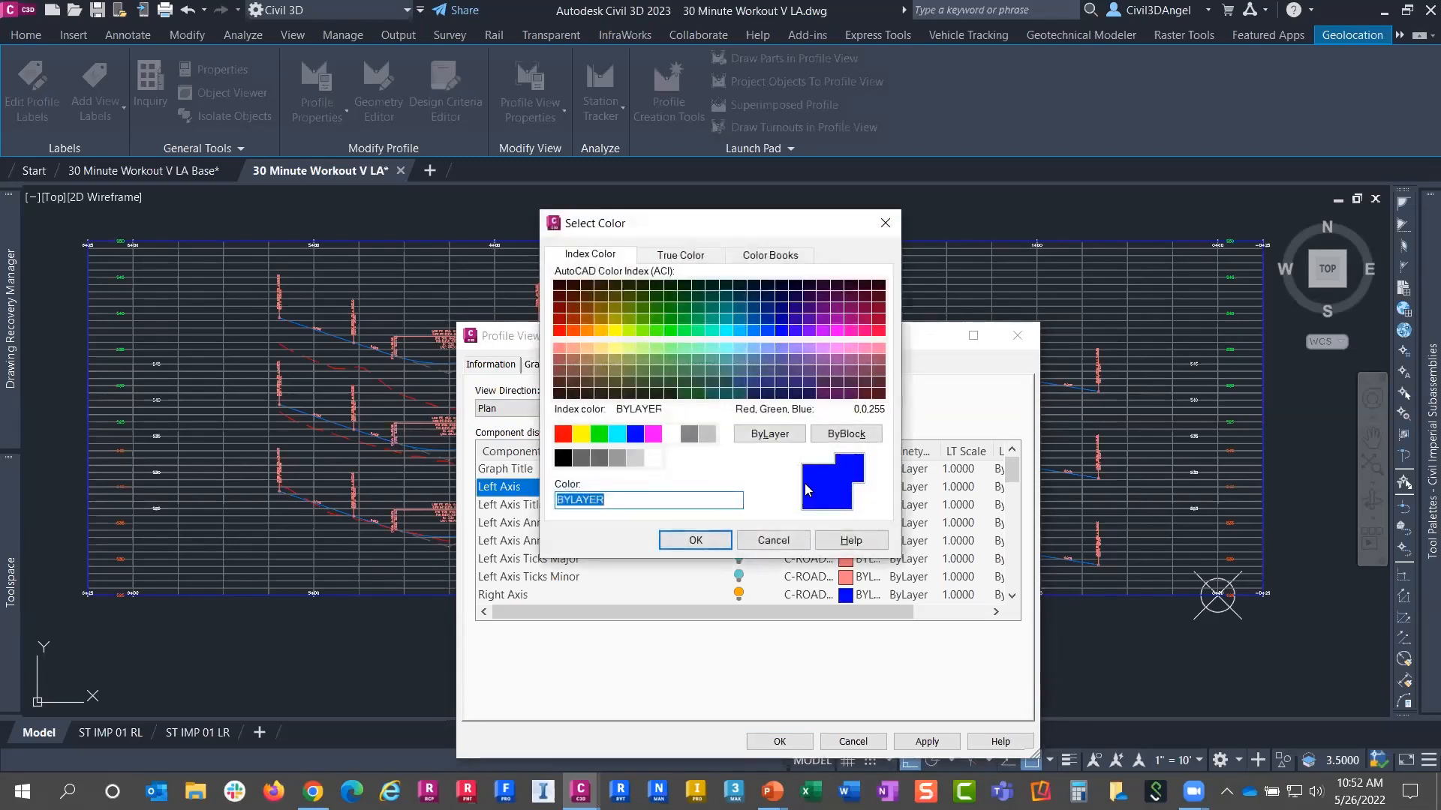
{"action": "left_click", "coordinate": [563, 435]}
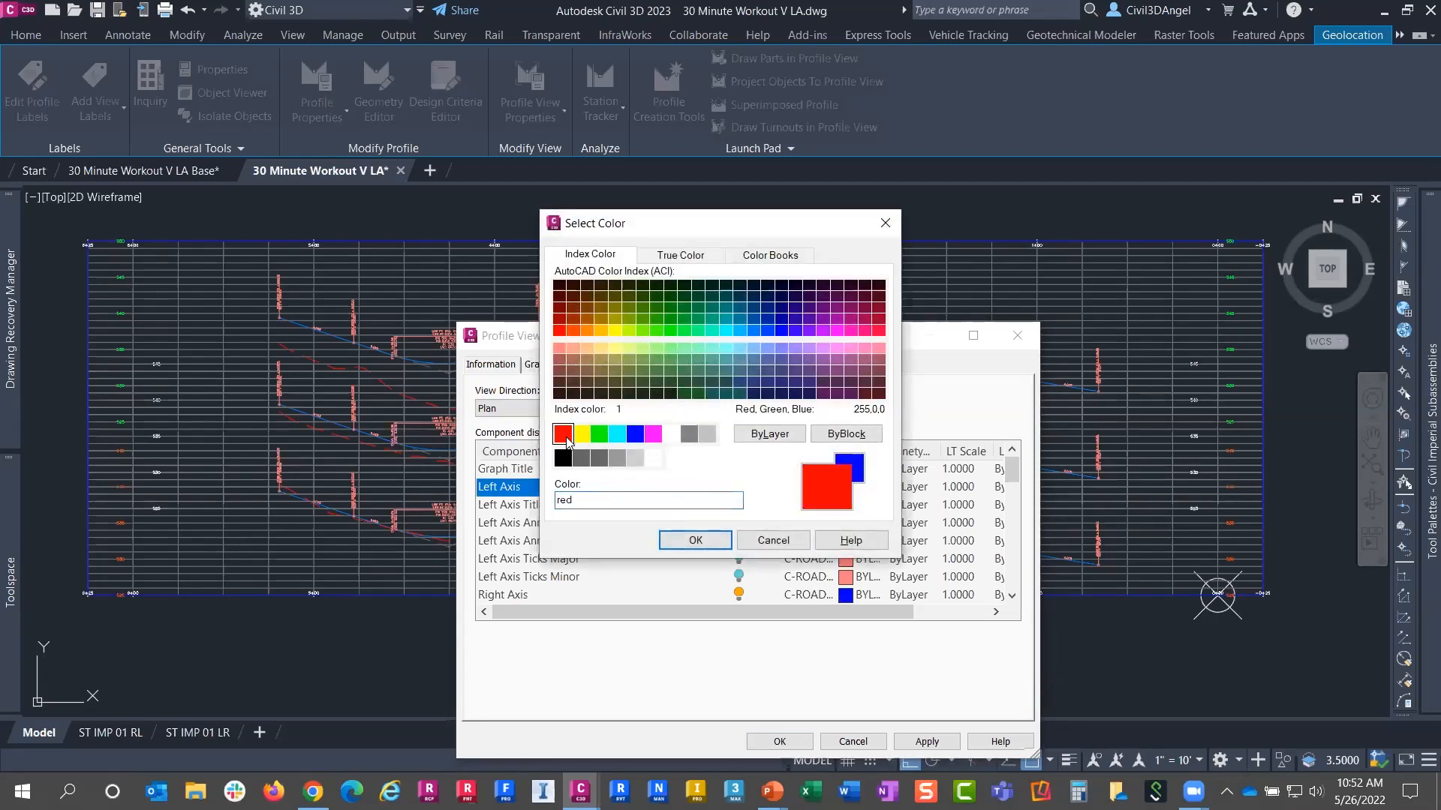
{"action": "left_click", "coordinate": [684, 540]}
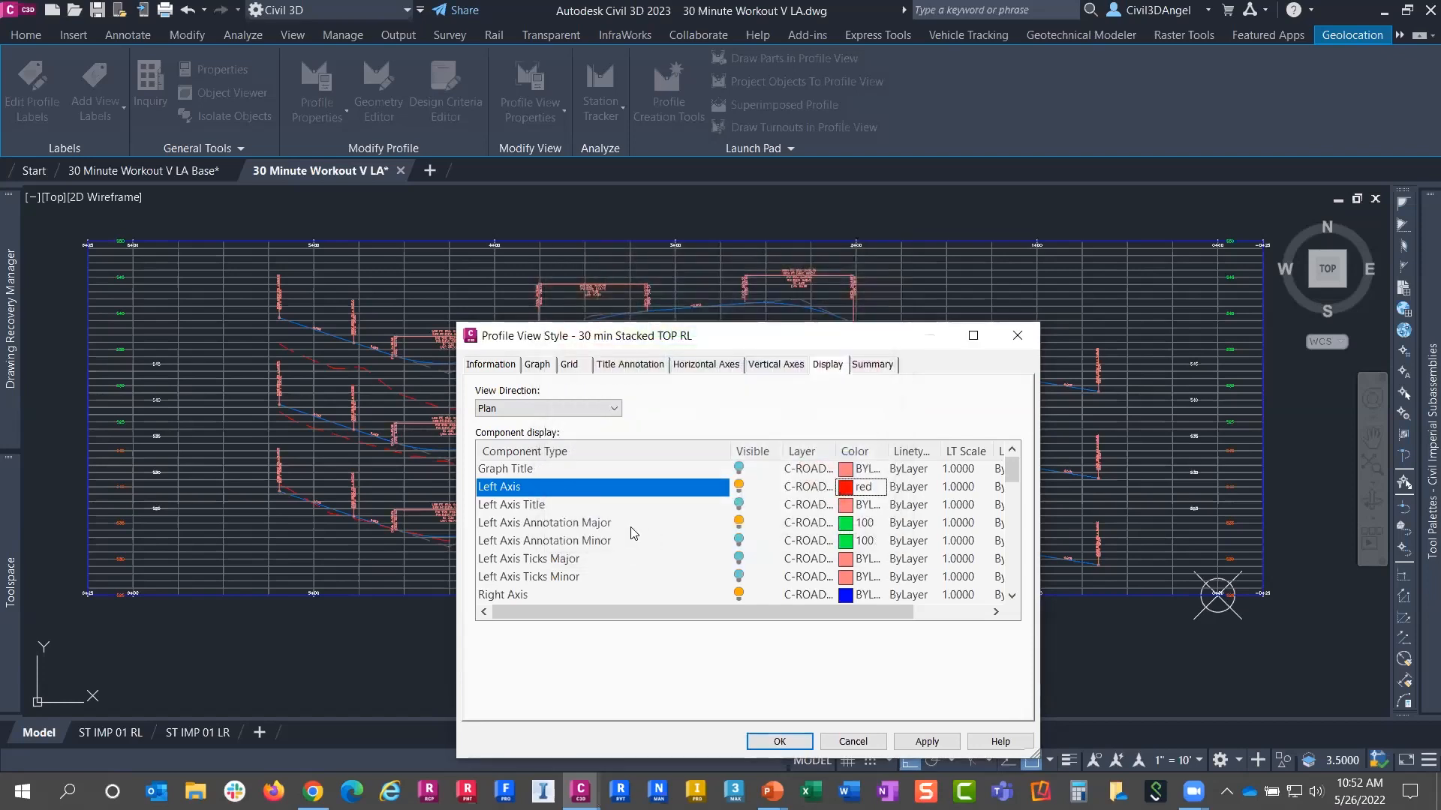
Set the Right Axis display color to green in the 30 min Stacked TOP RL style and accept the style changes
{"action": "scroll", "coordinate": [550, 527], "scroll_direction": "down", "scroll_amount": 2}
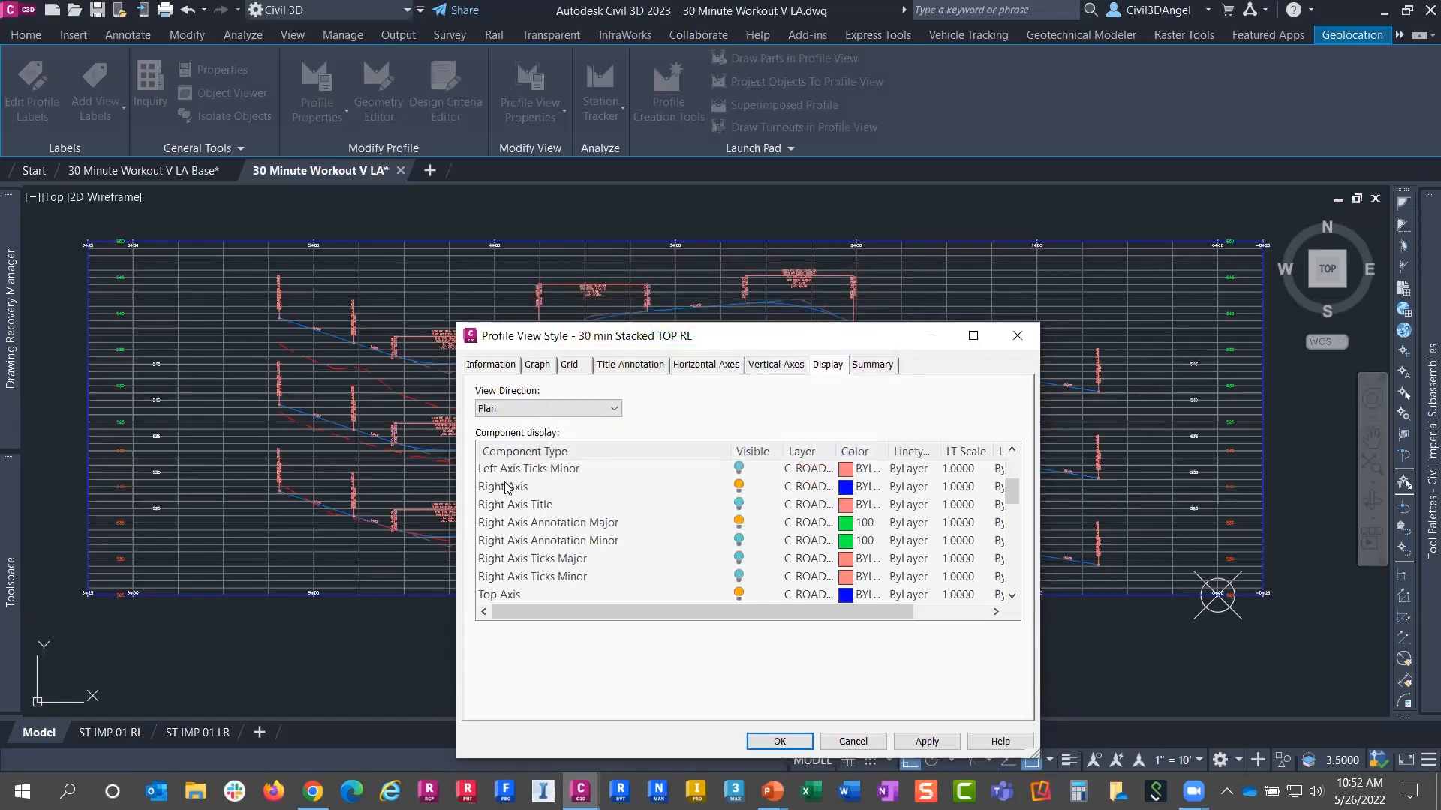
{"action": "left_click", "coordinate": [619, 492]}
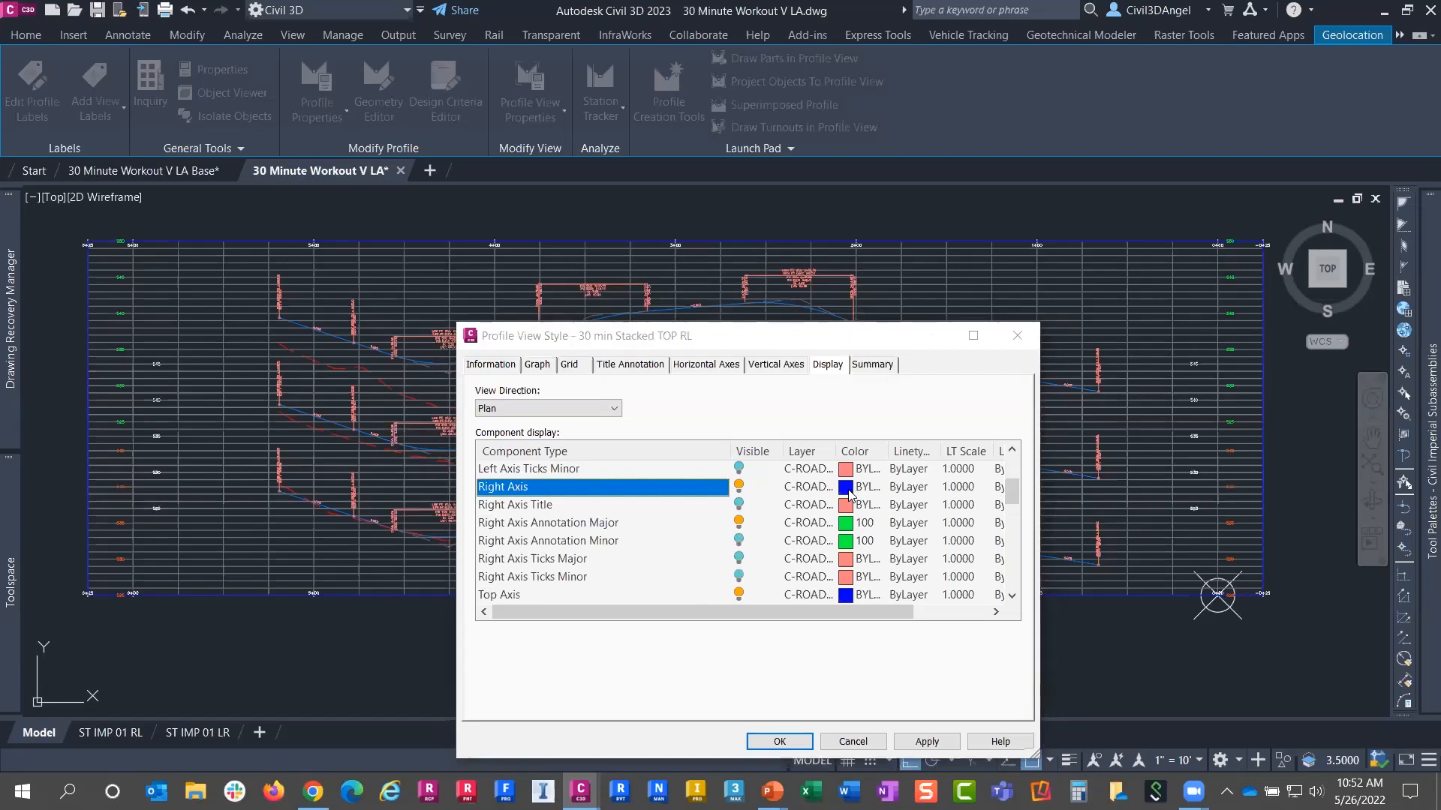
{"action": "left_click", "coordinate": [848, 488]}
{"action": "left_click", "coordinate": [601, 434]}
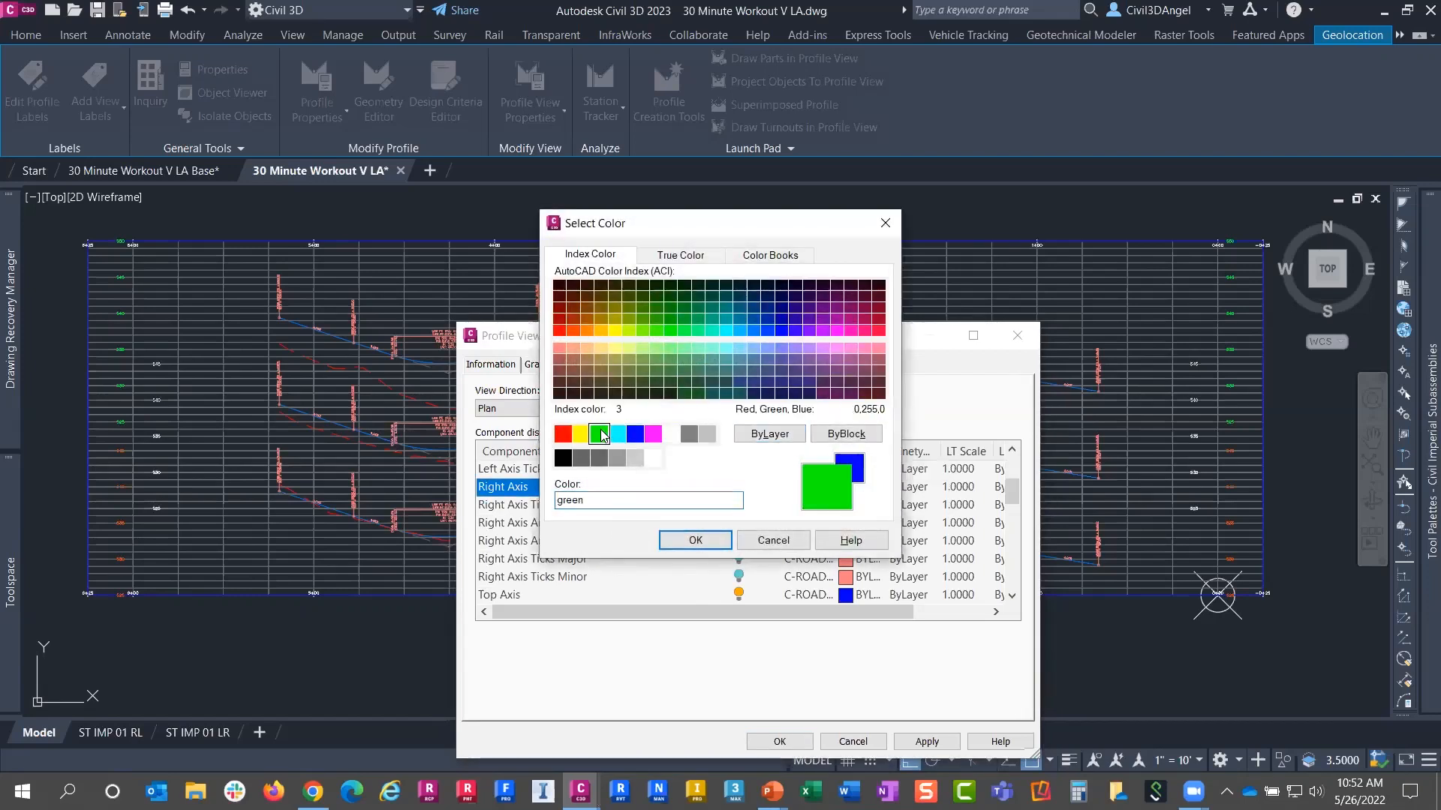
{"action": "left_click", "coordinate": [696, 540]}
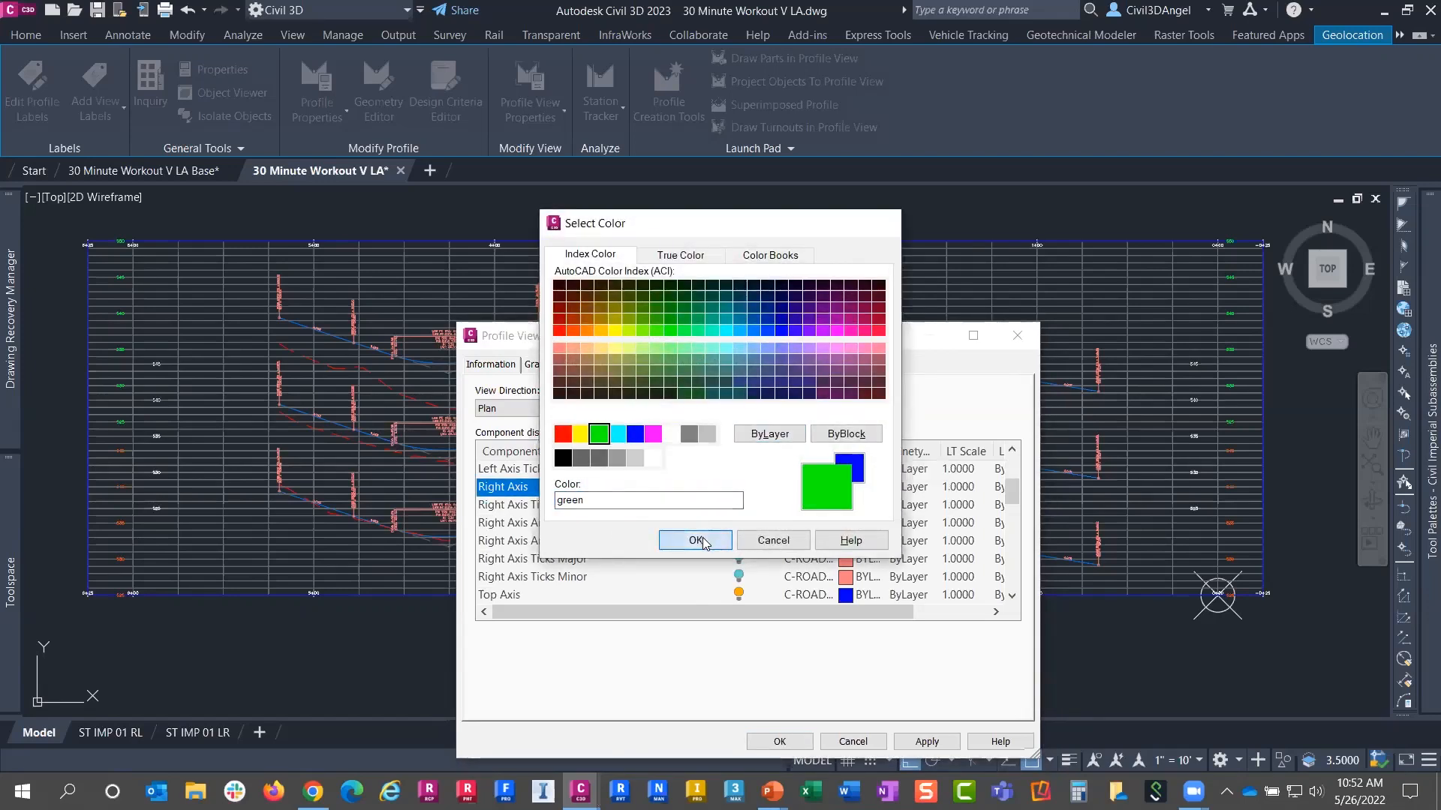
{"action": "left_click", "coordinate": [775, 743]}
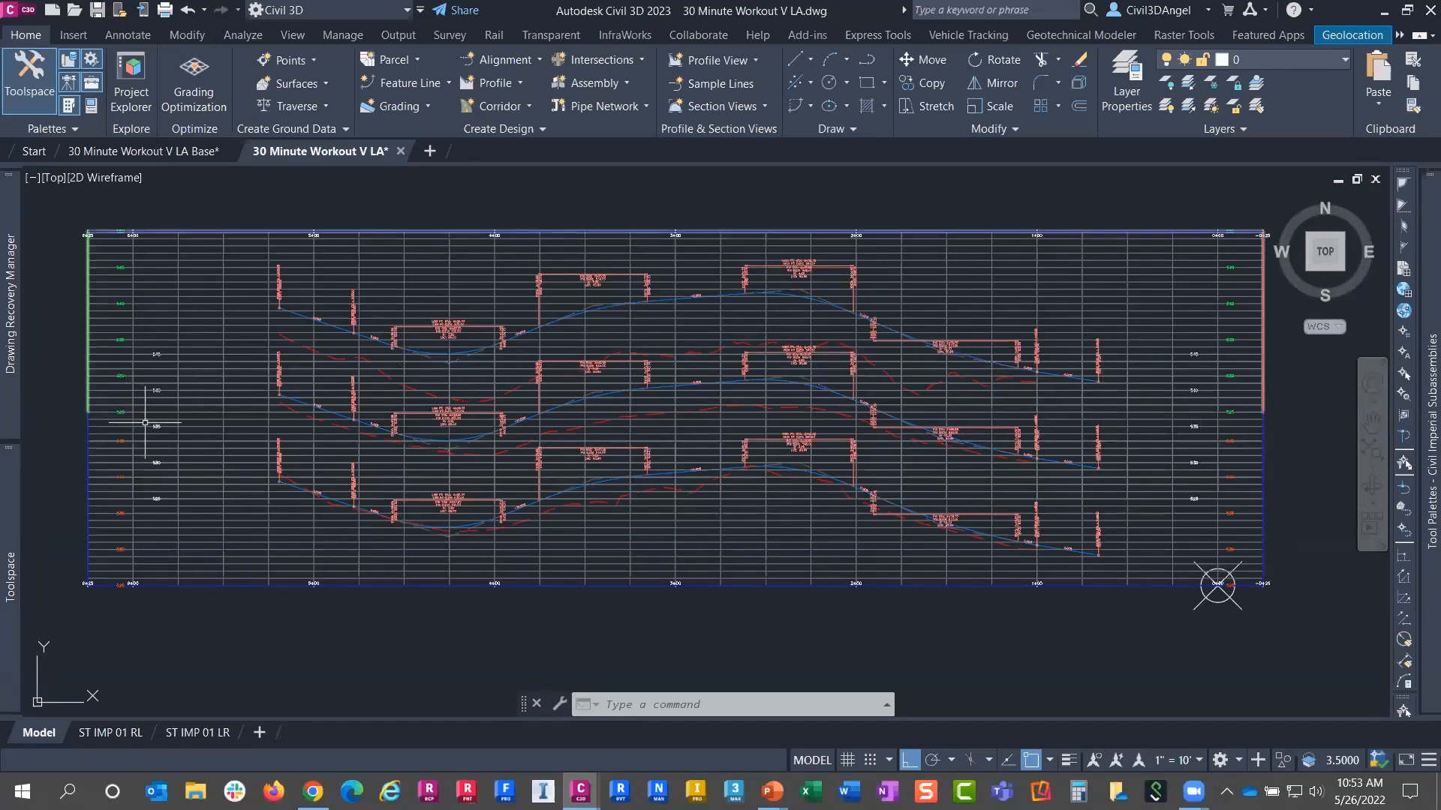
Check the recolored stack, and review how profiles and site plan line up on the ST IMP 01 RL layout
{"action": "scroll", "coordinate": [154, 446], "scroll_direction": "down", "scroll_amount": 2}
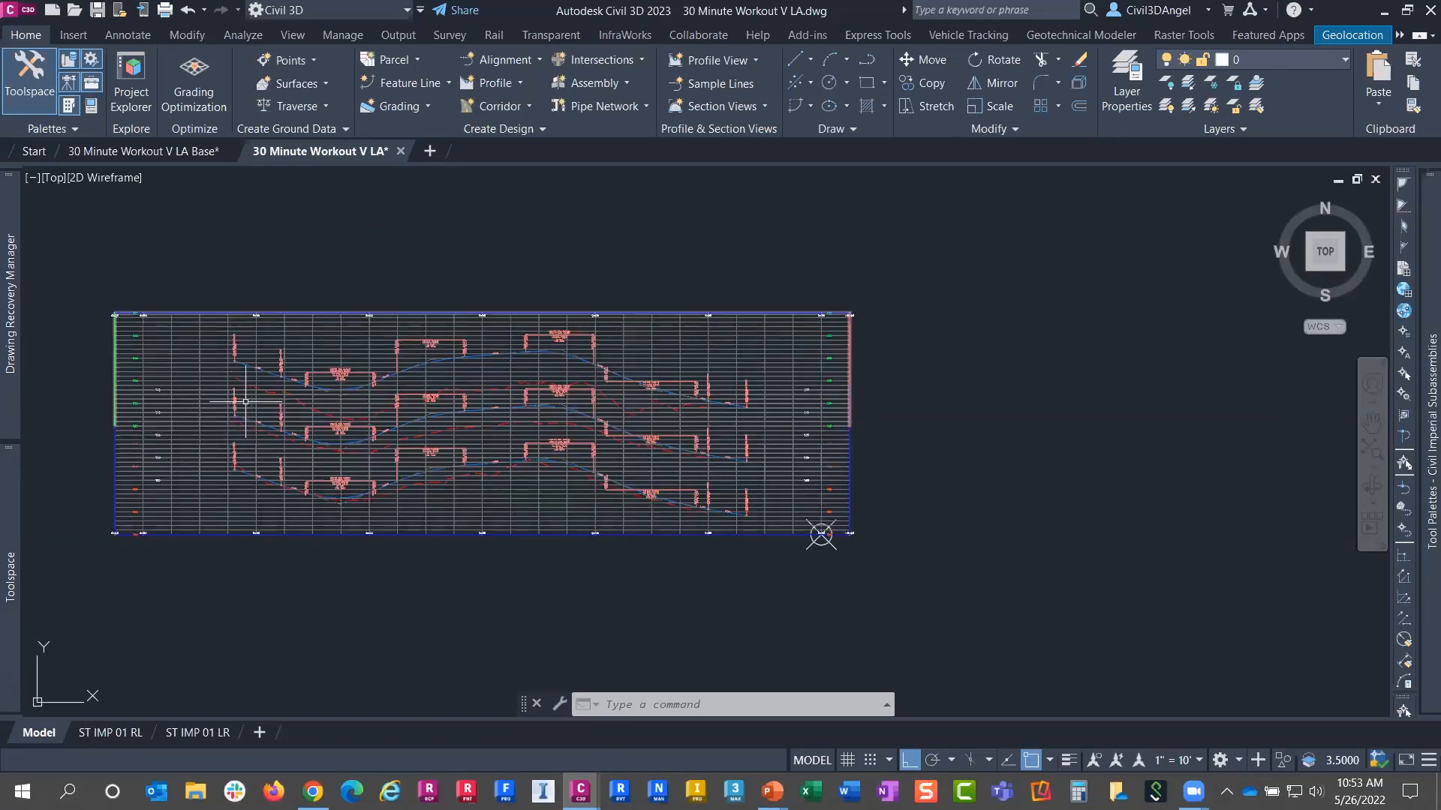
{"action": "mouse_move", "coordinate": [198, 343]}
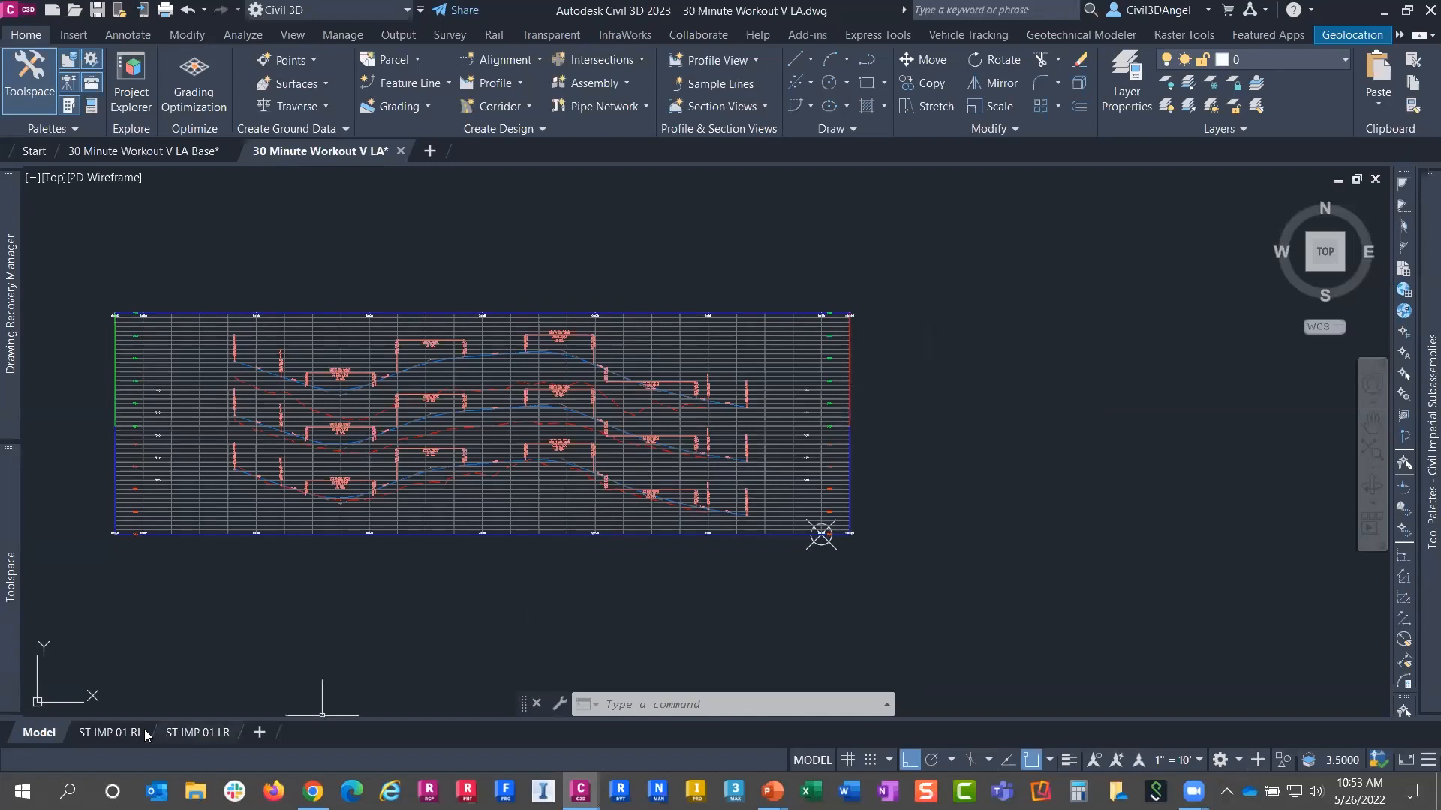
{"action": "left_click", "coordinate": [121, 731]}
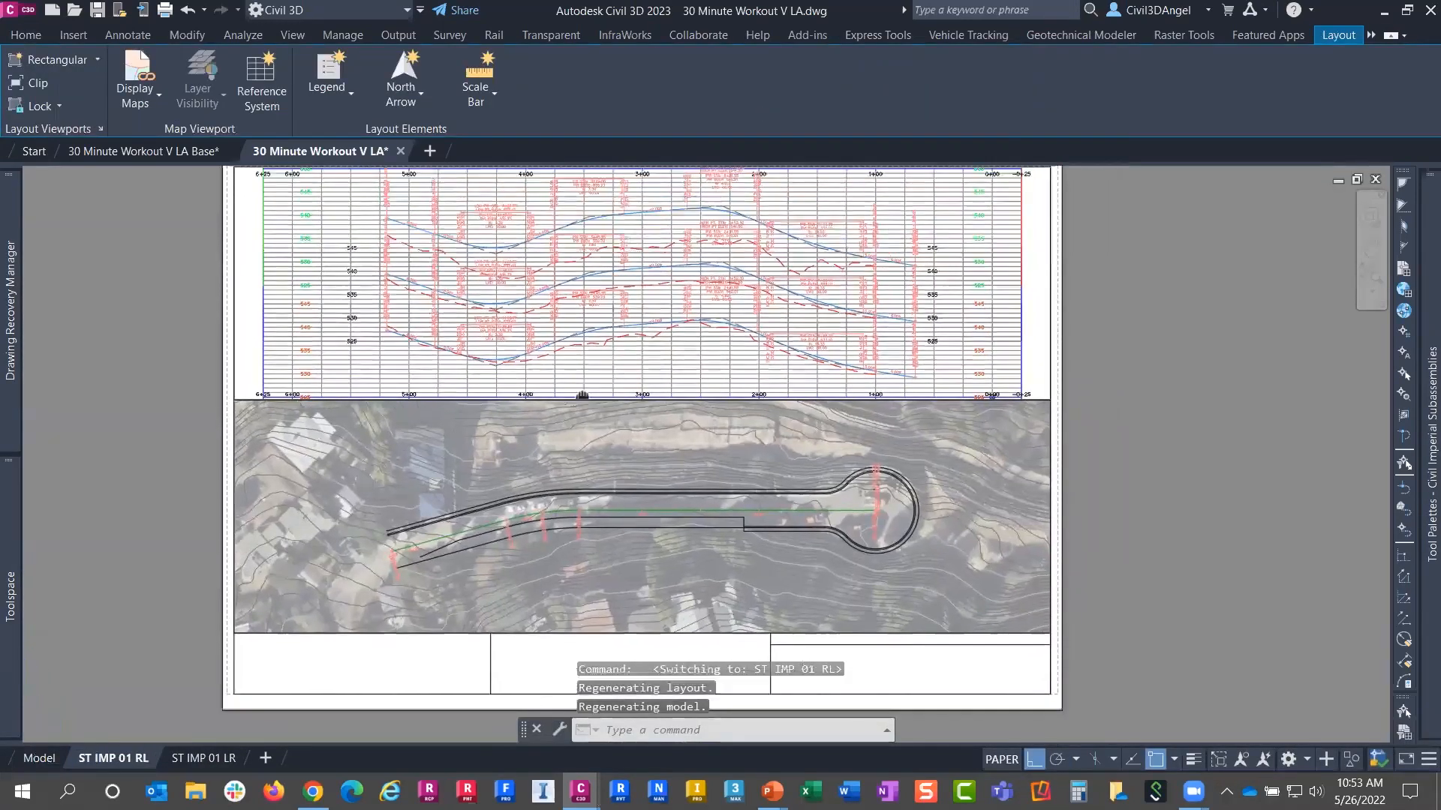
{"action": "middle_click_drag", "start_coordinate": [582, 396], "coordinate": [493, 419]}
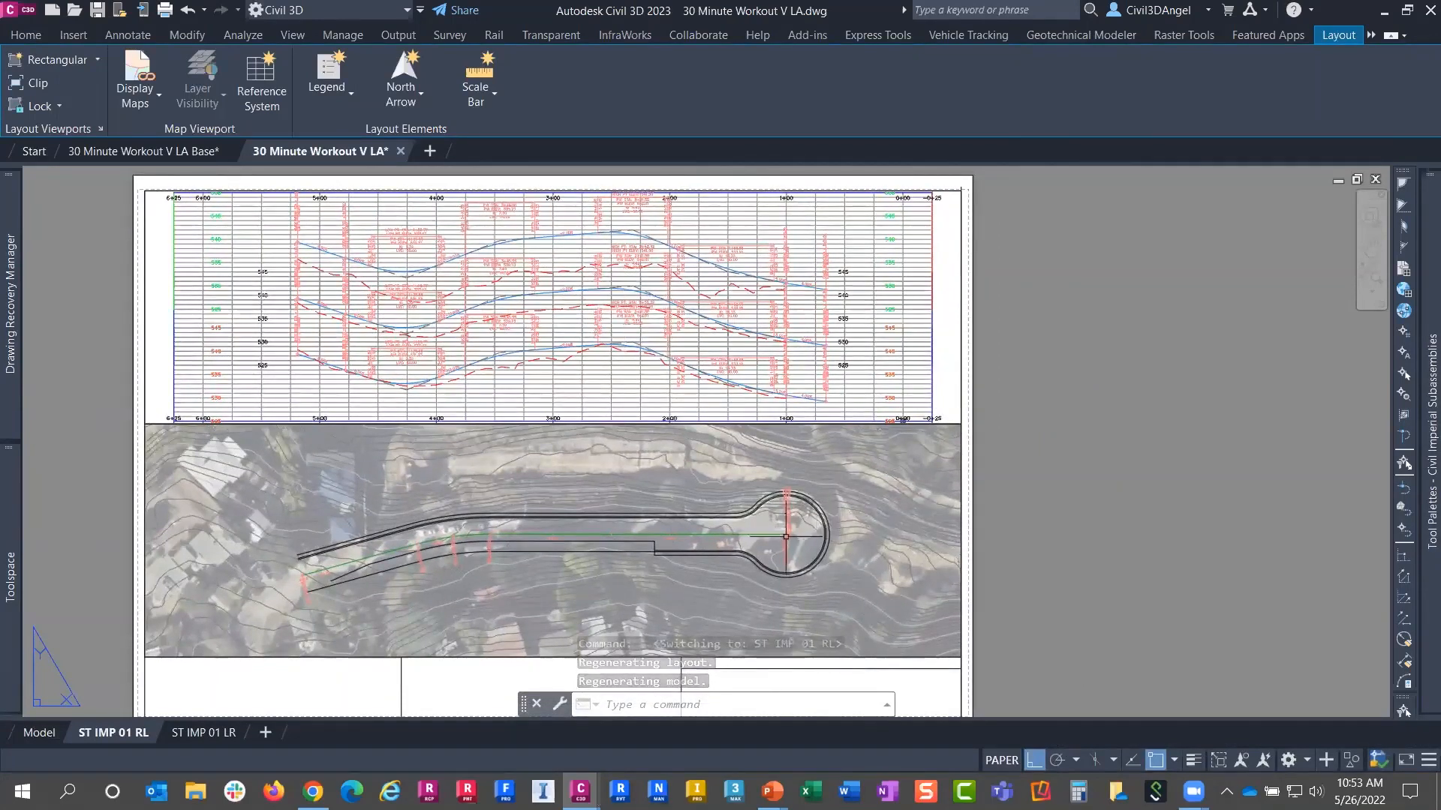
{"action": "scroll", "coordinate": [787, 528], "scroll_direction": "up", "scroll_amount": 2}
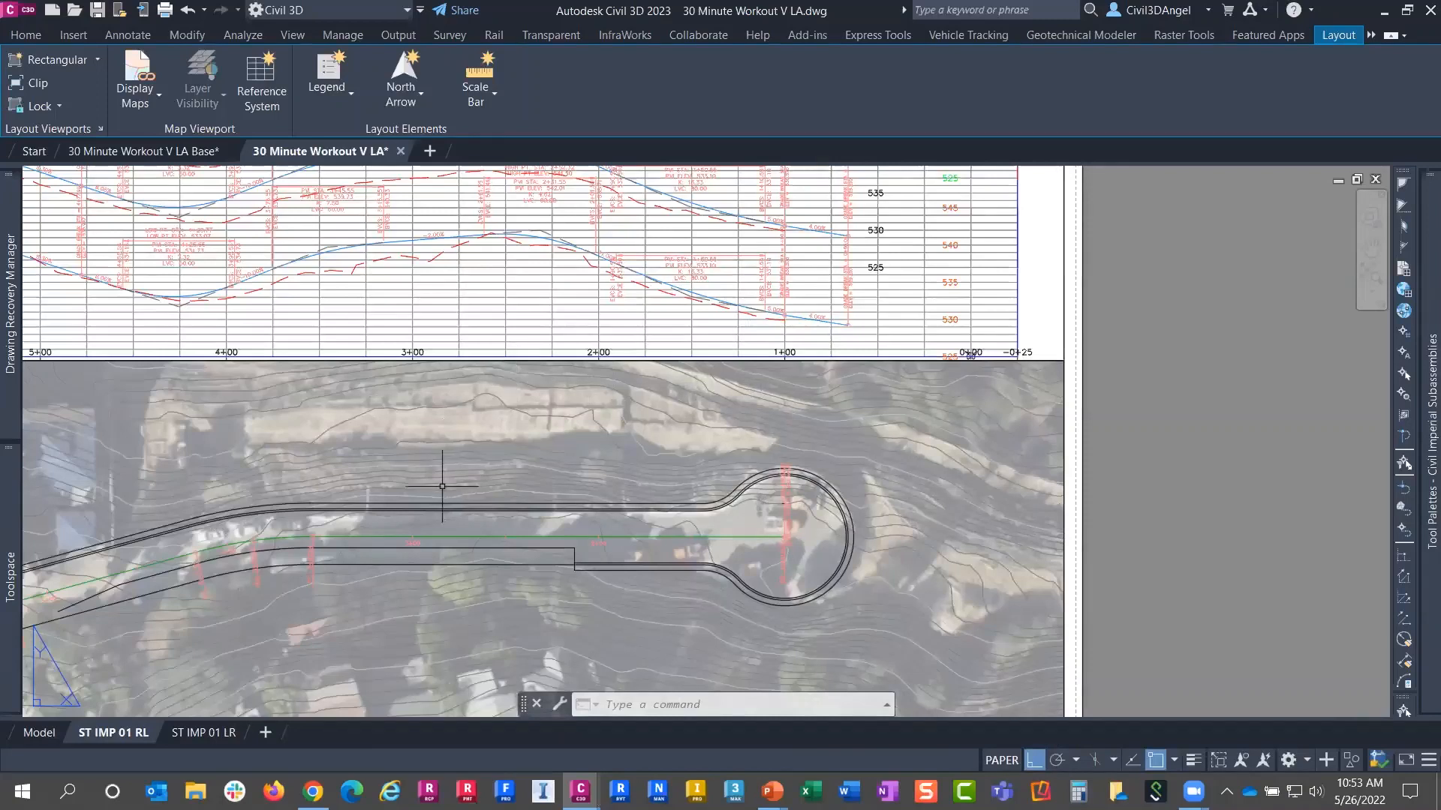
{"action": "scroll", "coordinate": [441, 483], "scroll_direction": "down", "scroll_amount": 2}
{"action": "middle_click_drag", "start_coordinate": [440, 482], "coordinate": [663, 451]}
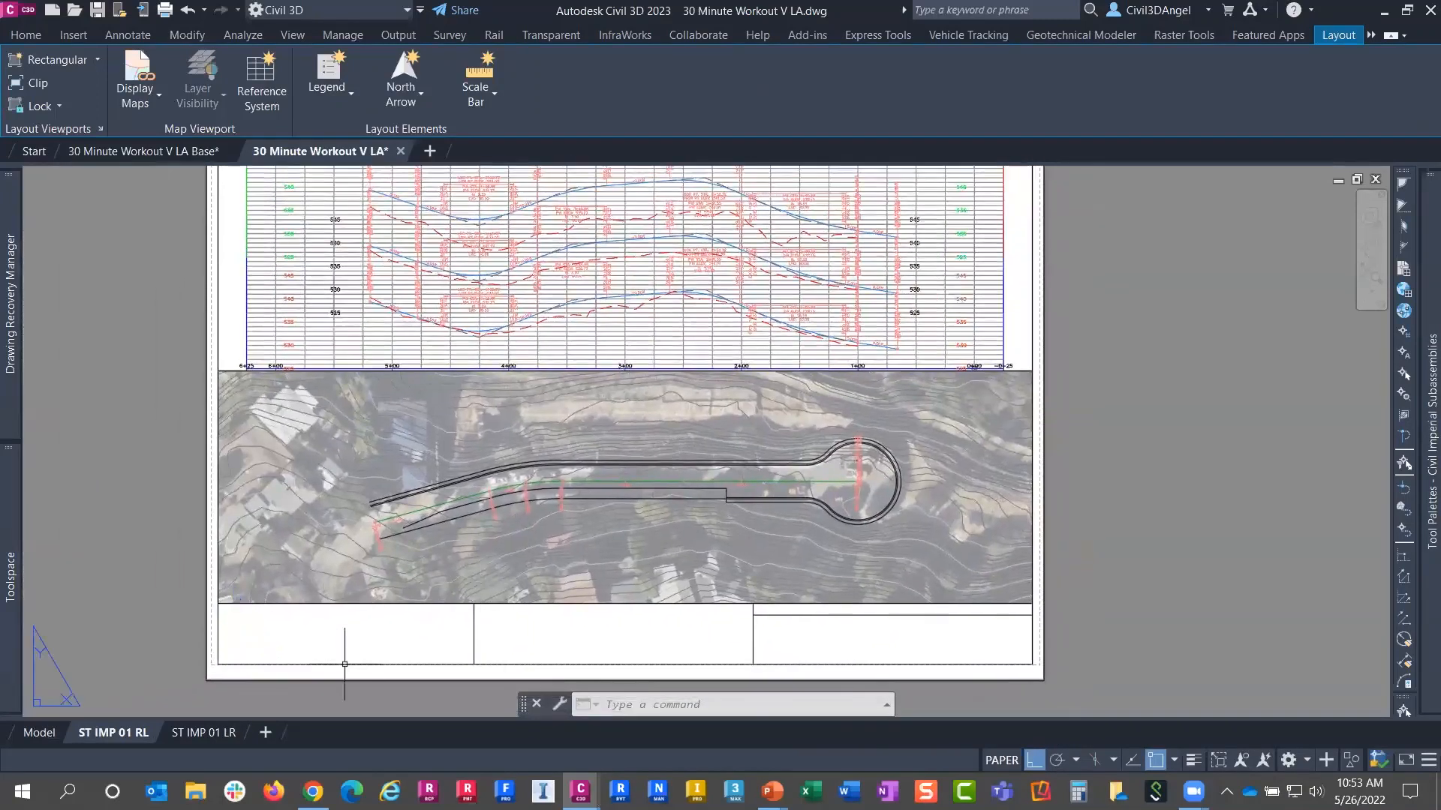
Inspect the elevation annotations and grade labels near the start station on the ST IMP 01 LR layout
{"action": "left_click", "coordinate": [203, 733]}
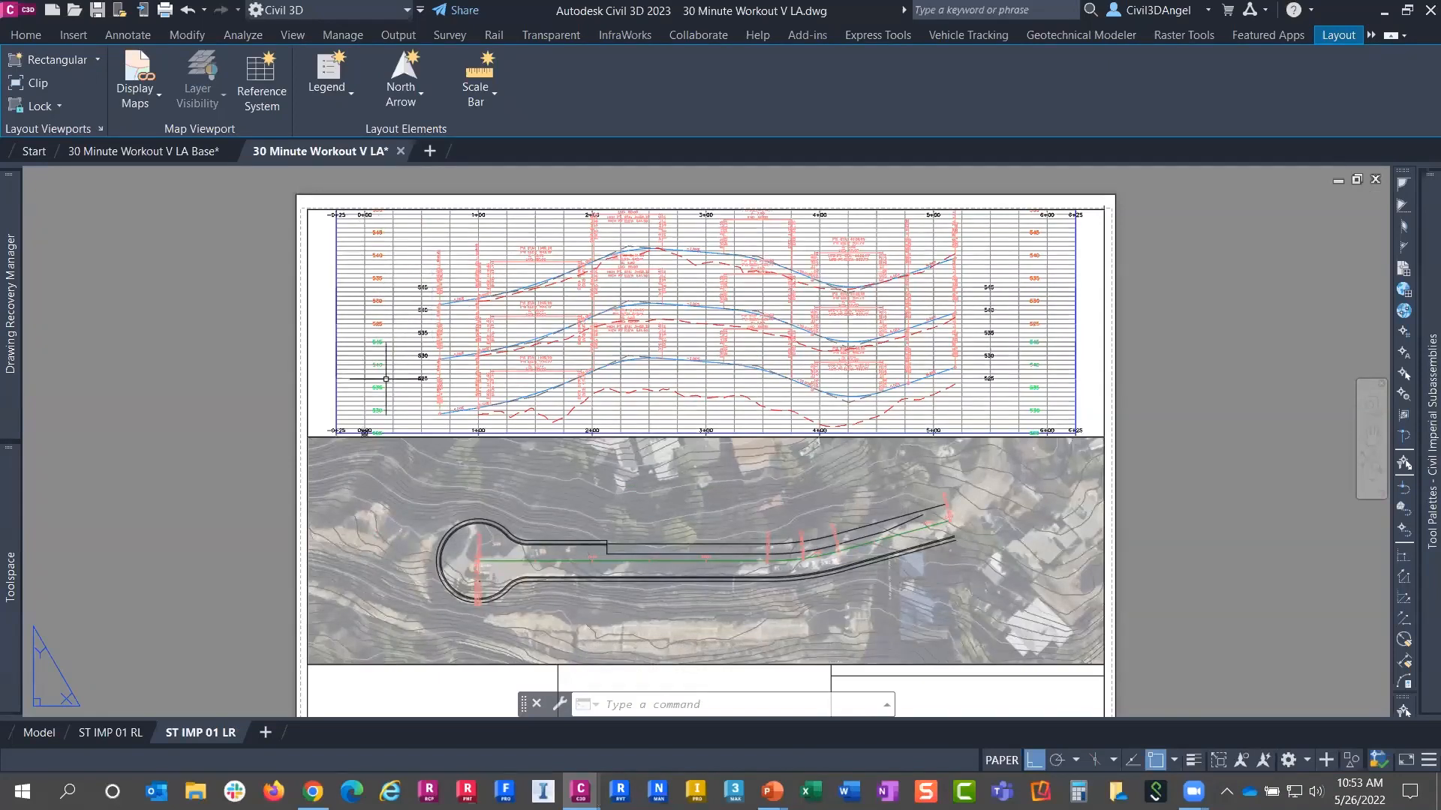
{"action": "scroll", "coordinate": [466, 291], "scroll_direction": "up", "scroll_amount": 5}
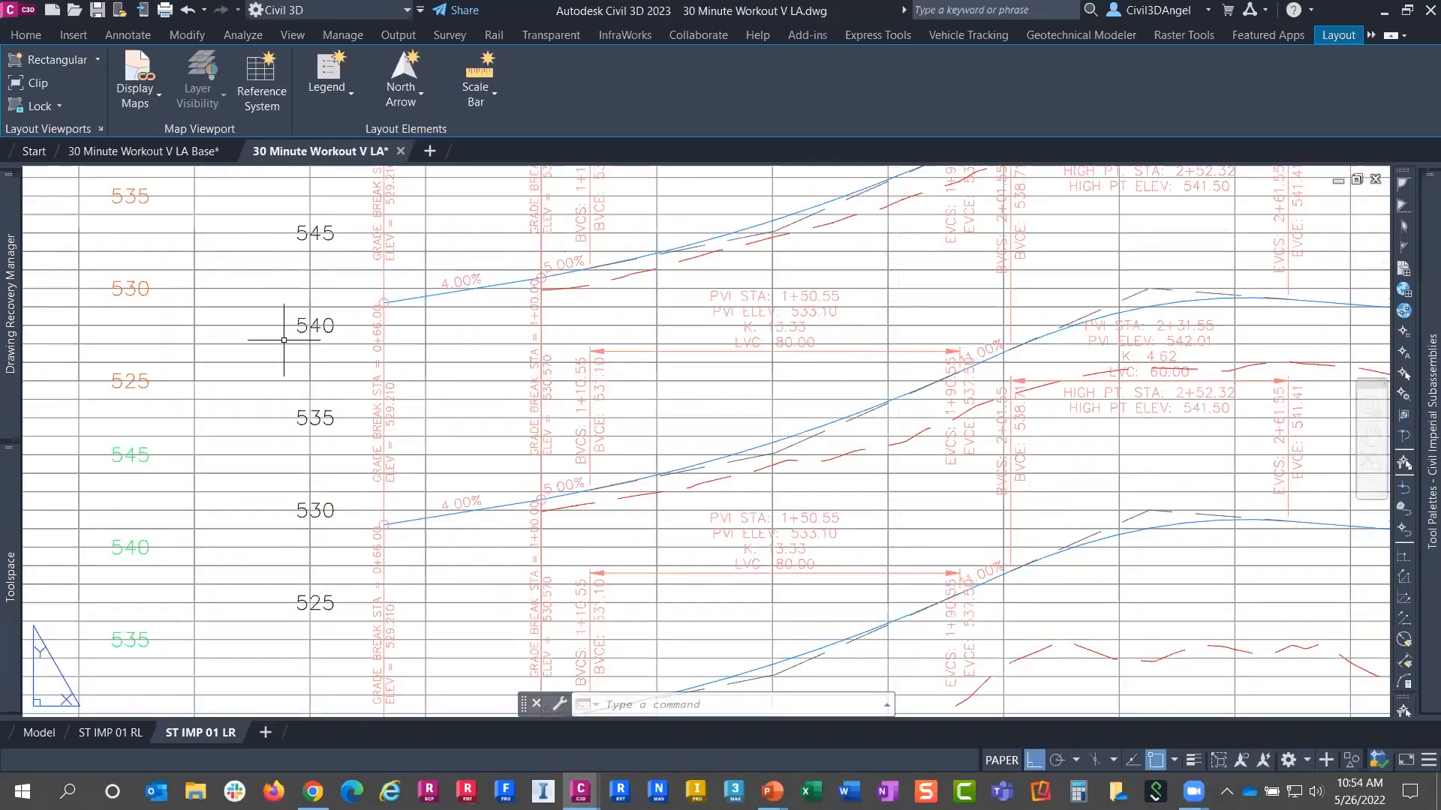
{"action": "scroll", "coordinate": [293, 353], "scroll_direction": "down", "scroll_amount": 5}
Inspect the matching elevation annotations and grade labels on the ST IMP 01 RL layout, ending with the whole sheet in view
{"action": "left_click", "coordinate": [113, 732]}
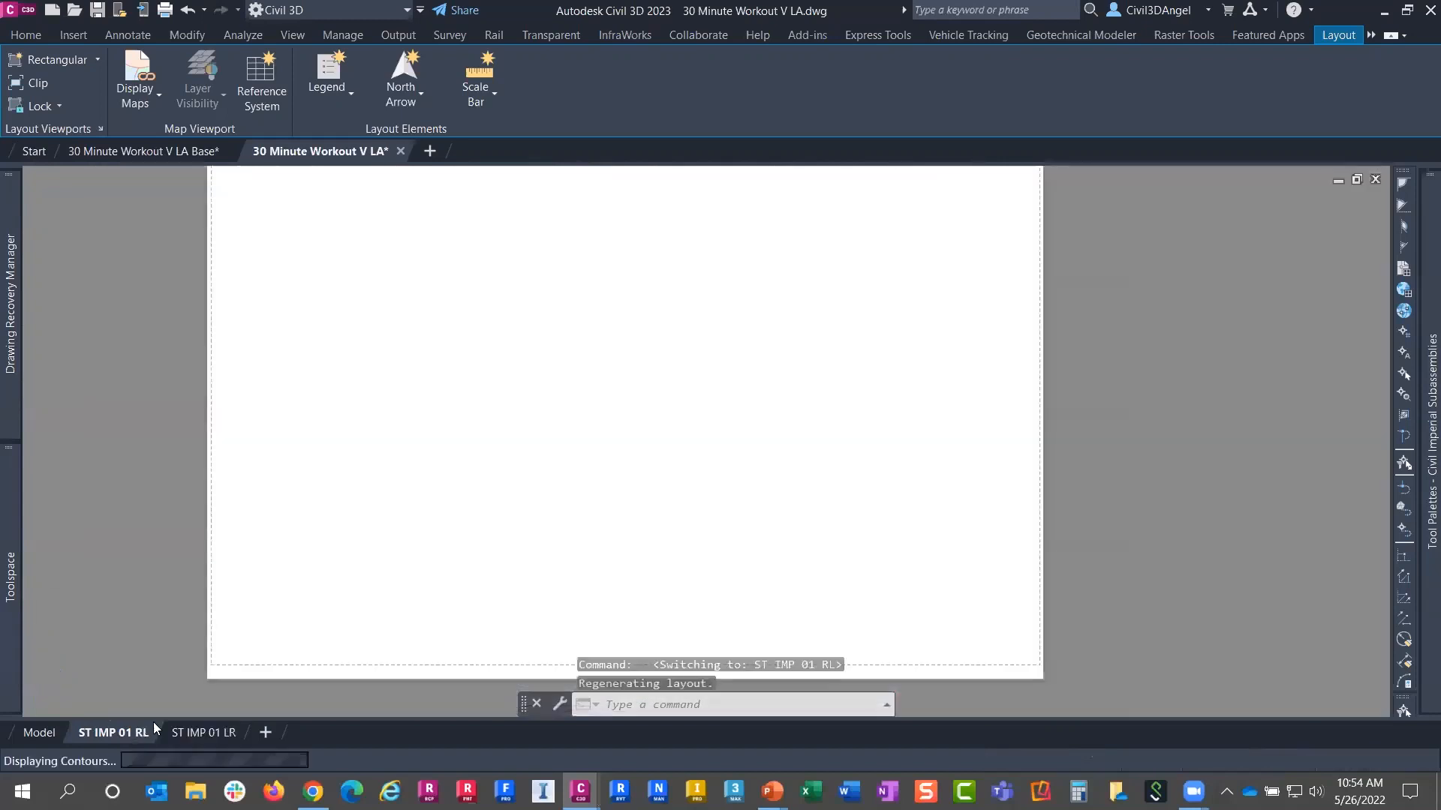
{"action": "scroll", "coordinate": [874, 238], "scroll_direction": "up", "scroll_amount": 6}
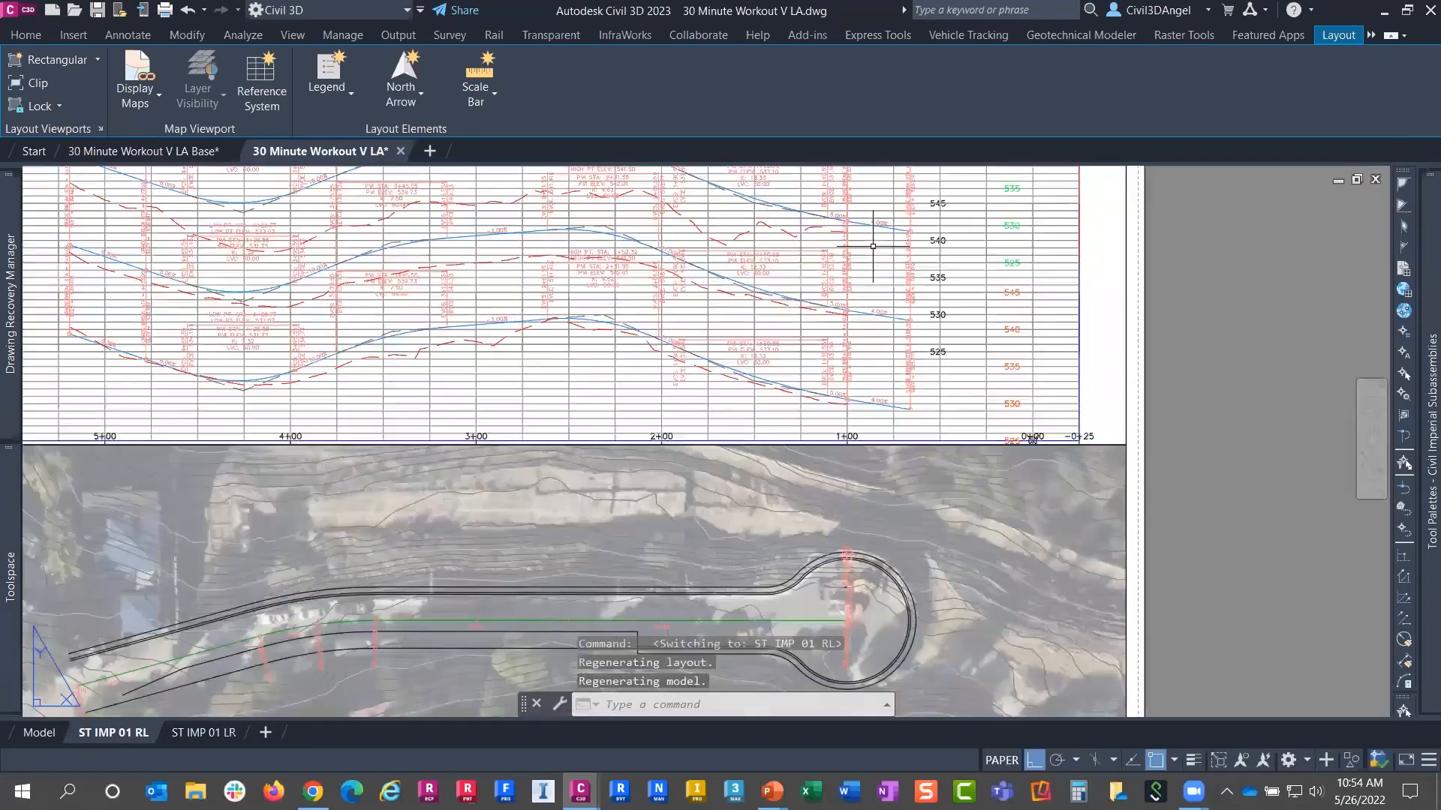
{"action": "mouse_move", "coordinate": [868, 254]}
{"action": "middle_mouse_down"}
{"action": "mouse_move", "coordinate": [708, 312]}
{"action": "mouse_move", "coordinate": [671, 309]}
{"action": "middle_mouse_up"}
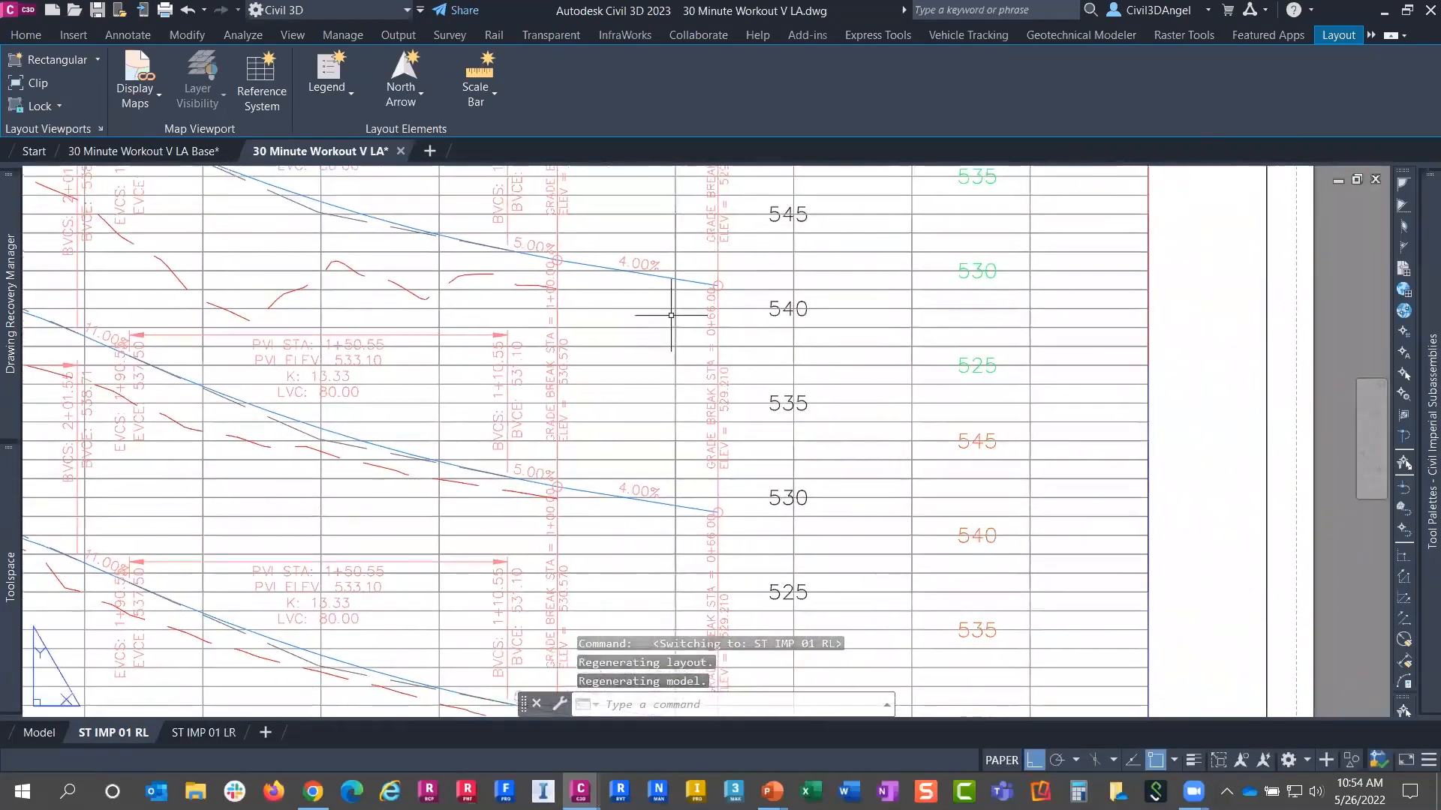
{"action": "scroll", "coordinate": [677, 290], "scroll_direction": "down", "scroll_amount": 5}
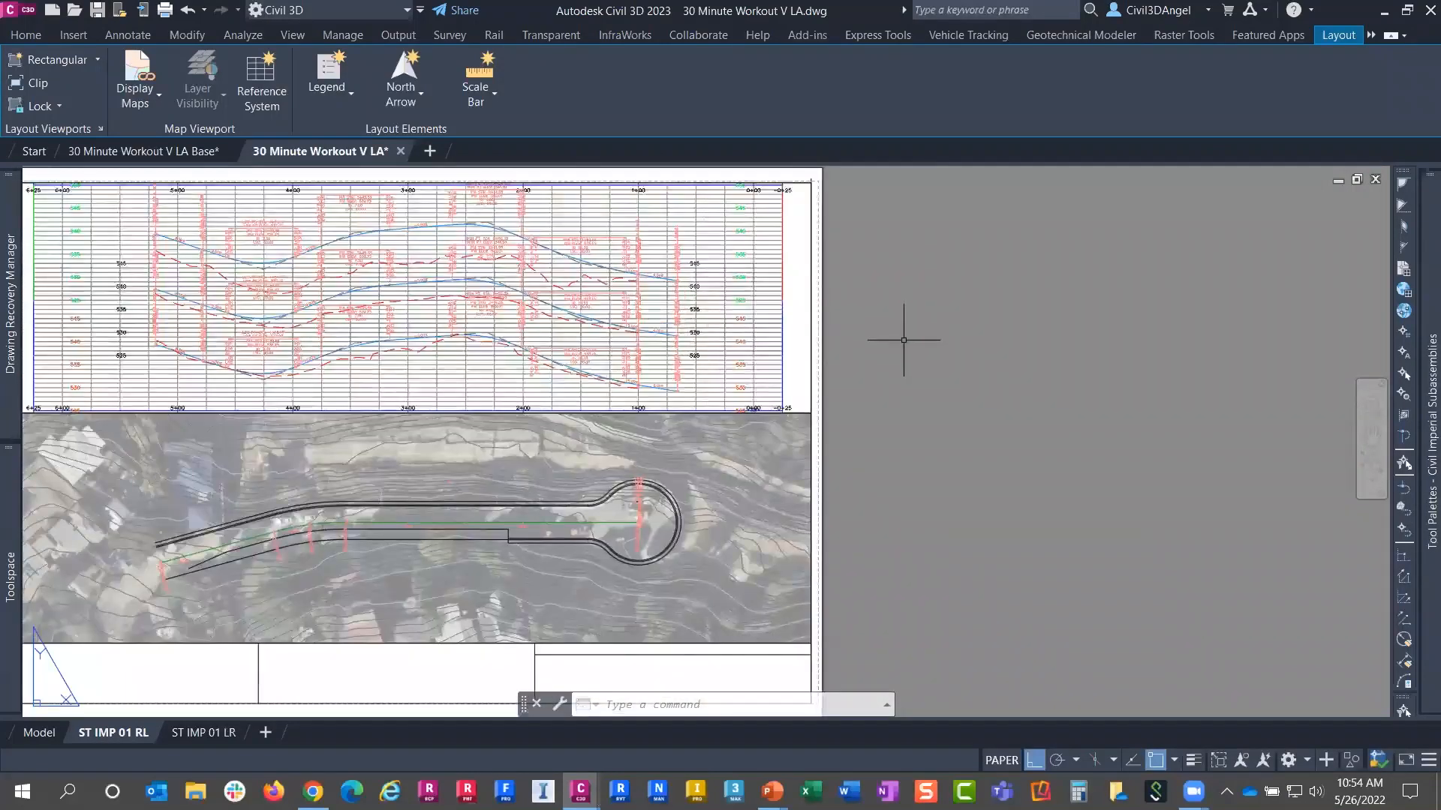
{"action": "middle_click", "coordinate": [898, 422]}
{"action": "middle_click", "coordinate": [898, 422]}
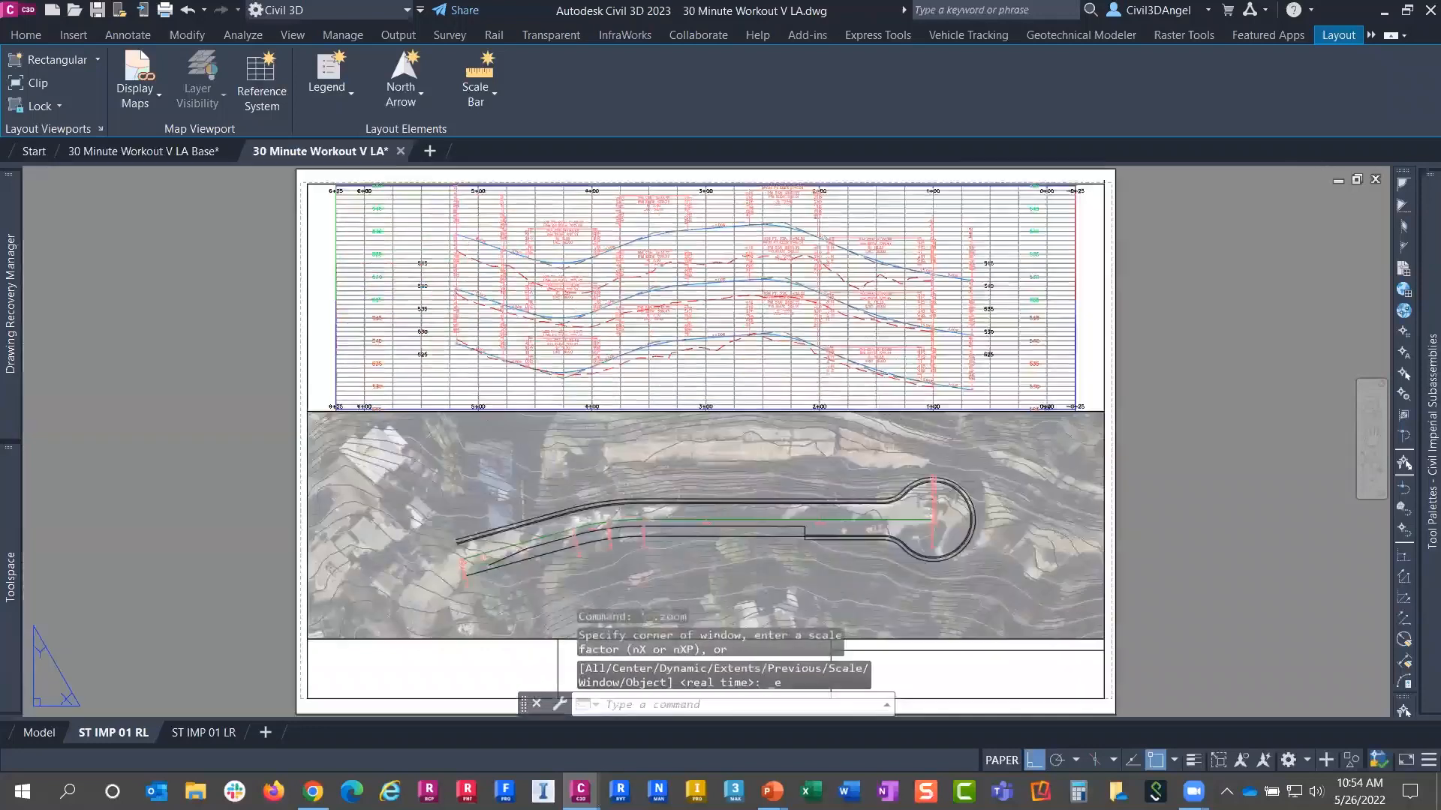
In model space, move the top profile view of the right-to-left stack straight up, clear of the other two views
{"action": "left_click", "coordinate": [25, 740]}
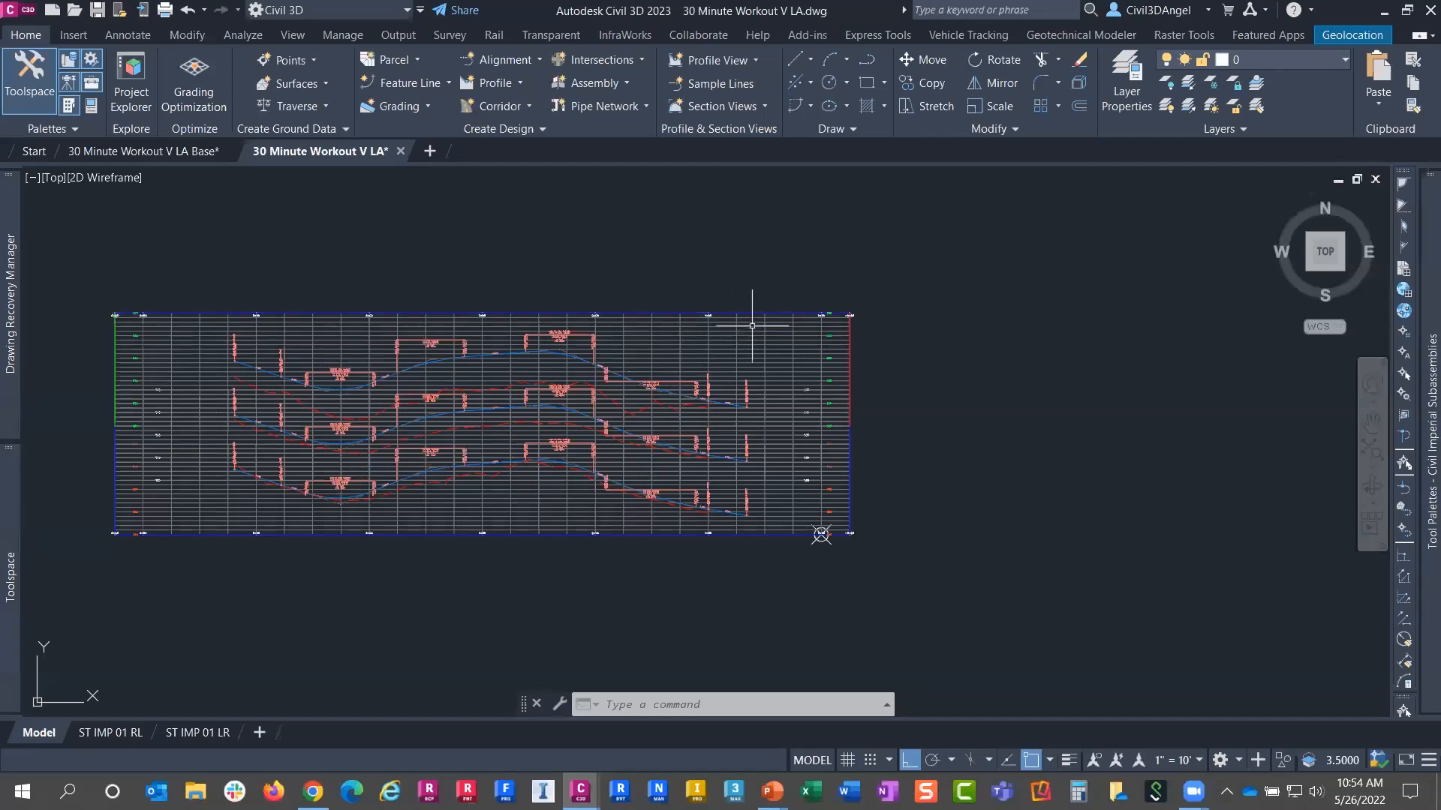
{"action": "mouse_move", "coordinate": [773, 339]}
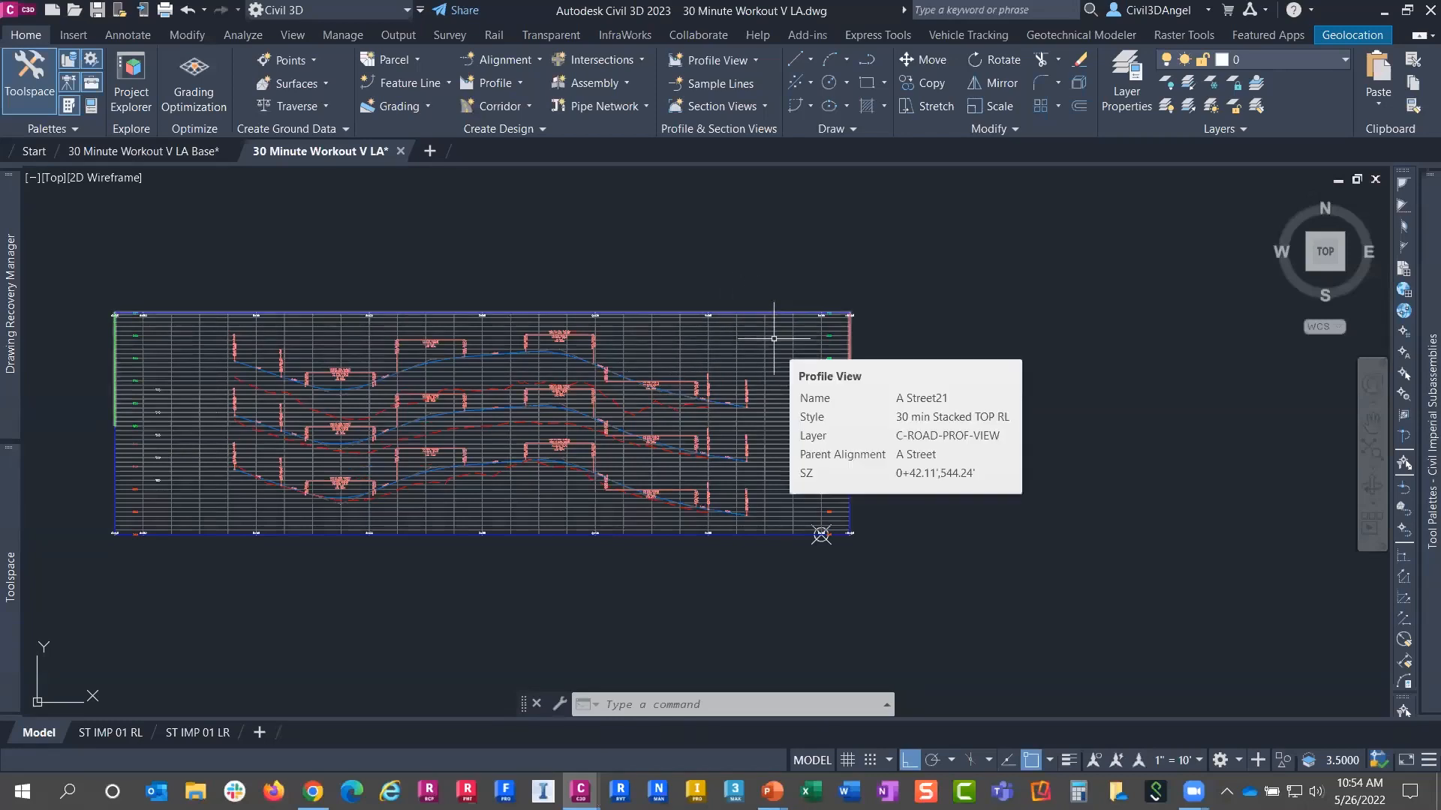
{"action": "left_click", "coordinate": [769, 338]}
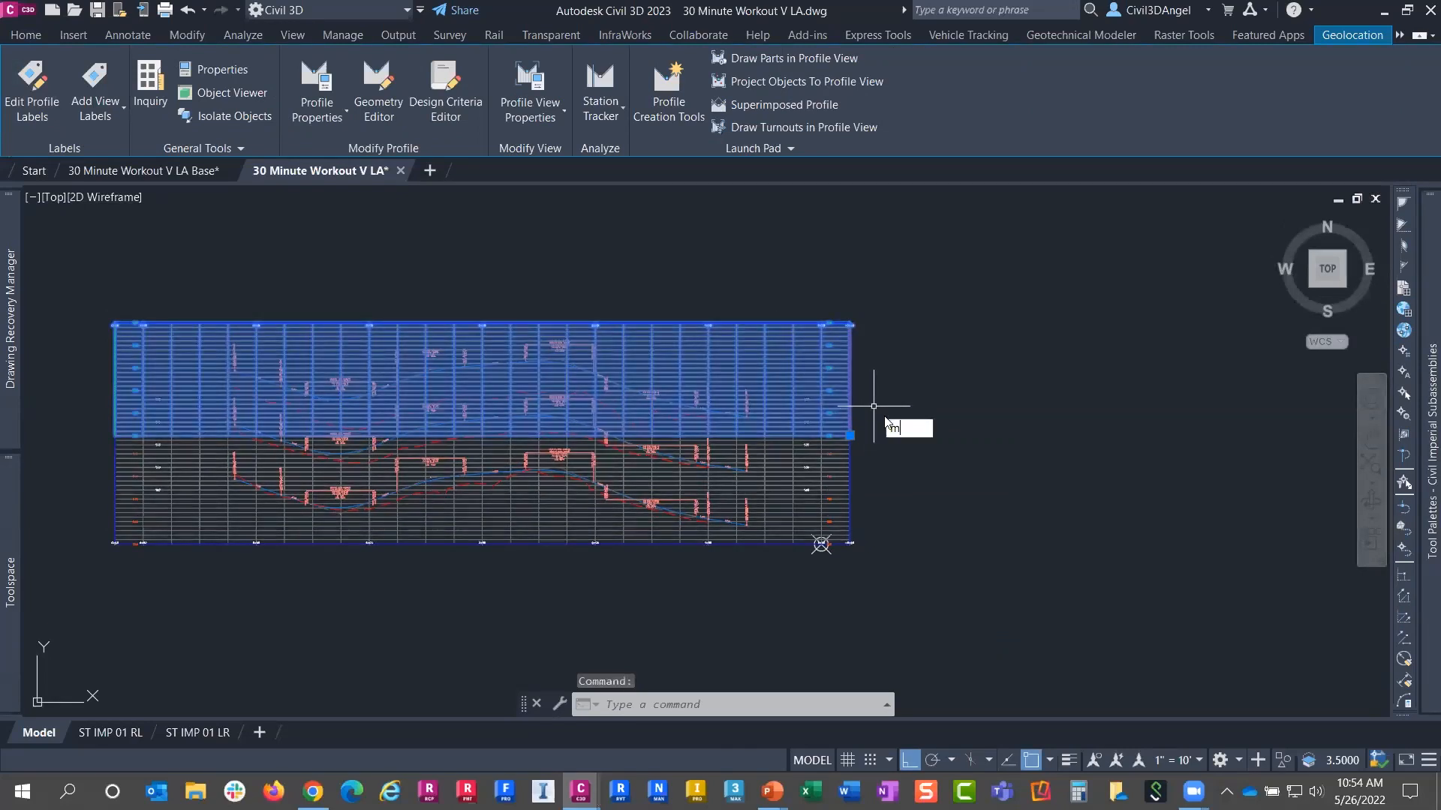
{"action": "key", "text": "Return"}
{"action": "scroll", "coordinate": [879, 425], "scroll_direction": "up", "scroll_amount": 5}
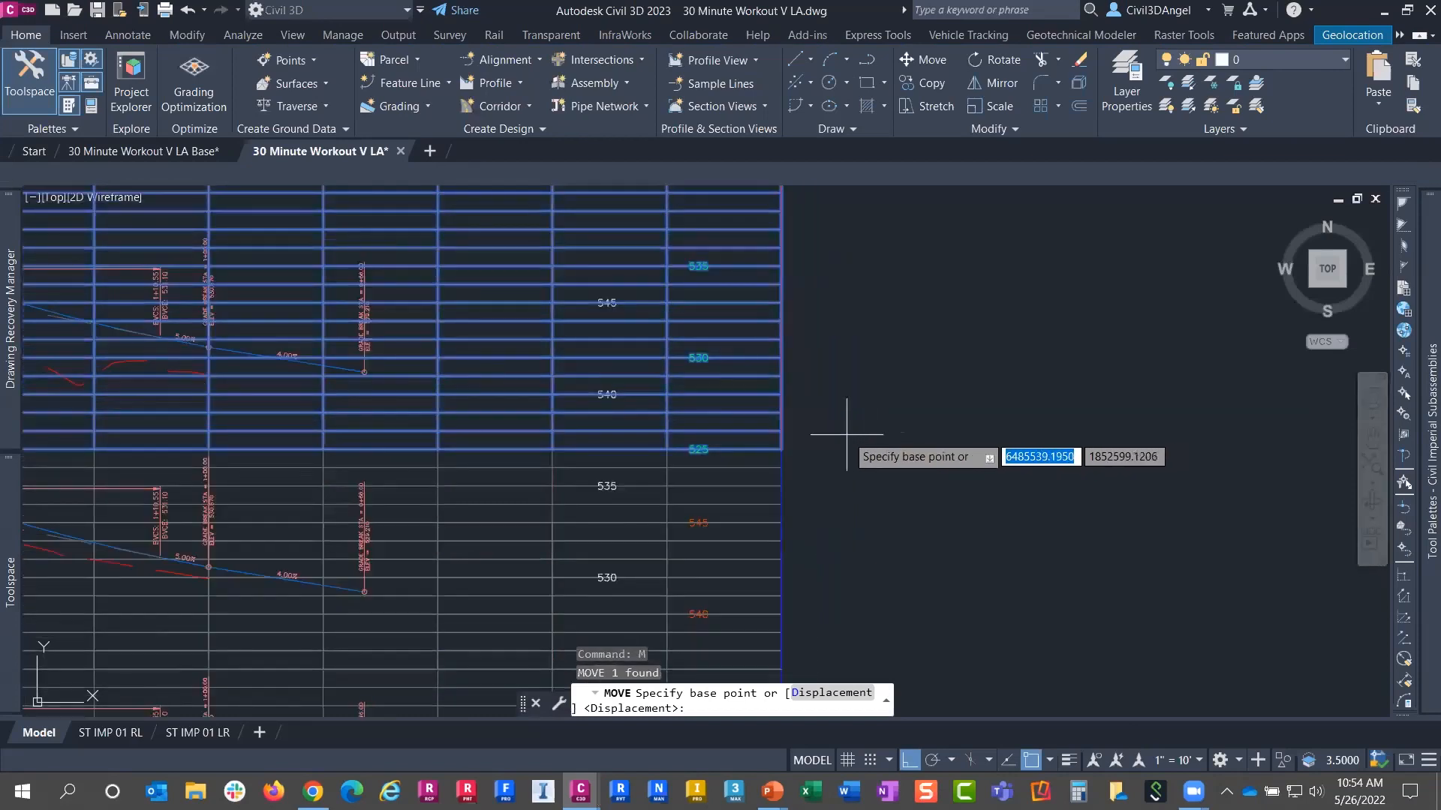
{"action": "left_click", "coordinate": [833, 435]}
{"action": "scroll", "coordinate": [862, 337], "scroll_direction": "down", "scroll_amount": 5}
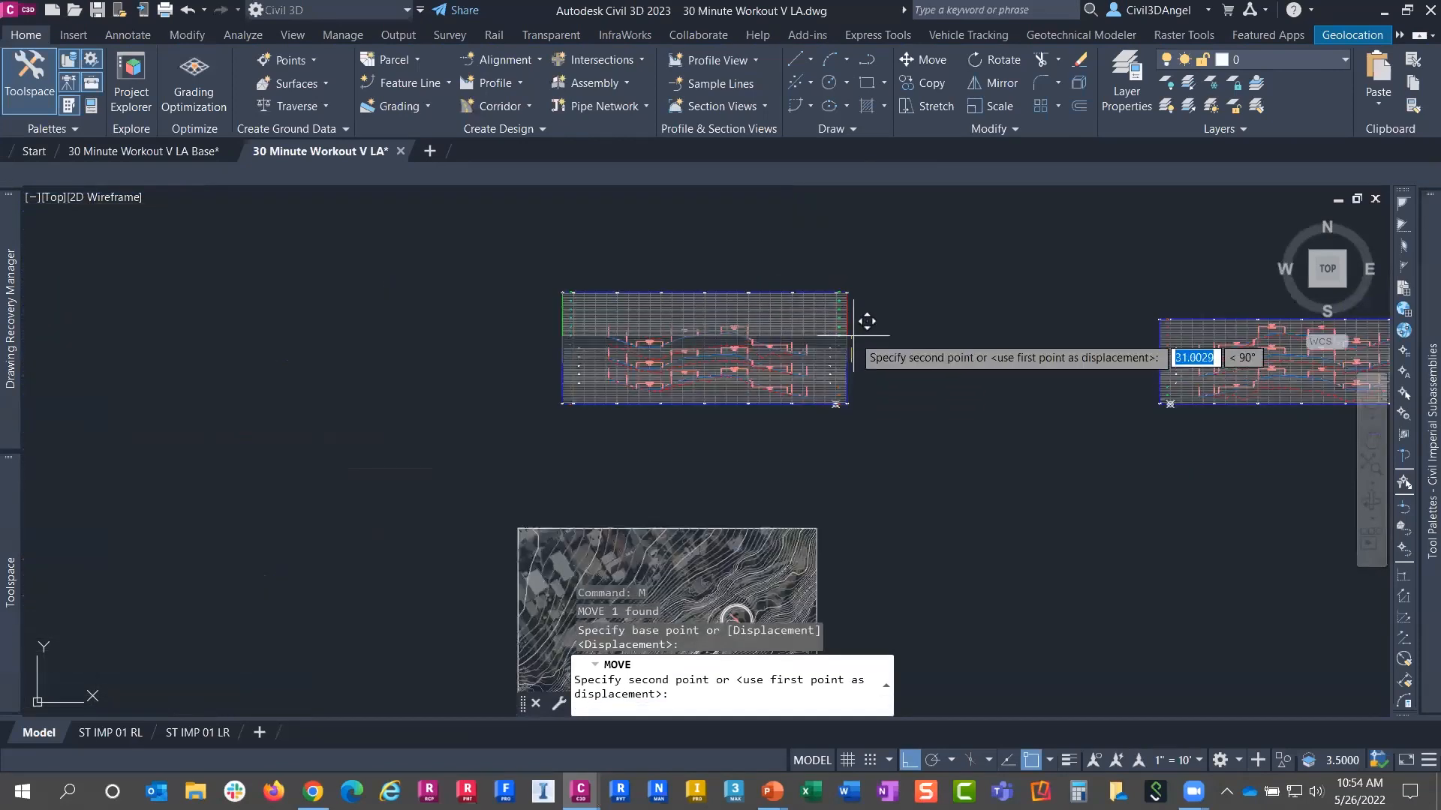
{"action": "left_click", "coordinate": [835, 394]}
Move the bottom profile view of the right-to-left stack straight down, clear of the middle view
{"action": "right_click", "coordinate": [860, 368]}
{"action": "left_click", "coordinate": [882, 380]}
{"action": "left_click", "coordinate": [835, 394]}
{"action": "key", "text": "Return"}
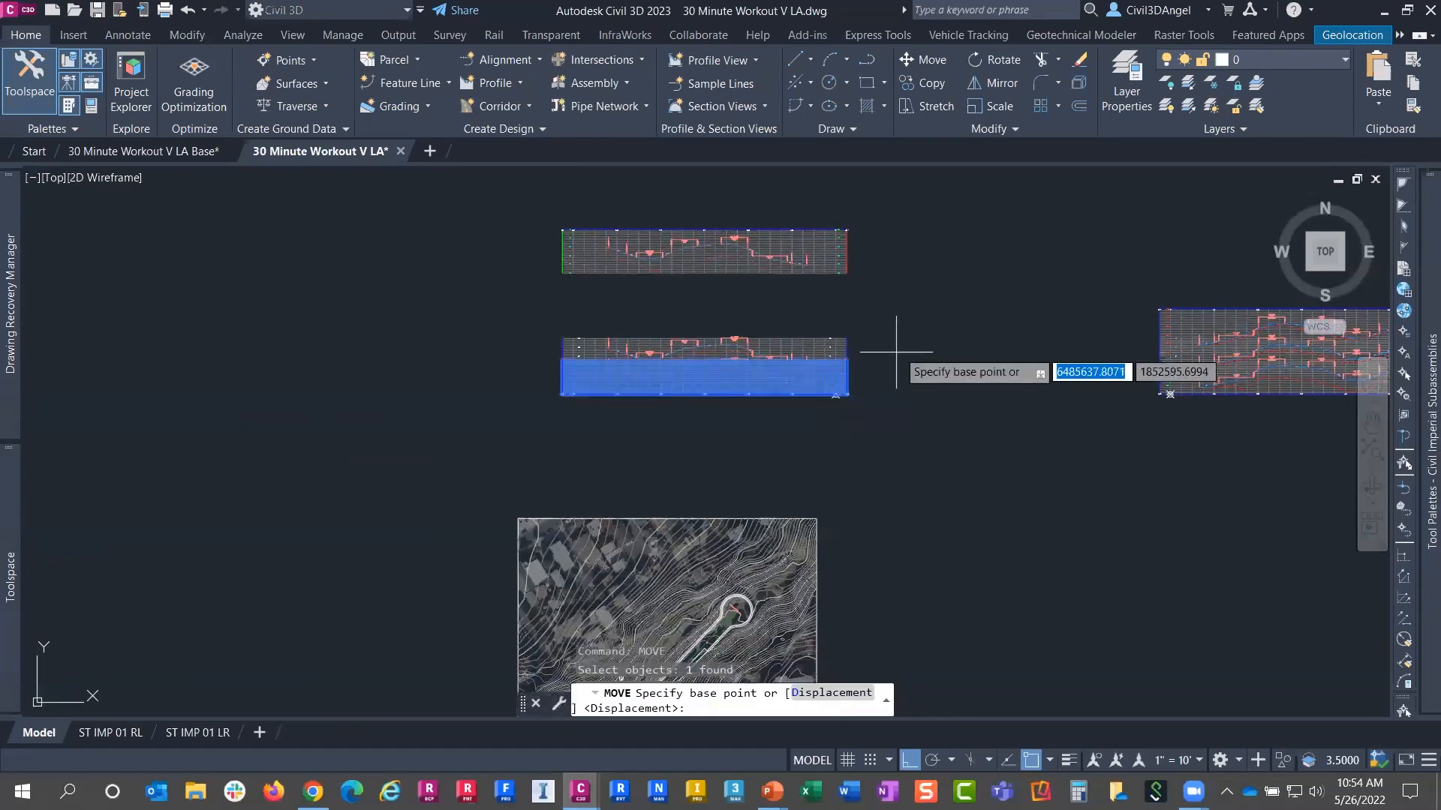
{"action": "left_click", "coordinate": [901, 344]}
{"action": "left_click", "coordinate": [909, 397]}
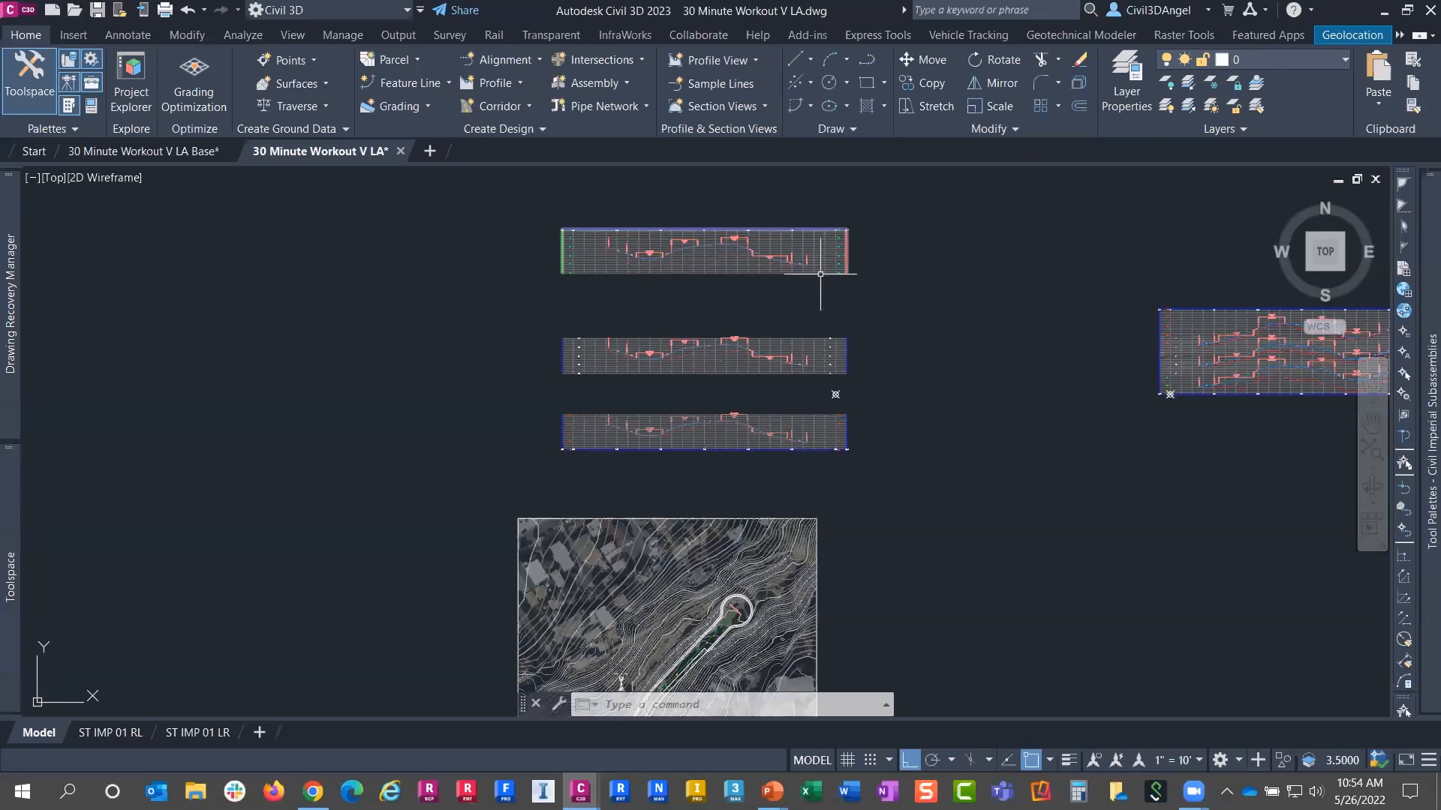
Move the top profile view down by its lower right corner onto the upper right corner of the middle view
{"action": "scroll", "coordinate": [840, 282], "scroll_direction": "up", "scroll_amount": 4}
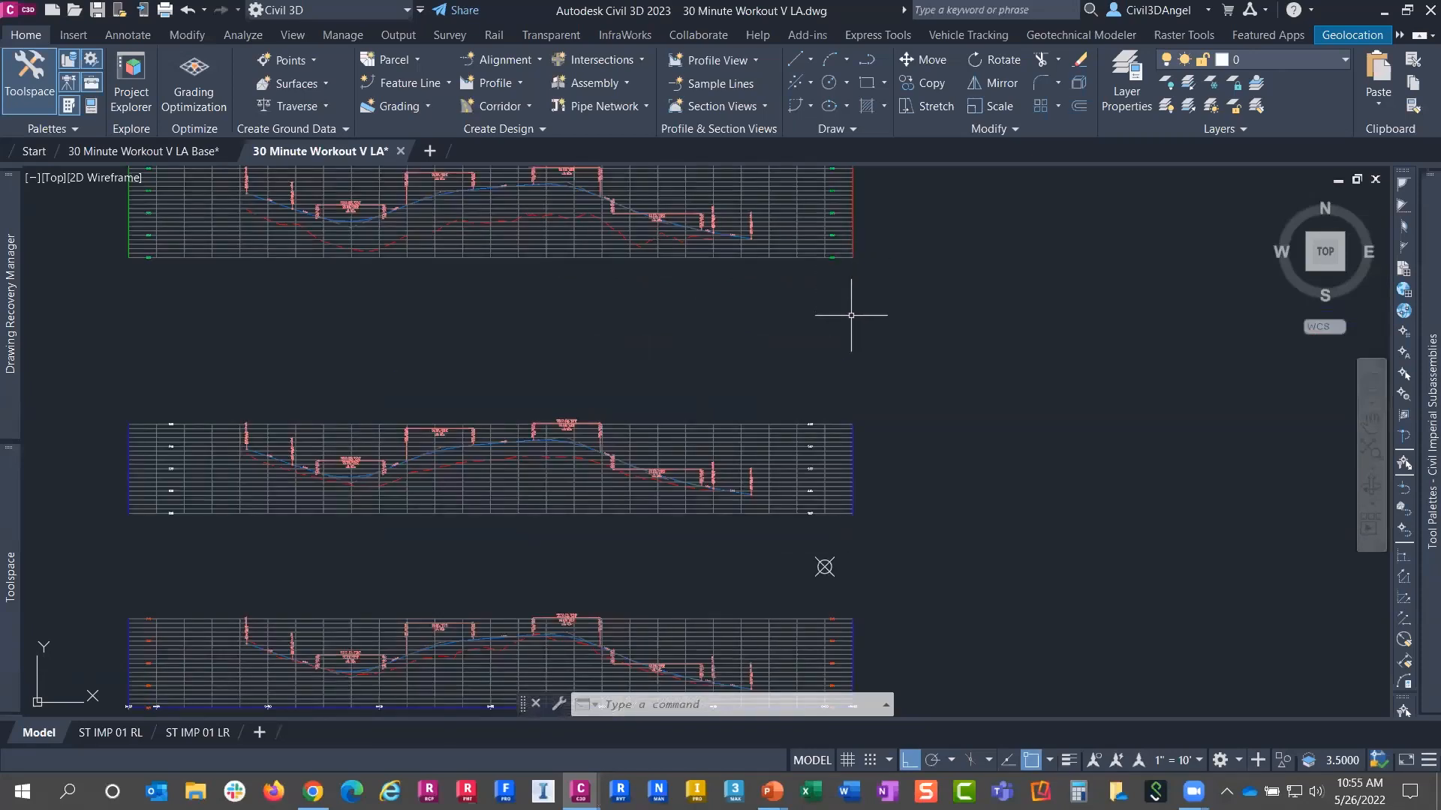
{"action": "type", "text": "M"}
{"action": "key", "text": "Return"}
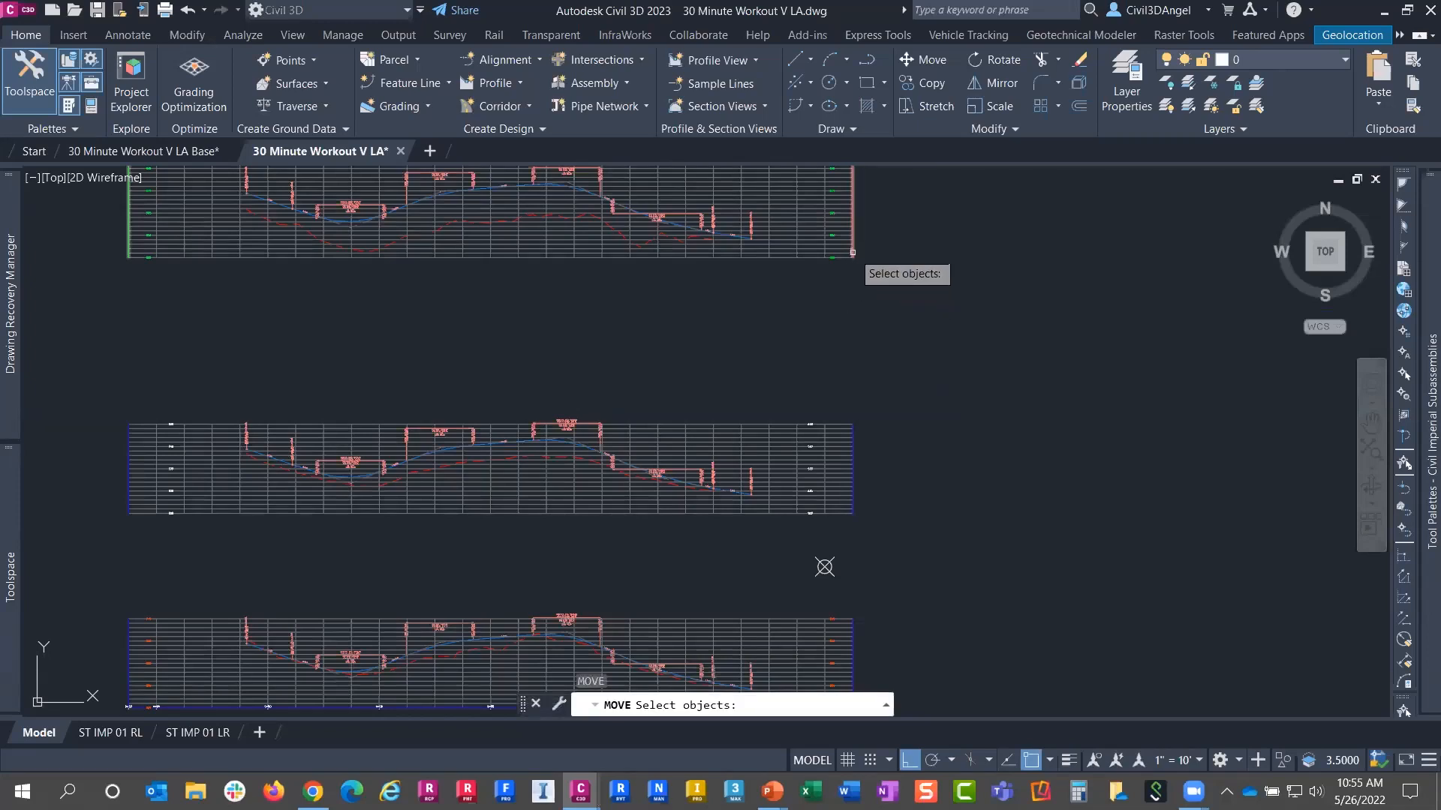
{"action": "left_click", "coordinate": [853, 251]}
{"action": "key", "text": "Return"}
{"action": "left_click", "coordinate": [853, 257]}
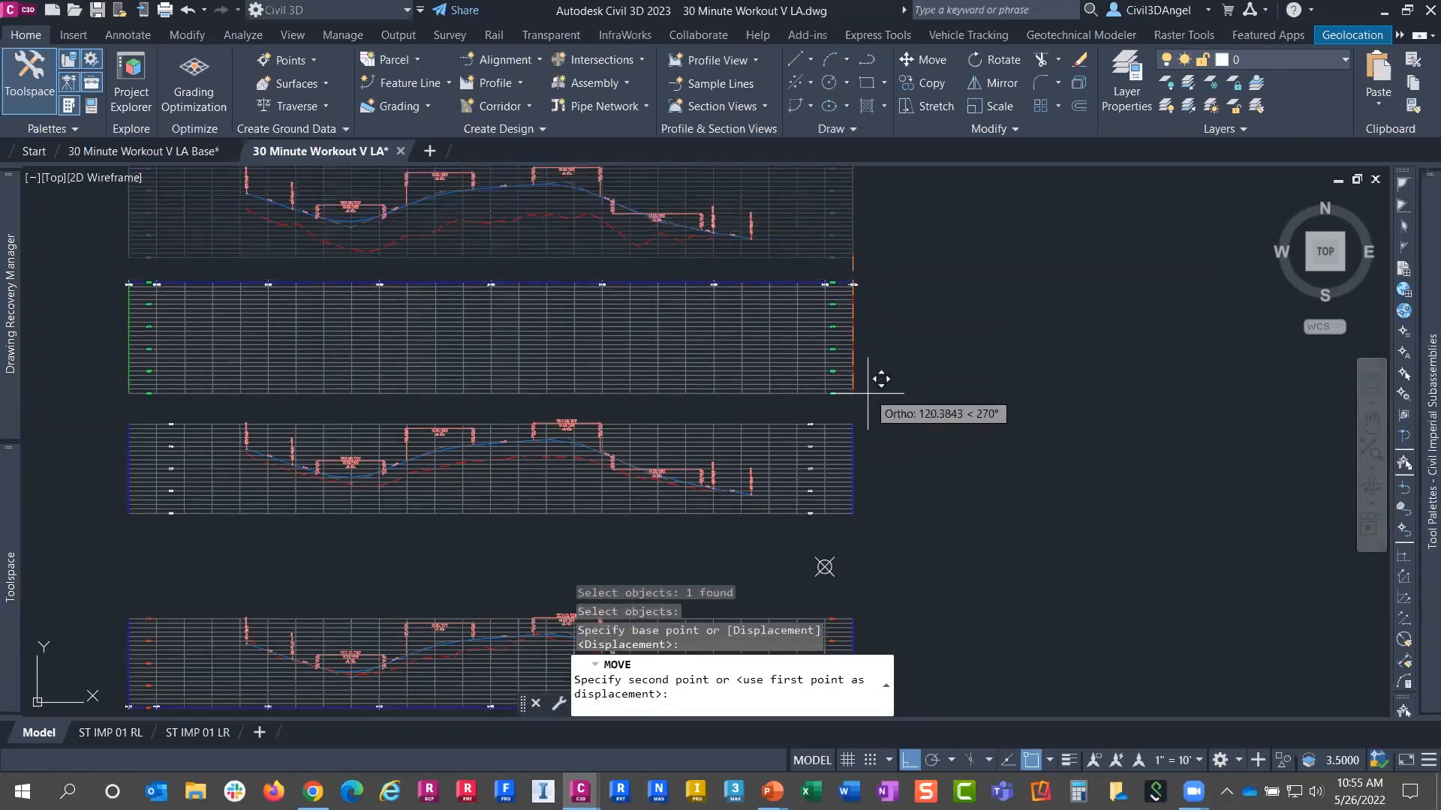
{"action": "left_click", "coordinate": [865, 409]}
Move the top profile view straight down another 32 units so its grid overlaps the middle view
{"action": "scroll", "coordinate": [872, 413], "scroll_direction": "up", "scroll_amount": 5}
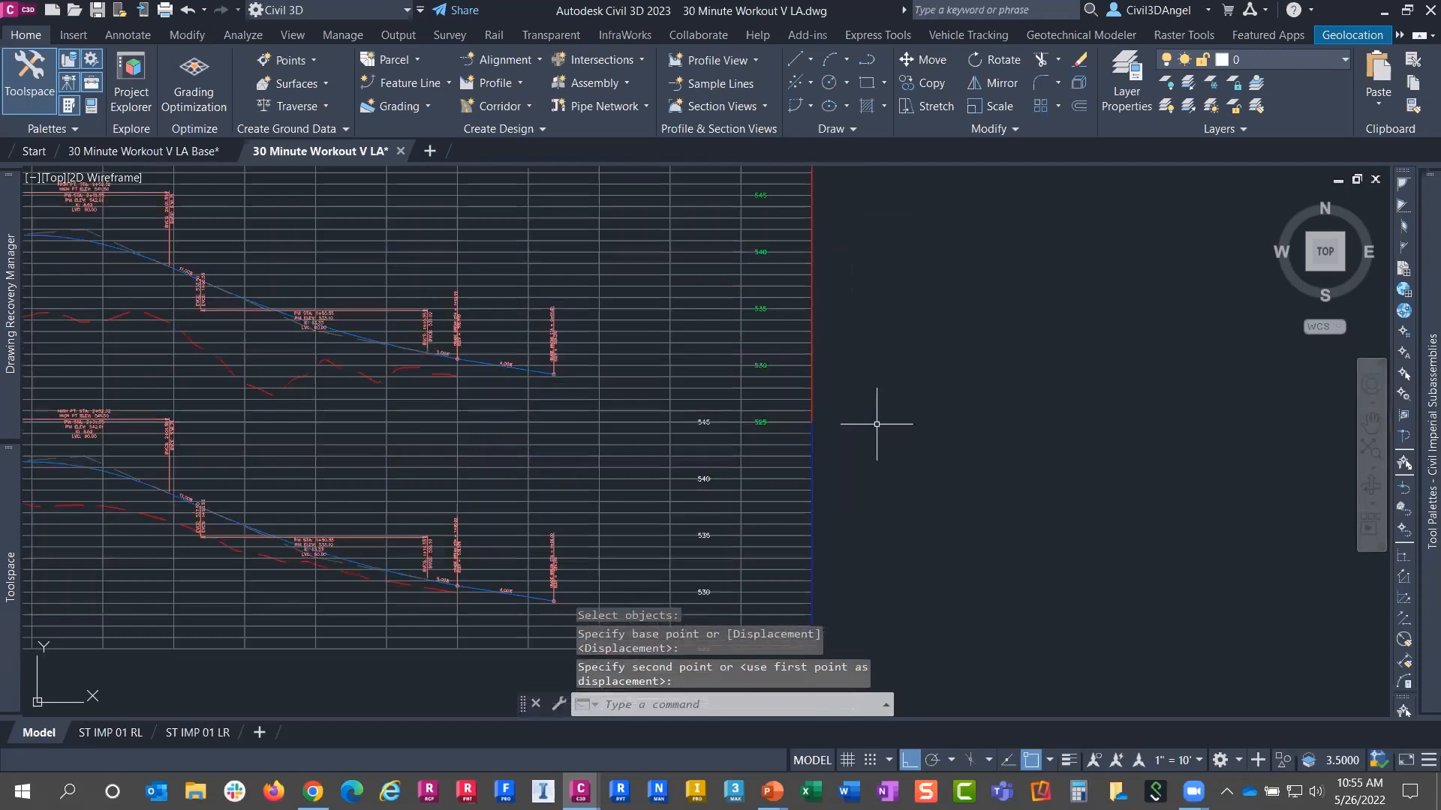
{"action": "right_click", "coordinate": [859, 384]}
{"action": "left_click", "coordinate": [904, 393]}
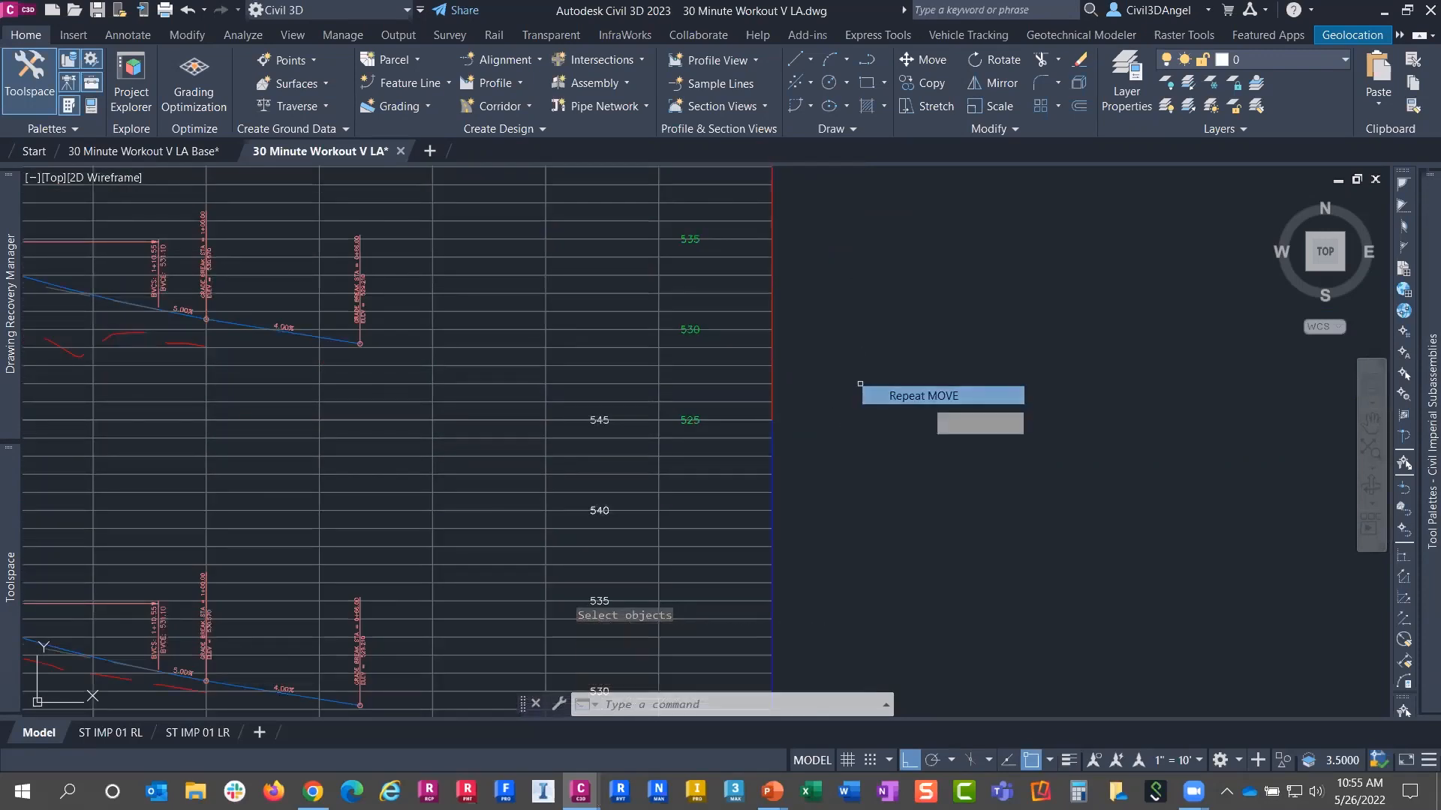
{"action": "left_click", "coordinate": [738, 337]}
{"action": "key", "text": "Return"}
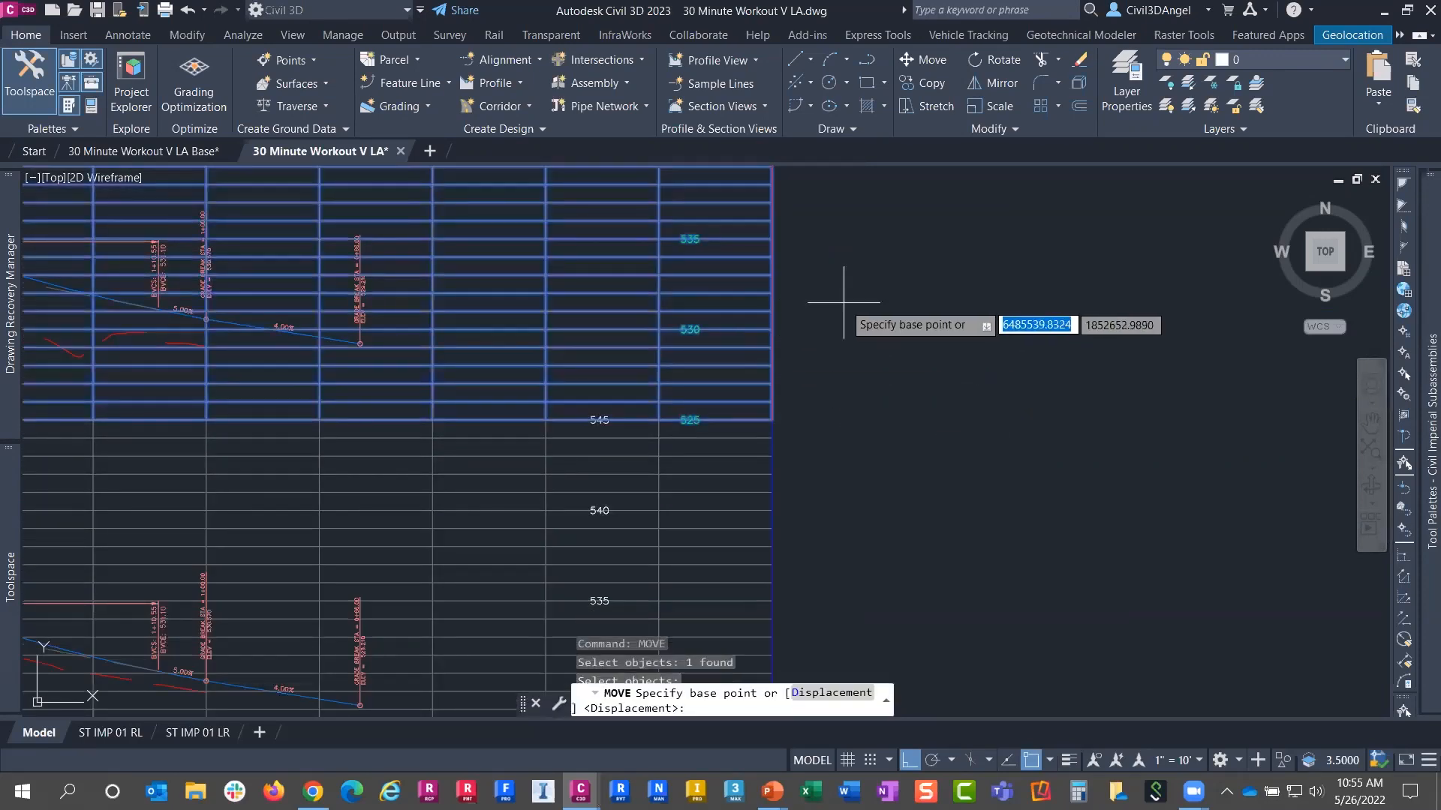
{"action": "left_click", "coordinate": [870, 282]}
{"action": "type", "text": "32"}
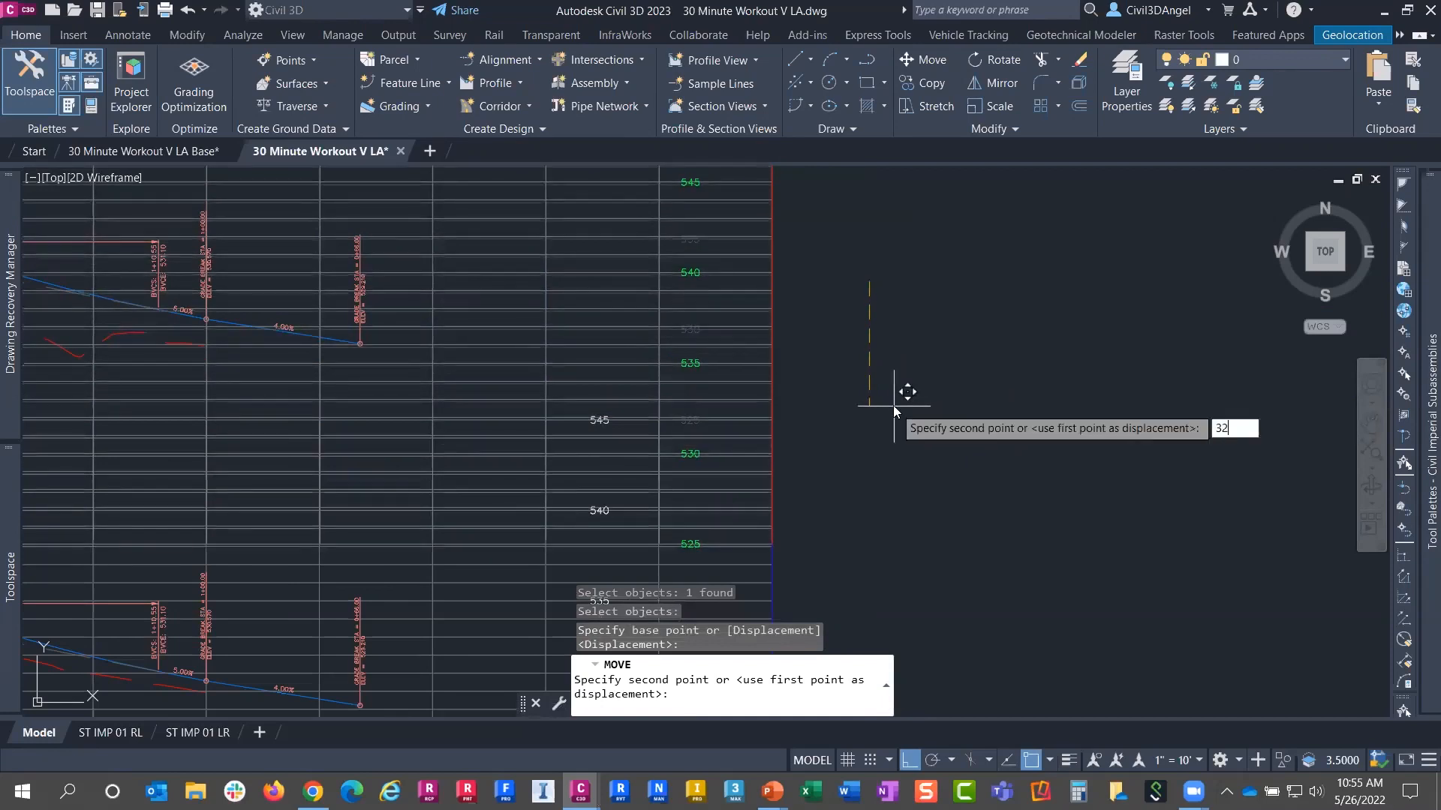
{"action": "key", "text": "Return"}
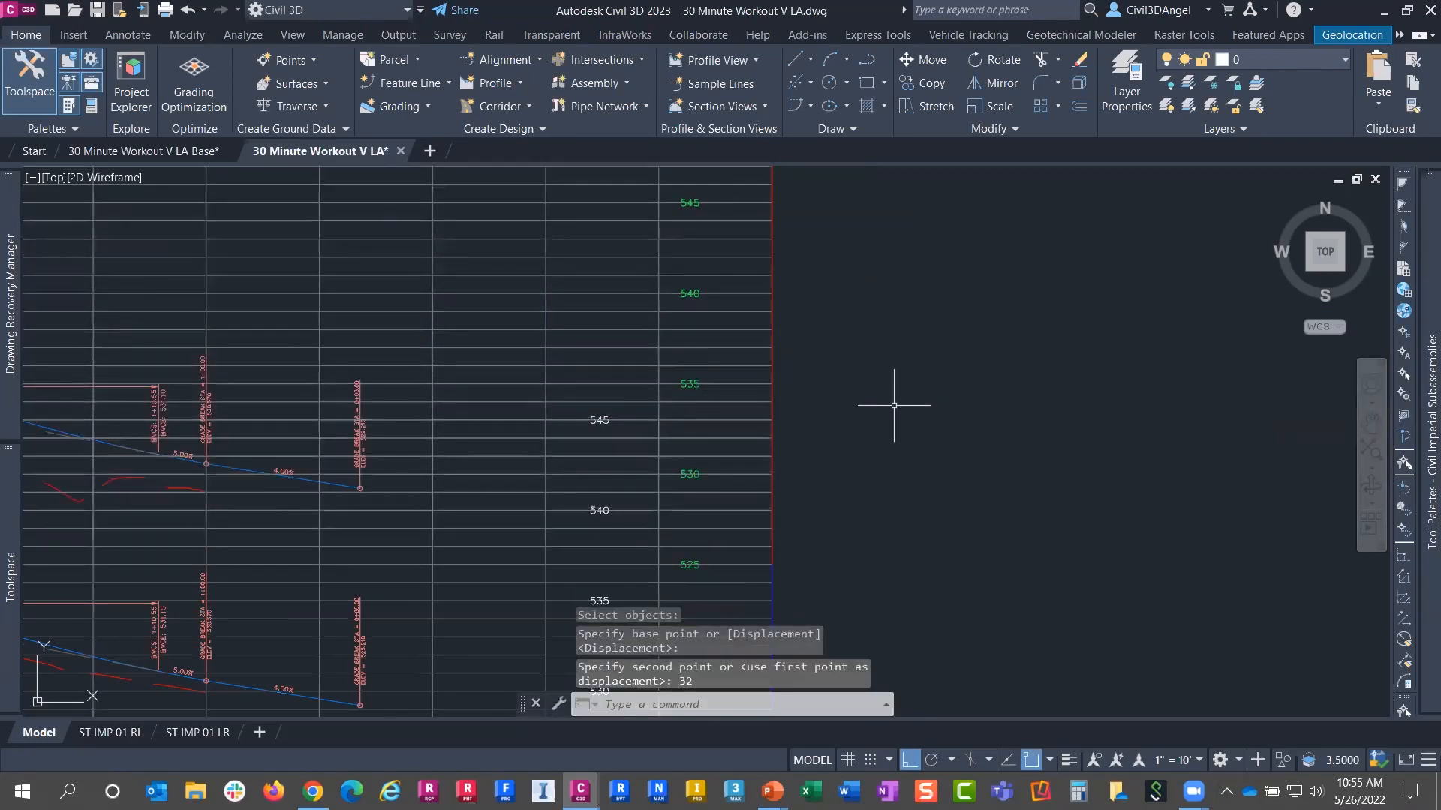
Move the bottom profile view up by its upper right corner onto the lower right corner of the middle view
{"action": "middle_click_drag", "start_coordinate": [389, 492], "coordinate": [539, 259]}
{"action": "scroll", "coordinate": [654, 445], "scroll_direction": "down", "scroll_amount": 6}
{"action": "left_click", "coordinate": [716, 572]}
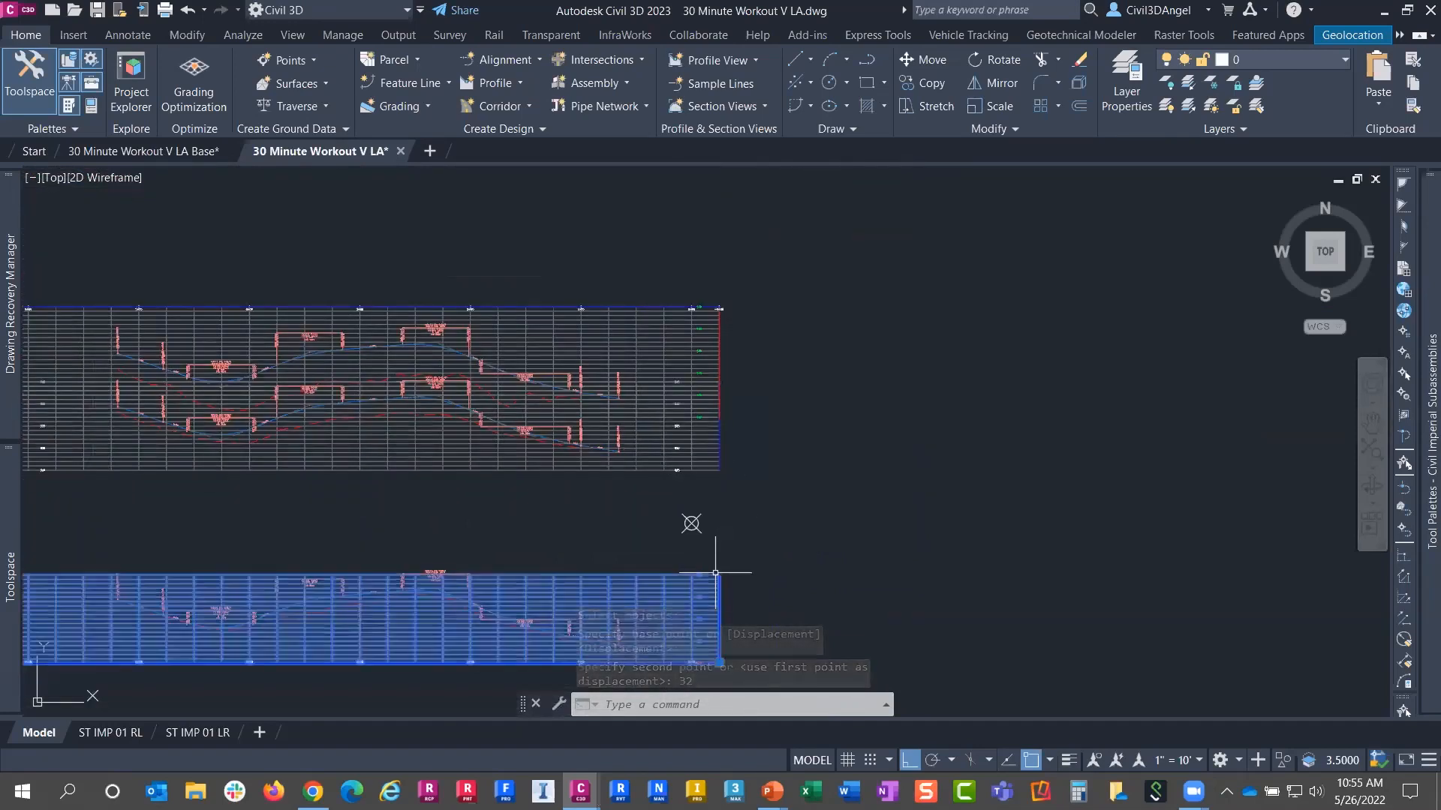
{"action": "scroll", "coordinate": [722, 578], "scroll_direction": "up", "scroll_amount": 4}
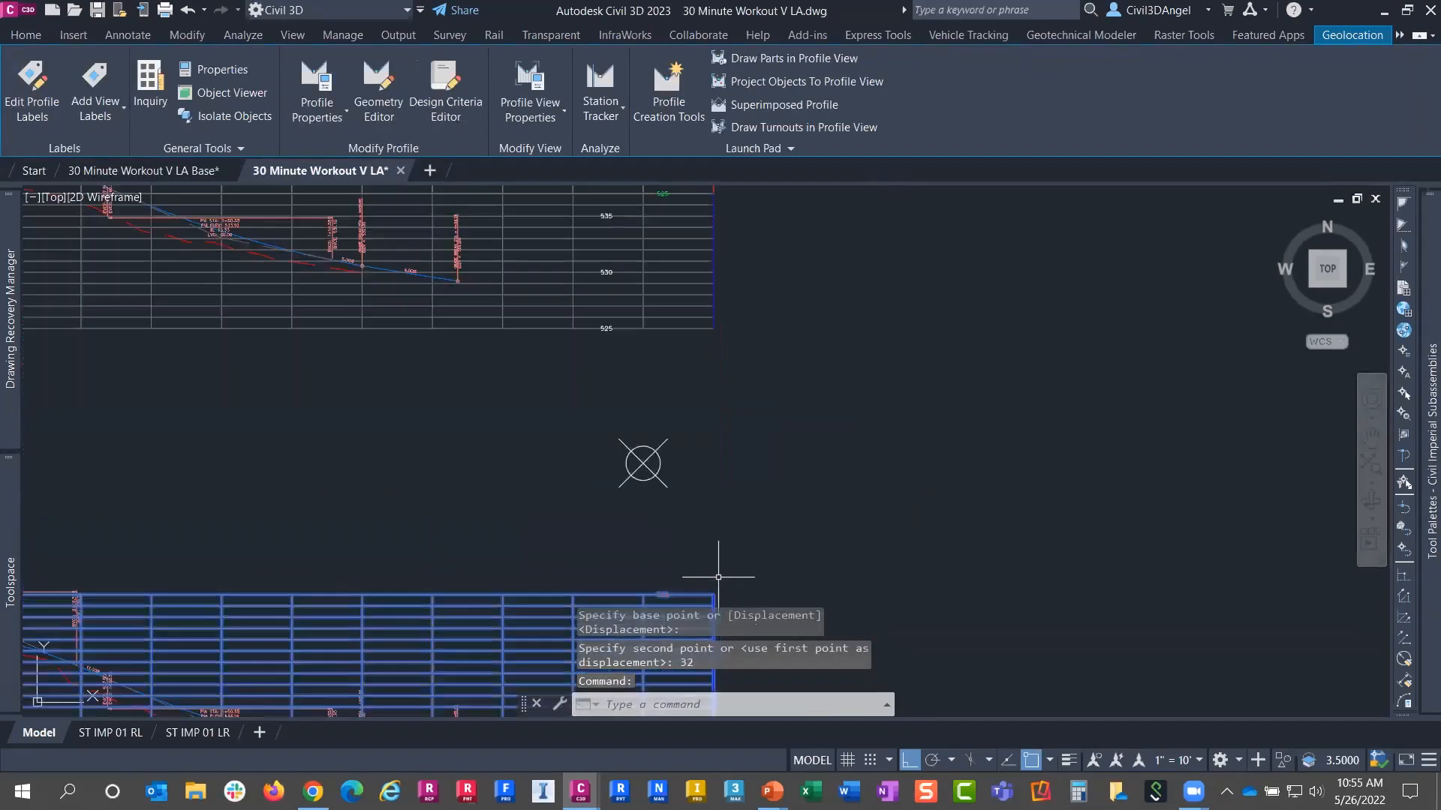
{"action": "type", "text": "m"}
{"action": "key", "text": "Return"}
{"action": "left_click", "coordinate": [715, 593]}
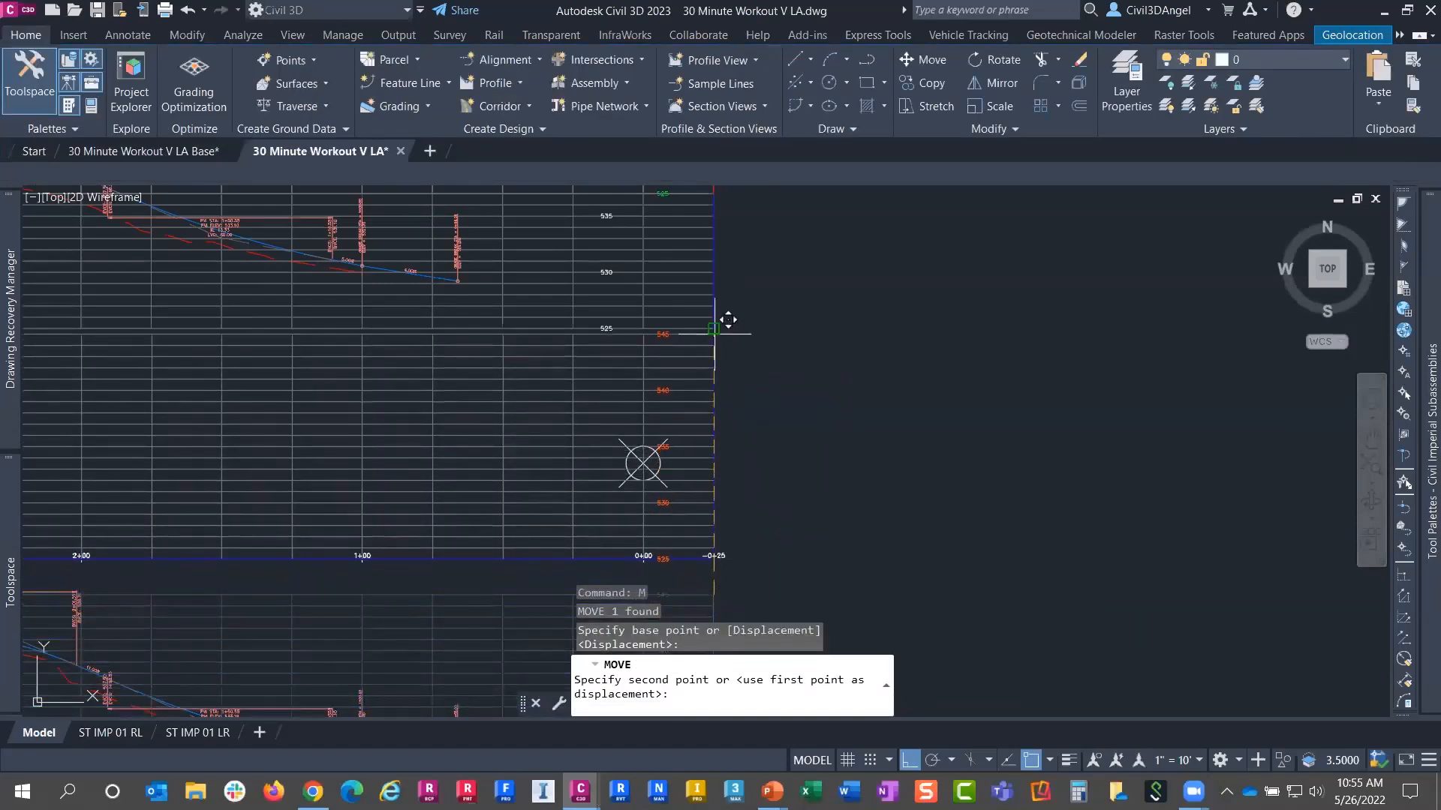
{"action": "left_click", "coordinate": [725, 321]}
Move the bottom profile view straight up another 32 units so its grid overlaps the middle view
{"action": "right_click", "coordinate": [738, 403]}
{"action": "left_click", "coordinate": [765, 414]}
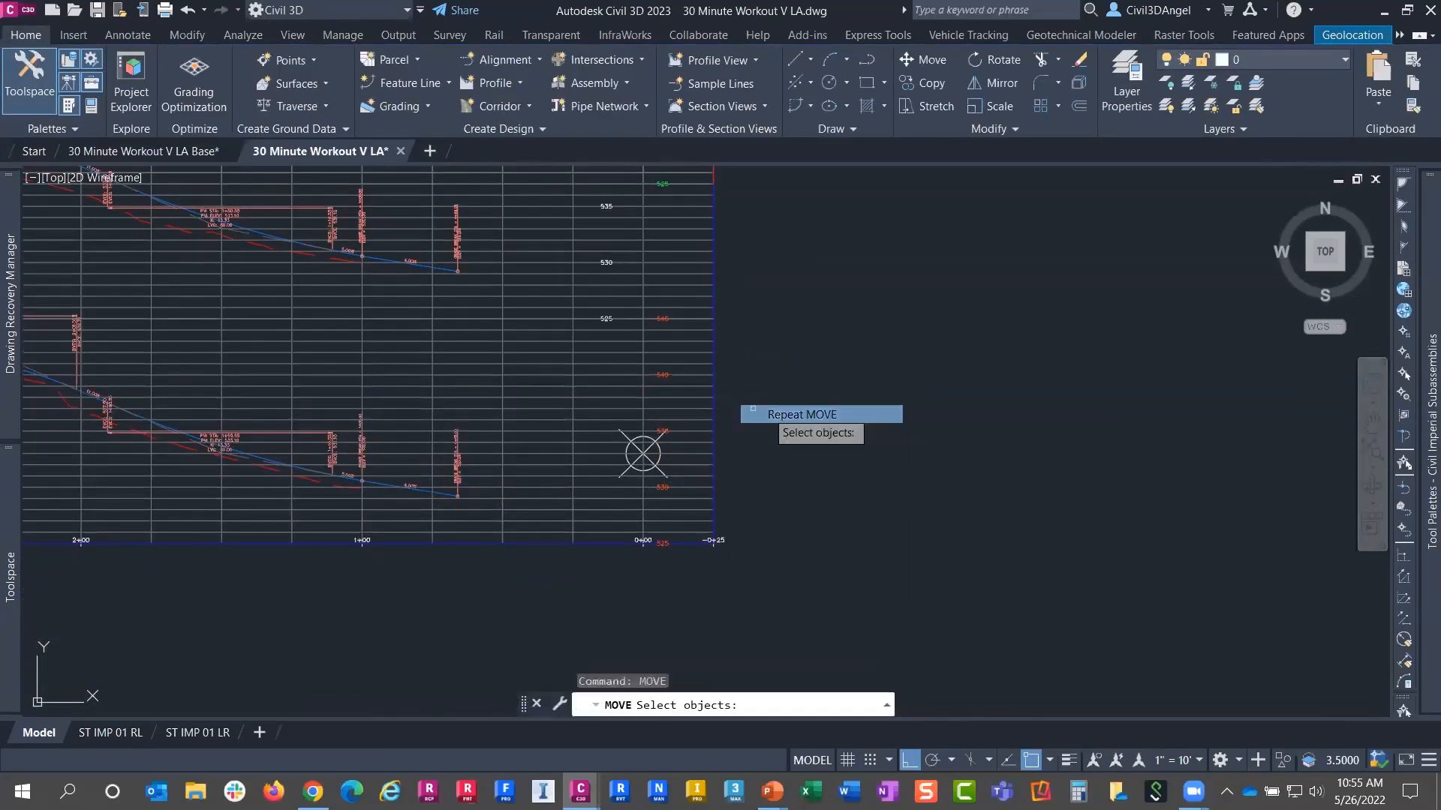
{"action": "left_click", "coordinate": [687, 373]}
{"action": "key", "text": "Return"}
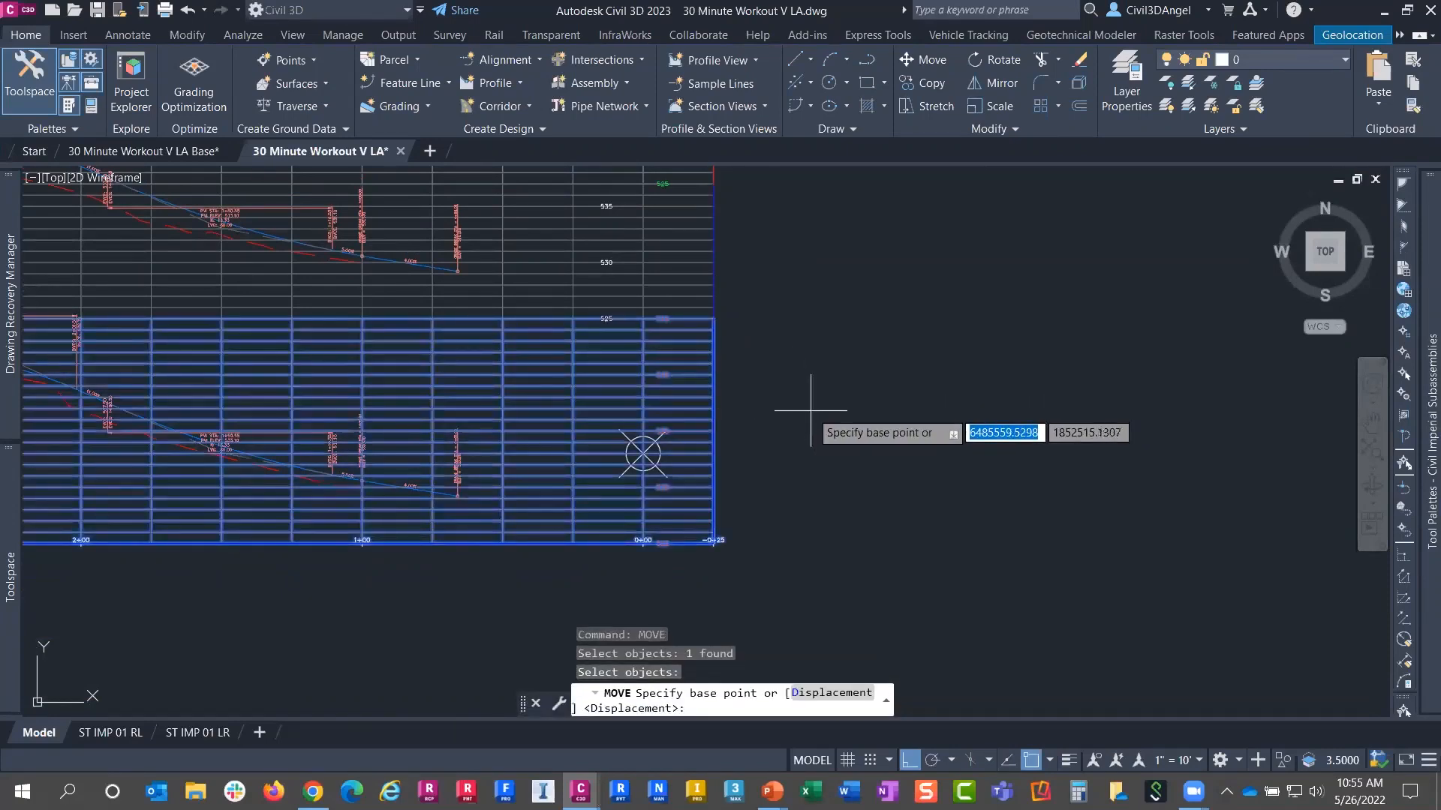
{"action": "left_click", "coordinate": [811, 410]}
{"action": "type", "text": "32"}
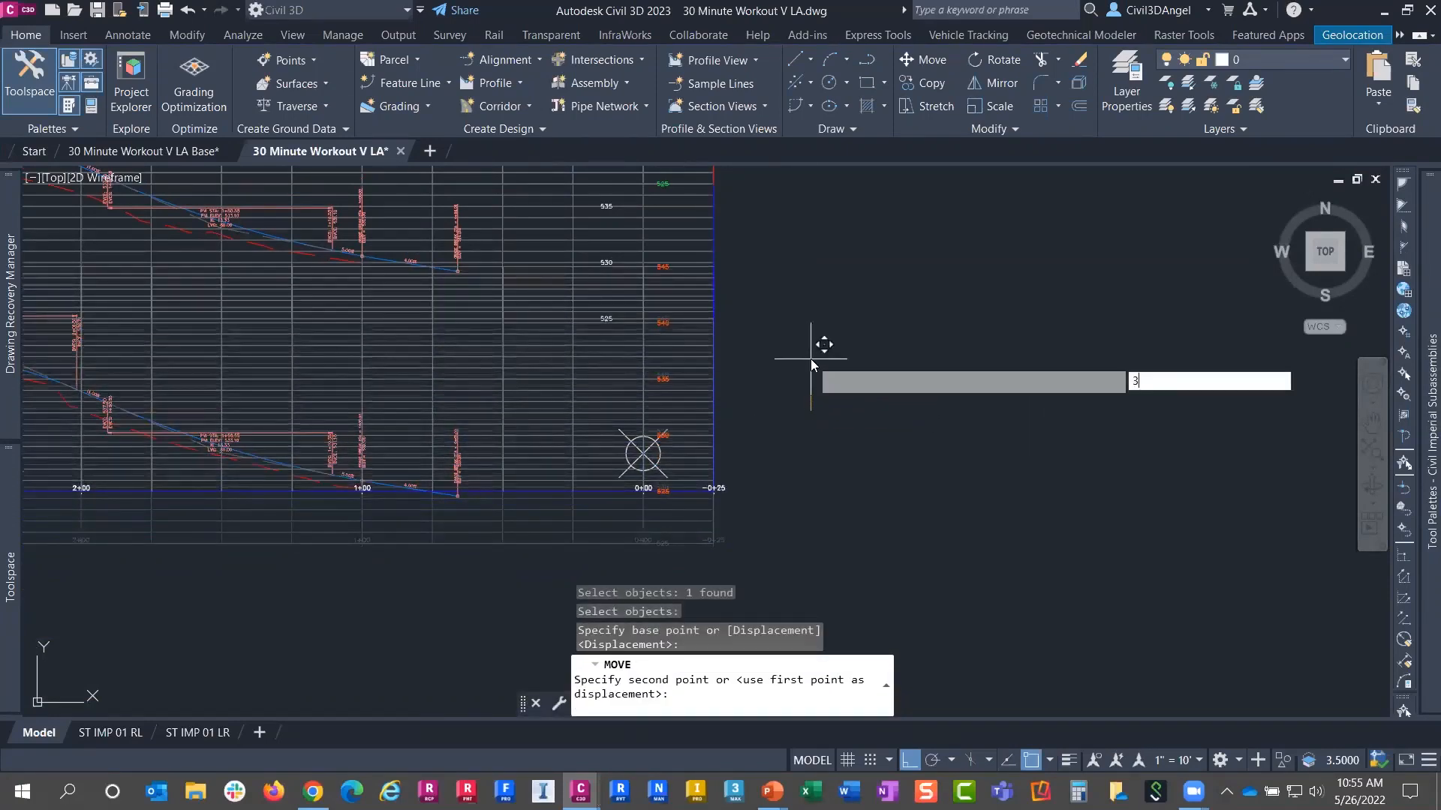
{"action": "key", "text": "Return"}
Review the restacked profile views on the ST IMP 01 RL layout, and switch to the agenda slide in the PowerPoint slide show
{"action": "scroll", "coordinate": [968, 477], "scroll_direction": "down", "scroll_amount": 4}
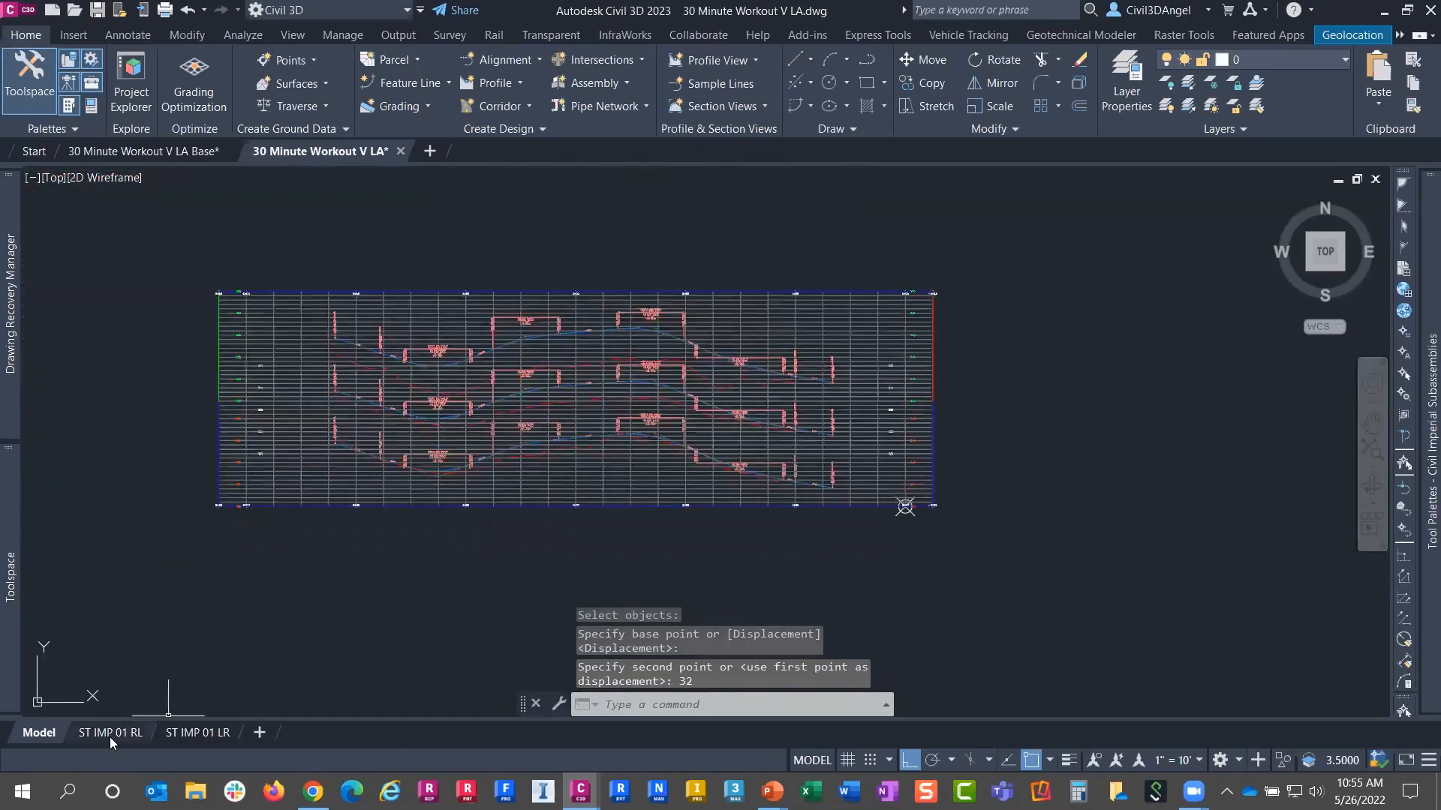
{"action": "left_click", "coordinate": [109, 732]}
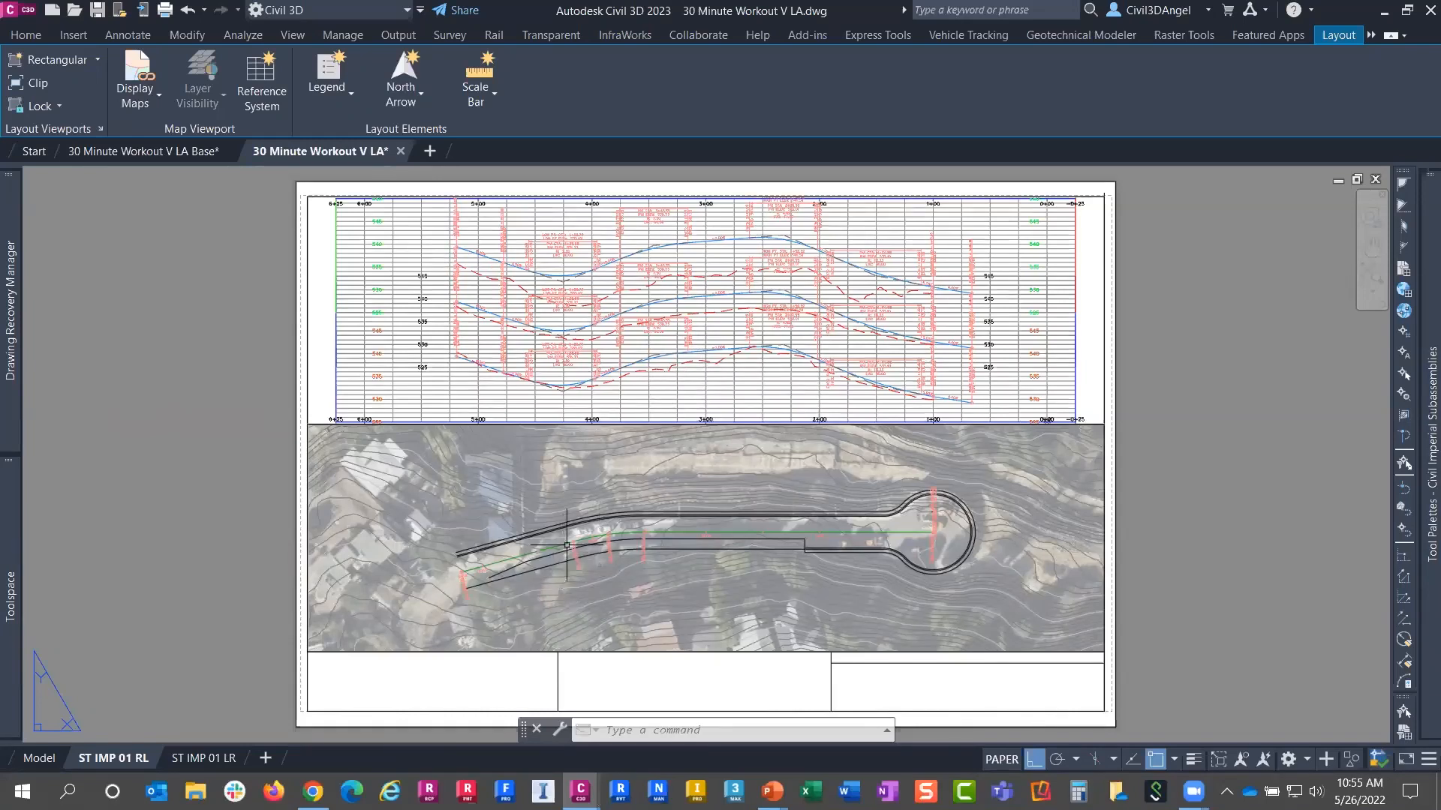
{"action": "key", "text": "alt+Tab"}
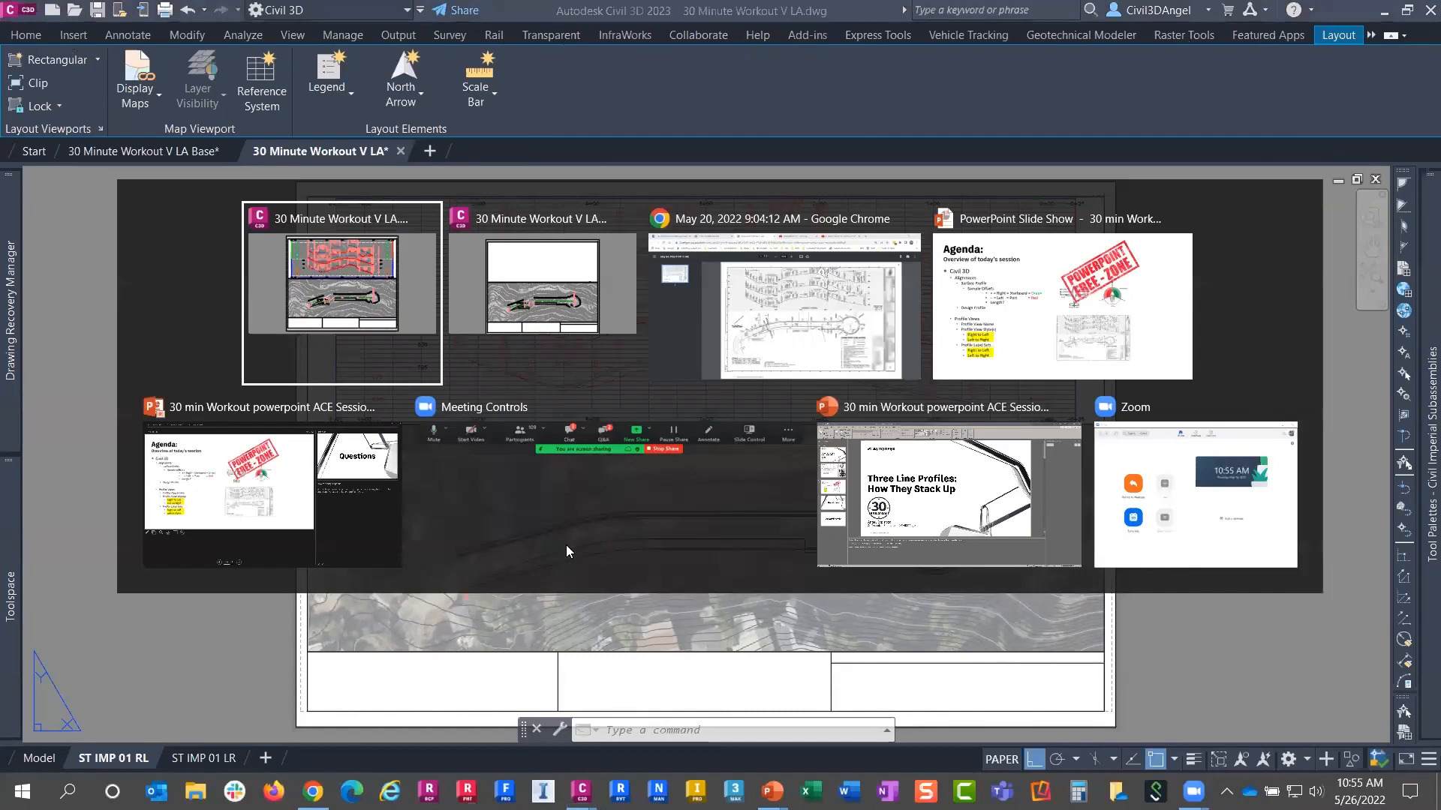
{"action": "key", "text": "alt+Tab"}
{"action": "key", "text": "alt+Tab"}
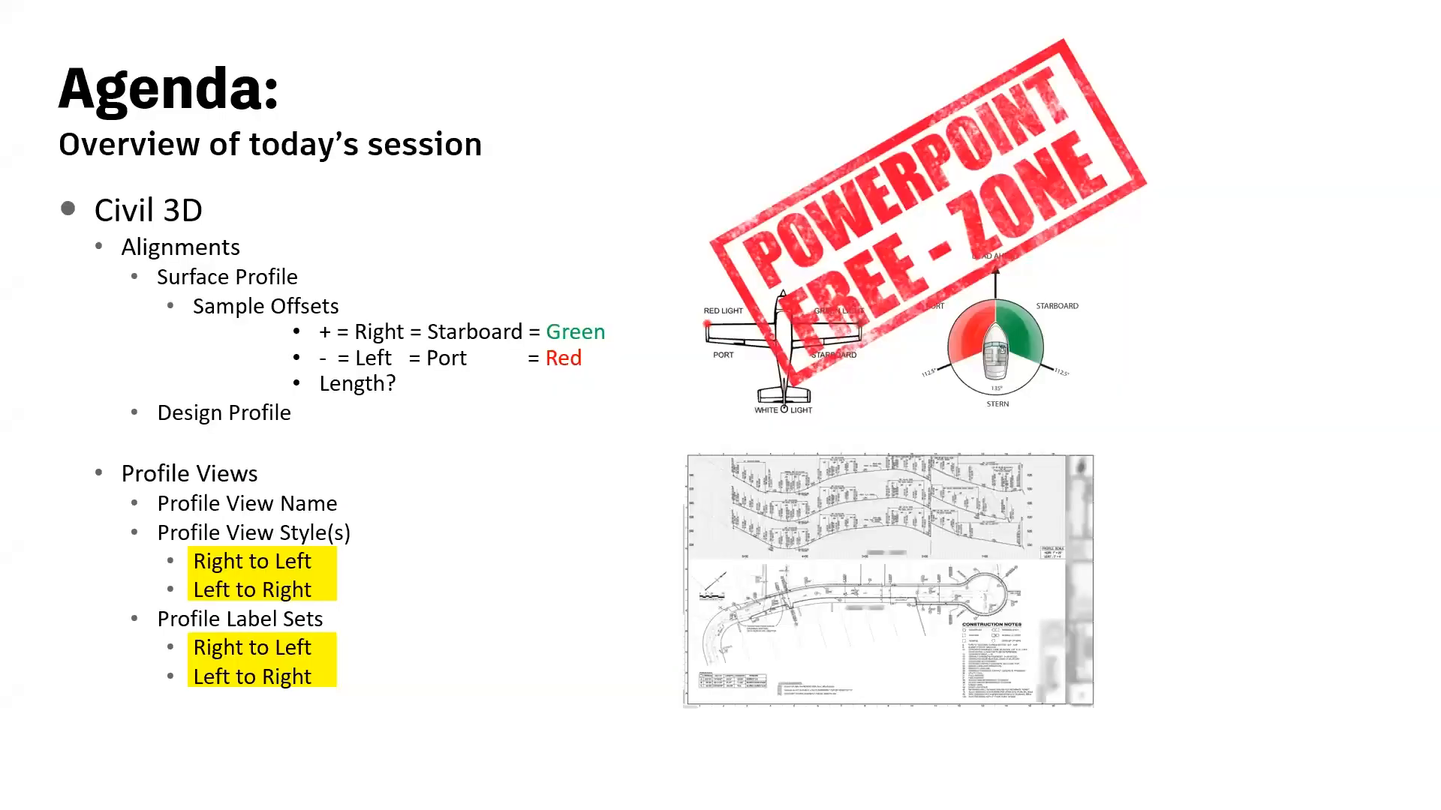